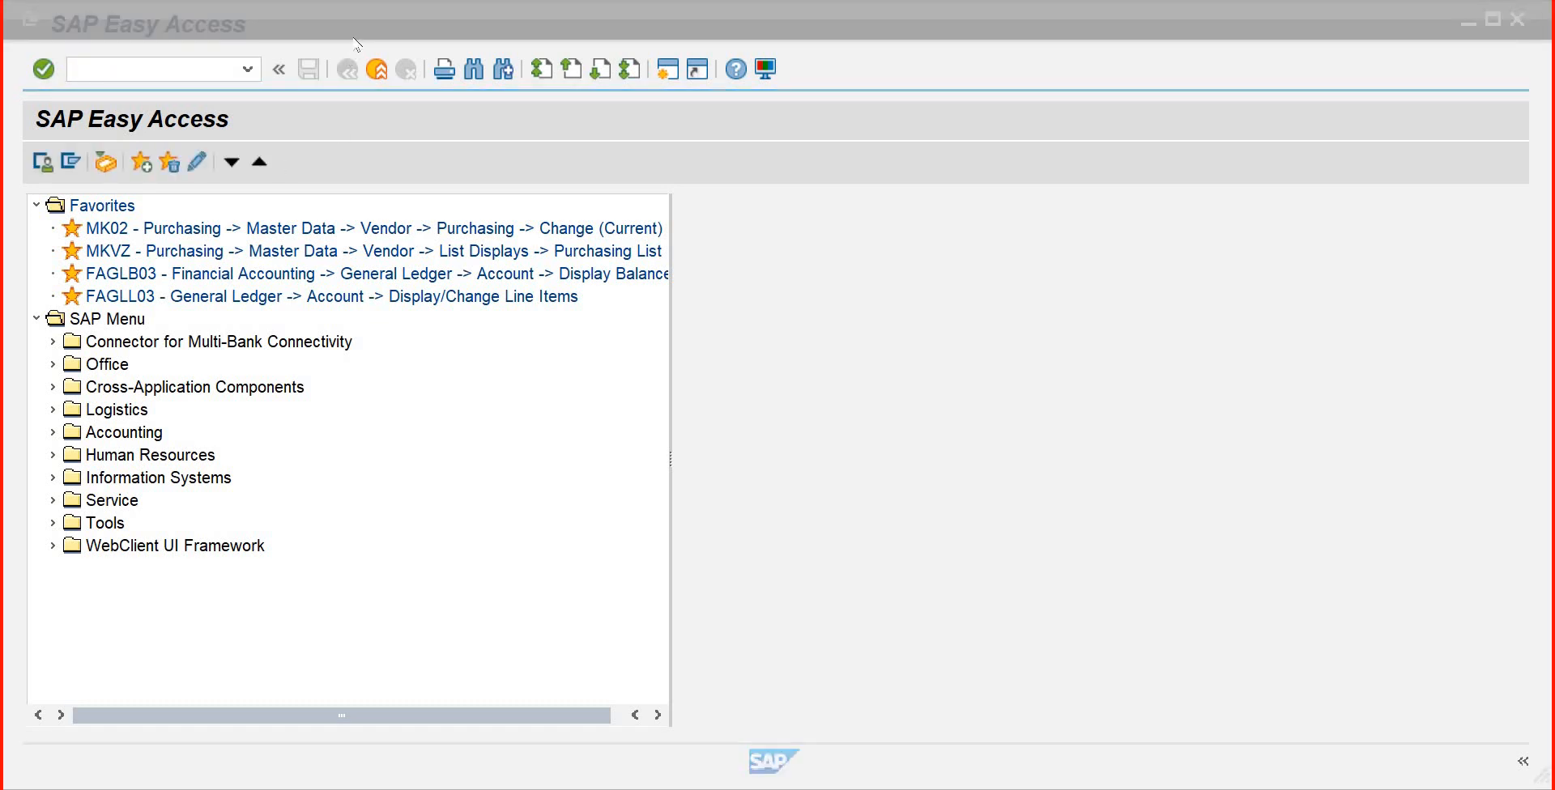
left_click(354, 22)
left_click(365, 22)
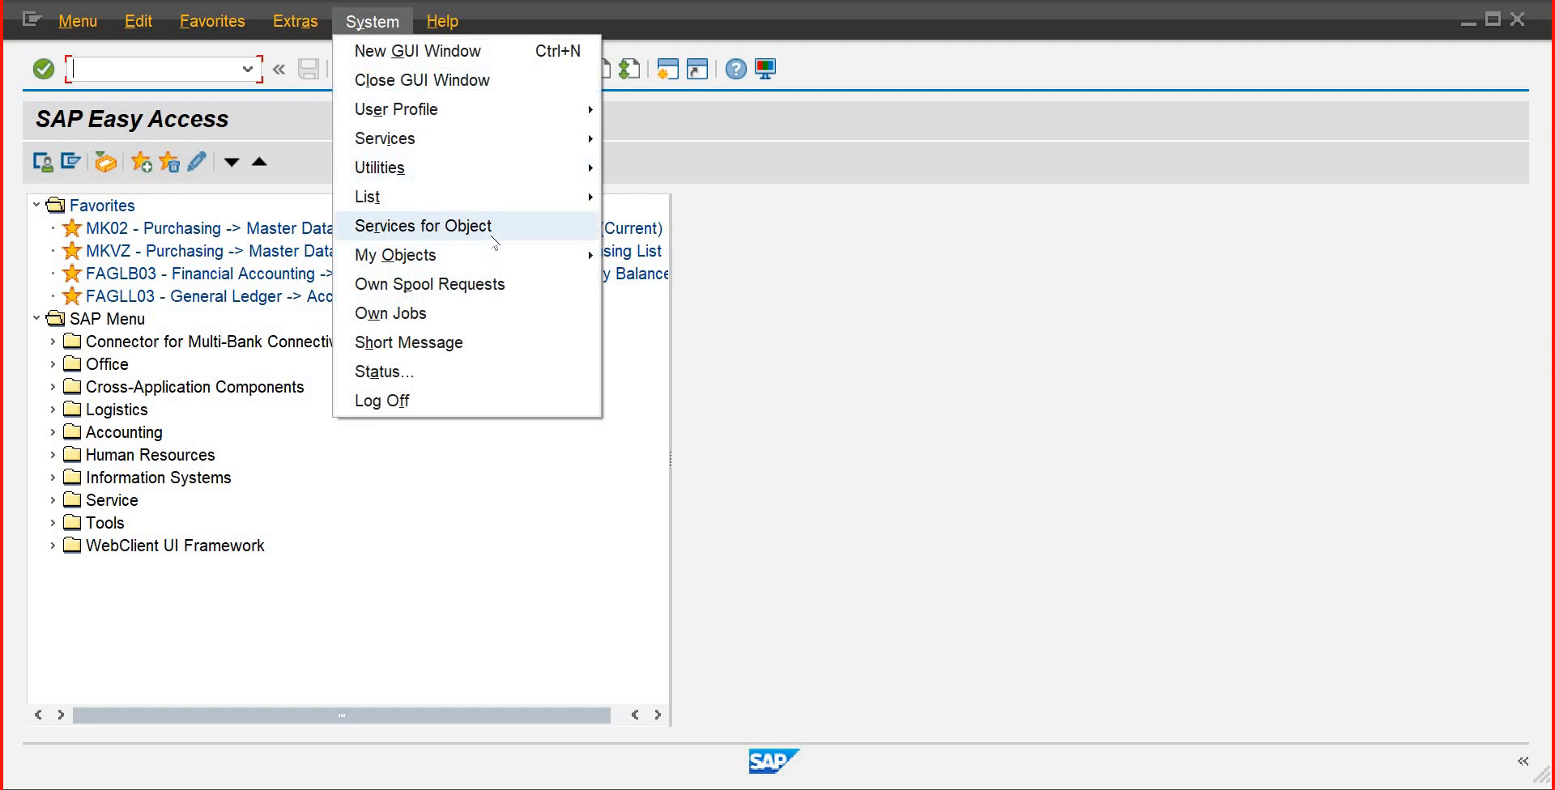
left_click(774, 213)
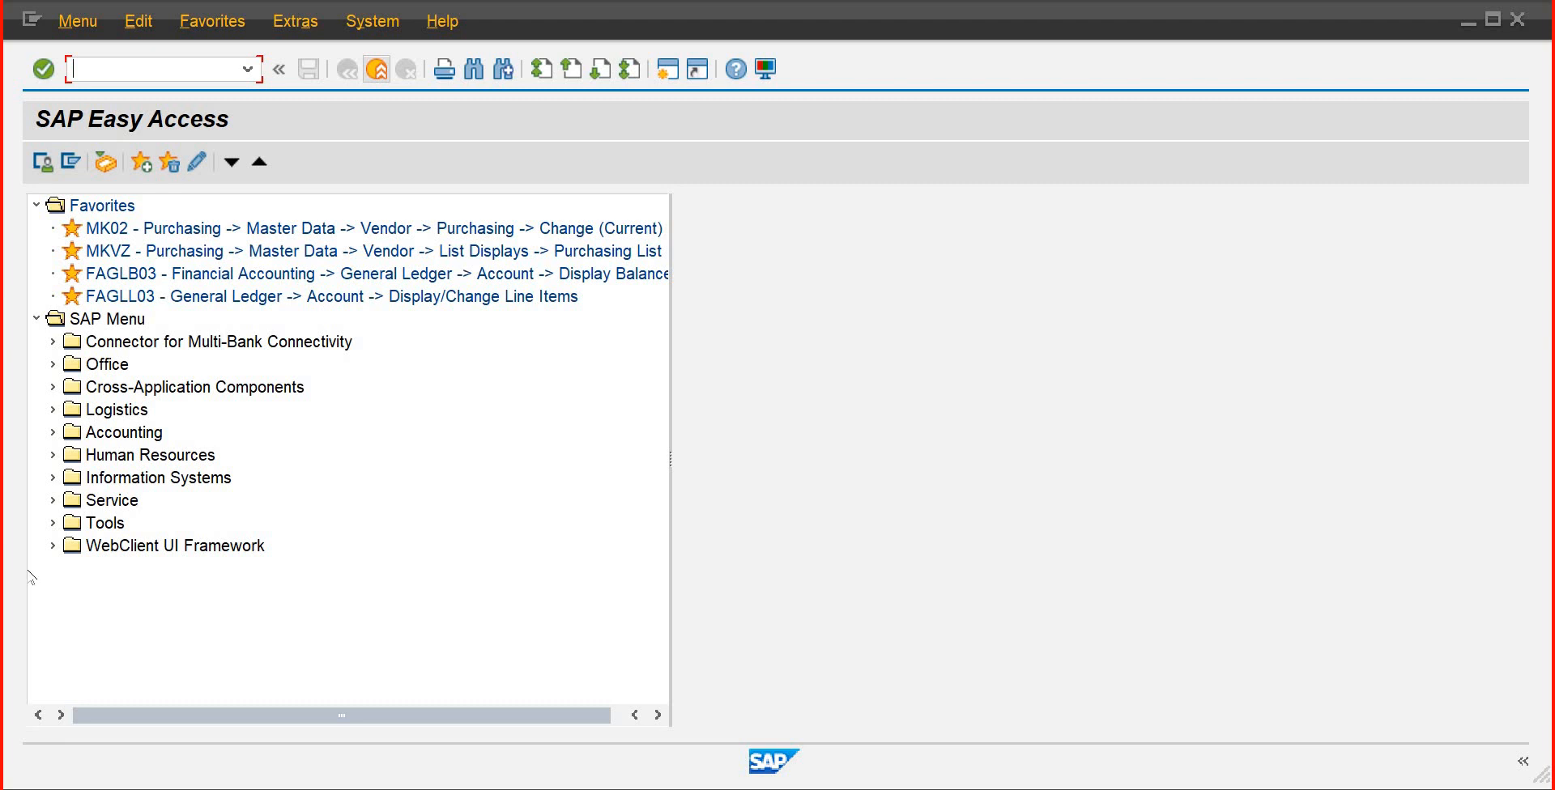
Expand Logistics, Materials Management and Purchasing in the SAP Menu tree
left_click(52, 410)
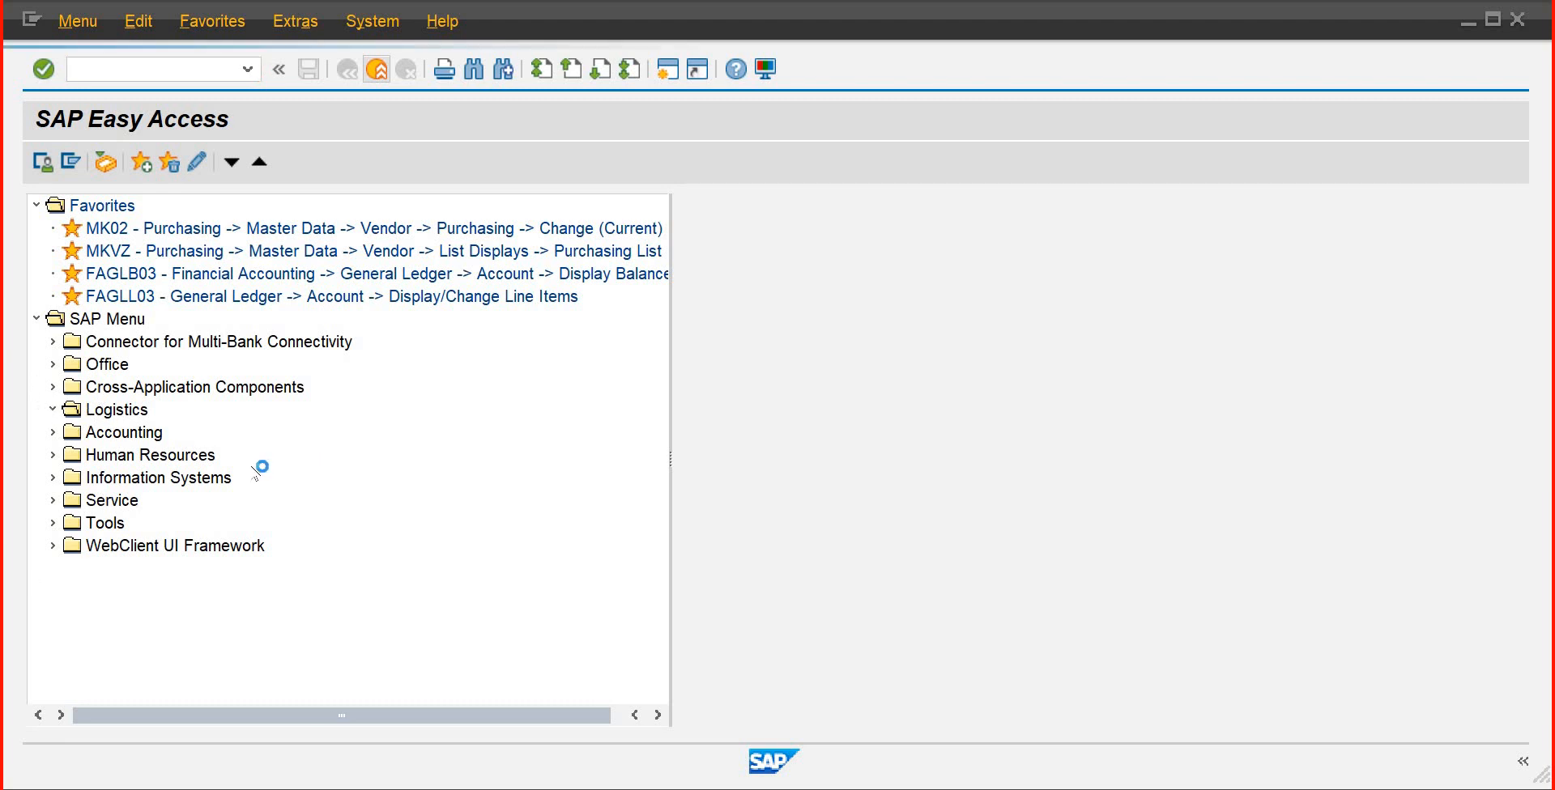
left_click(69, 455)
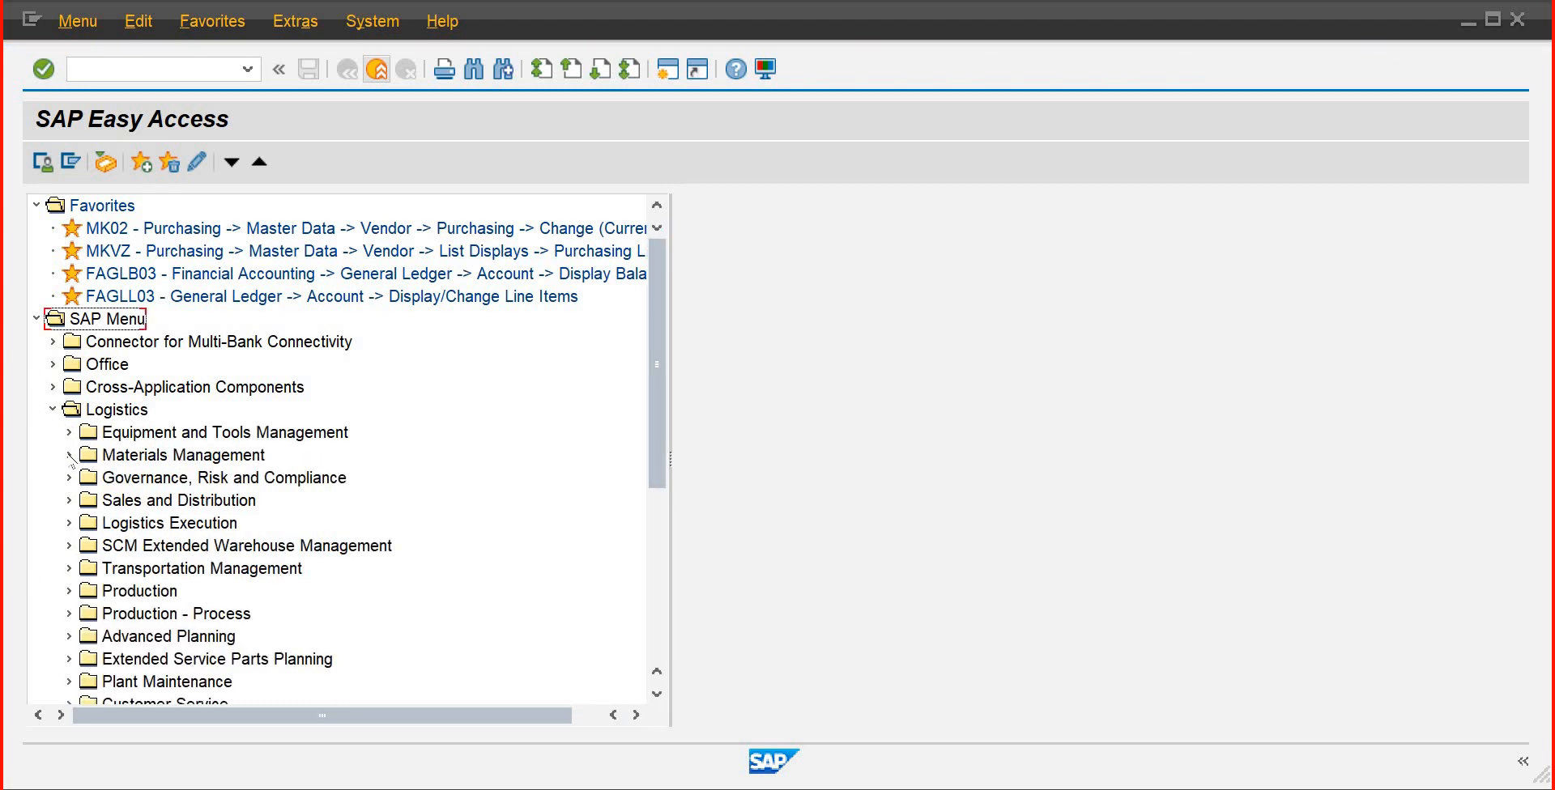
left_click(85, 432)
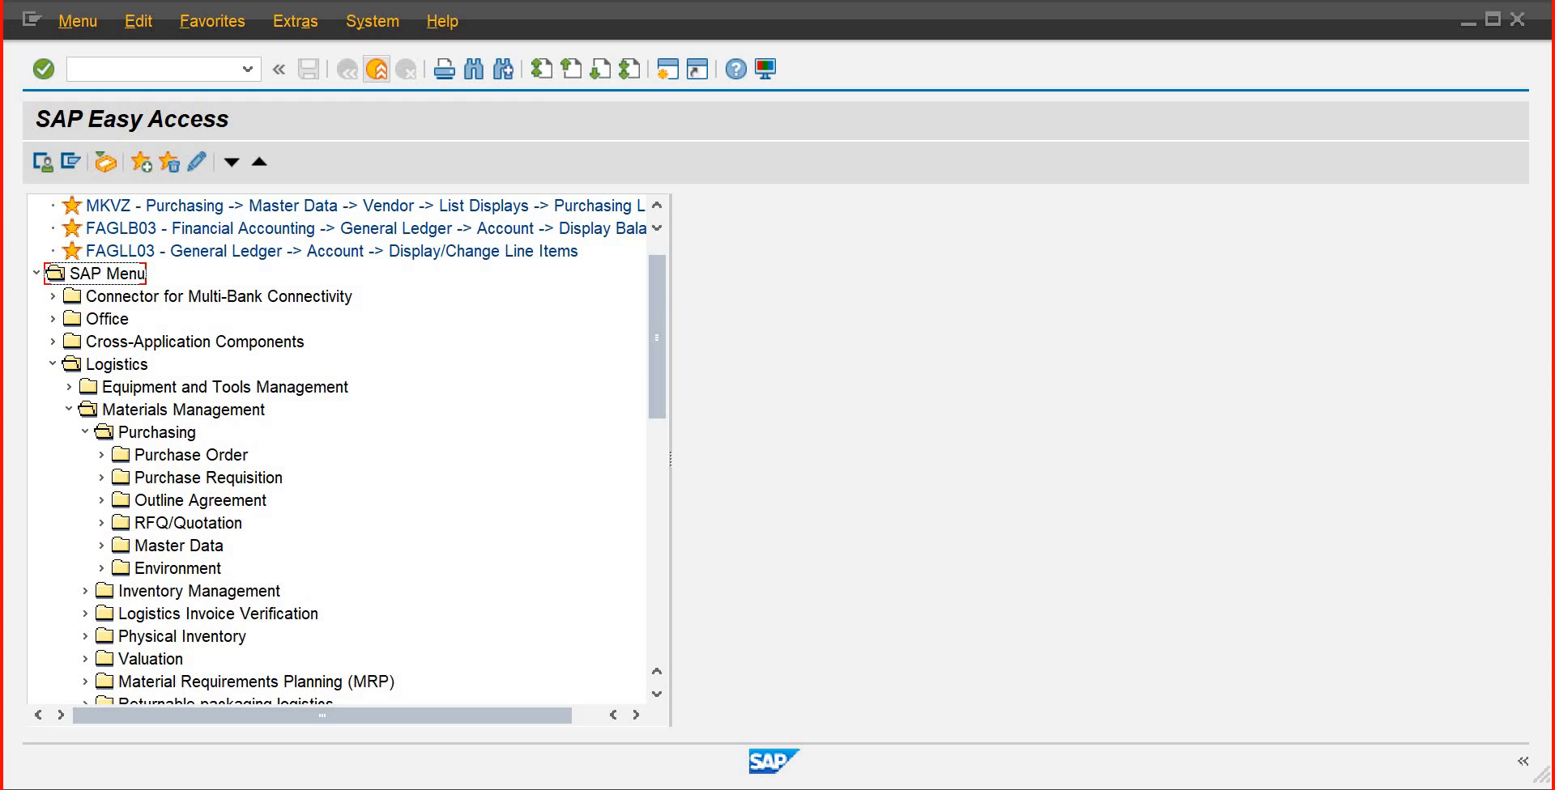
Switch to the Word roadmap document and clean up the first 600 ML line so it reads "600 ML *40*100,000"
key("alt+Tab")
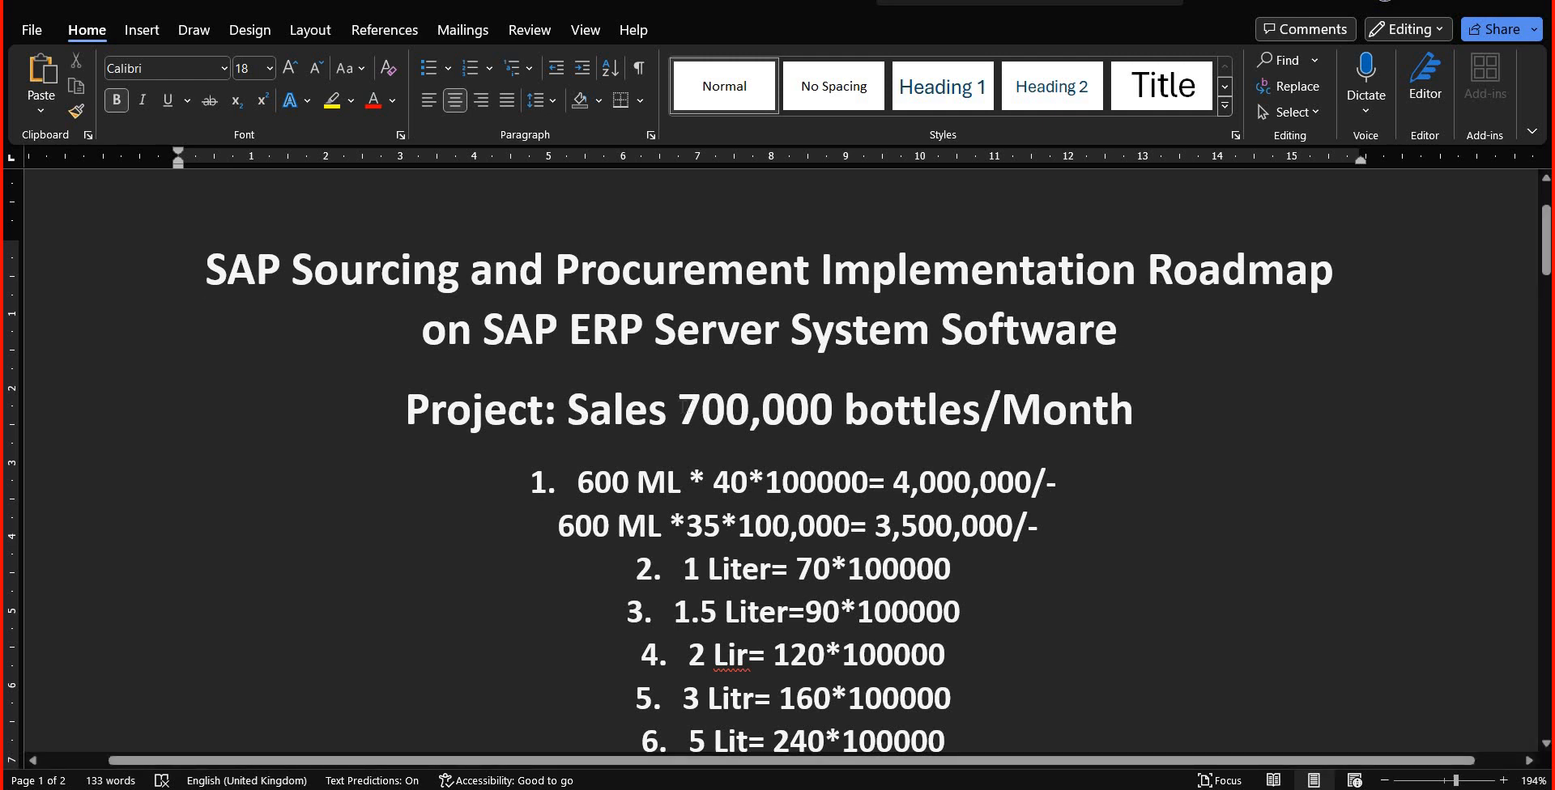
left_click_drag(679, 409, 970, 416)
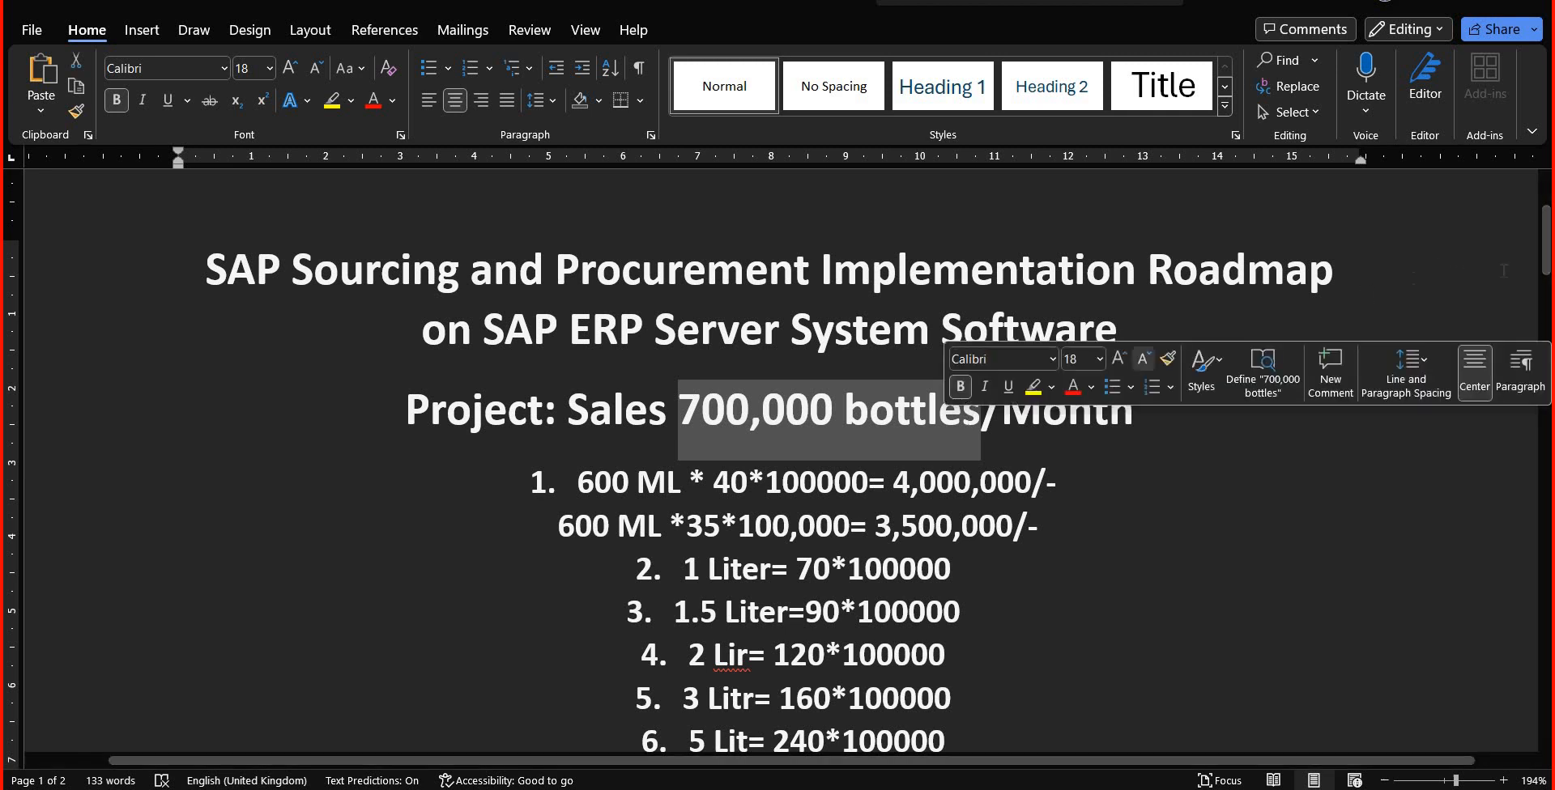
left_click_drag(1545, 263, 1546, 275)
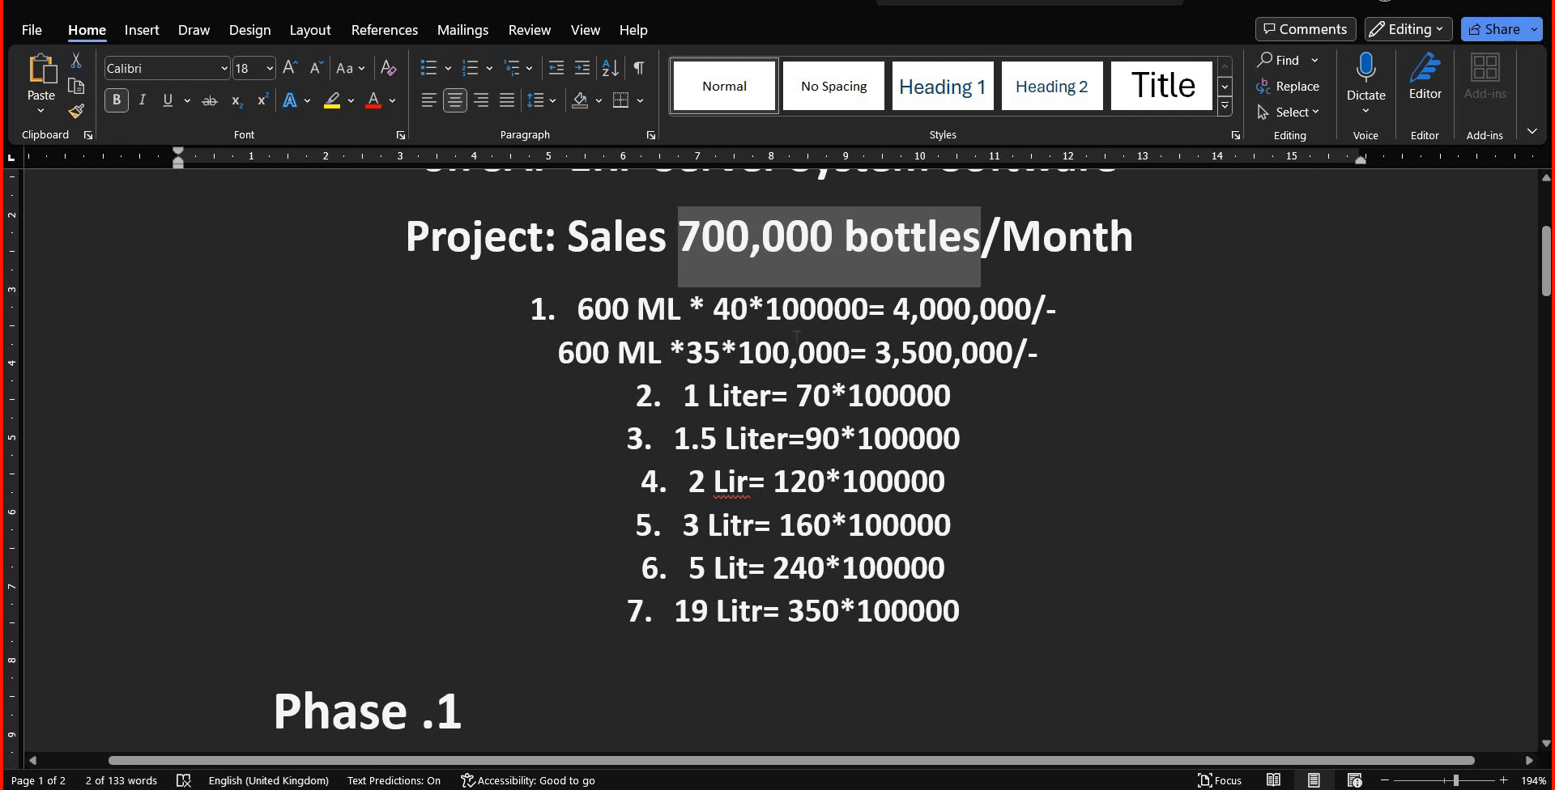
left_click(810, 308)
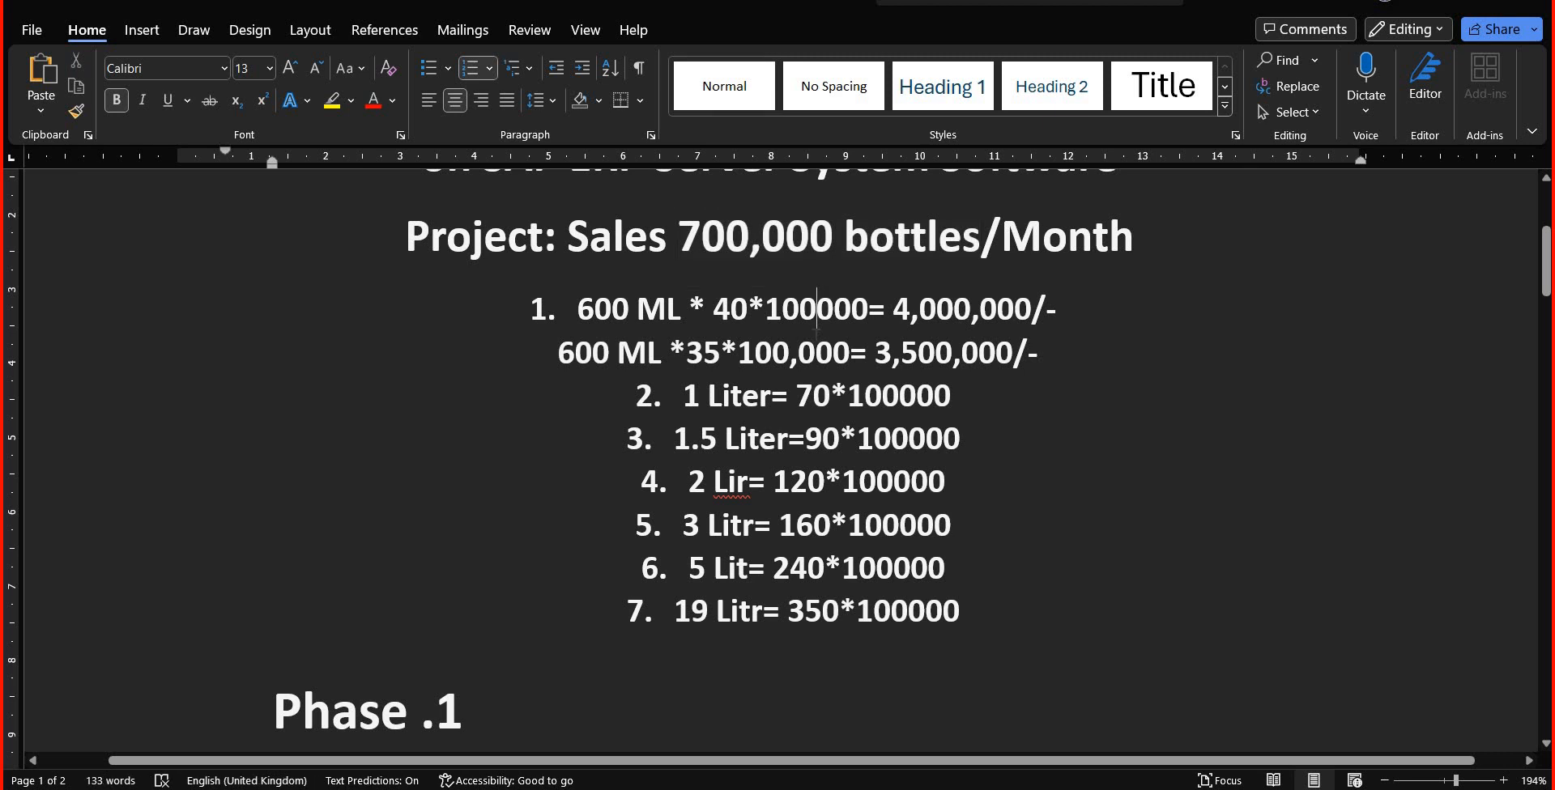
type(",")
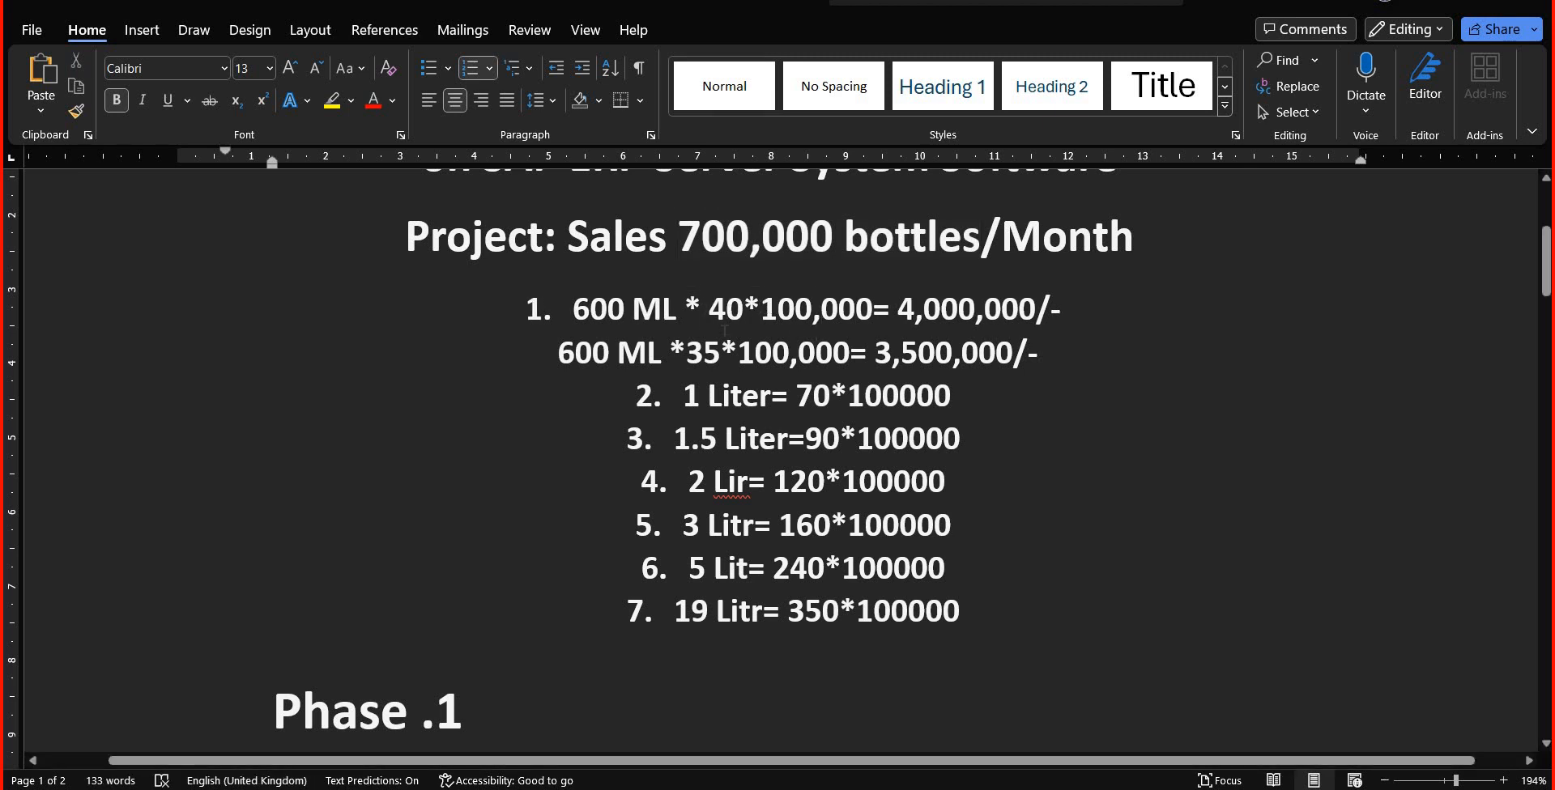
key("BackSpace")
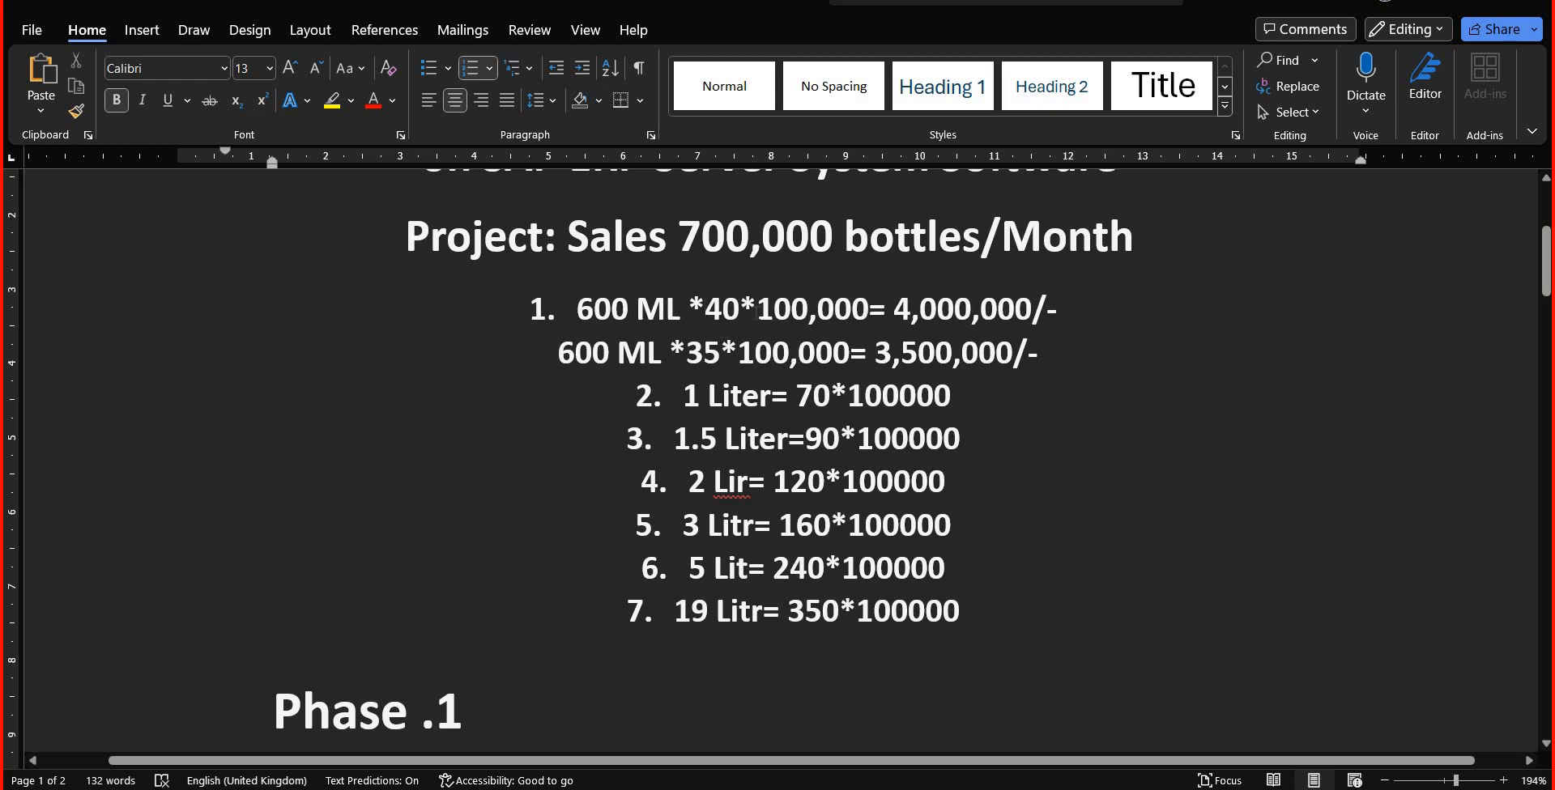
Insert the currency code "PKR" before the 4,000,000/- amount in the first 600 ML line
double_click(866, 307)
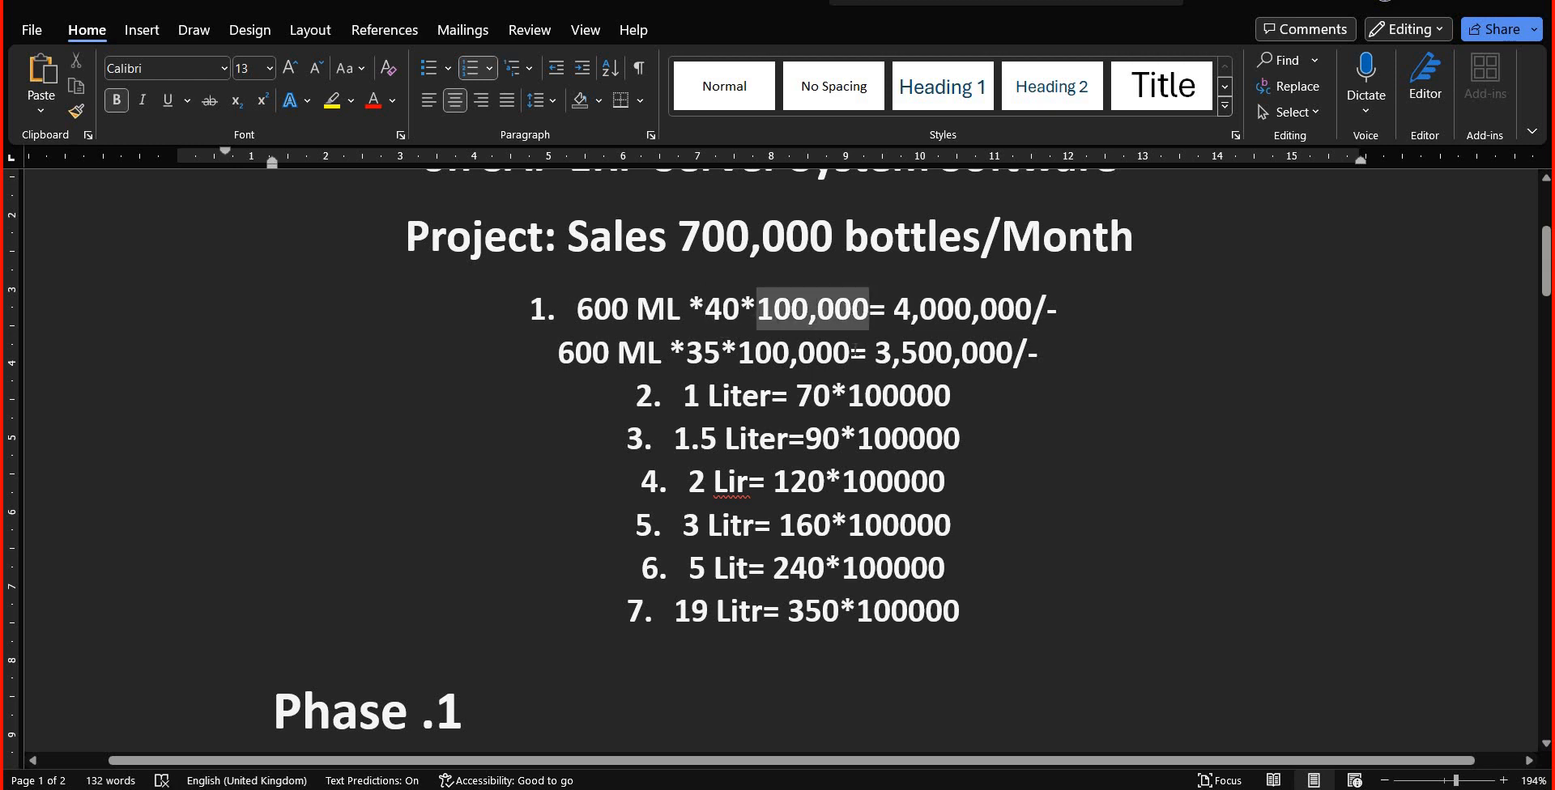
left_click_drag(853, 352, 893, 309)
left_click(893, 362)
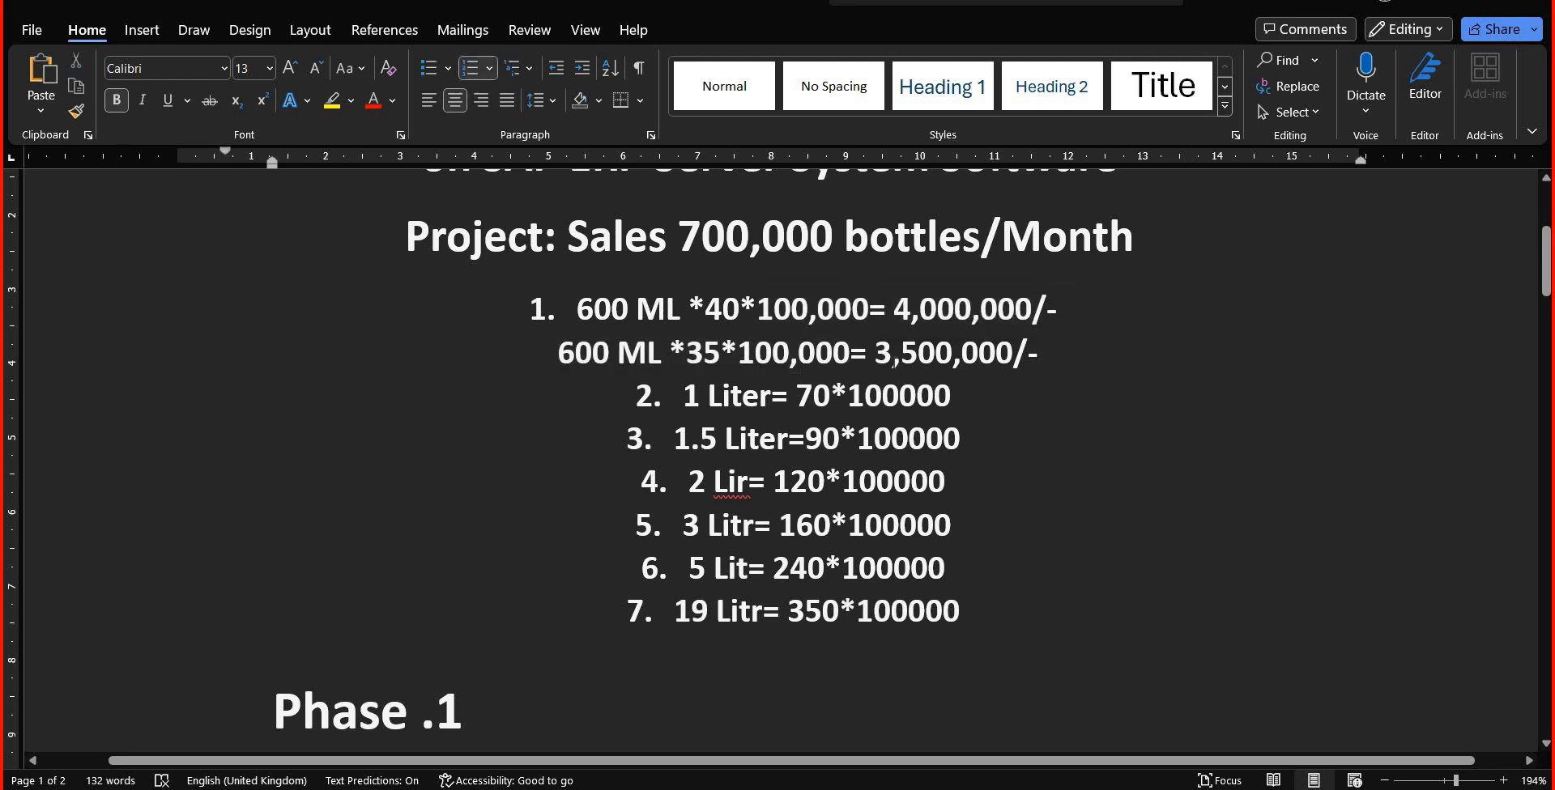
left_click(886, 308)
left_click(892, 308)
type("PKR")
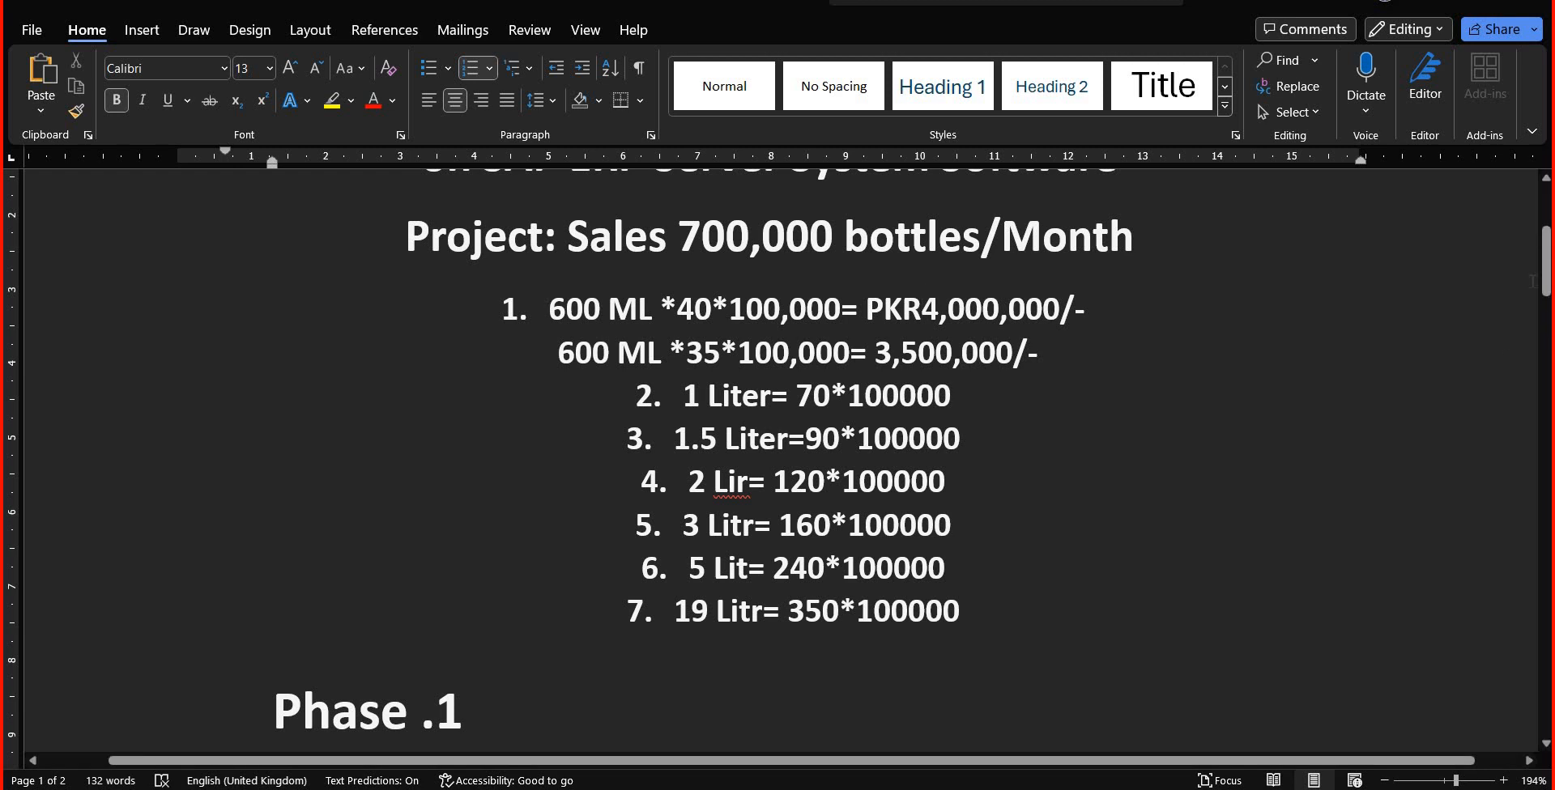
Complete the 600ml item under Creation of Raw Materials with the price "= PKR10/B"
scroll(1532, 281, "down", 4)
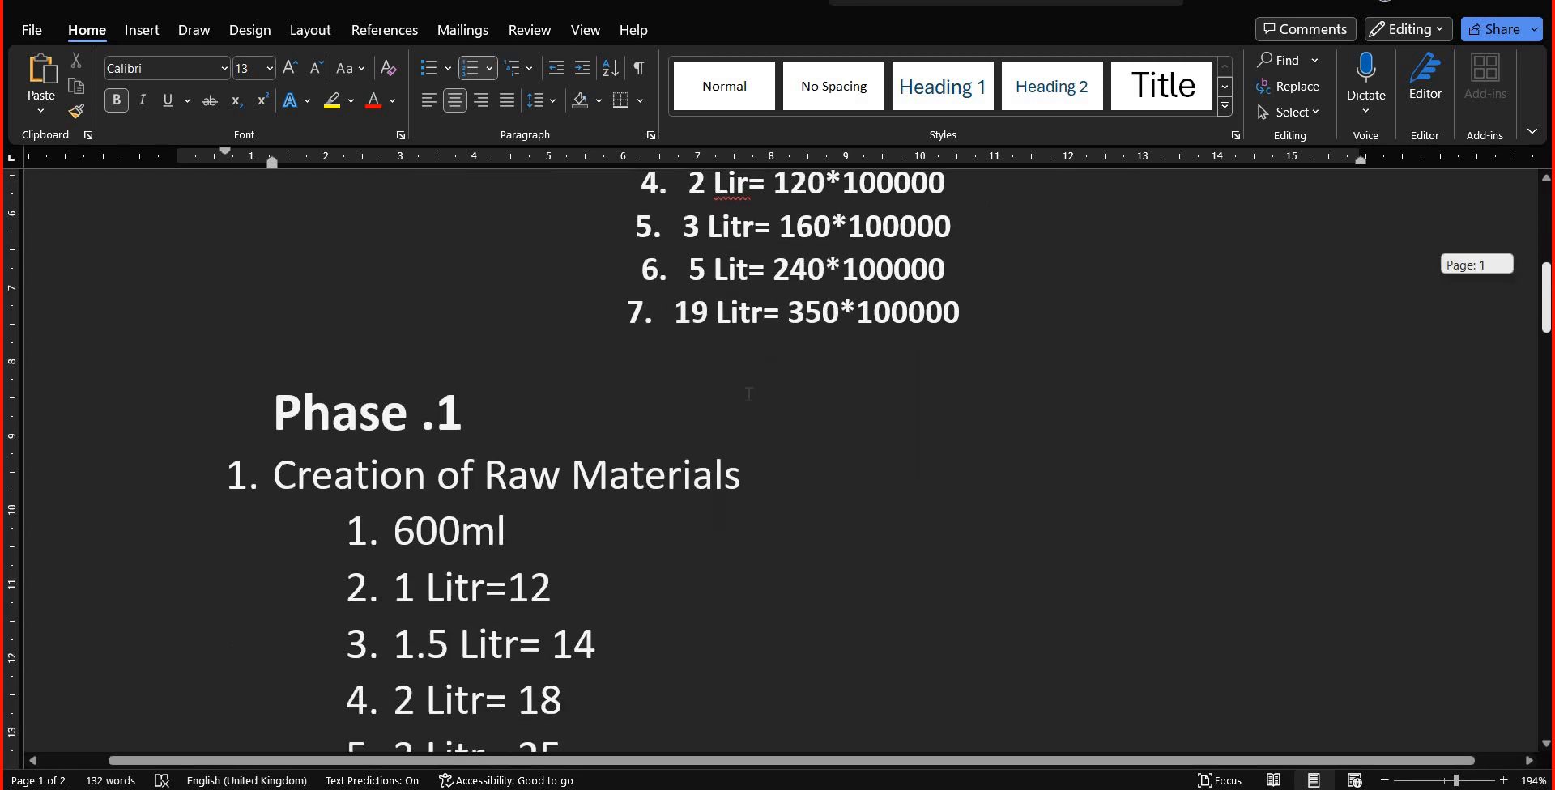
left_click_drag(742, 444, 359, 460)
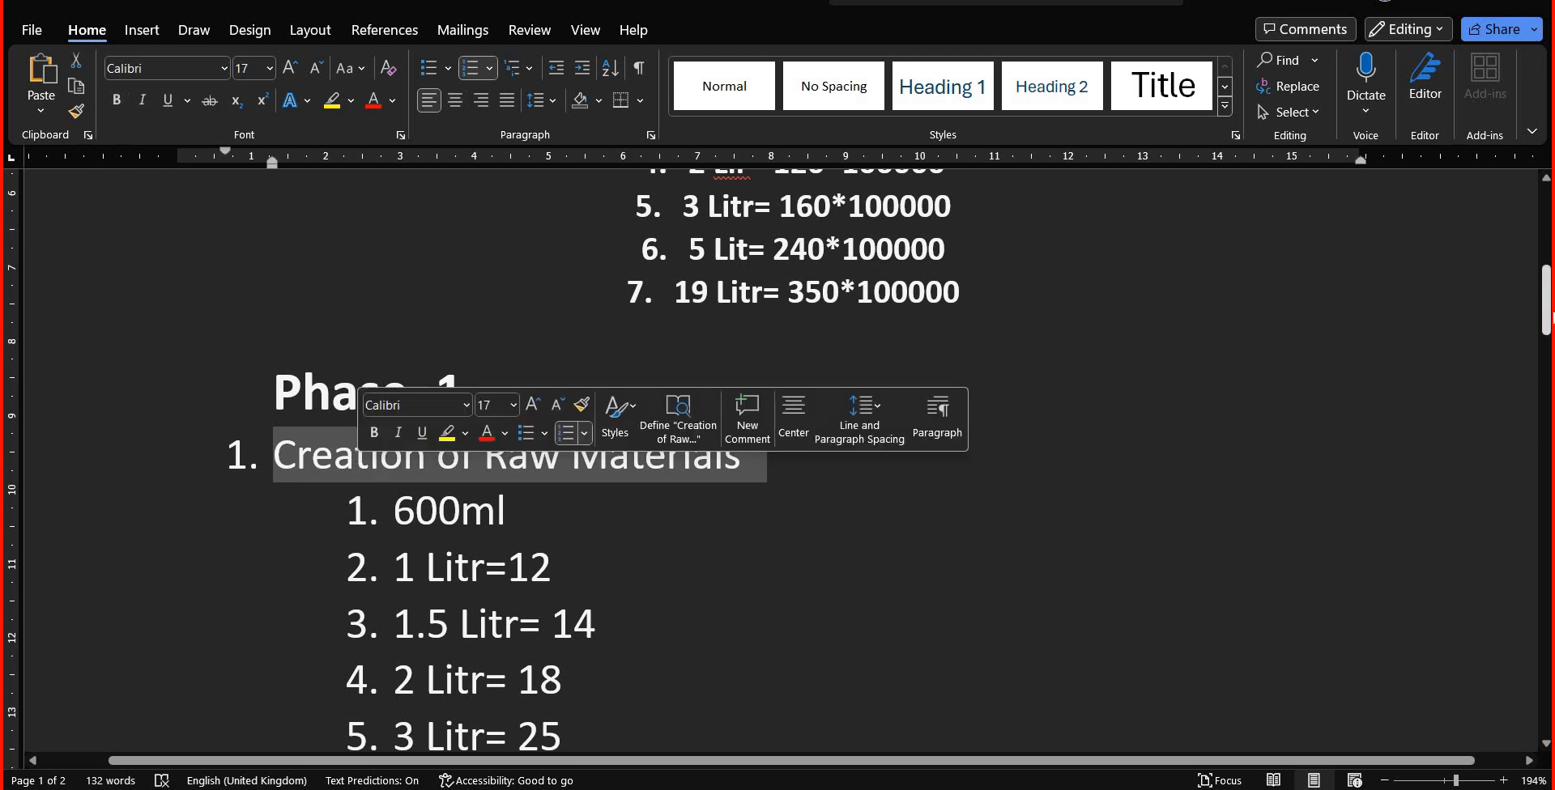
left_click_drag(1549, 300, 1549, 322)
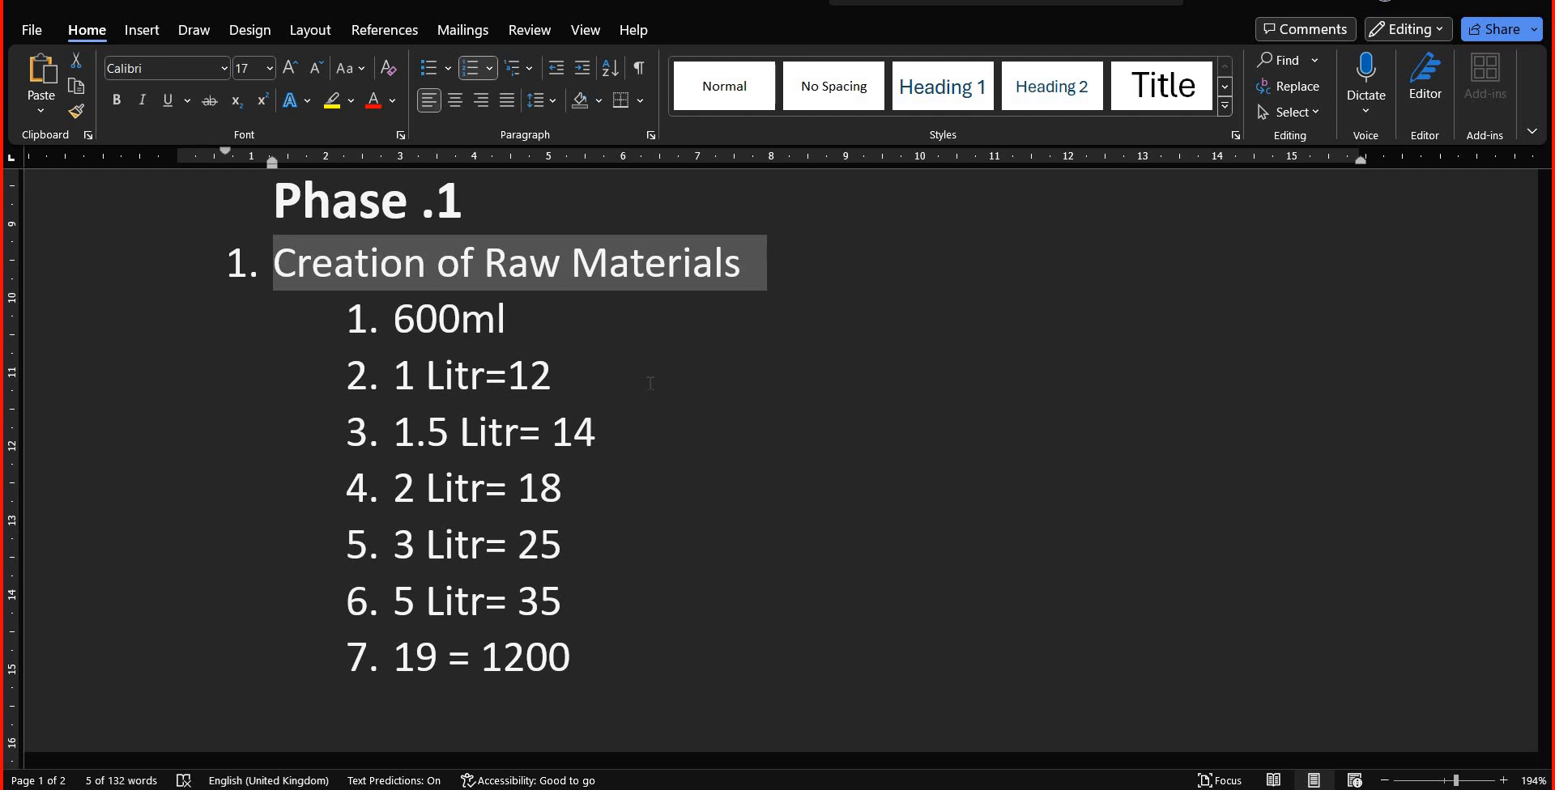
left_click(520, 326)
type("=")
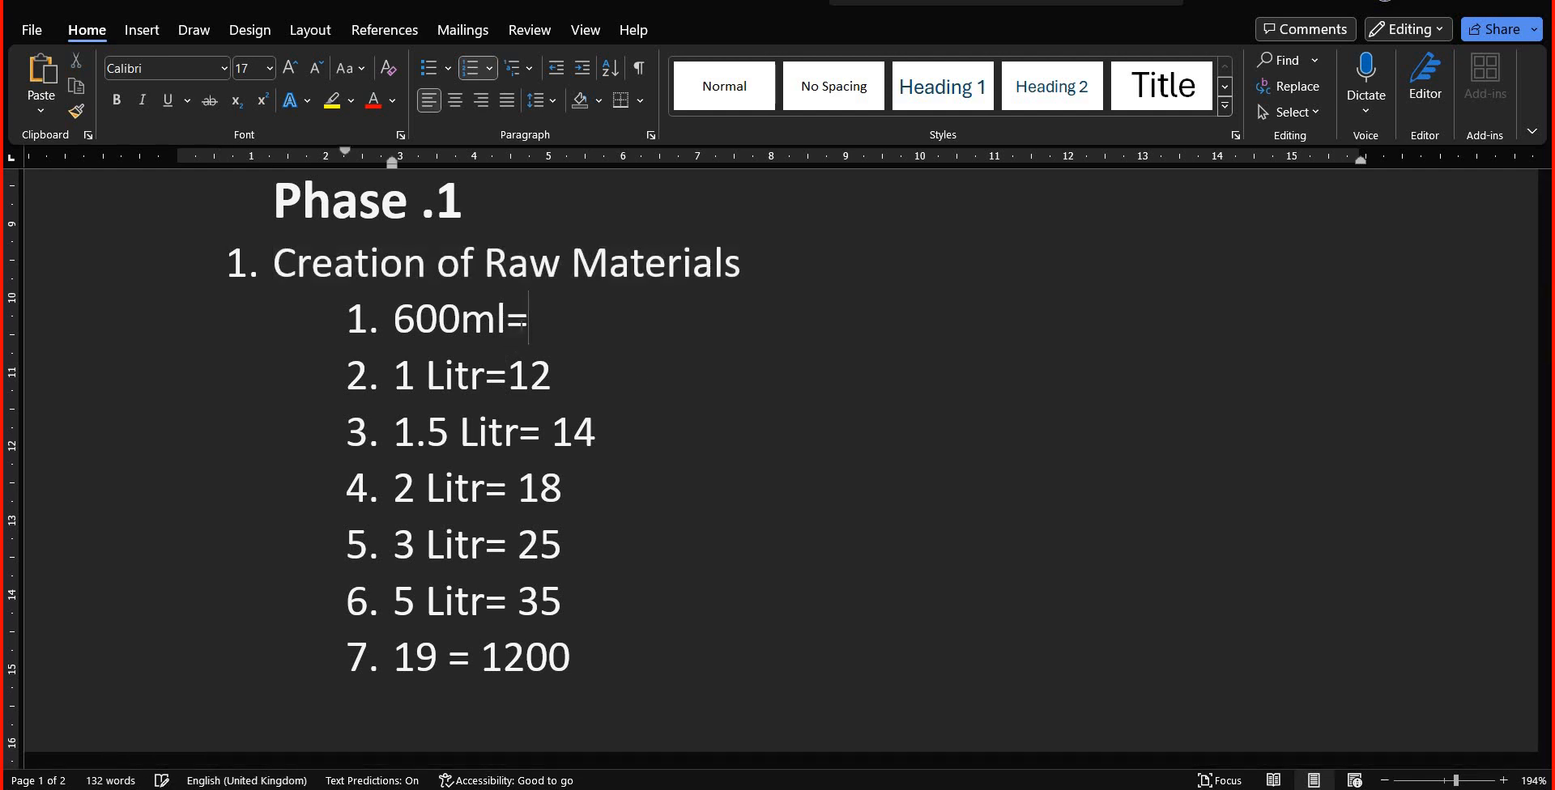
type(" PKR")
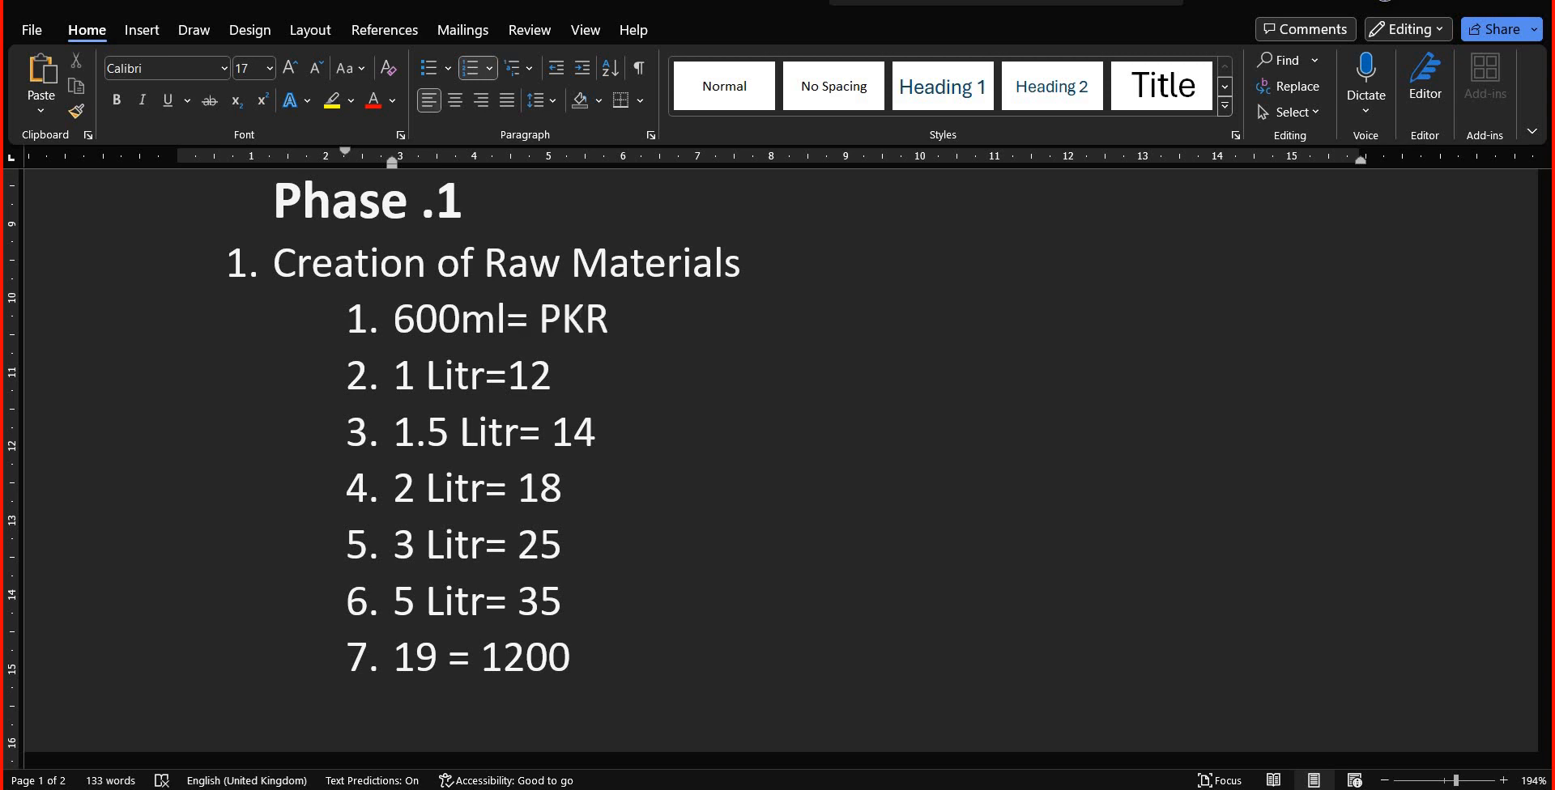
type("10/B")
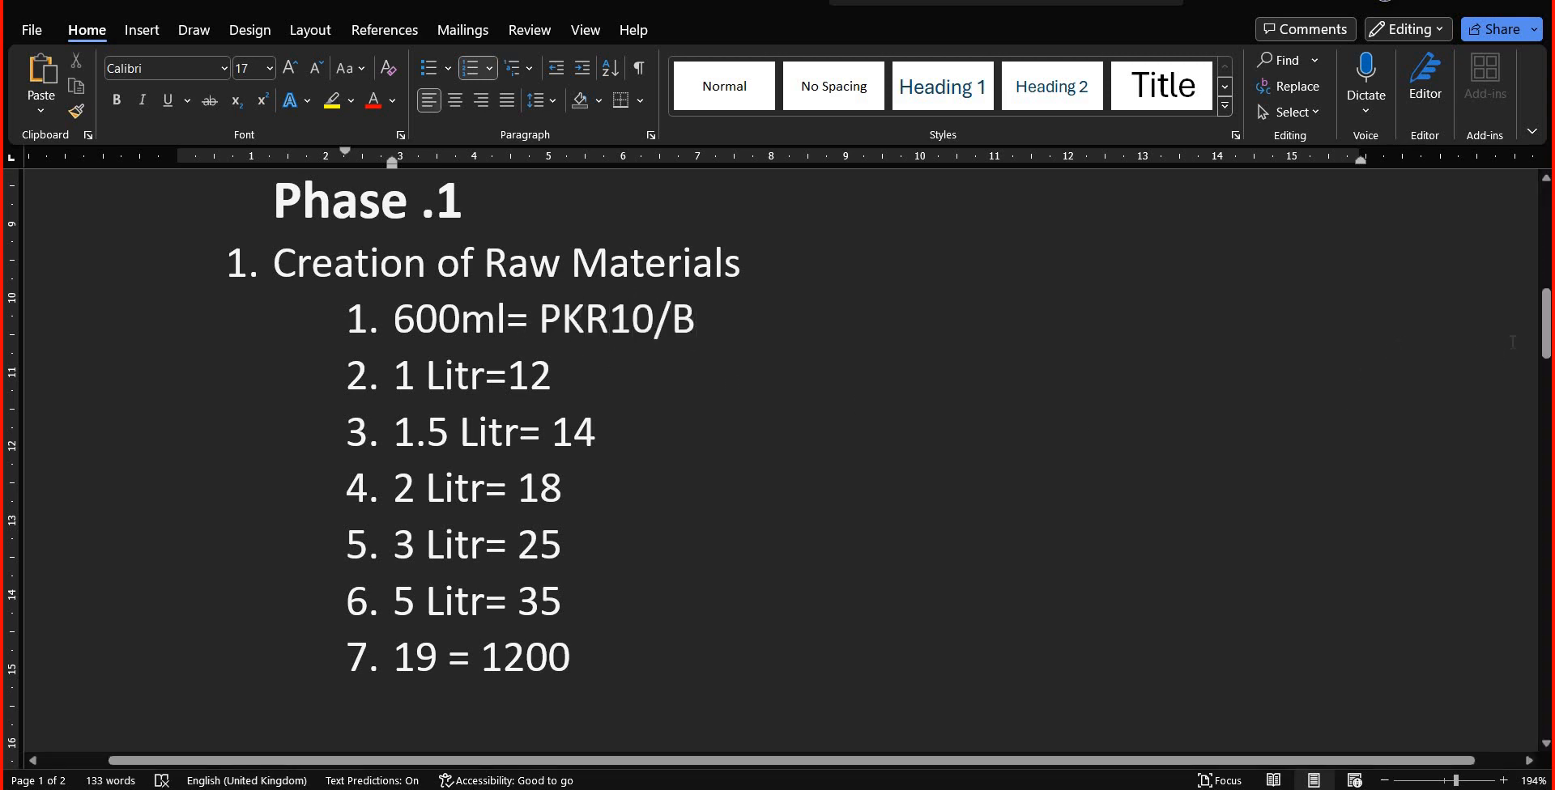
Add a numbered item "Maintain Purchase Quotation" below Creation of RFQ (Request for Quotation) in the Phase 1 list
left_click_drag(1547, 340, 1550, 388)
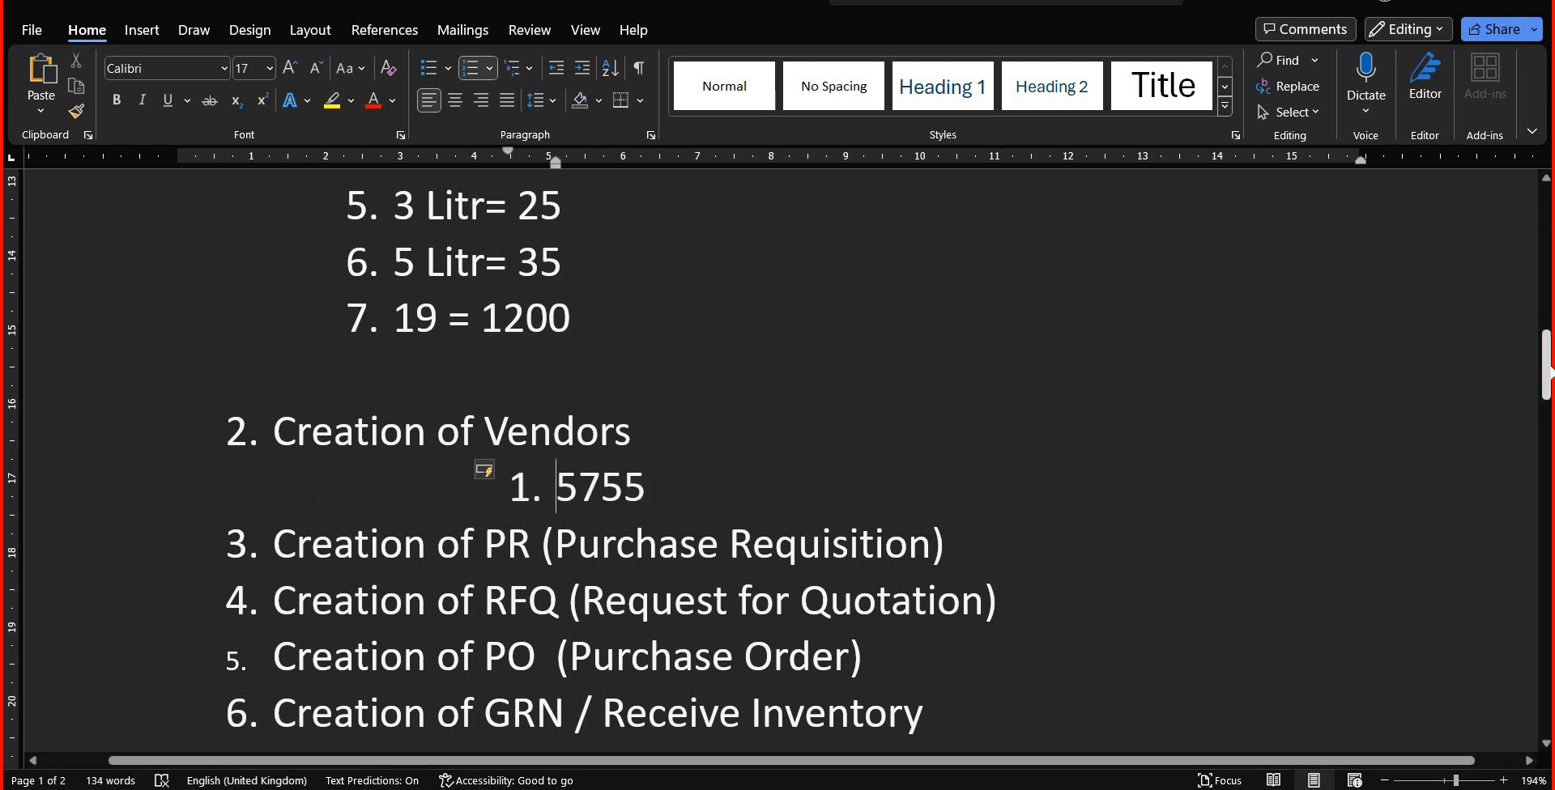
left_click_drag(1548, 371, 1548, 384)
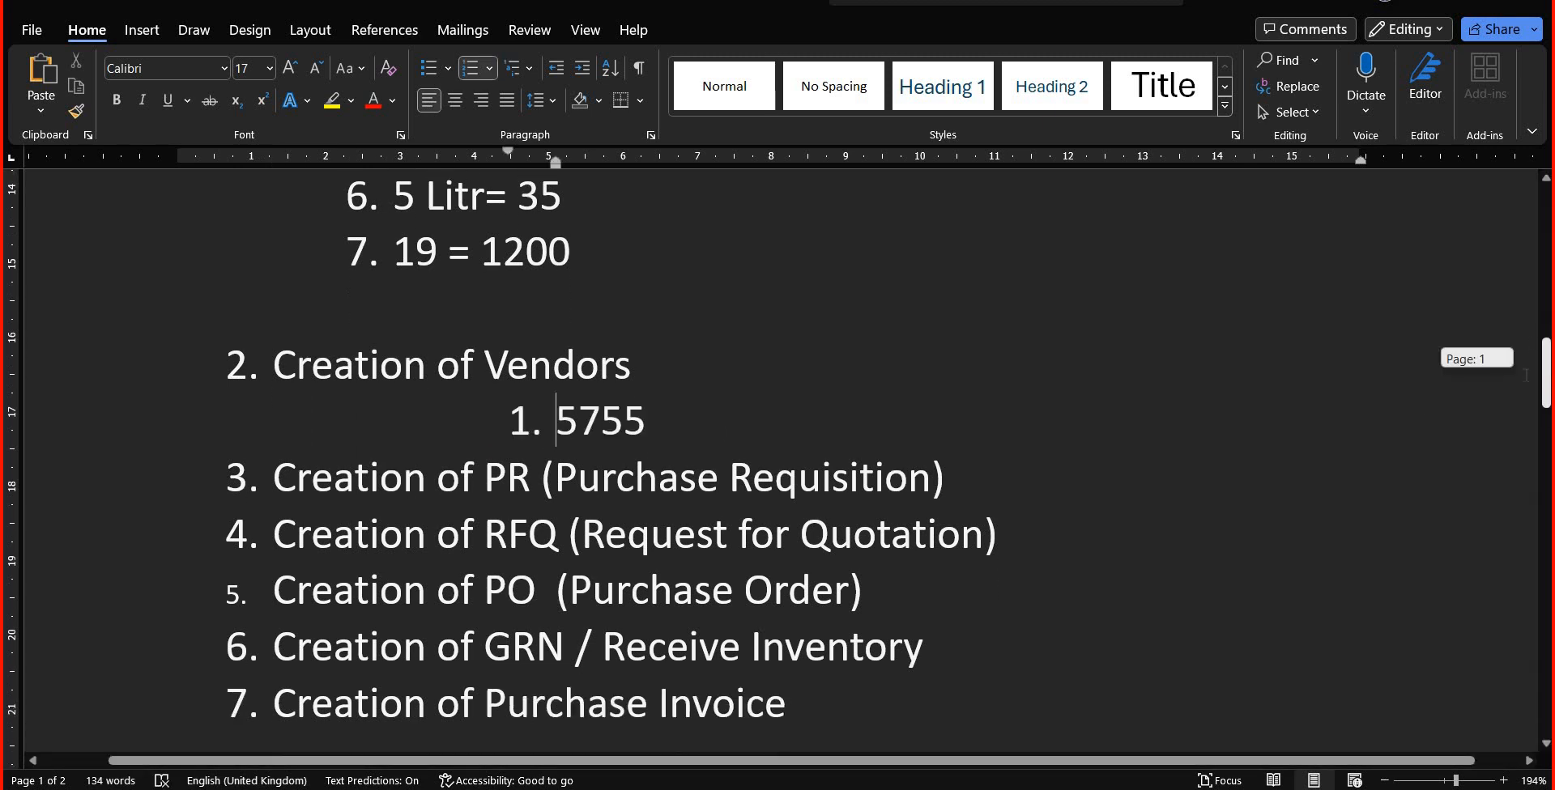
left_click(405, 435)
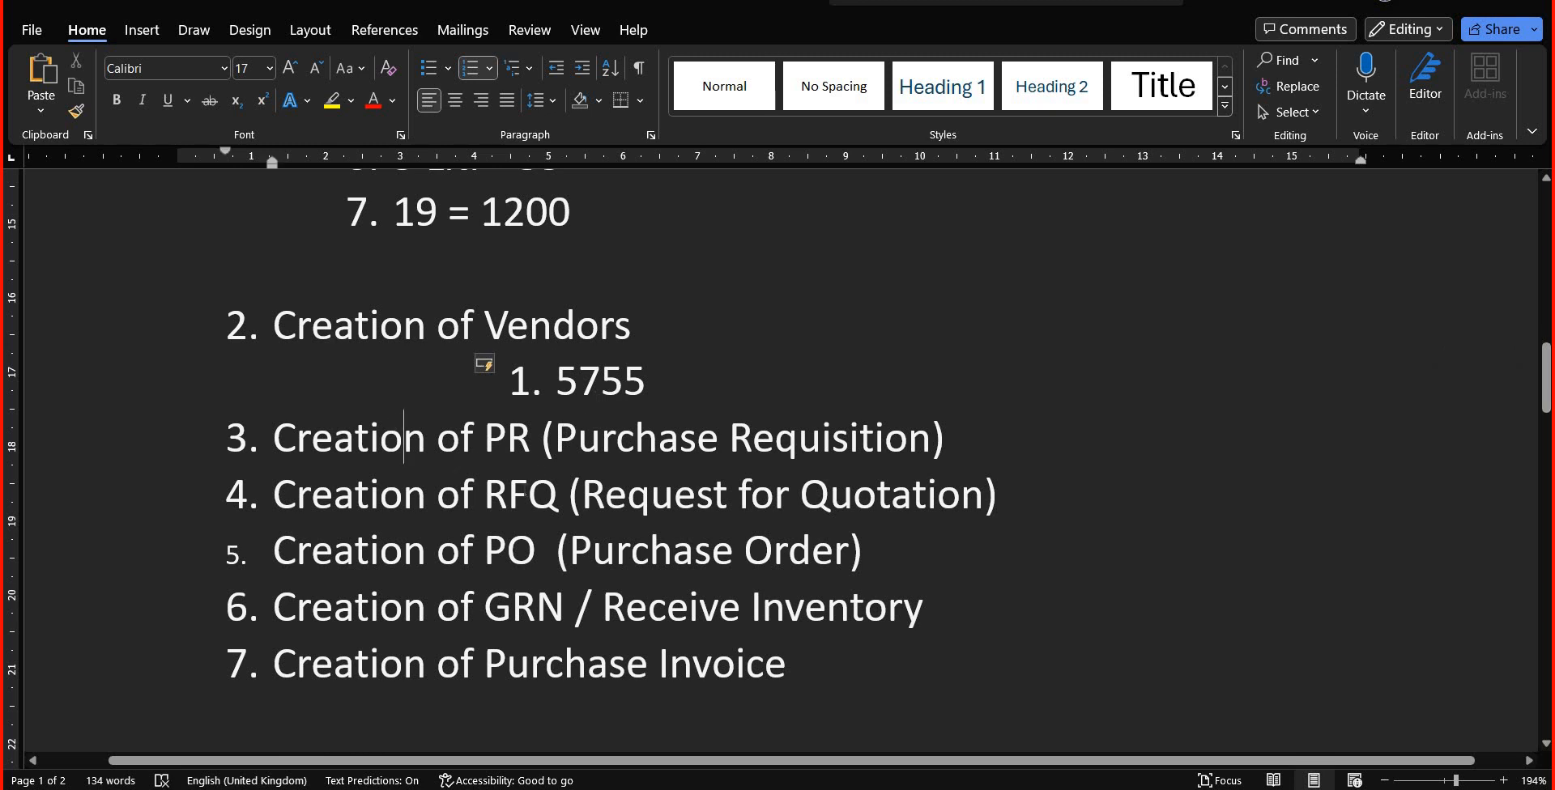
left_click(529, 491)
left_click(1016, 496)
key("Return")
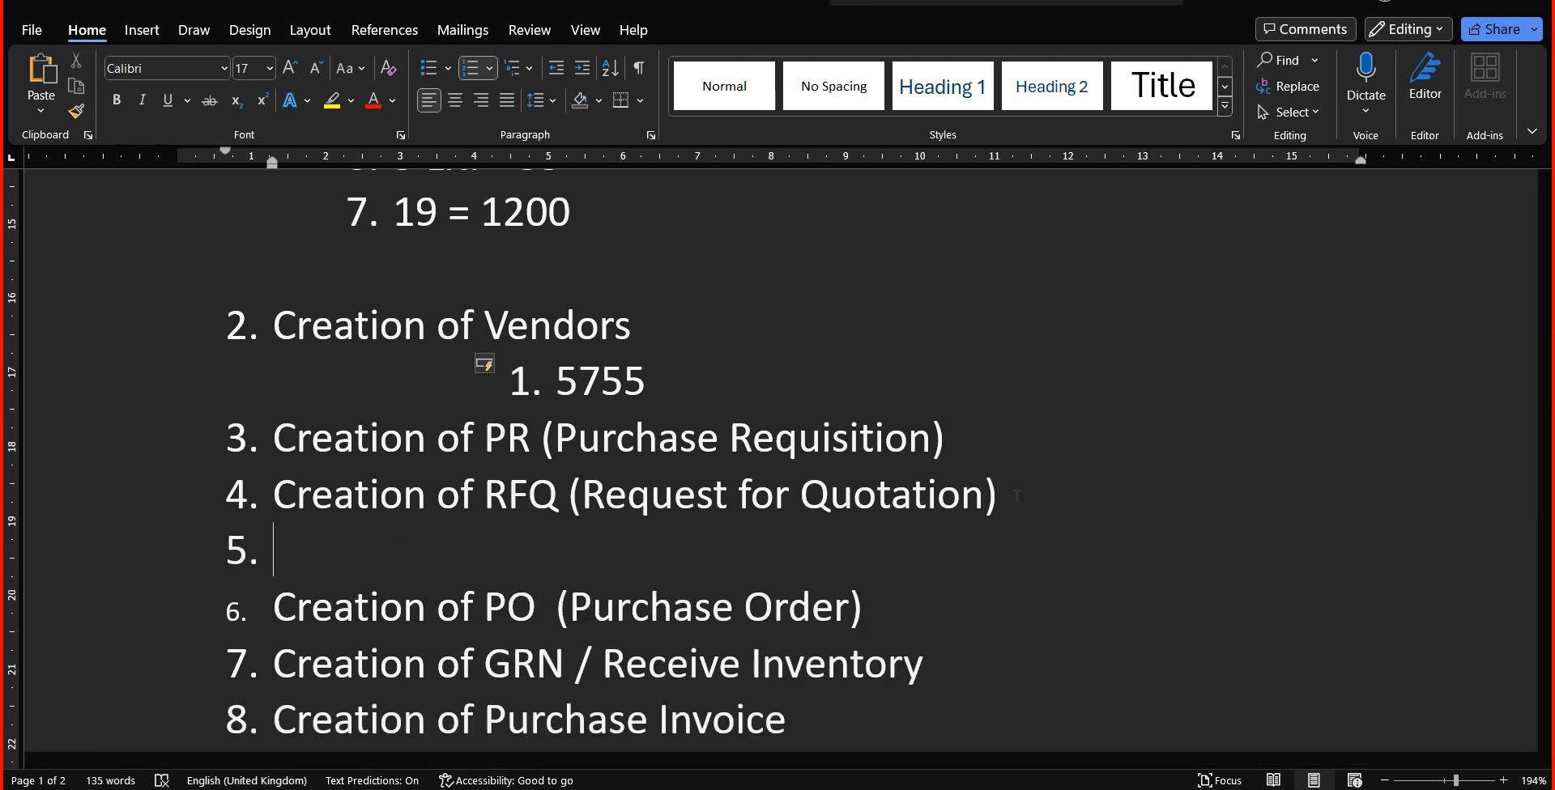
type("Main")
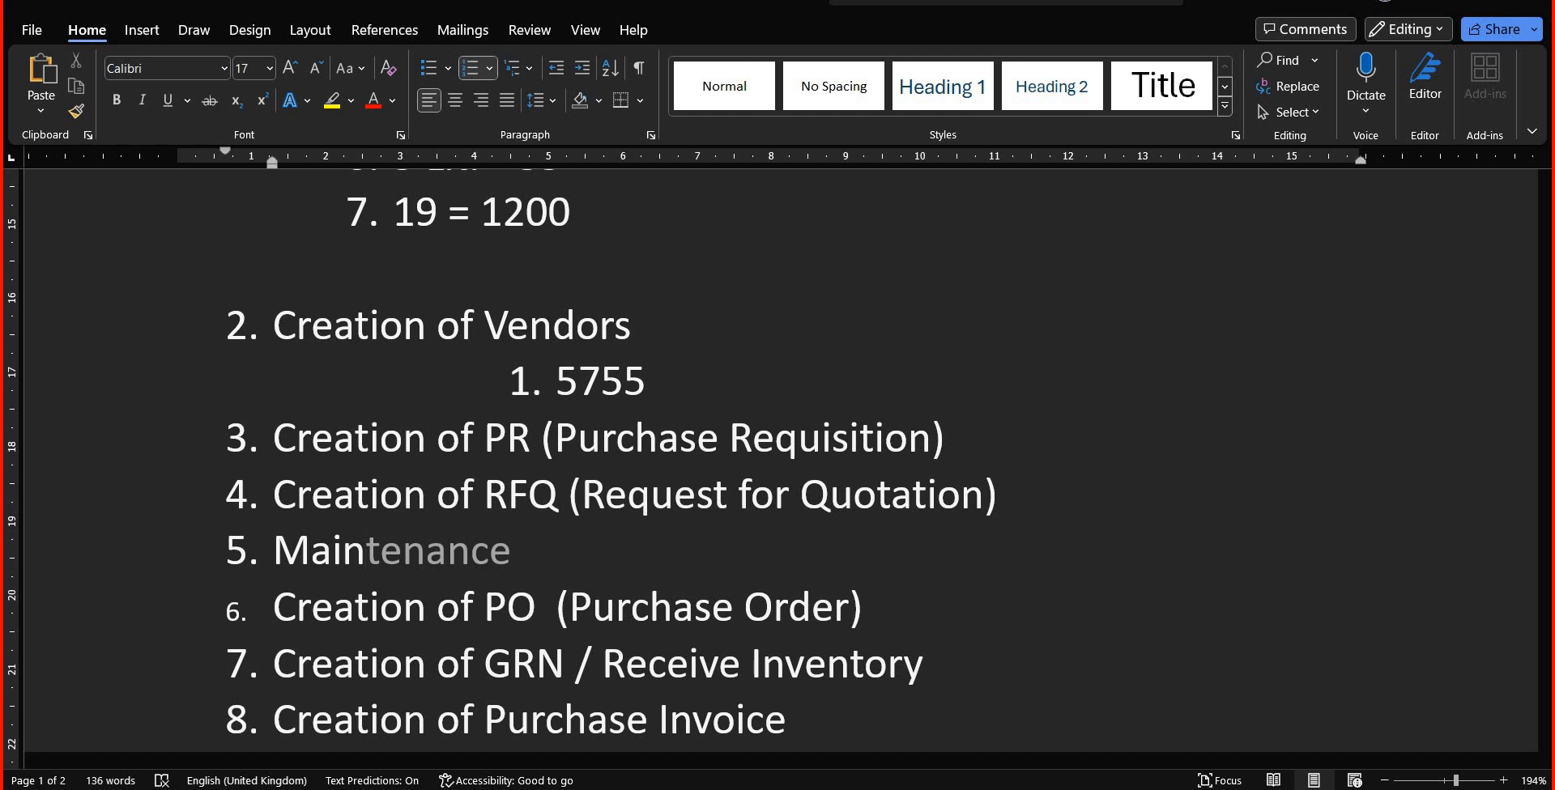
type("tain ")
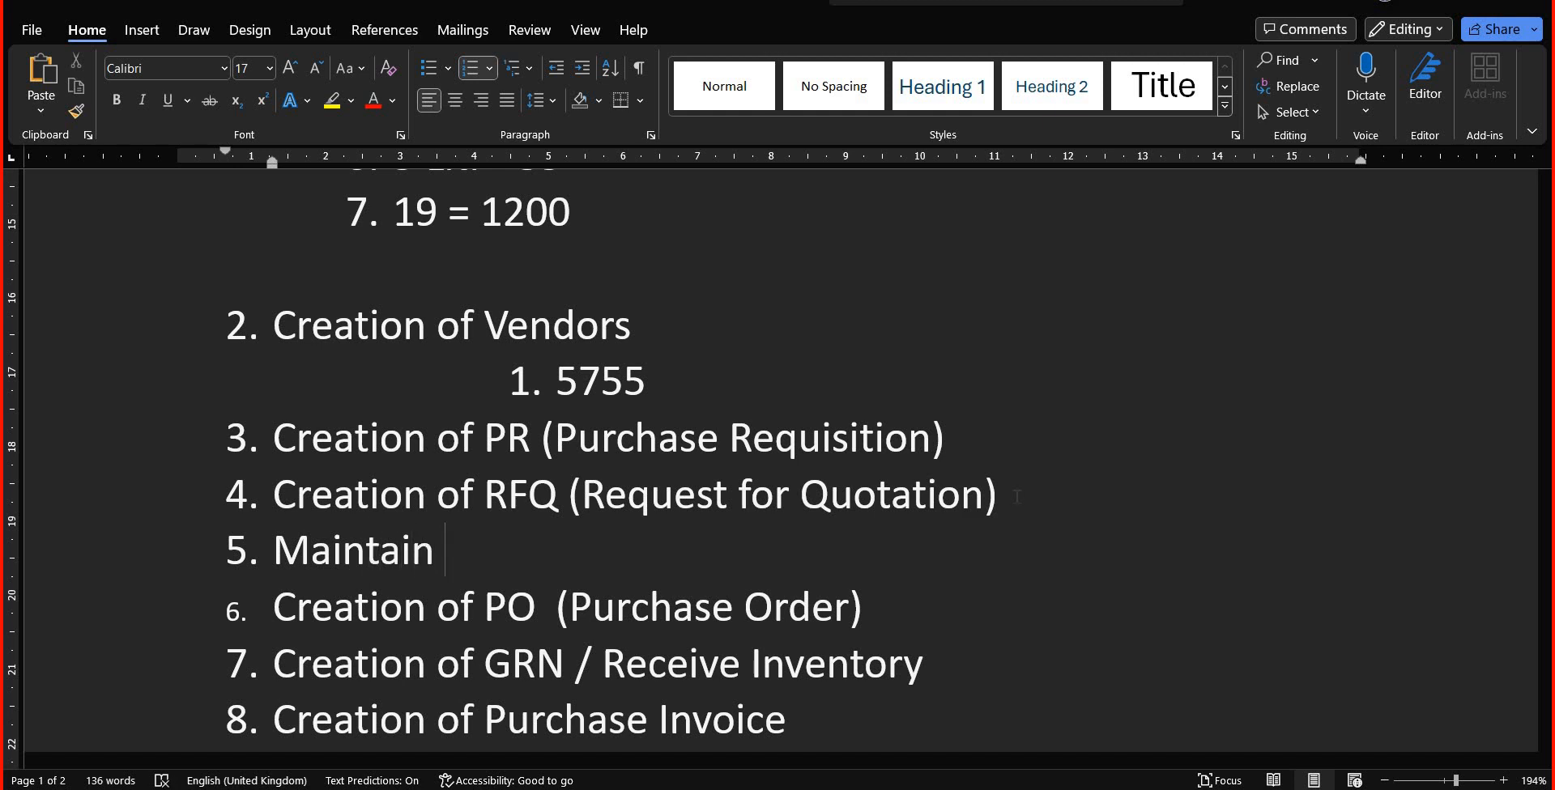
type("Purc")
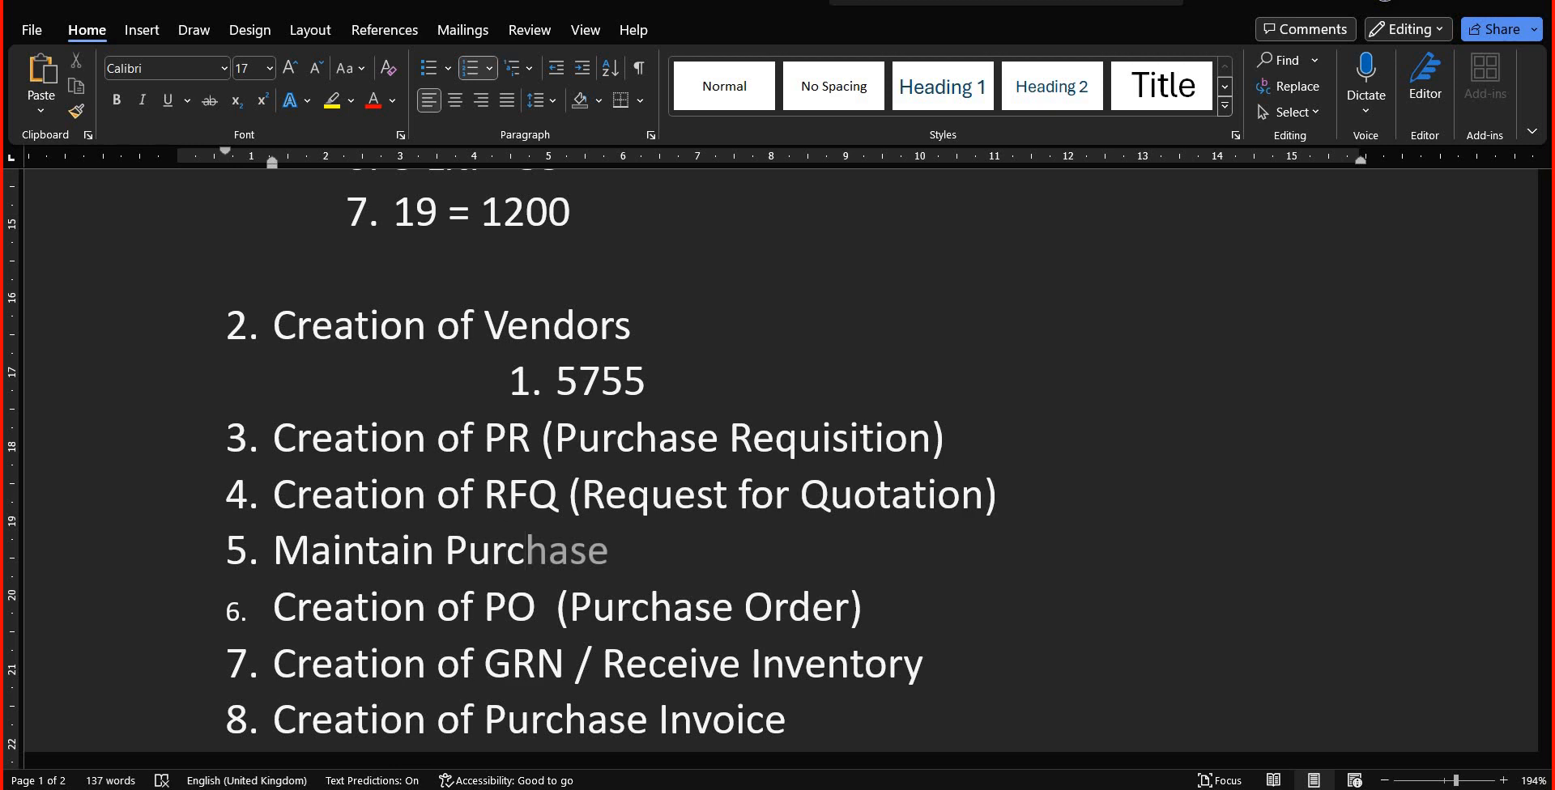
key("Tab")
type("Qui")
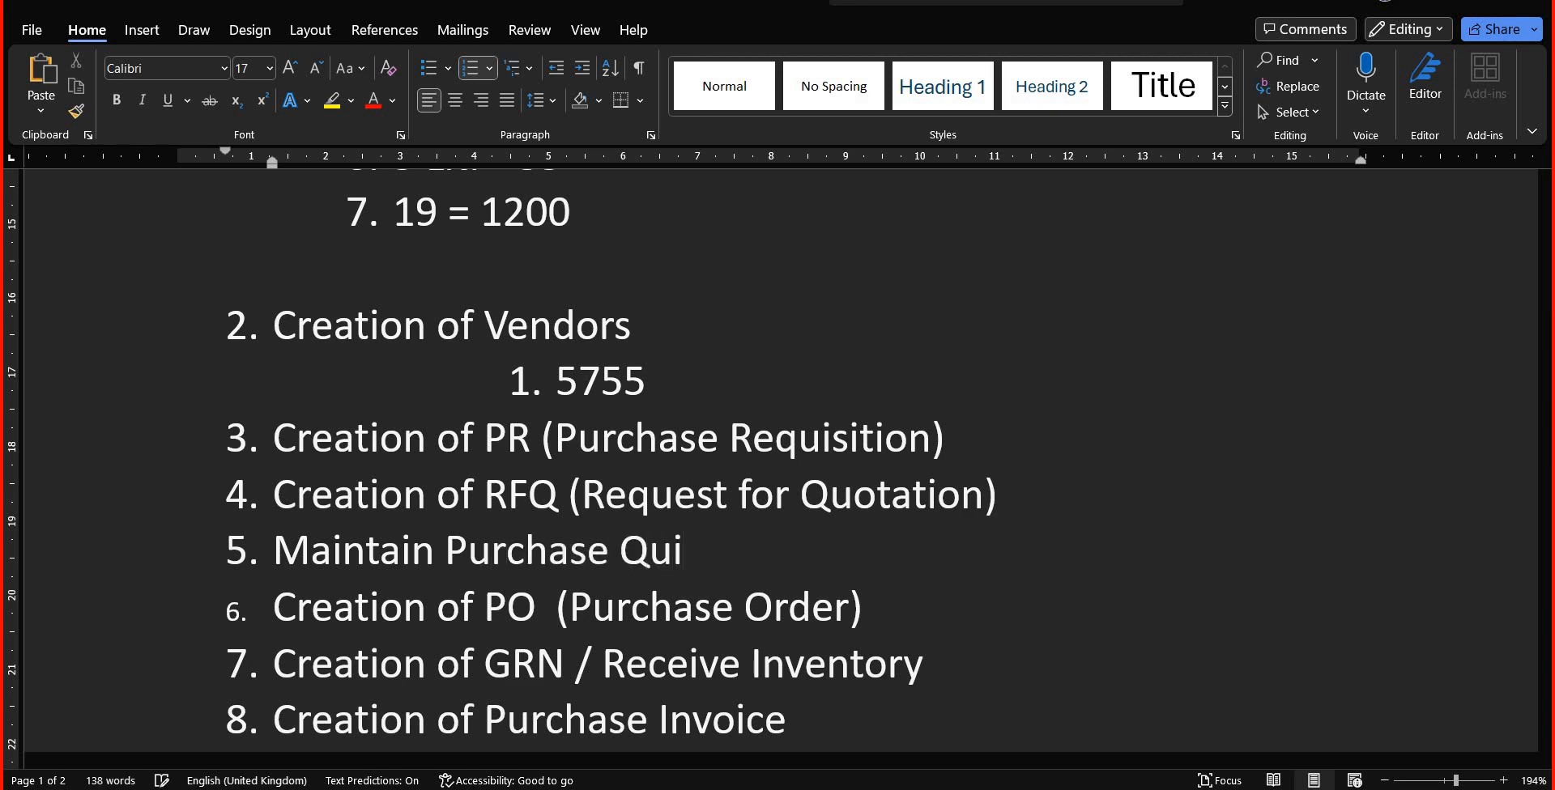
key("BackSpace")
type("otation")
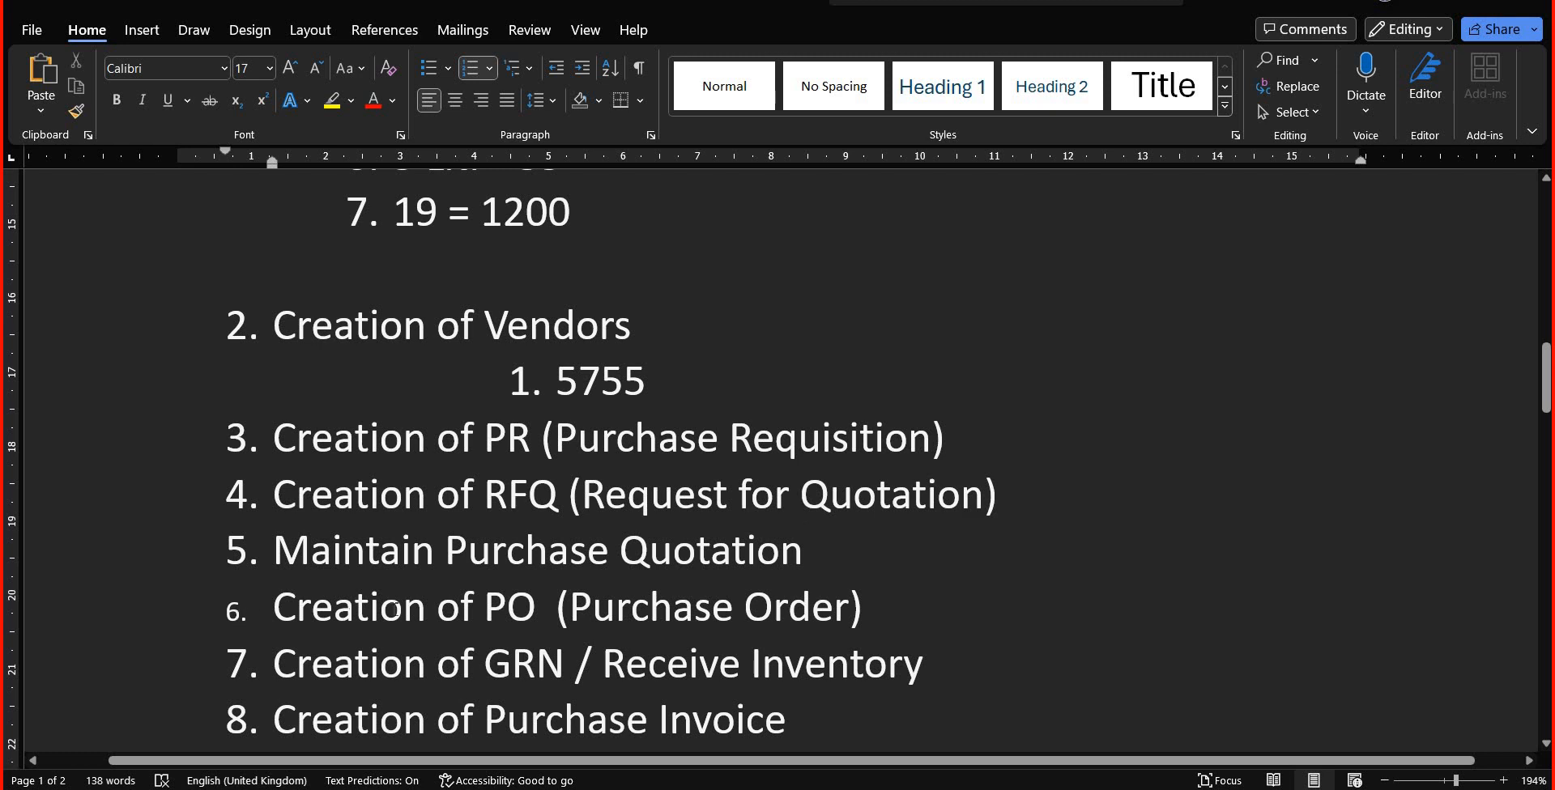
Insert a blank unnumbered line below the Creation of PO (Purchase Order) item
left_click(235, 609)
left_click(396, 609)
left_click(884, 620)
key("Return")
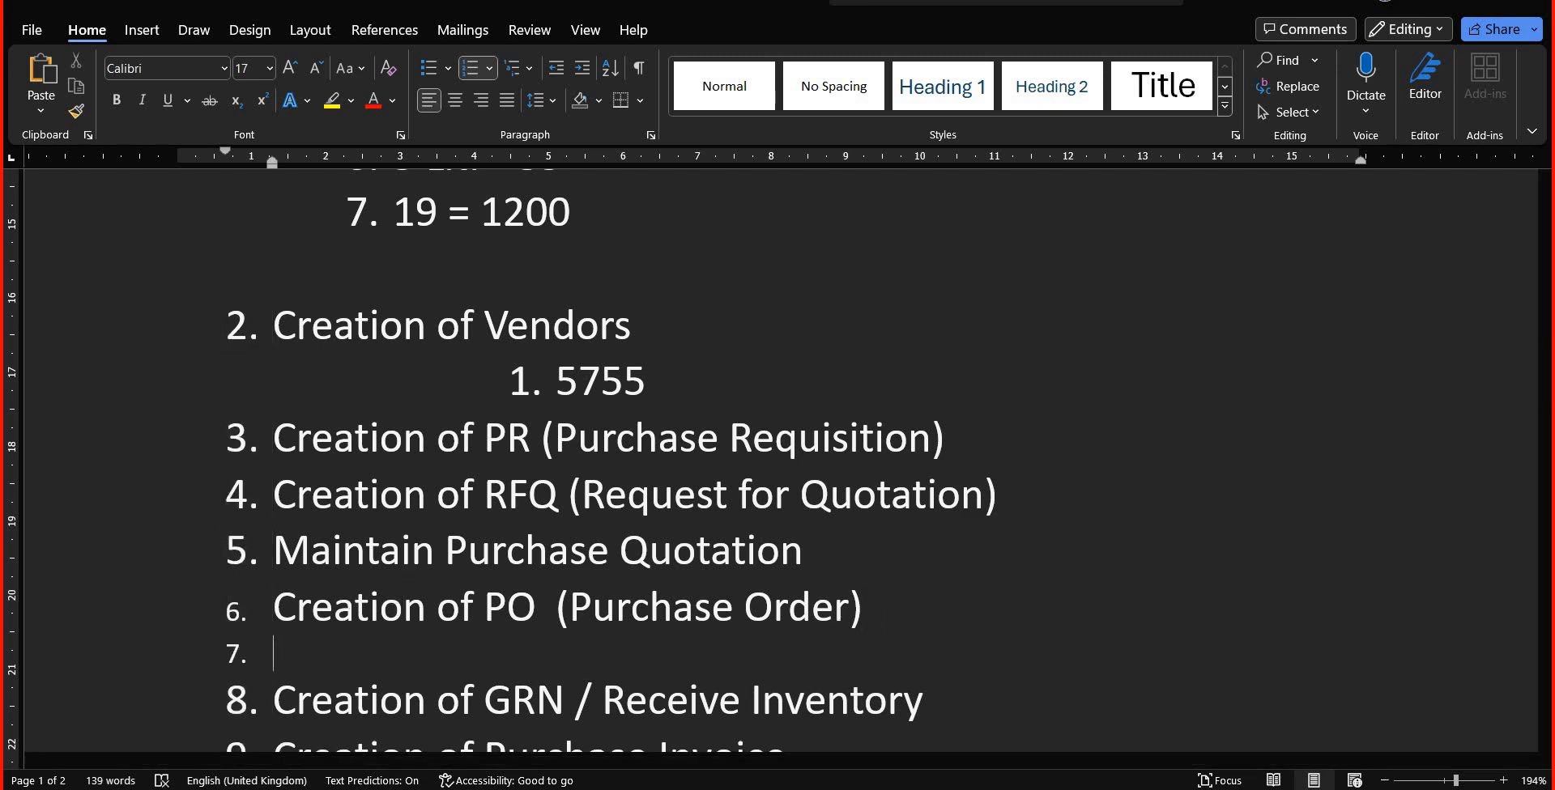
key("BackSpace")
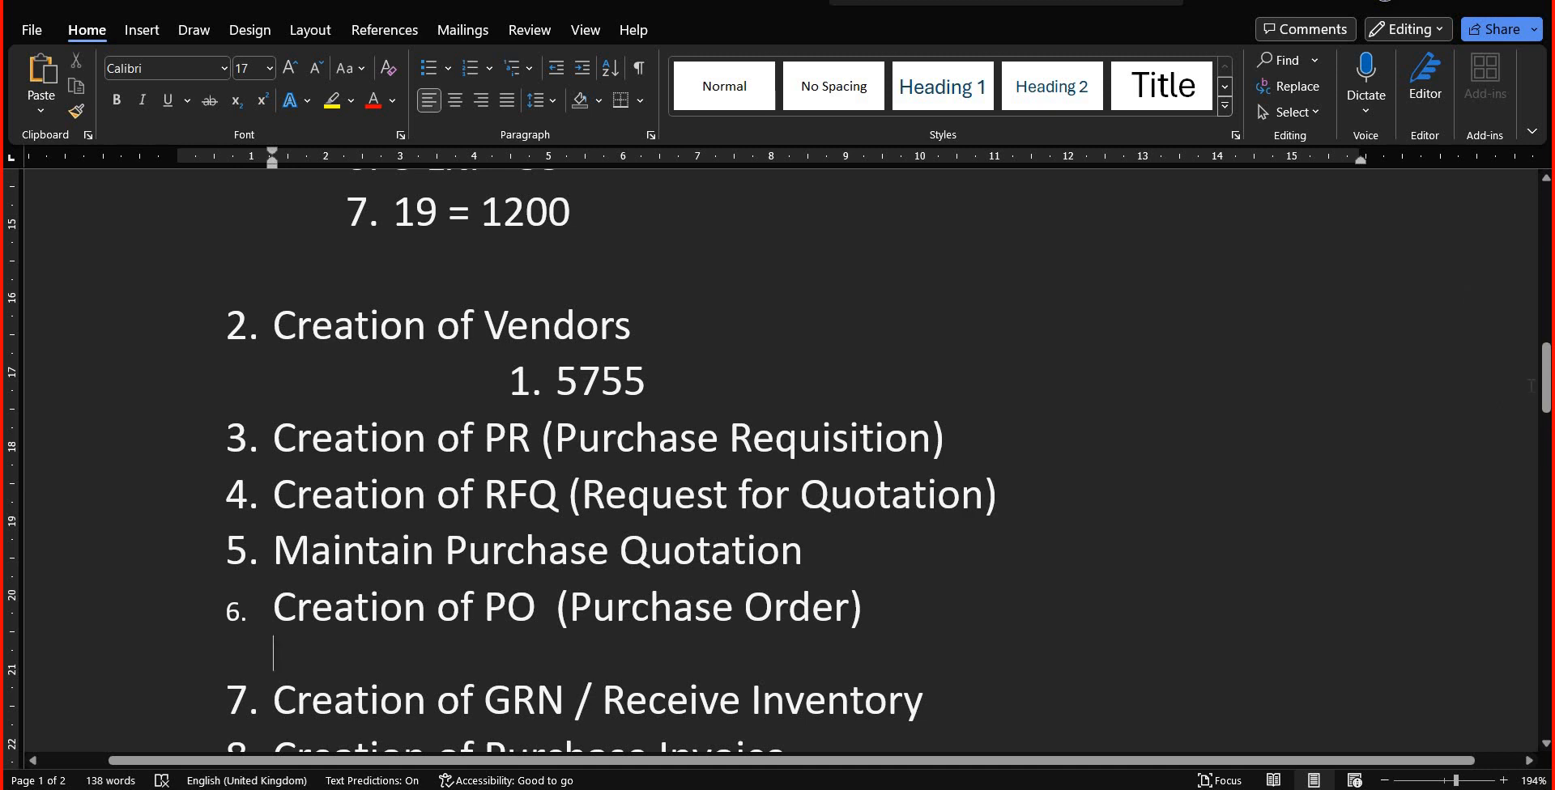
left_click(1002, 420)
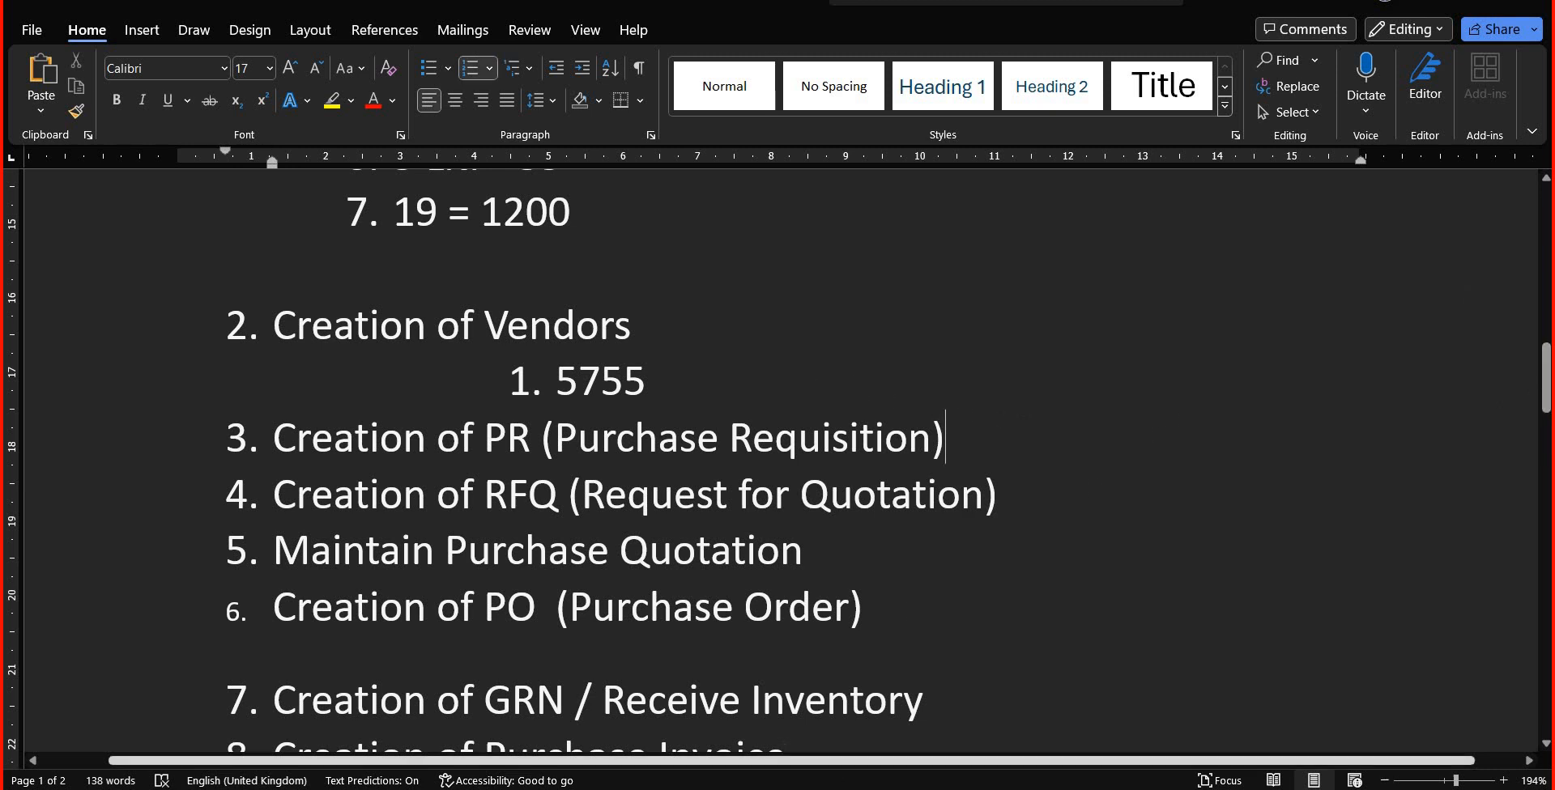
Switch back to SAP Easy Access and expand the Purchase Order folder and its Create subfolder under Purchasing
mouse_move(846, 789)
left_click(937, 762)
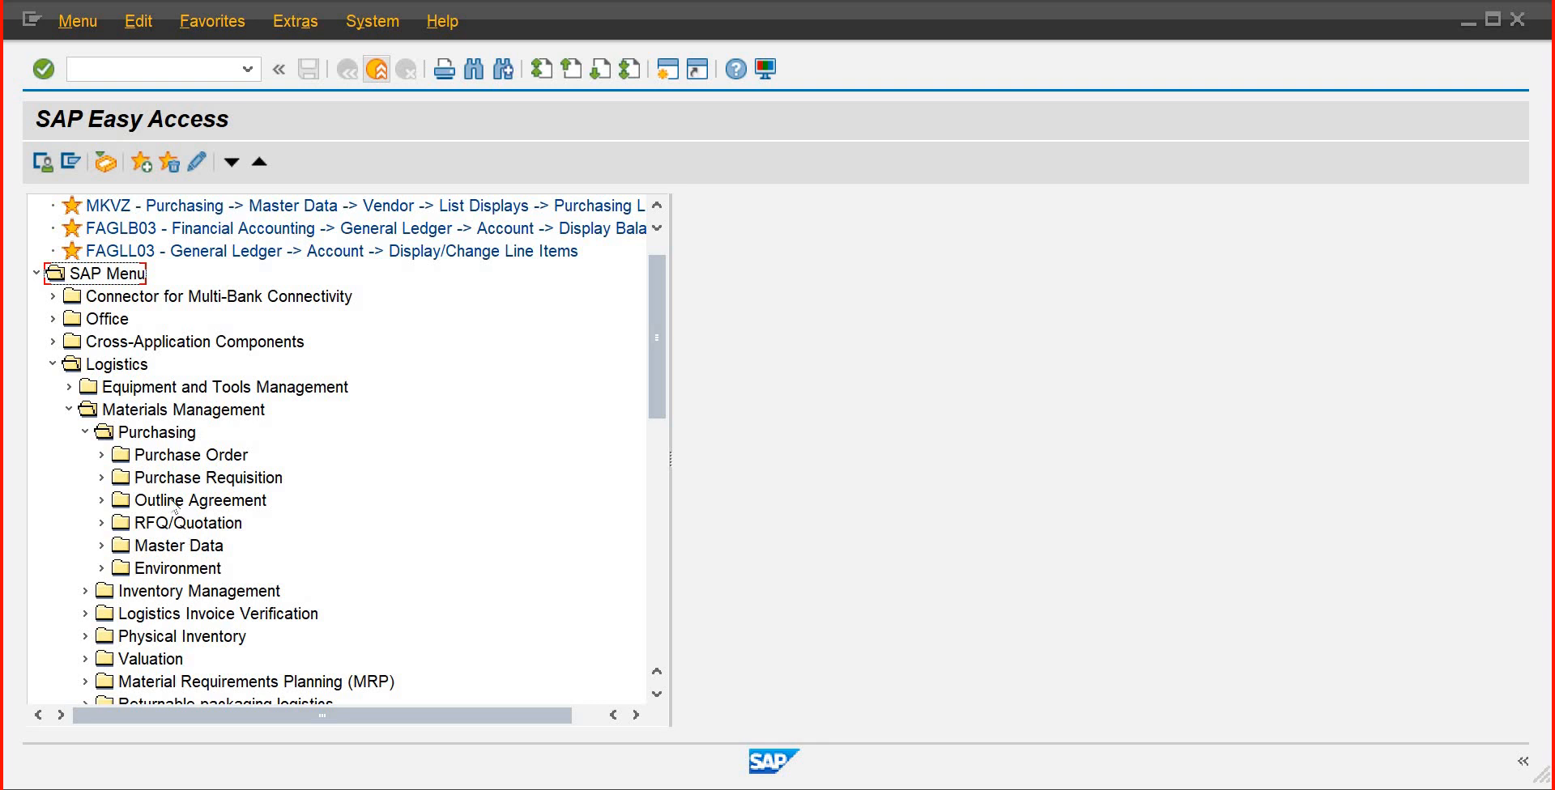
left_click(102, 455)
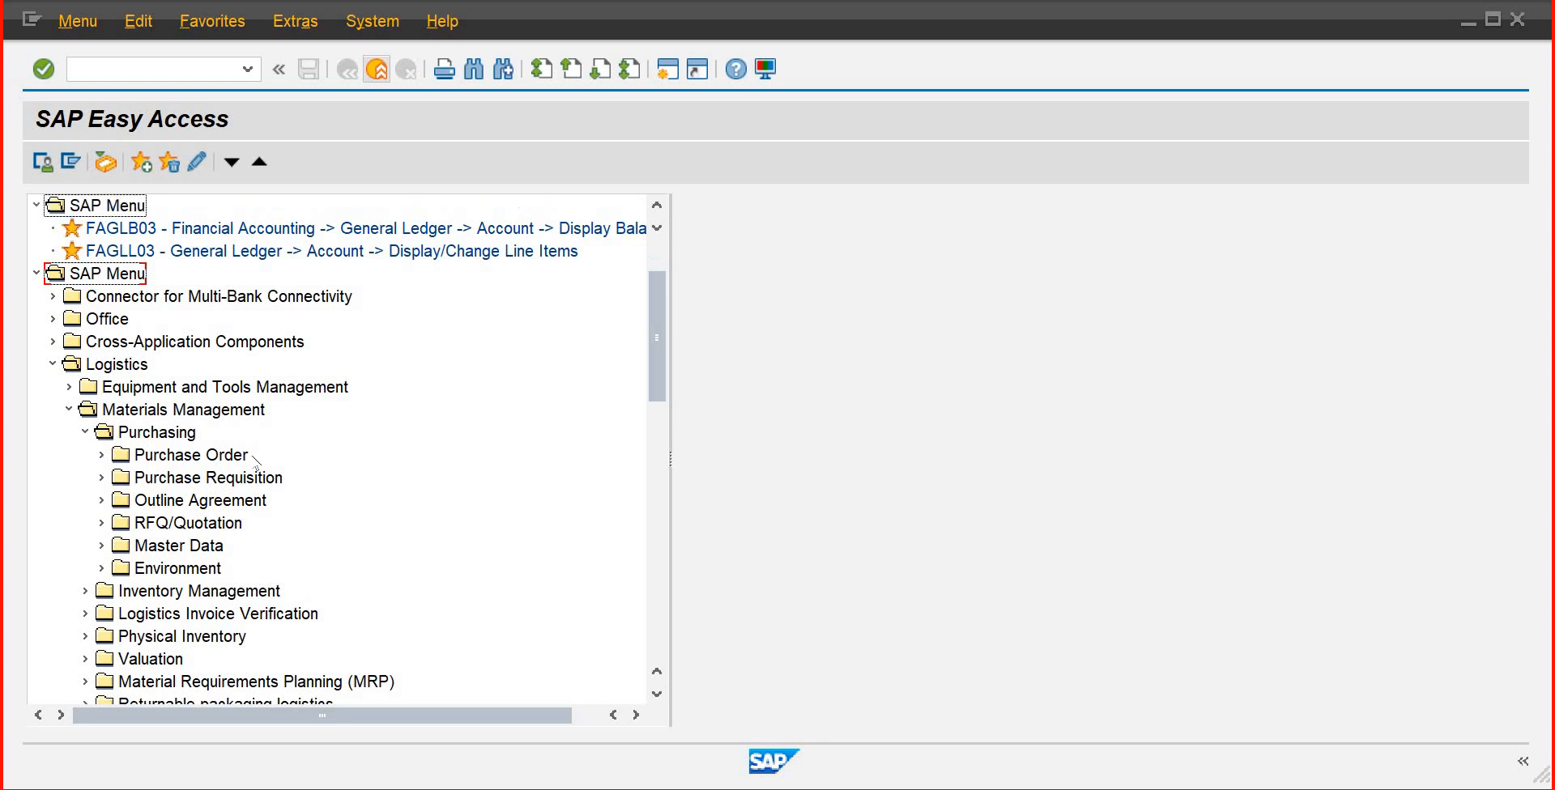
left_click(118, 411)
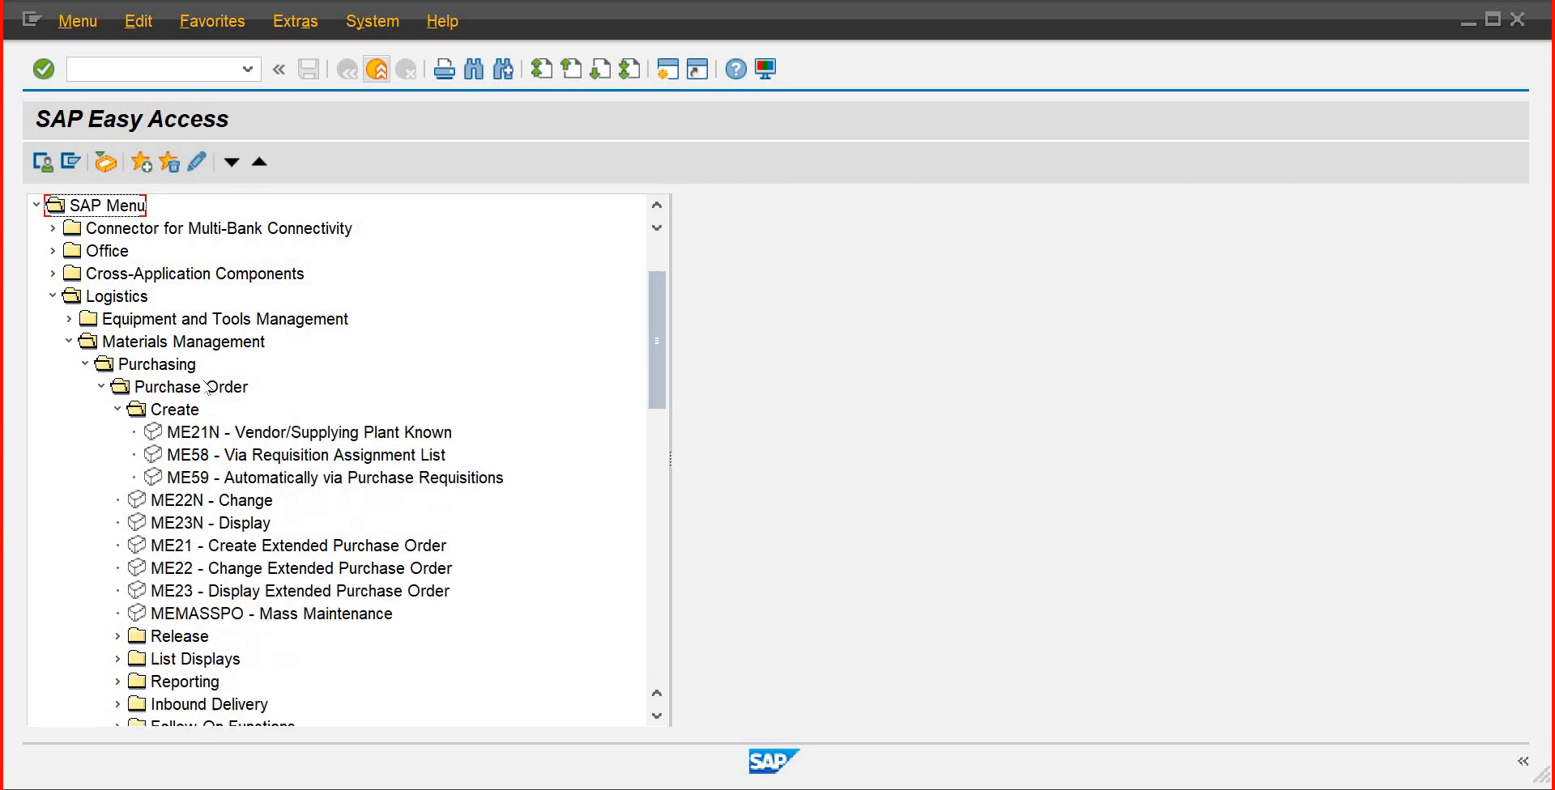
Expand the Purchase Requisition folder under Purchasing and open the ME51N - Create transaction
left_click(203, 387)
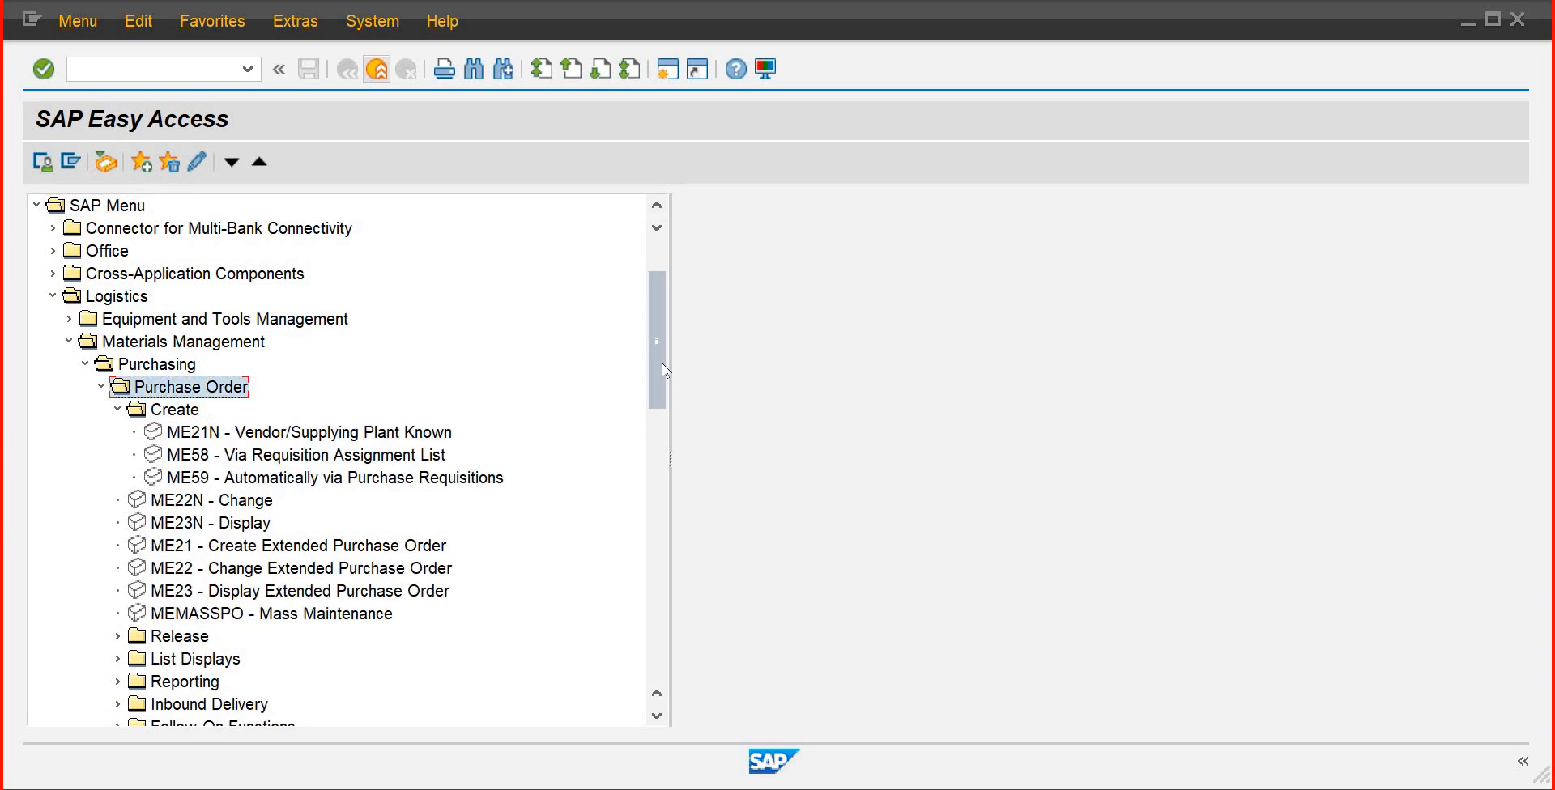
scroll(528, 474, "down", 5)
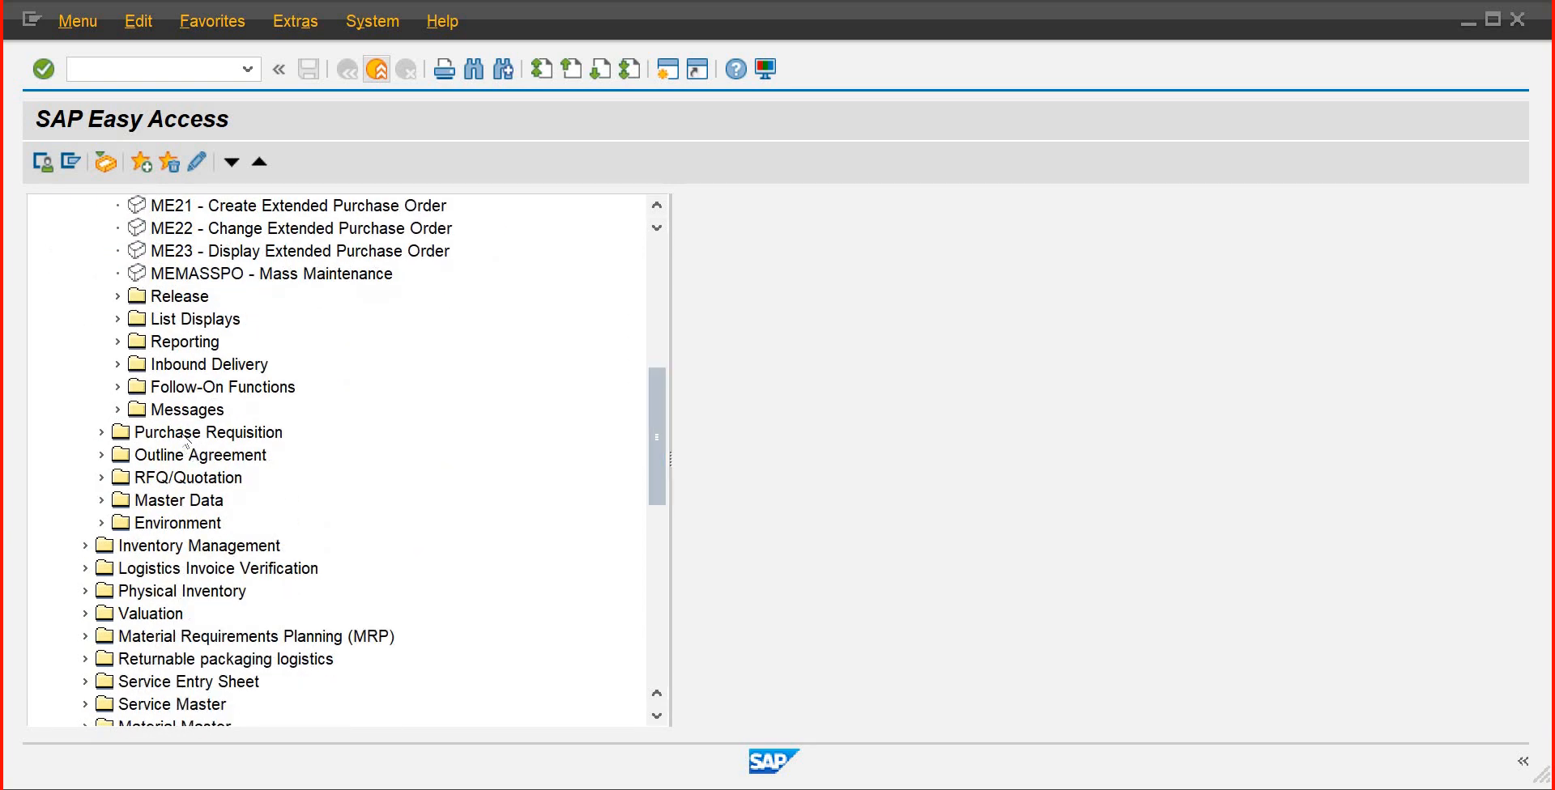
left_click(183, 436)
left_click(182, 459)
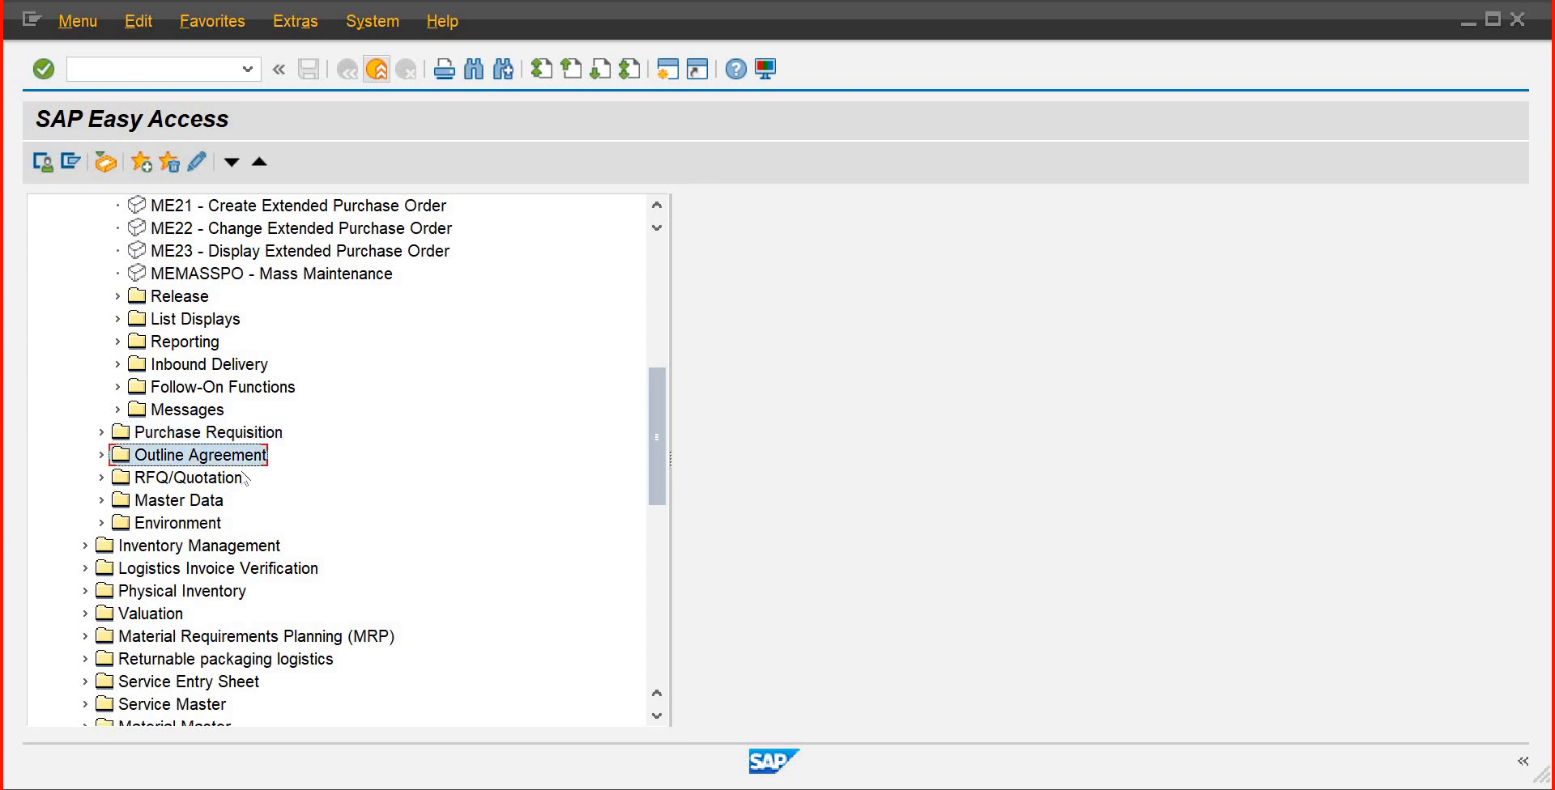
left_click(201, 482)
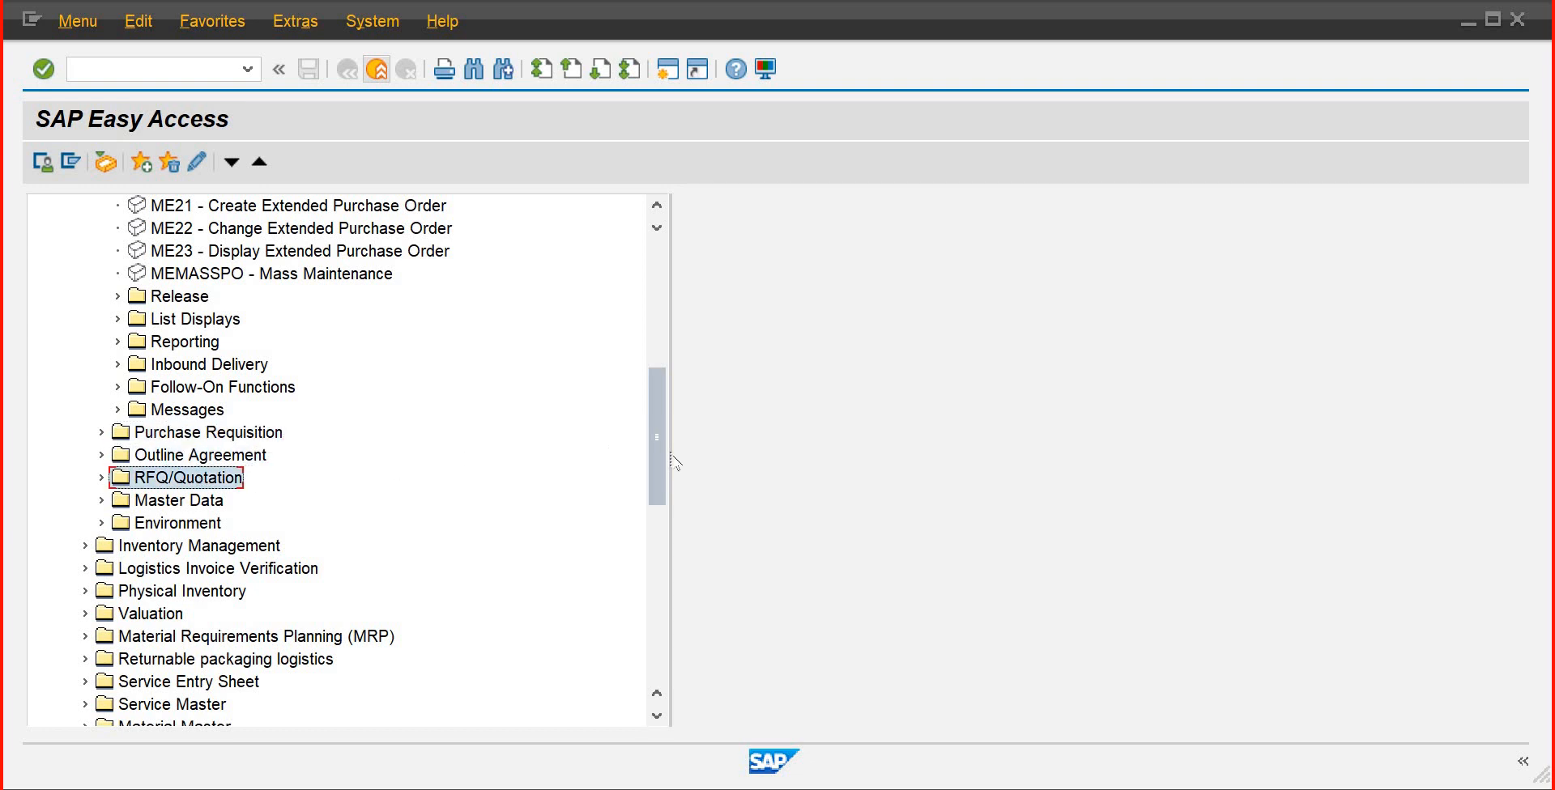
scroll(658, 441, "up", 2)
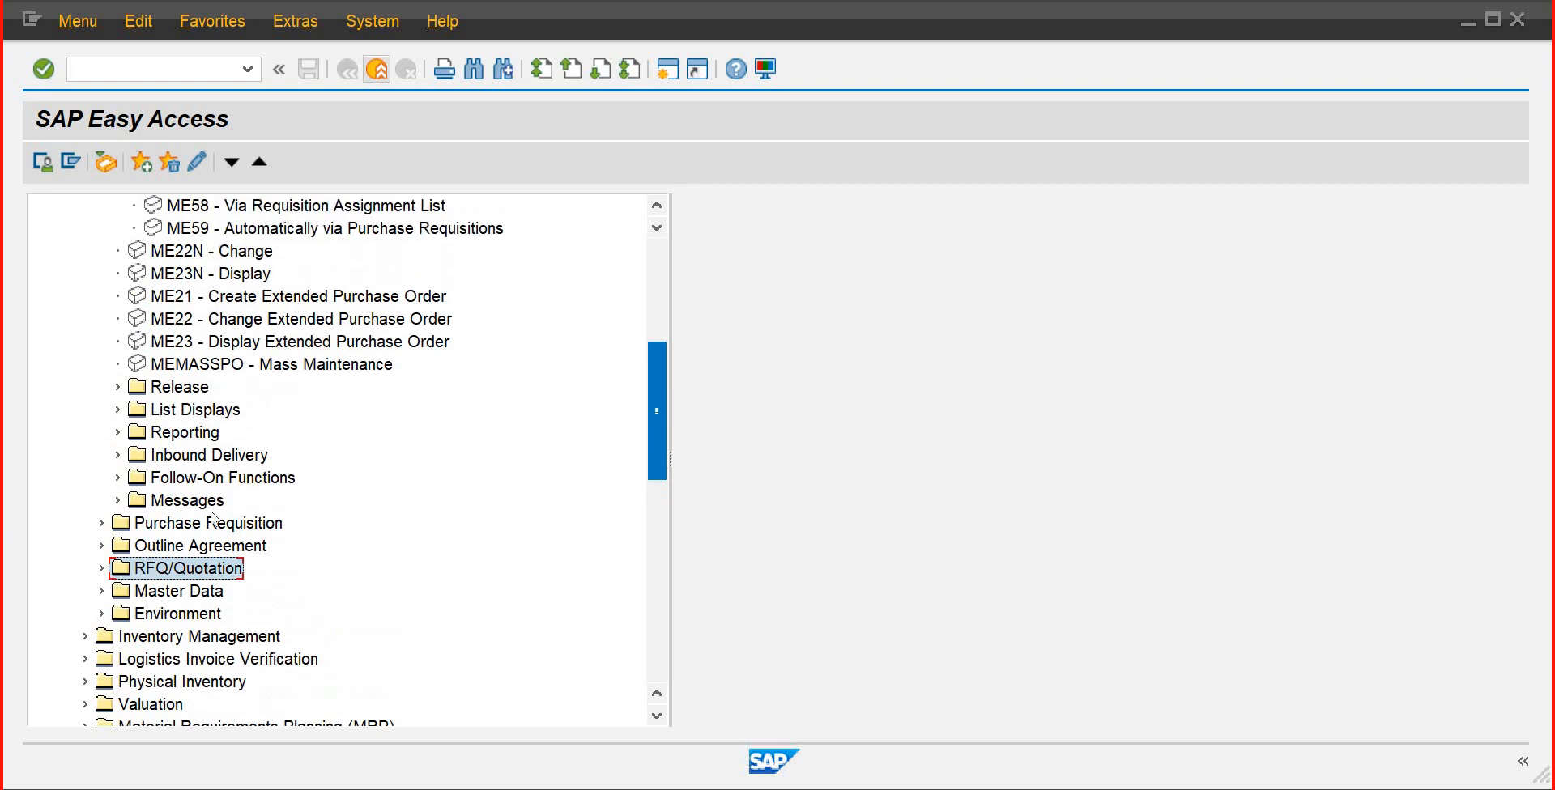
left_click(106, 522)
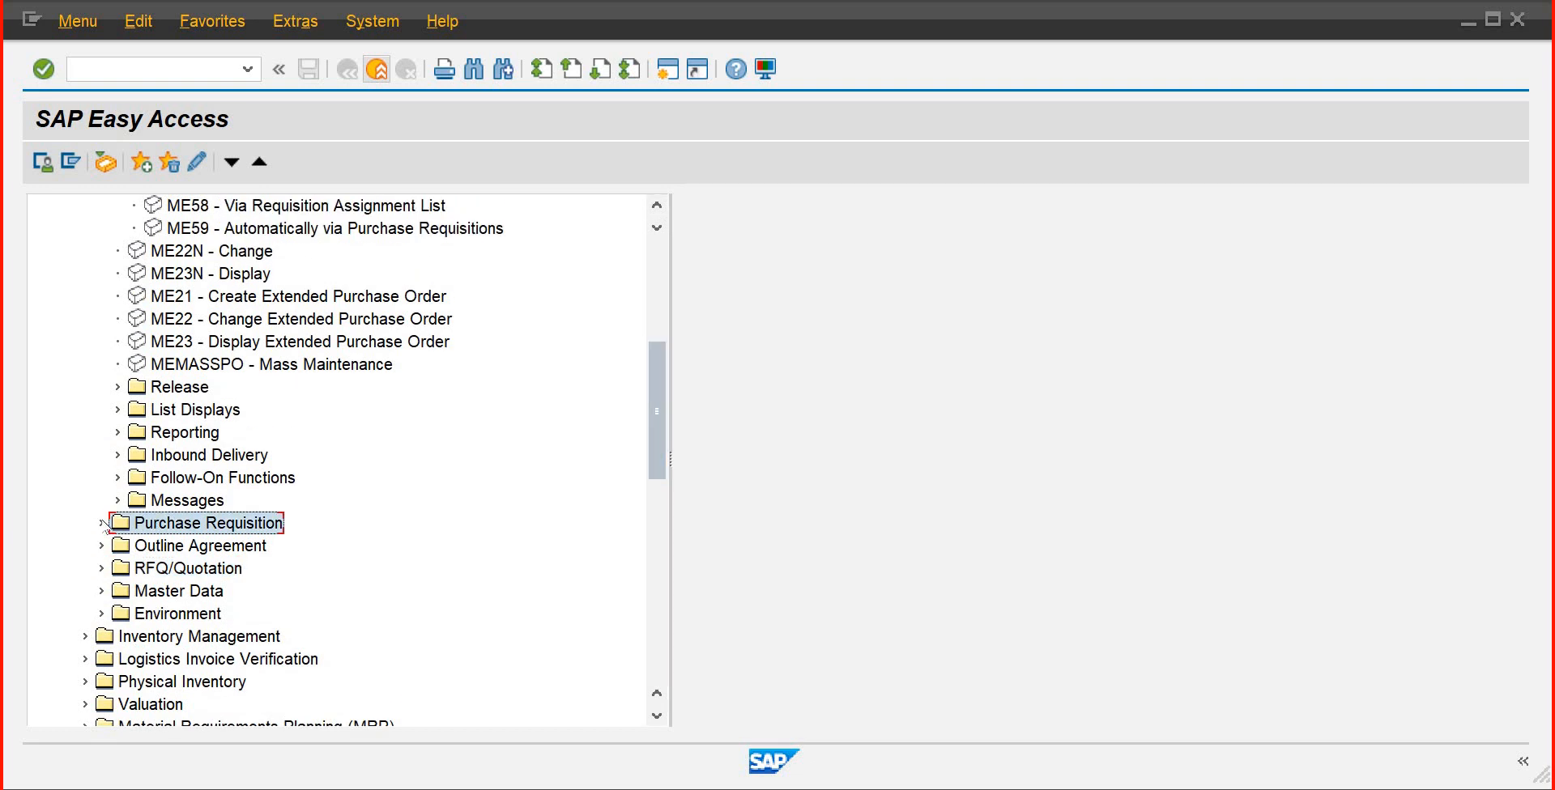
left_click(104, 523)
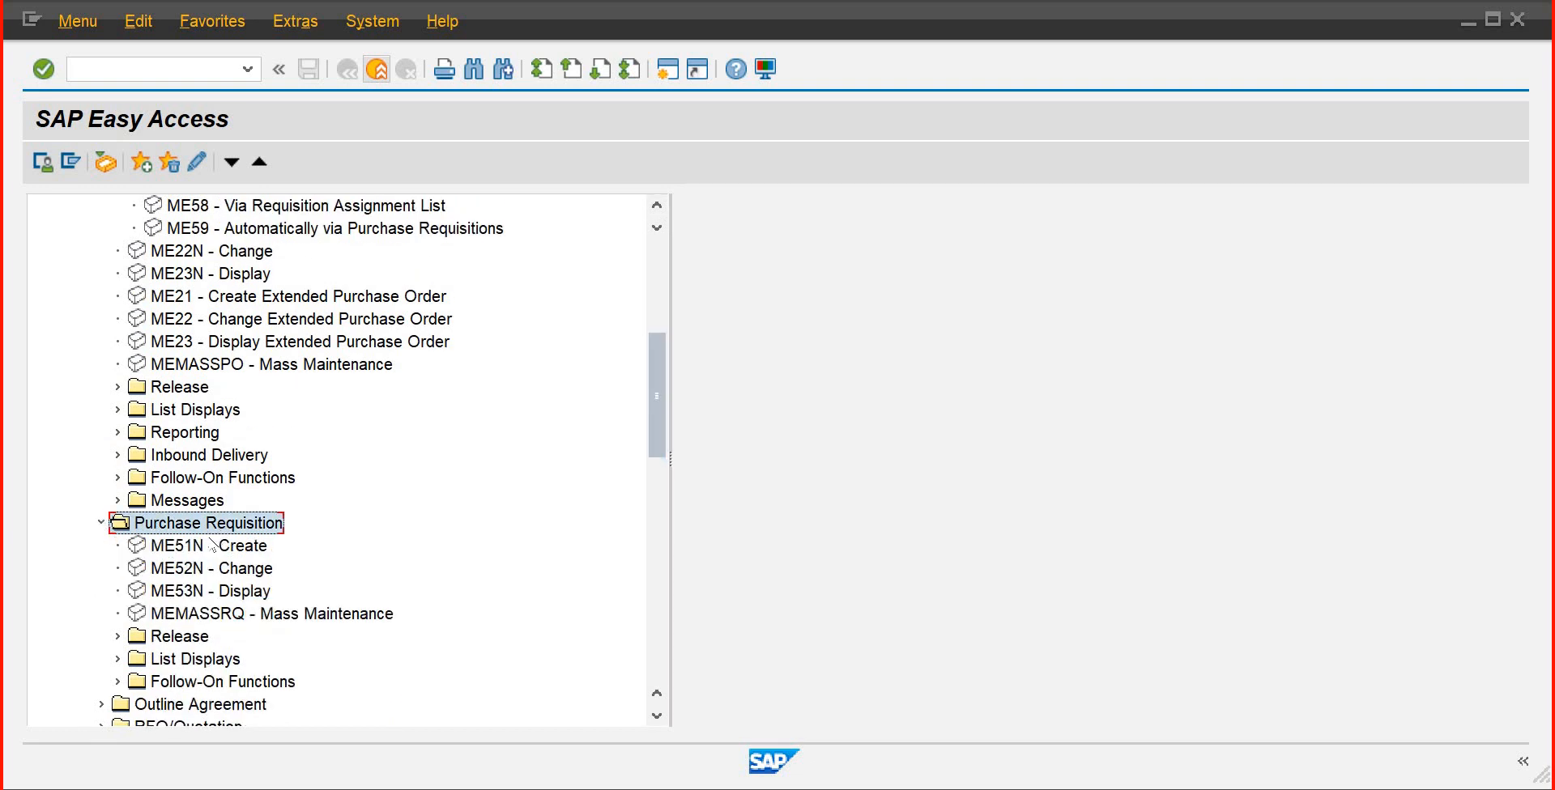
double_click(212, 546)
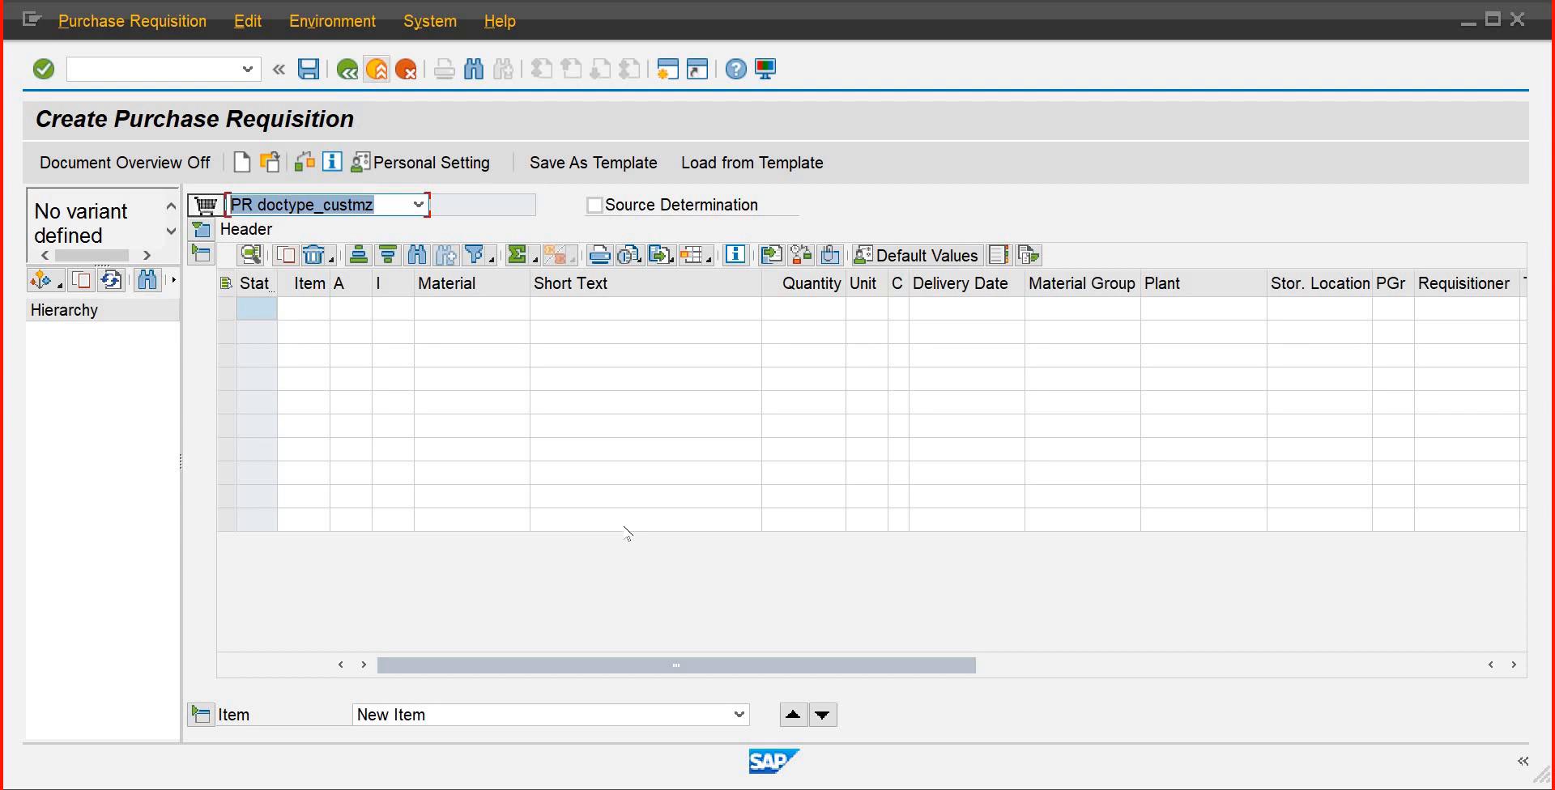
left_click(298, 312)
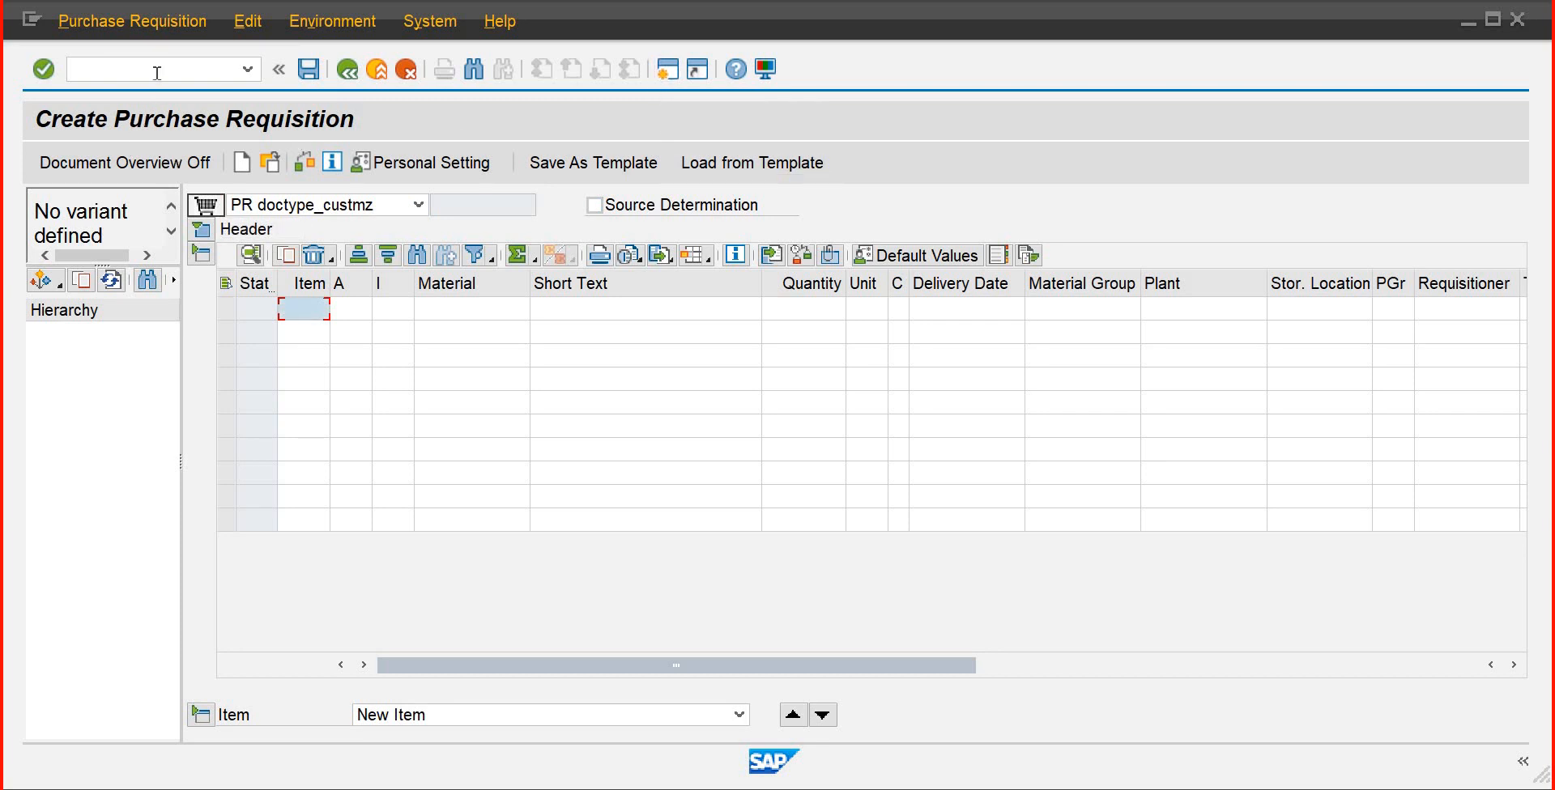
Open the Materials List transaction mm60 in a new session and run it for plant PLIB
key("ctrl+n")
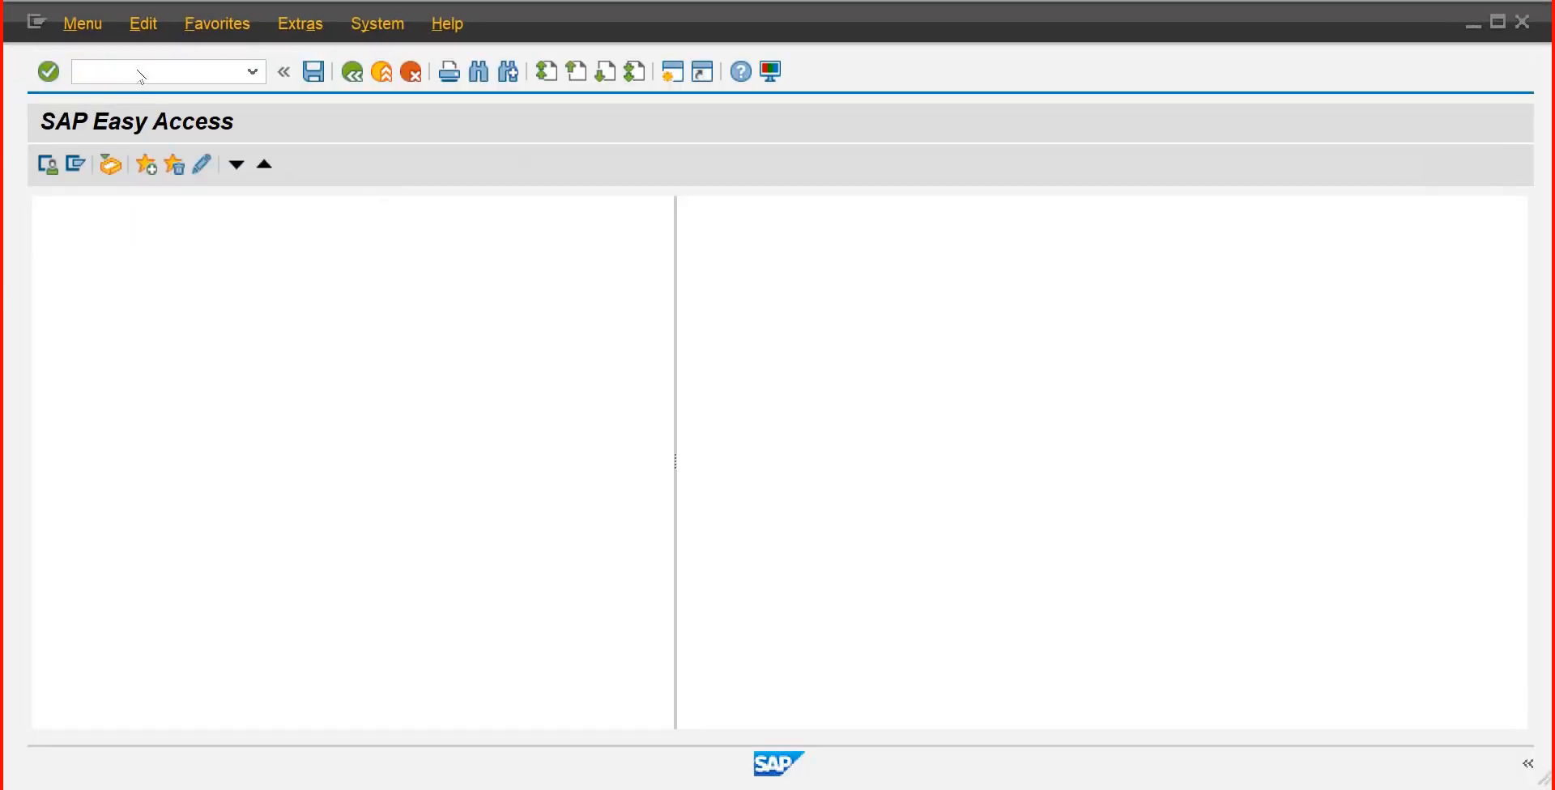
type("mm")
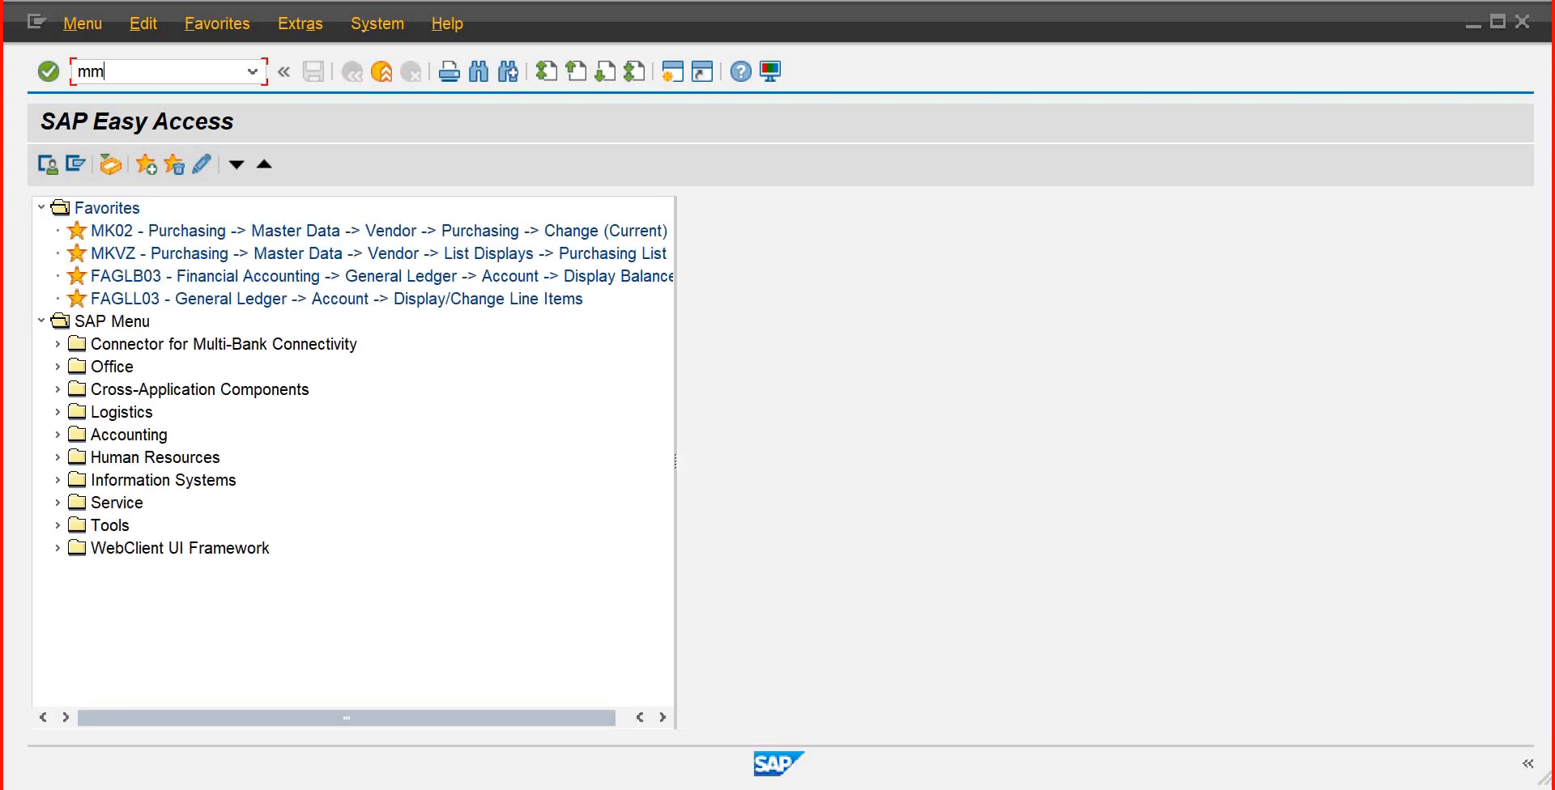
type("60")
key("Return")
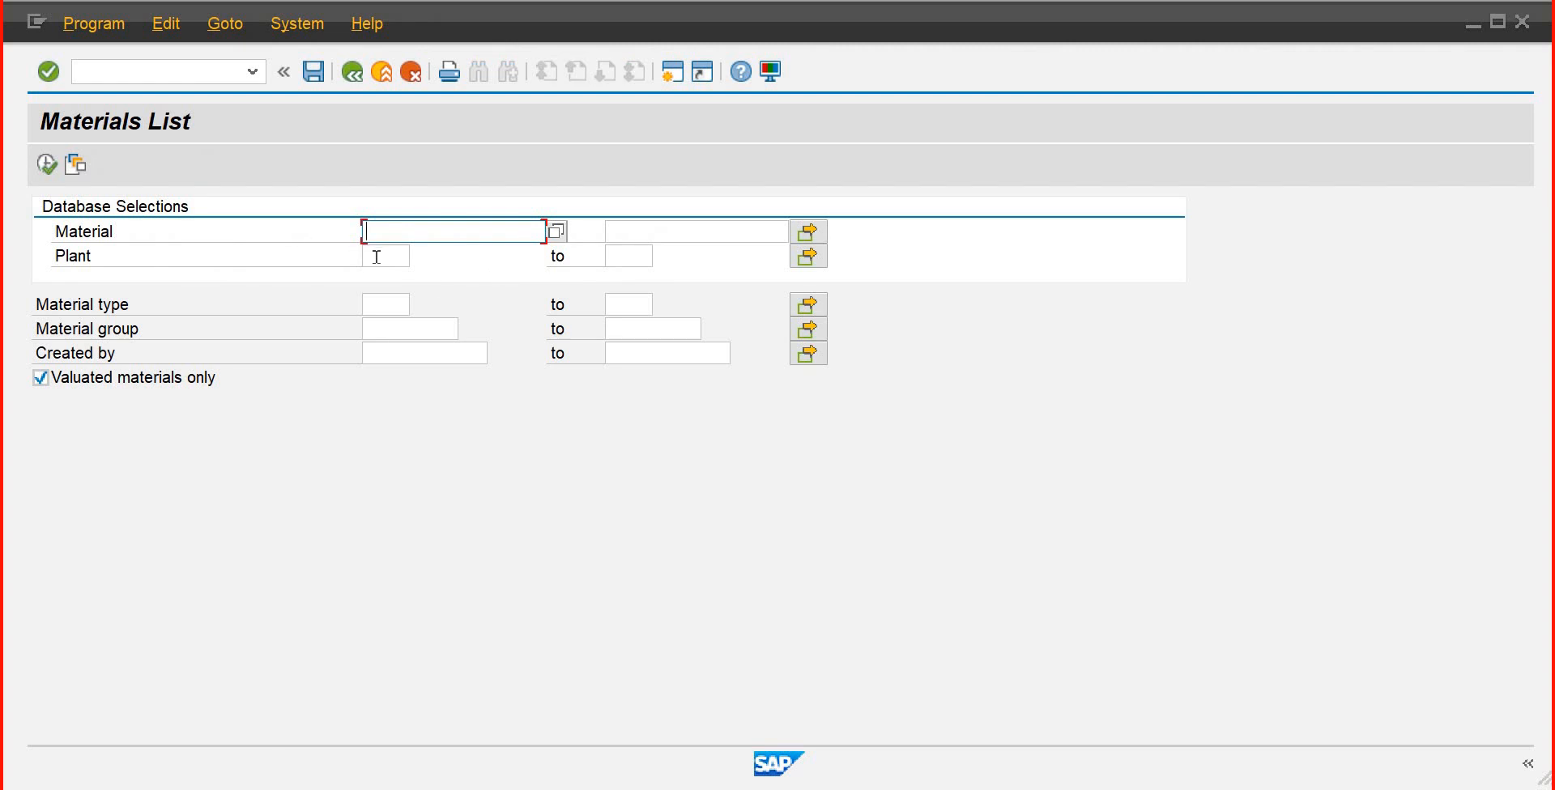
left_click(377, 256)
type("plib")
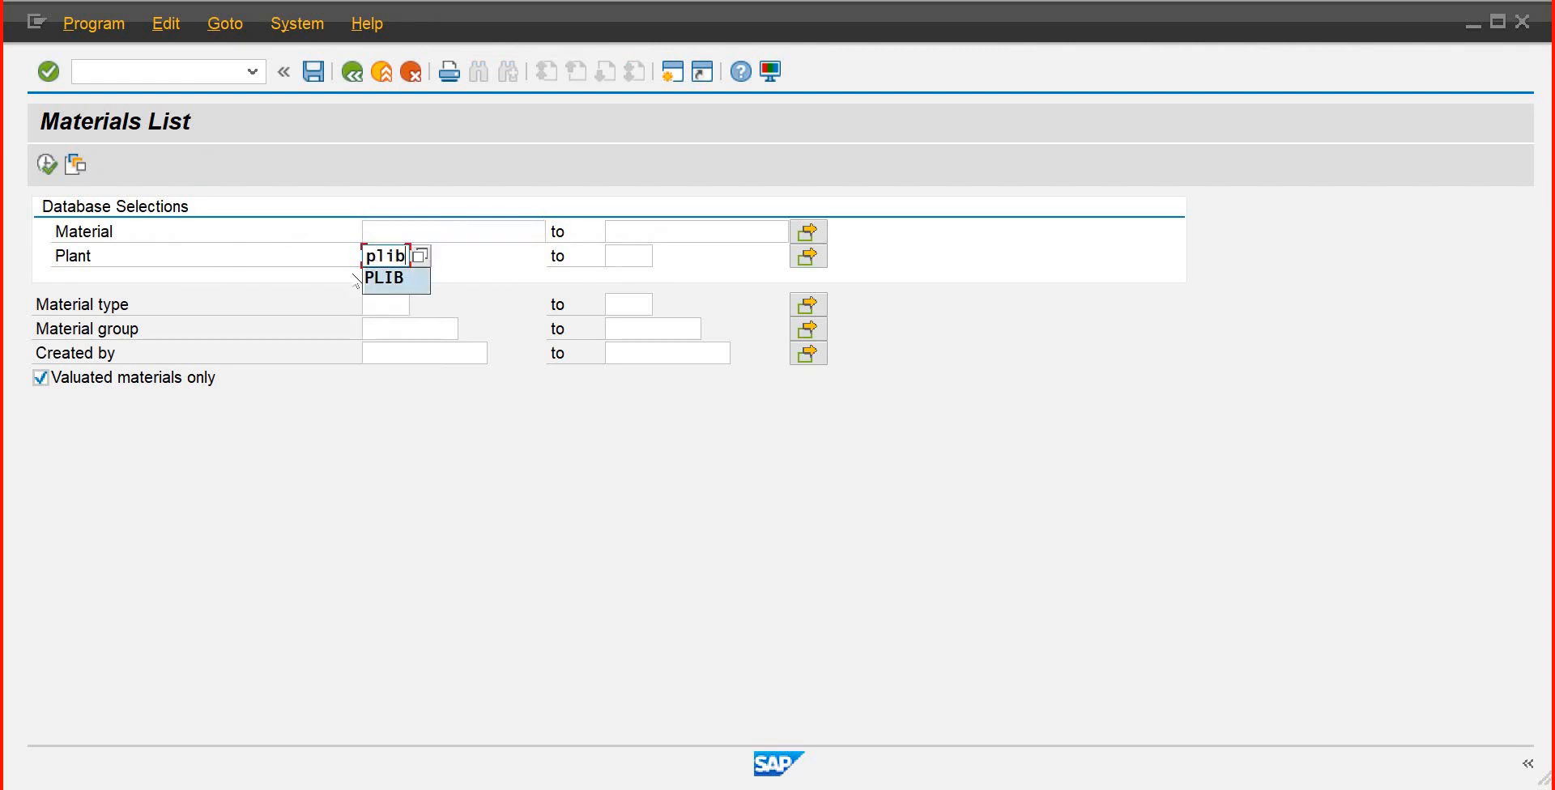
left_click(389, 278)
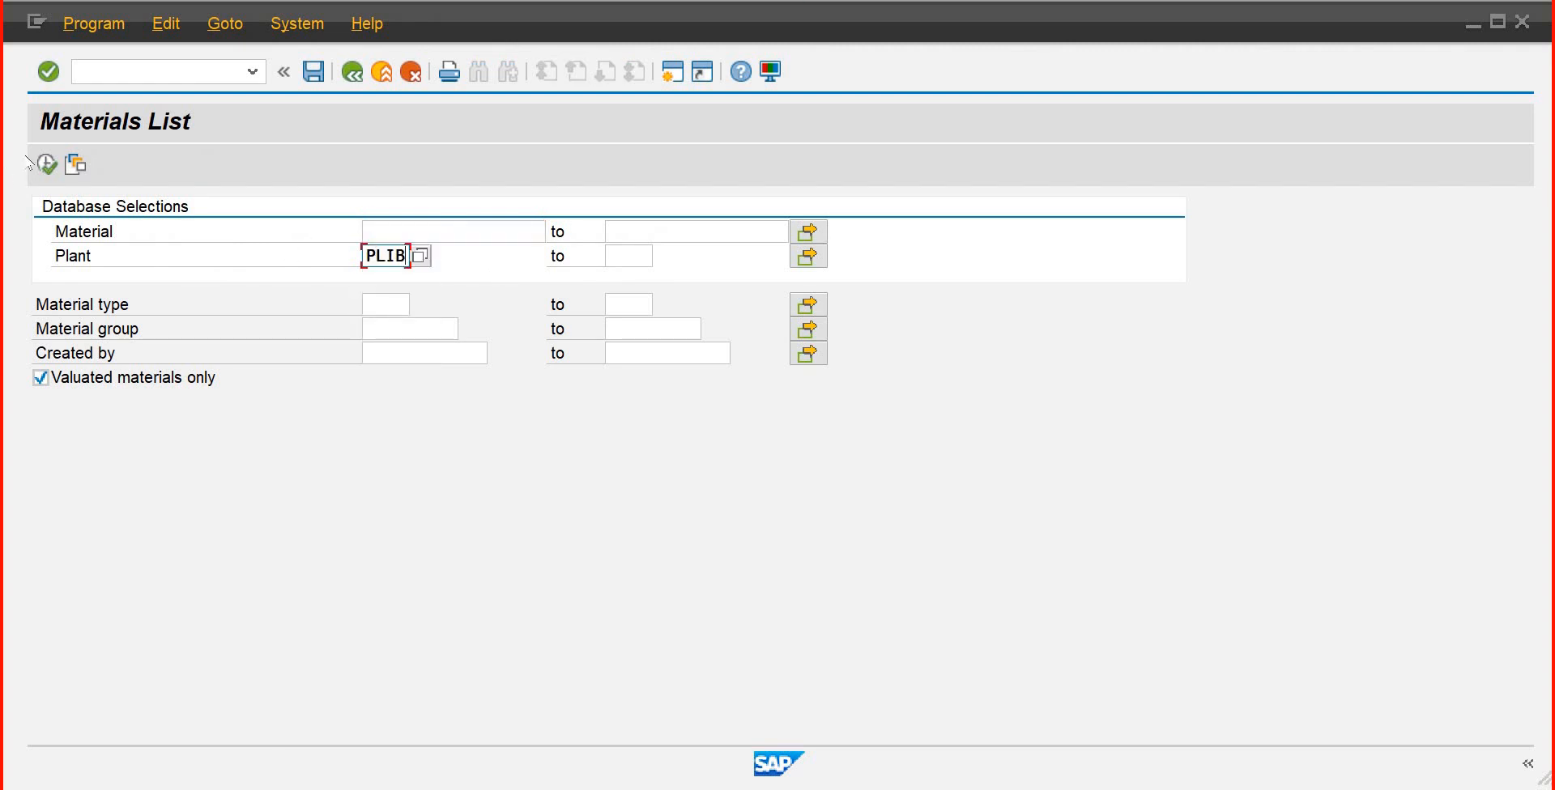
left_click(47, 165)
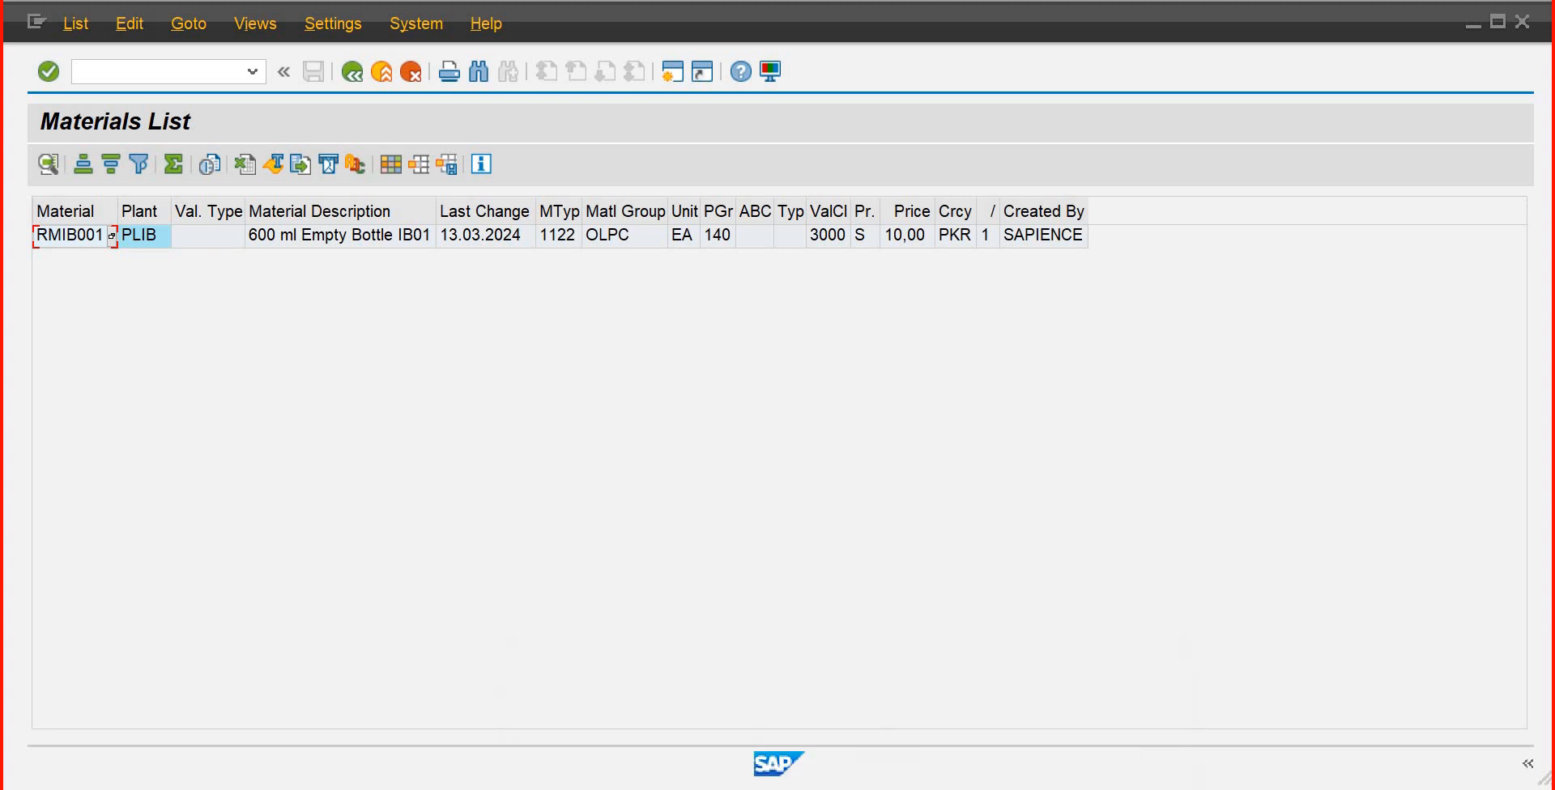
Return to the Create Purchase Requisition session and enter item 10 with material rmib001
left_click(833, 742)
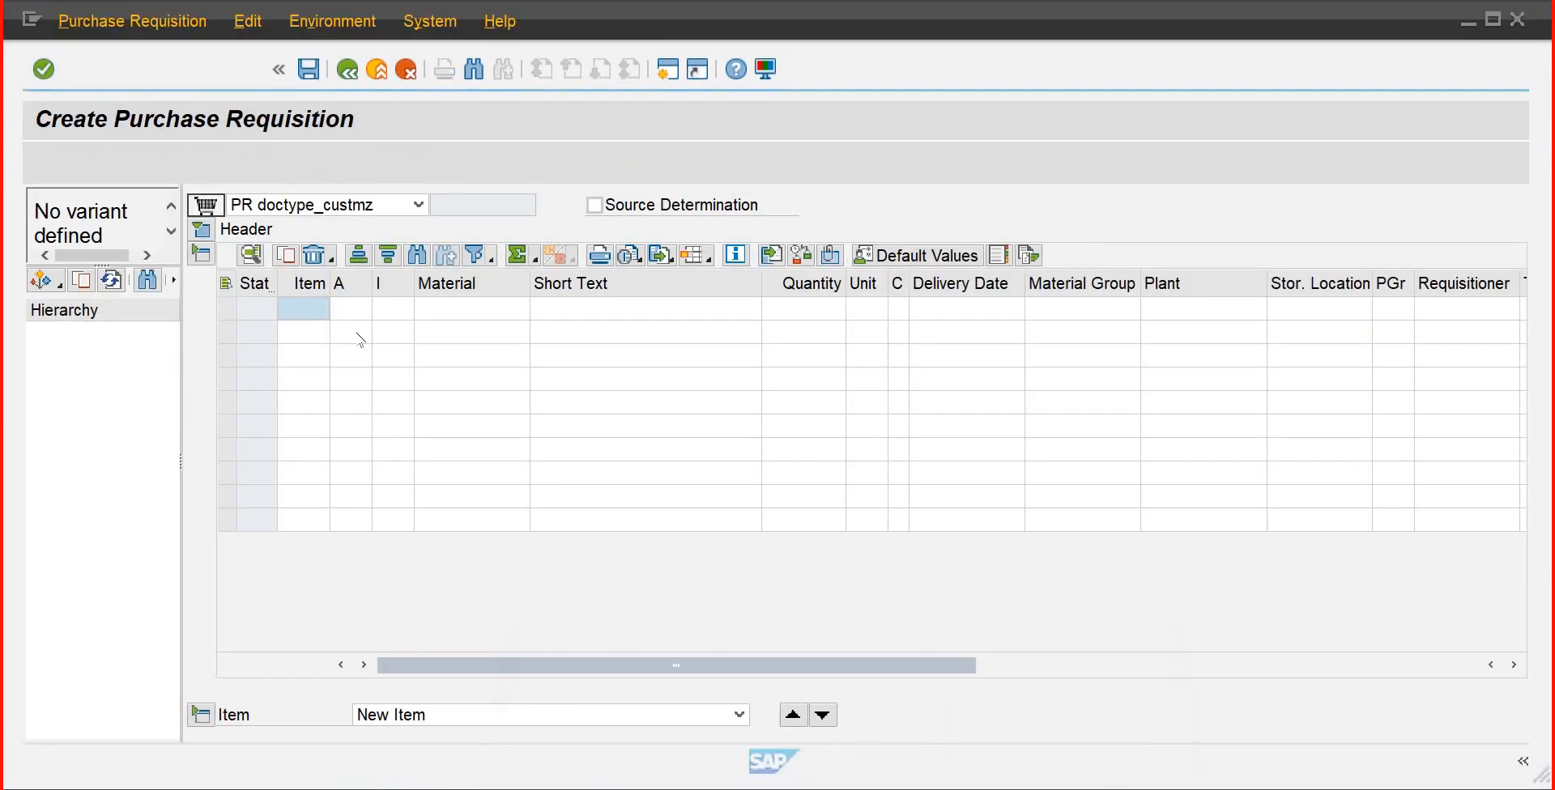
left_click(302, 311)
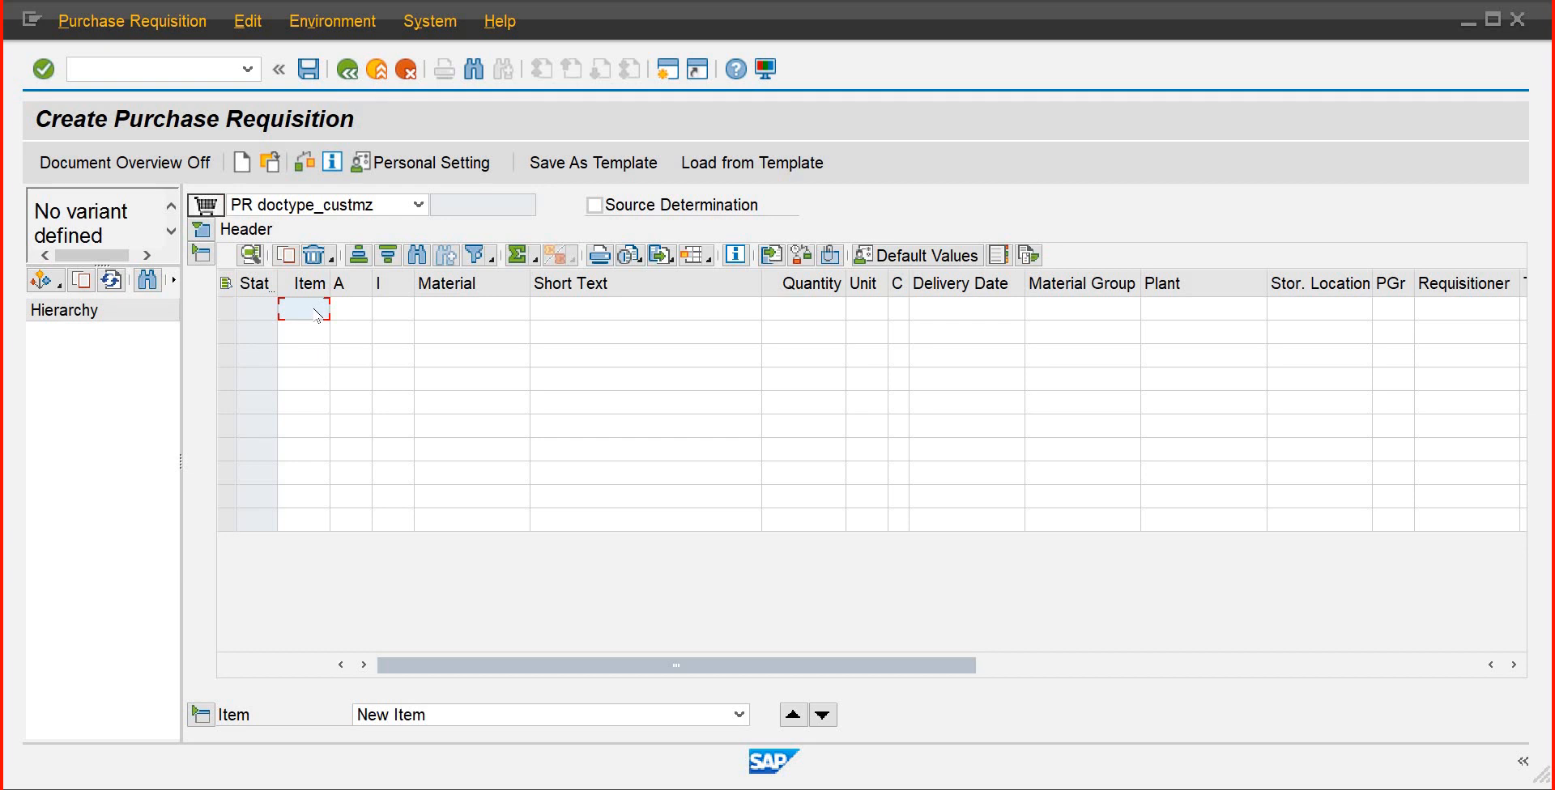
type("10")
left_click(434, 307)
type("rm")
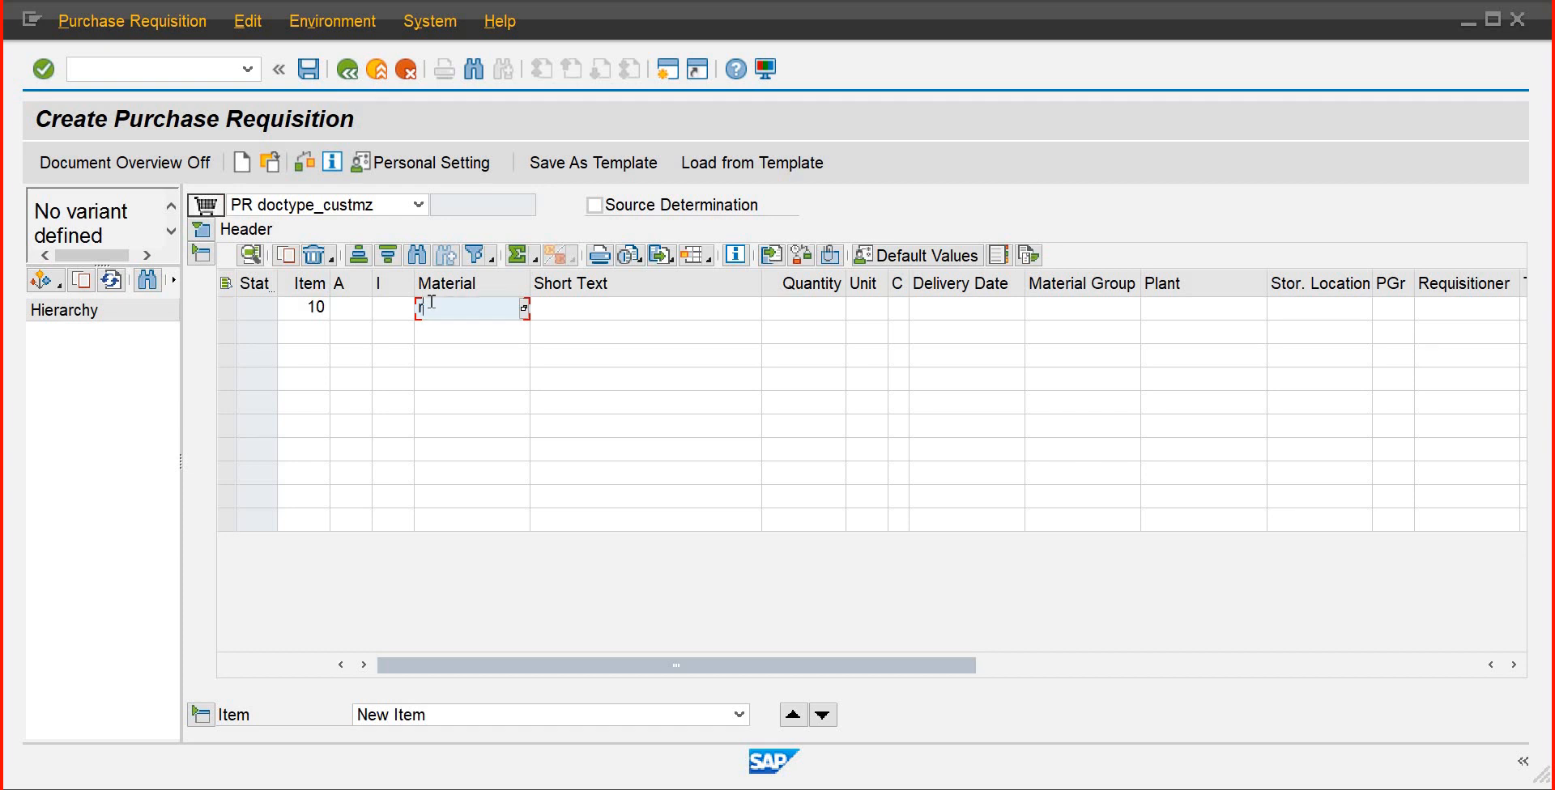
type("ib001")
key("Tab")
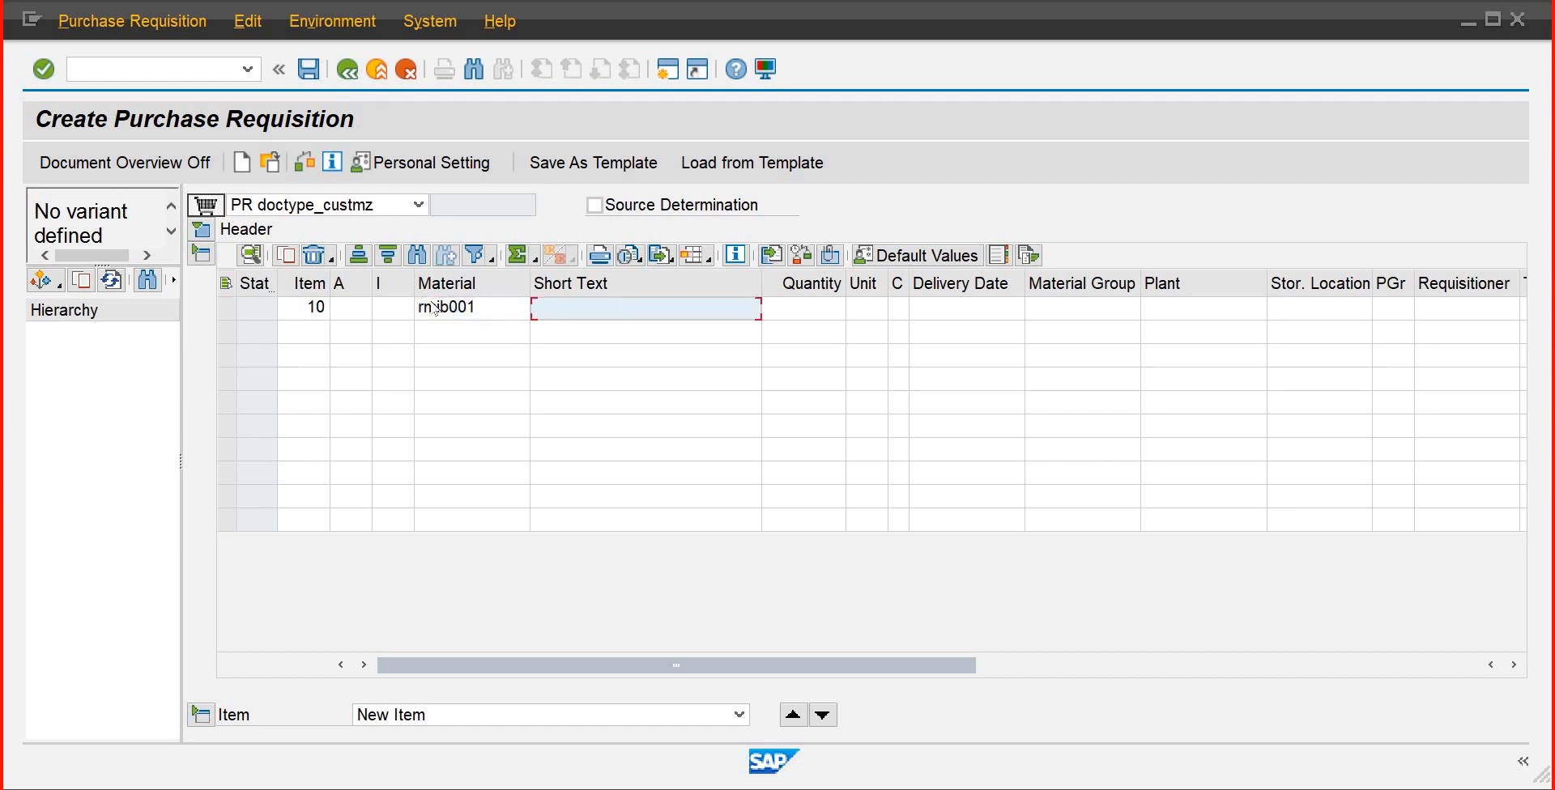
key("Tab")
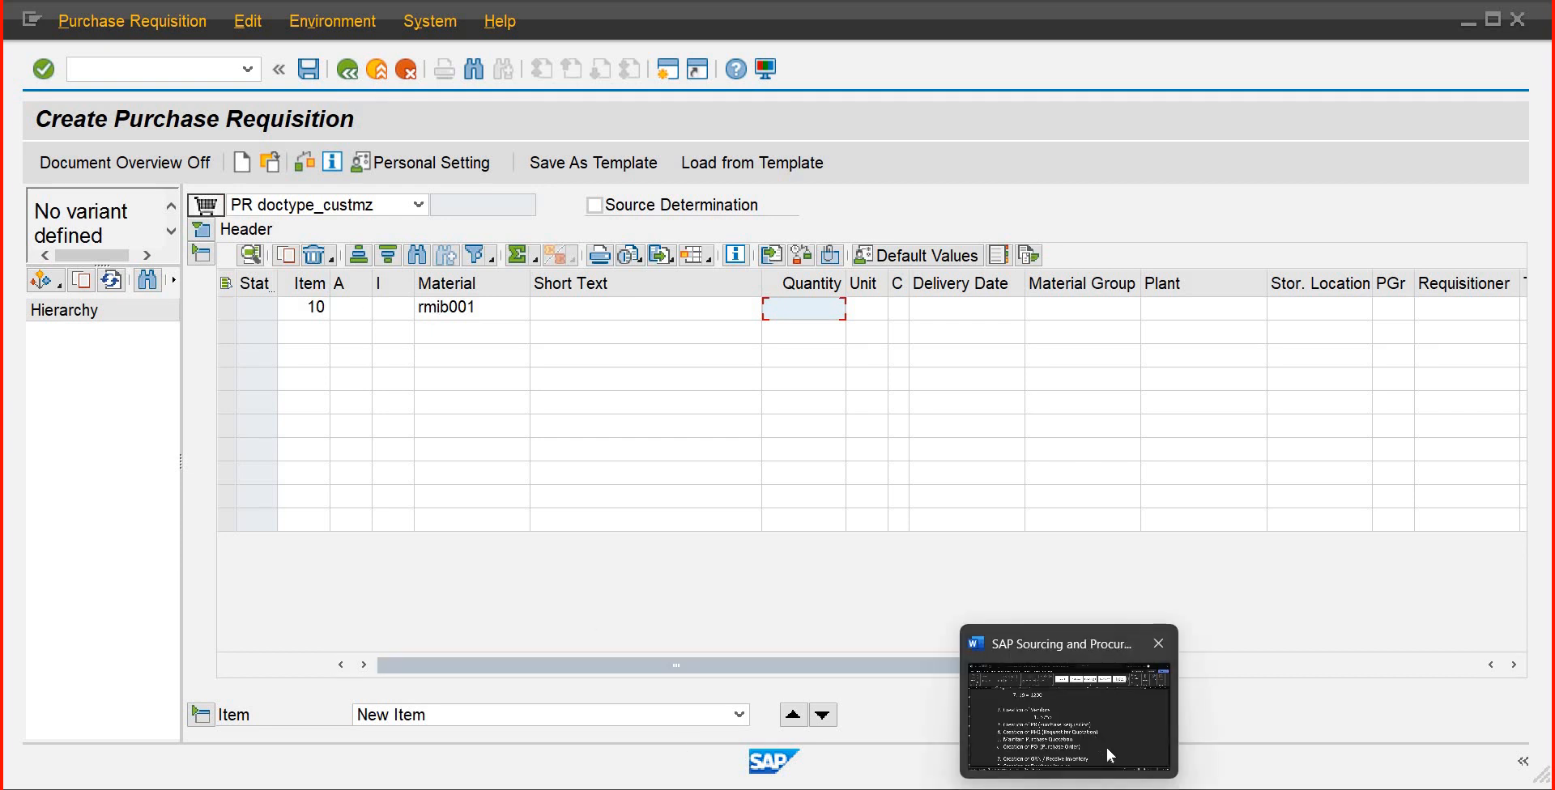
Switch to the Word roadmap and examine the raw material list under Phase .1 and the bottle quantities above it
left_click(1107, 747)
left_click_drag(1545, 407, 1546, 363)
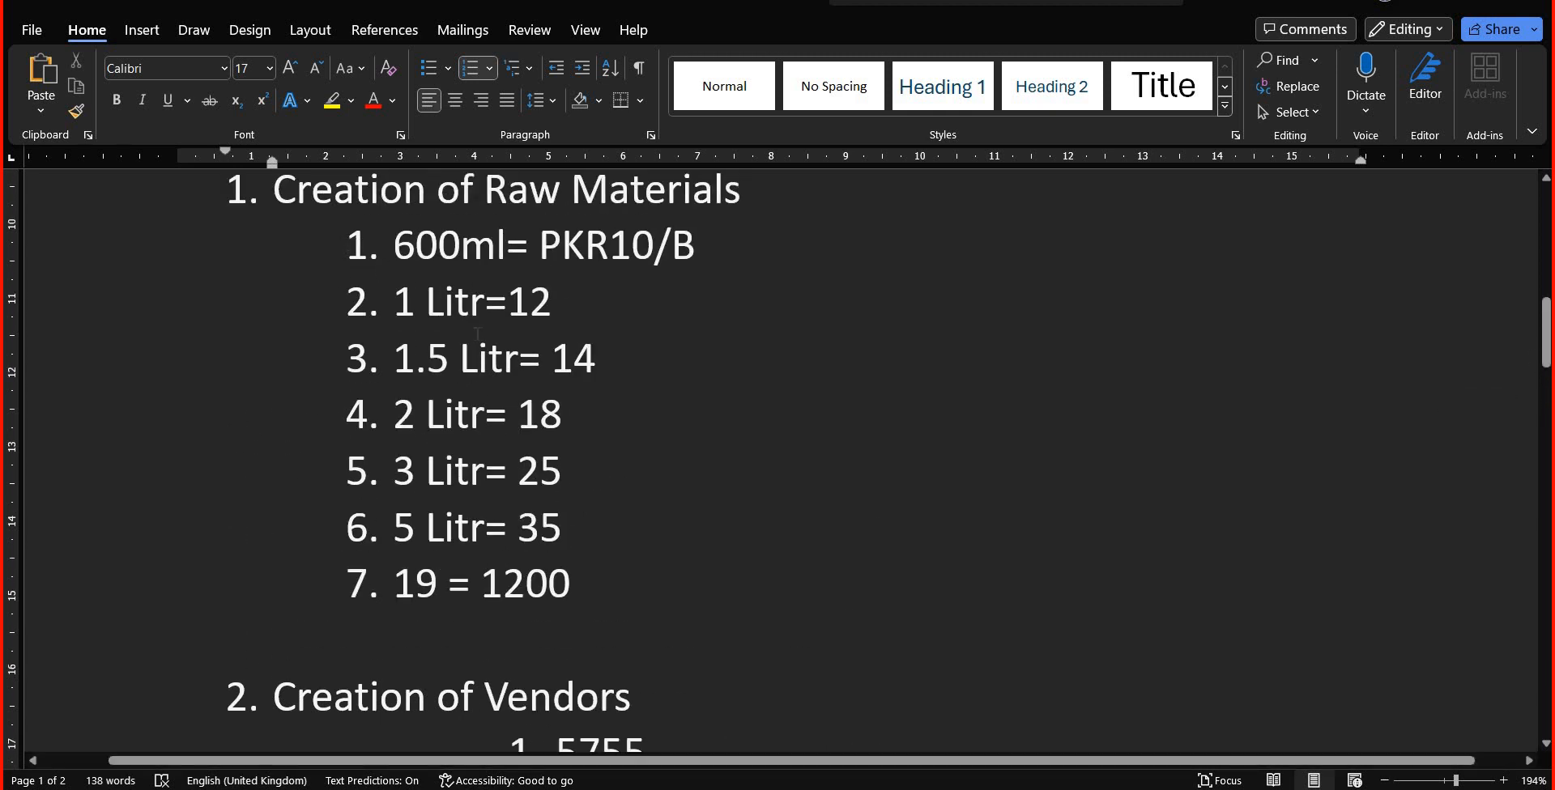
left_click_drag(358, 244, 369, 585)
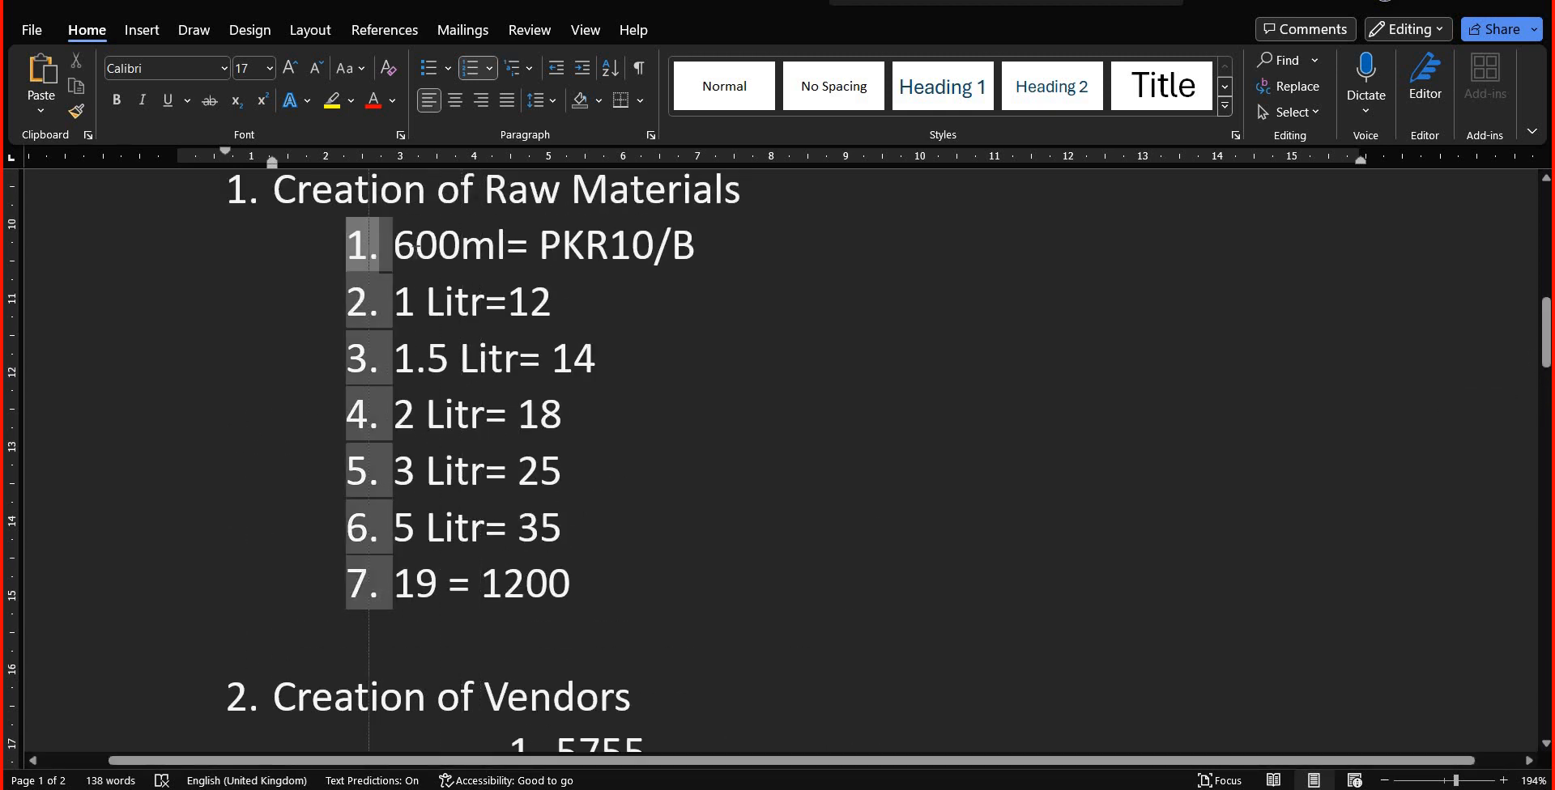
left_click_drag(417, 247, 417, 246)
left_click(417, 246)
left_click(427, 299)
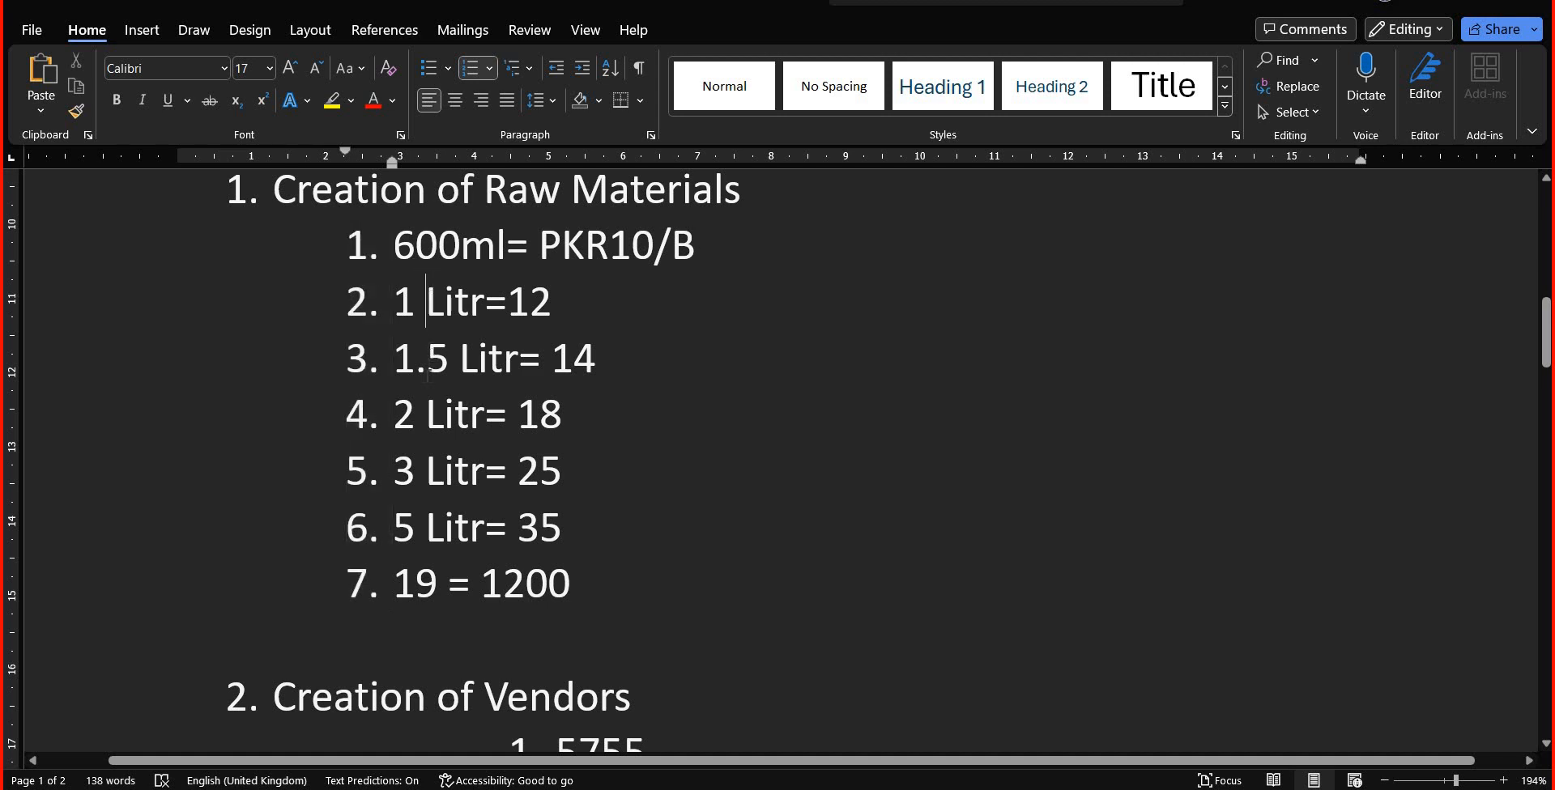
key("Down")
key("Down")
key("Down")
key("Down")
key("Down")
left_click(1541, 249)
left_click_drag(1542, 249, 1543, 289)
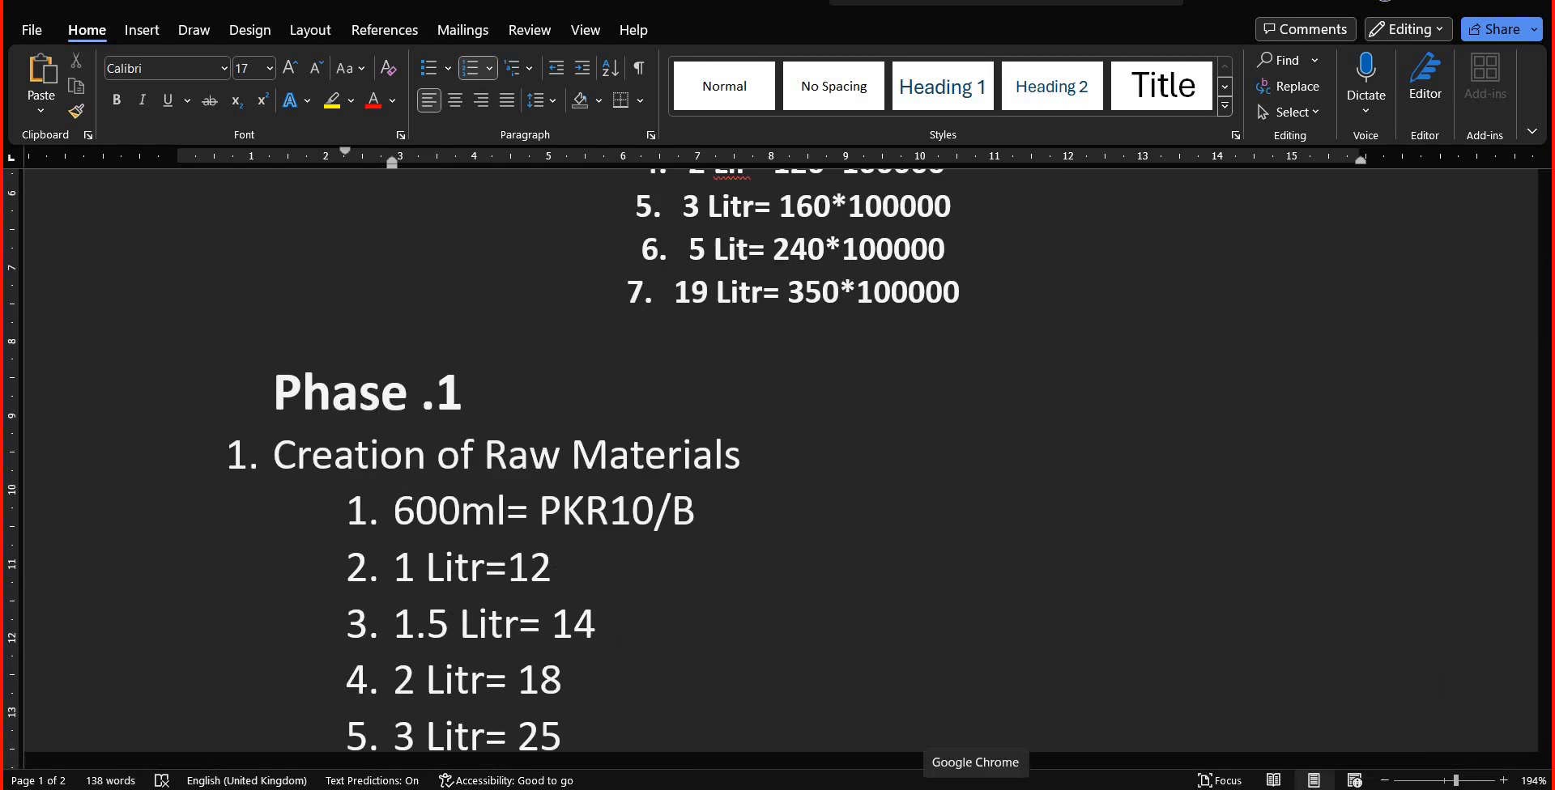
Switch back to Create Purchase Requisition and set item 10's quantity to 100000 and its unit to ea
mouse_move(856, 774)
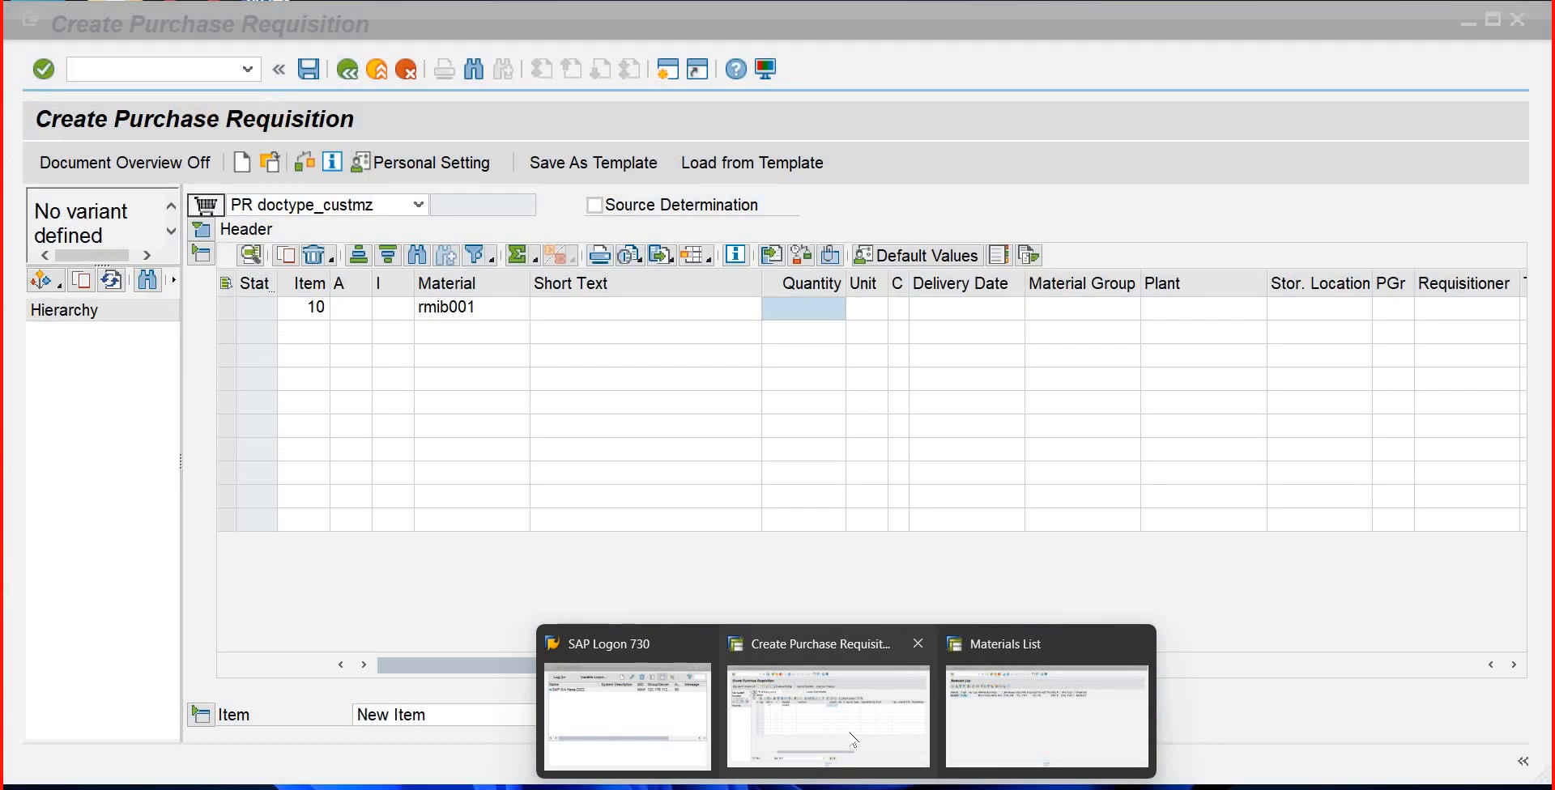
left_click(853, 739)
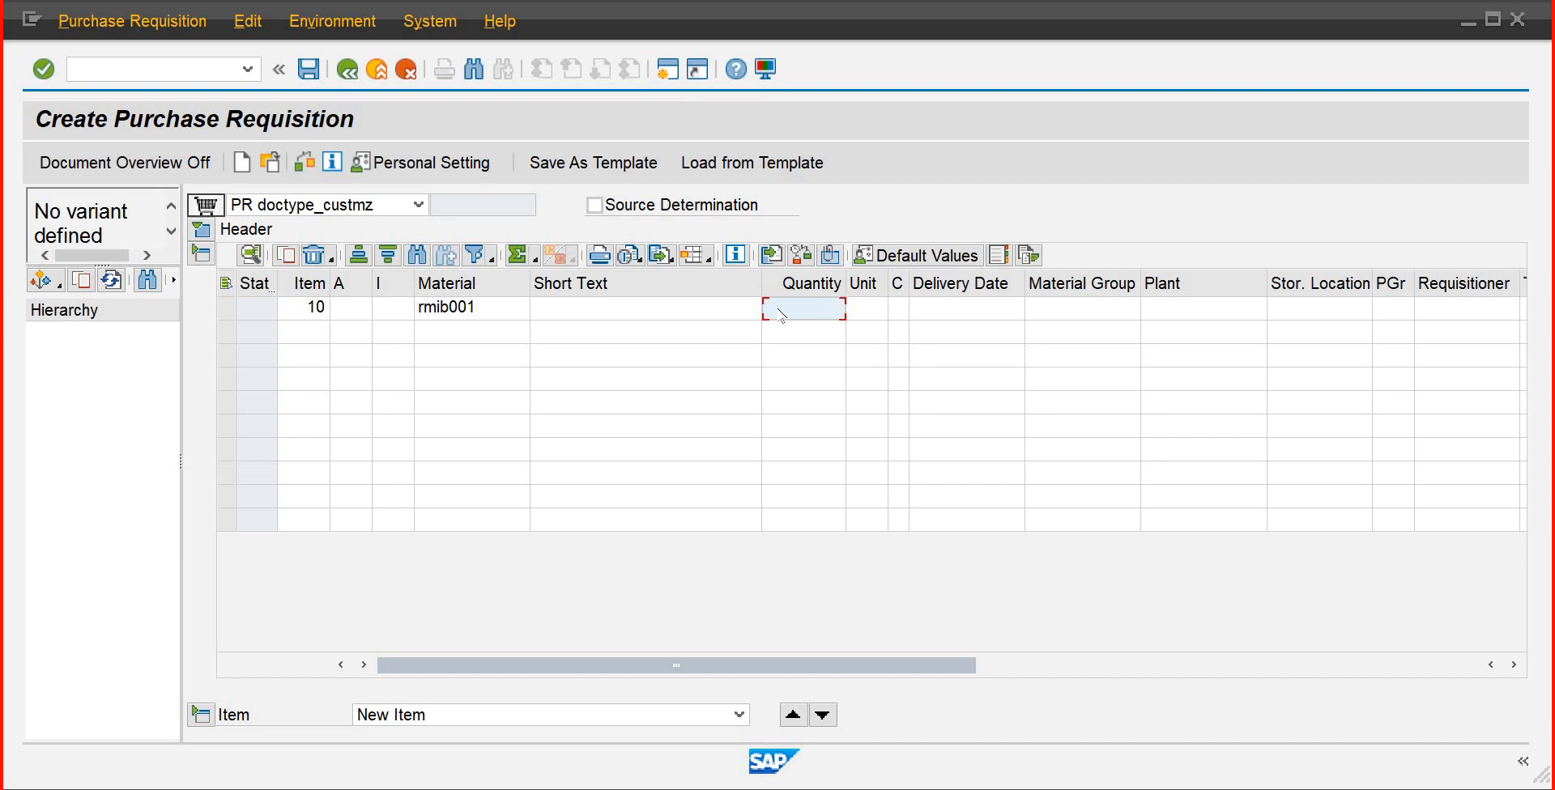
left_click(779, 310)
type("100000")
key("Tab")
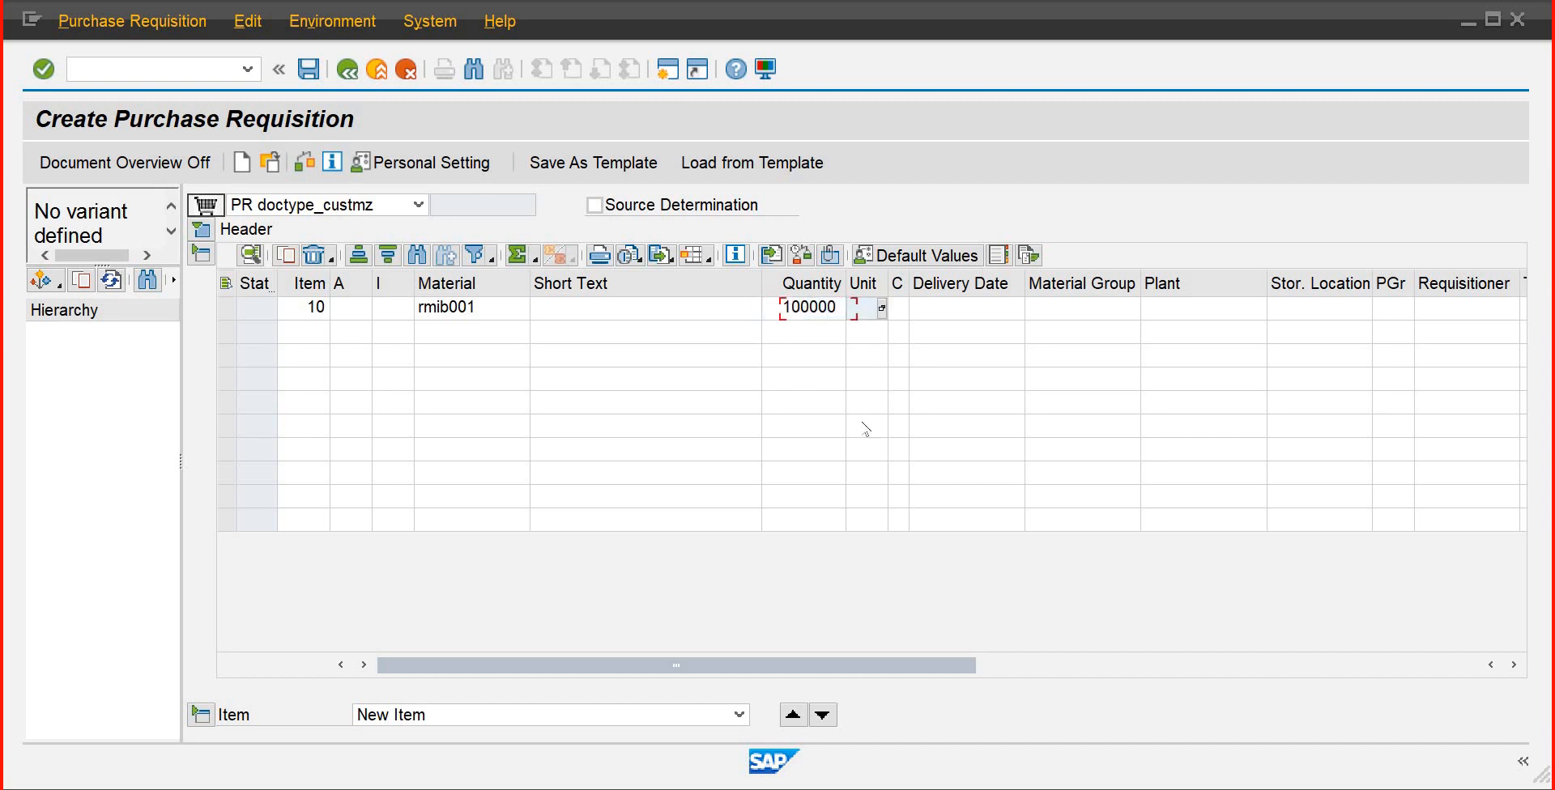
type("ea")
key("Tab")
key("Tab")
key("Tab")
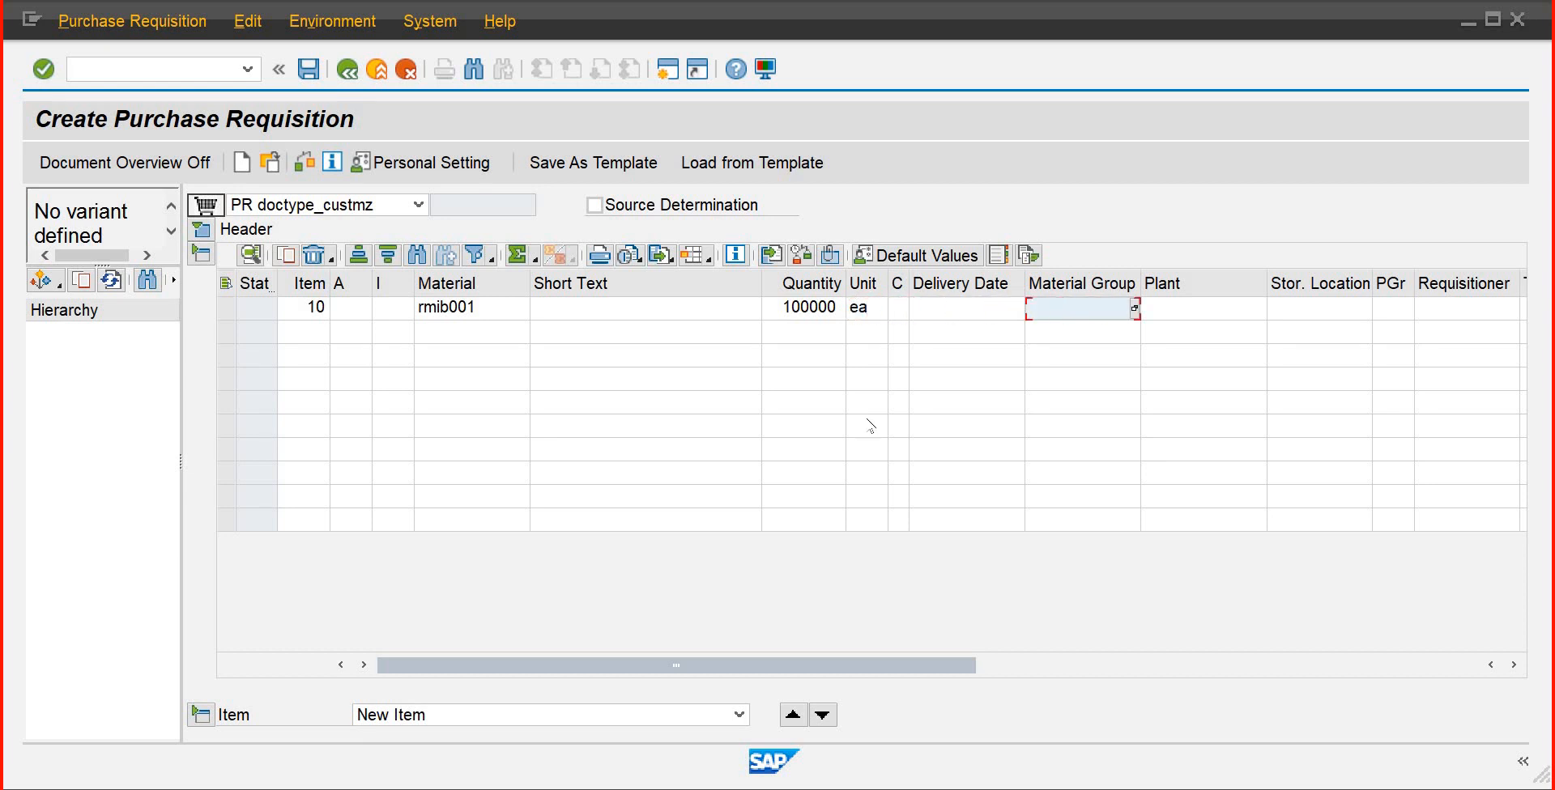
Choose material group 01MT (BOTTLE ITEMS) for item 10 from the list of possible entries
left_click(1135, 309)
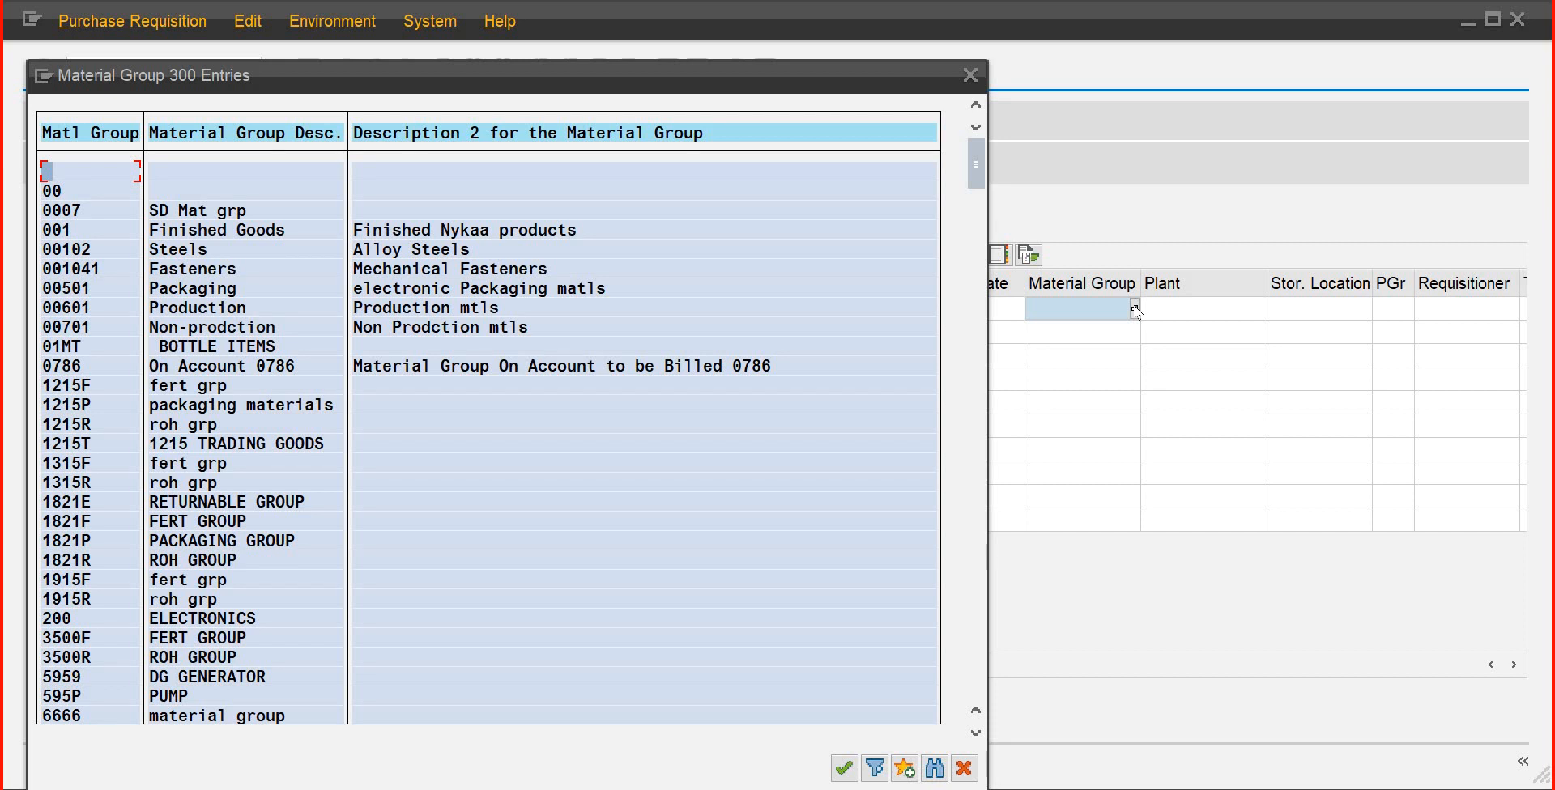
left_click(221, 348)
left_click(56, 348)
double_click(56, 348)
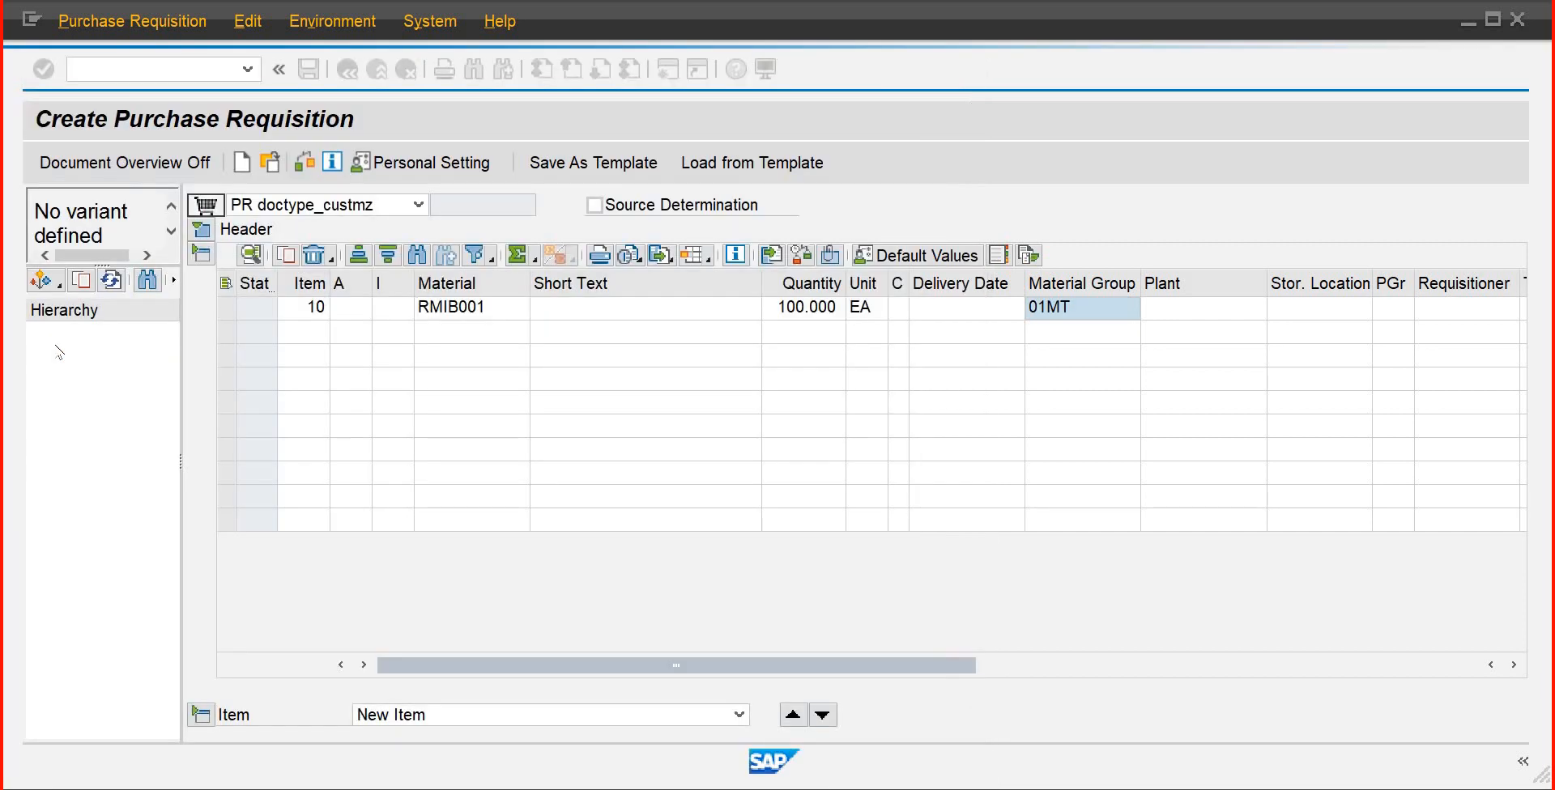
Set item 10's plant to plib and storage location to sl01, then select its Requisitioner field
left_click(1187, 310)
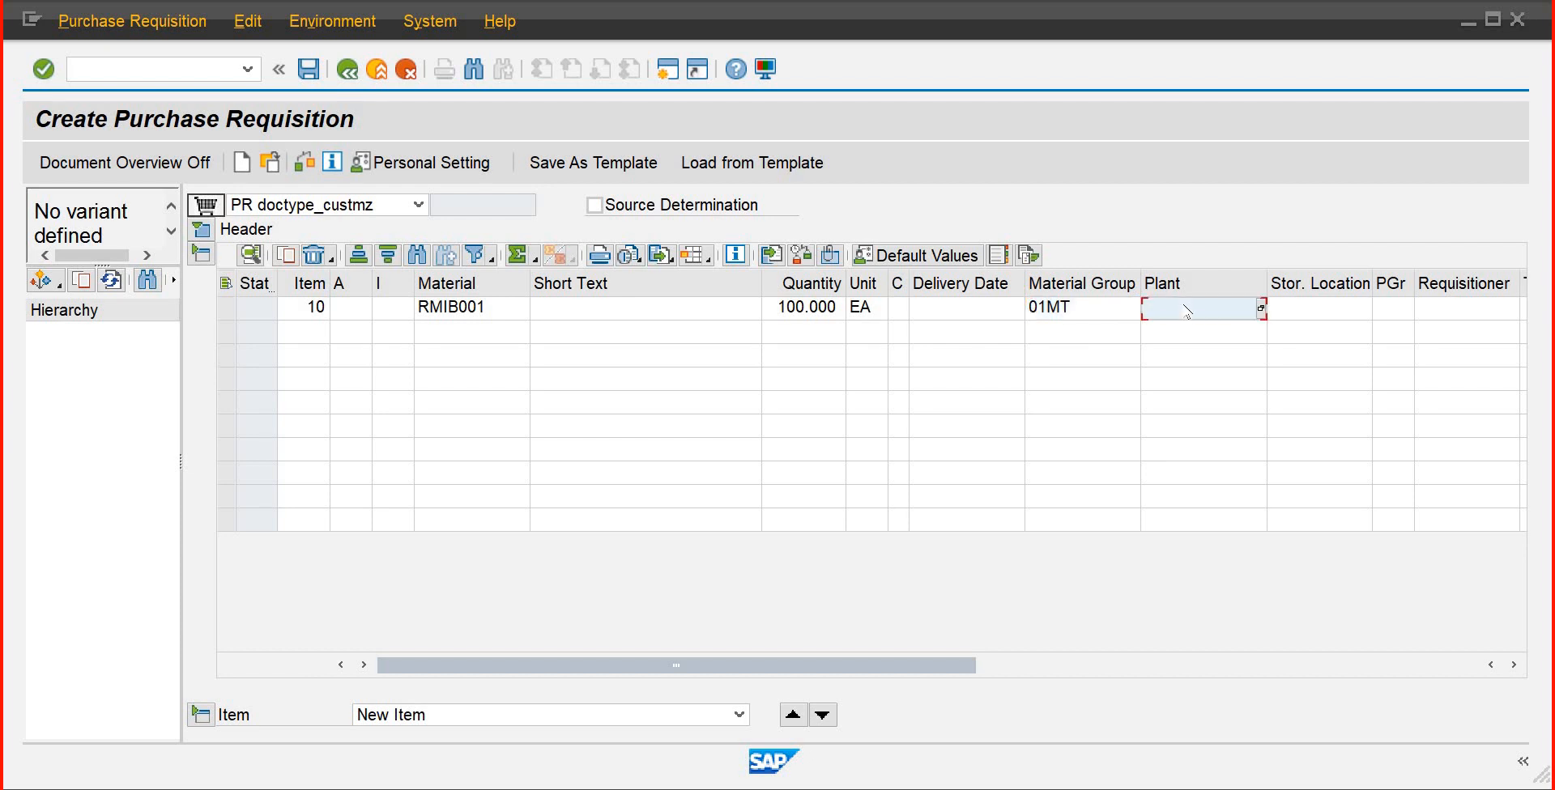
type("plib")
key("Tab")
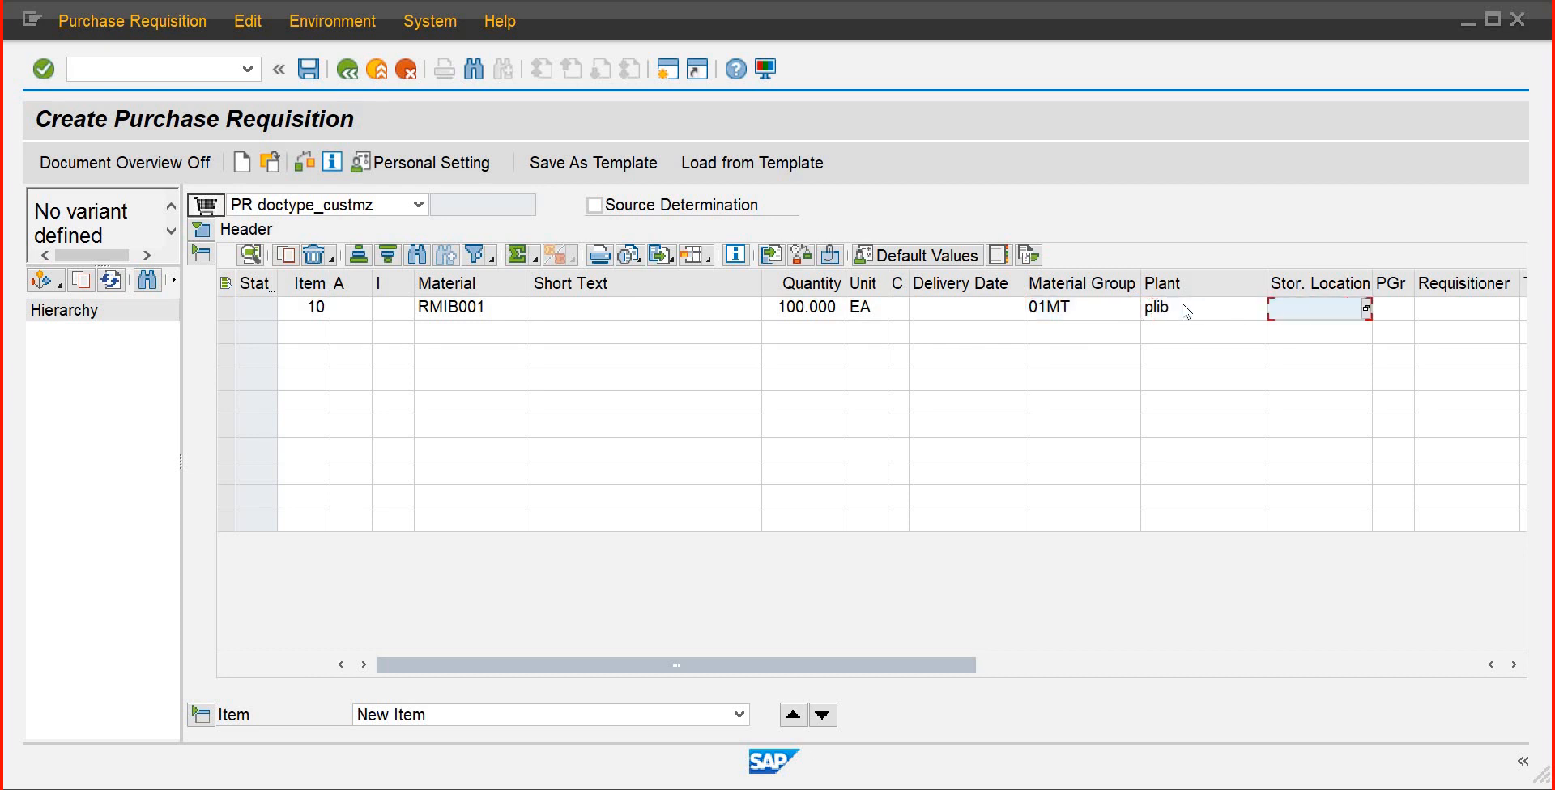
type("sl01")
key("Tab")
key("Tab")
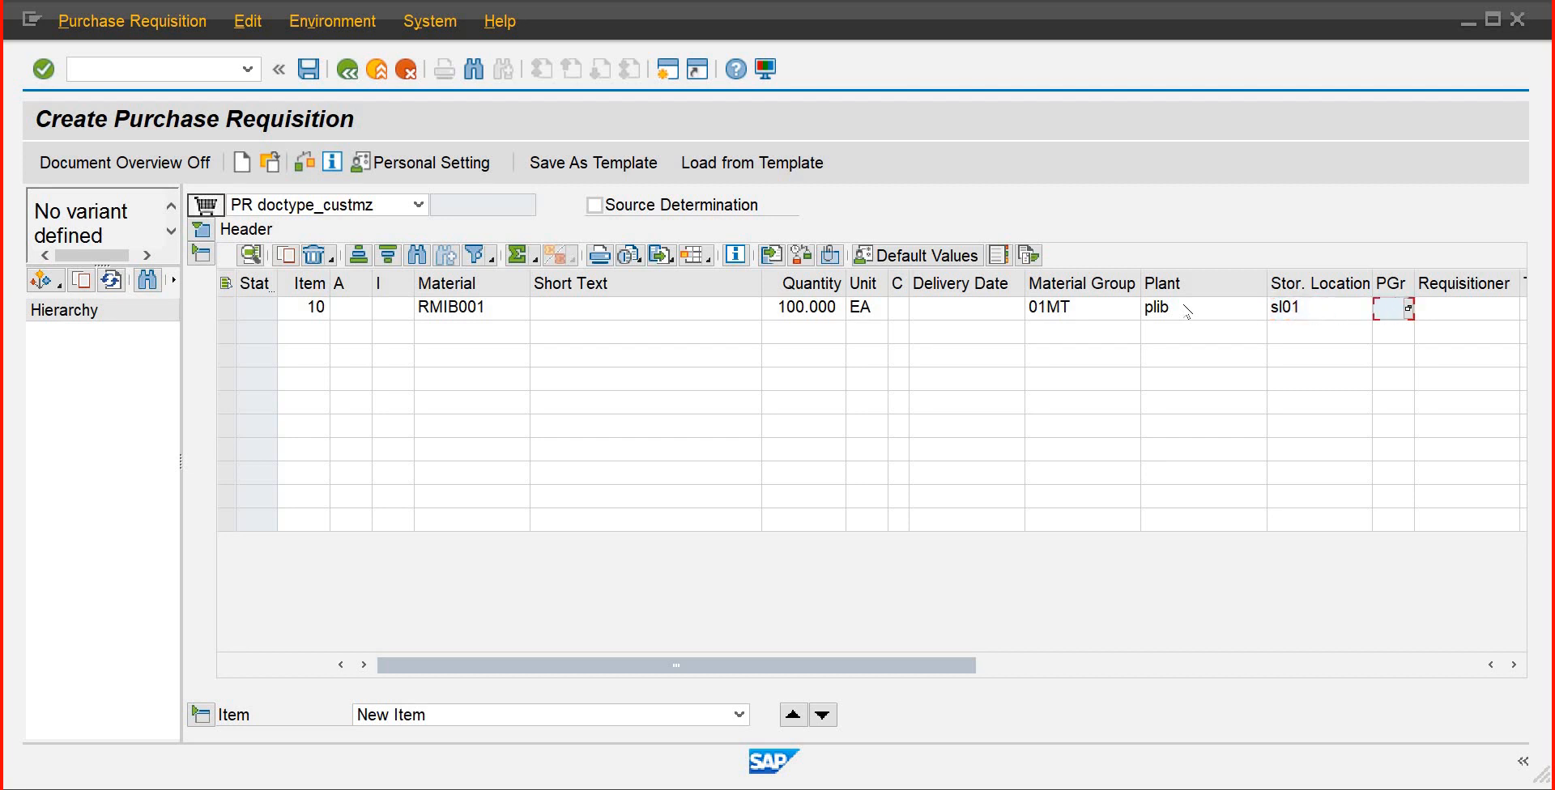
key("Tab")
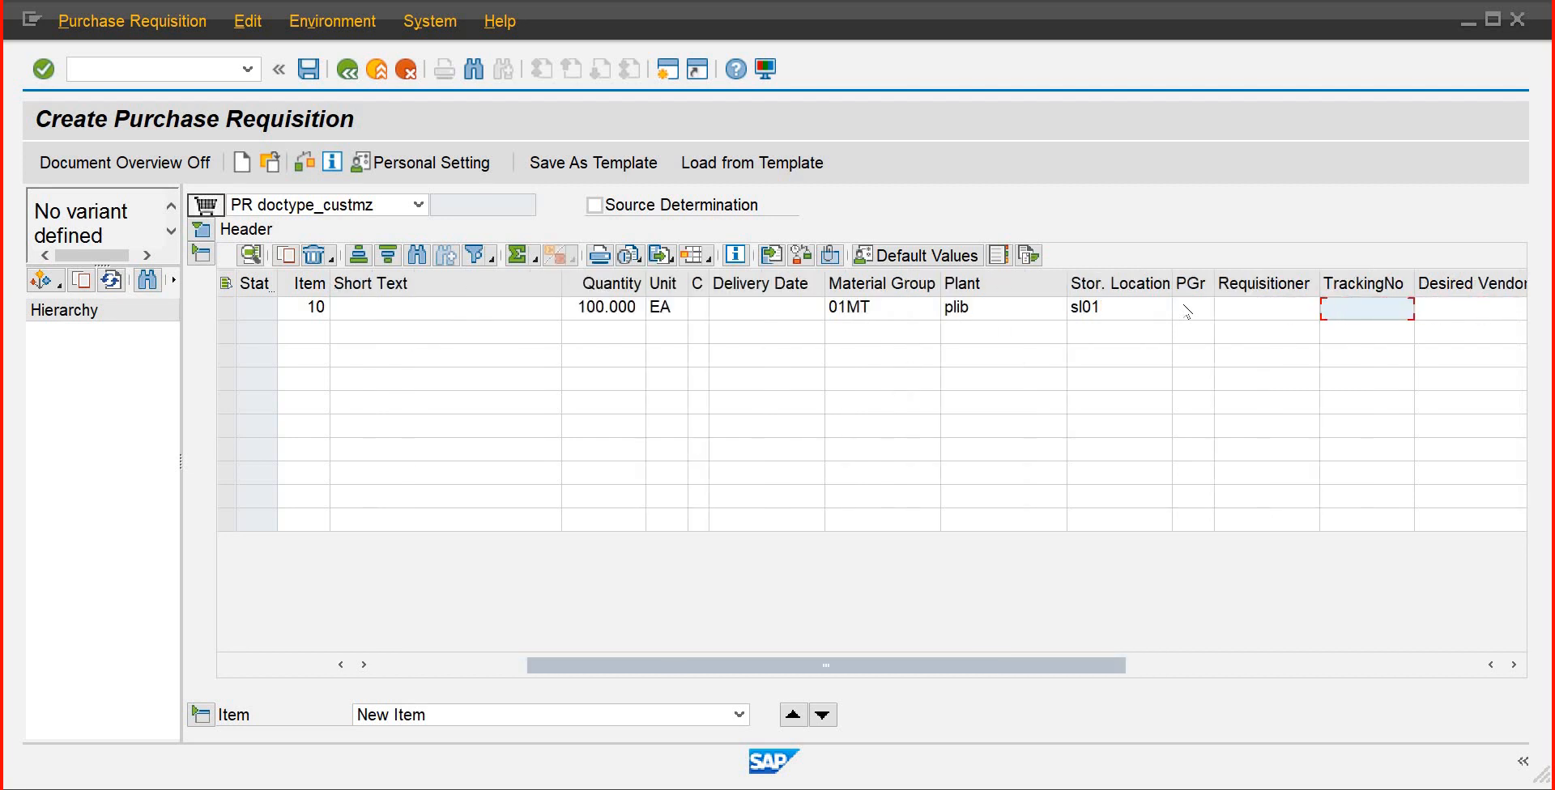
left_click(1246, 314)
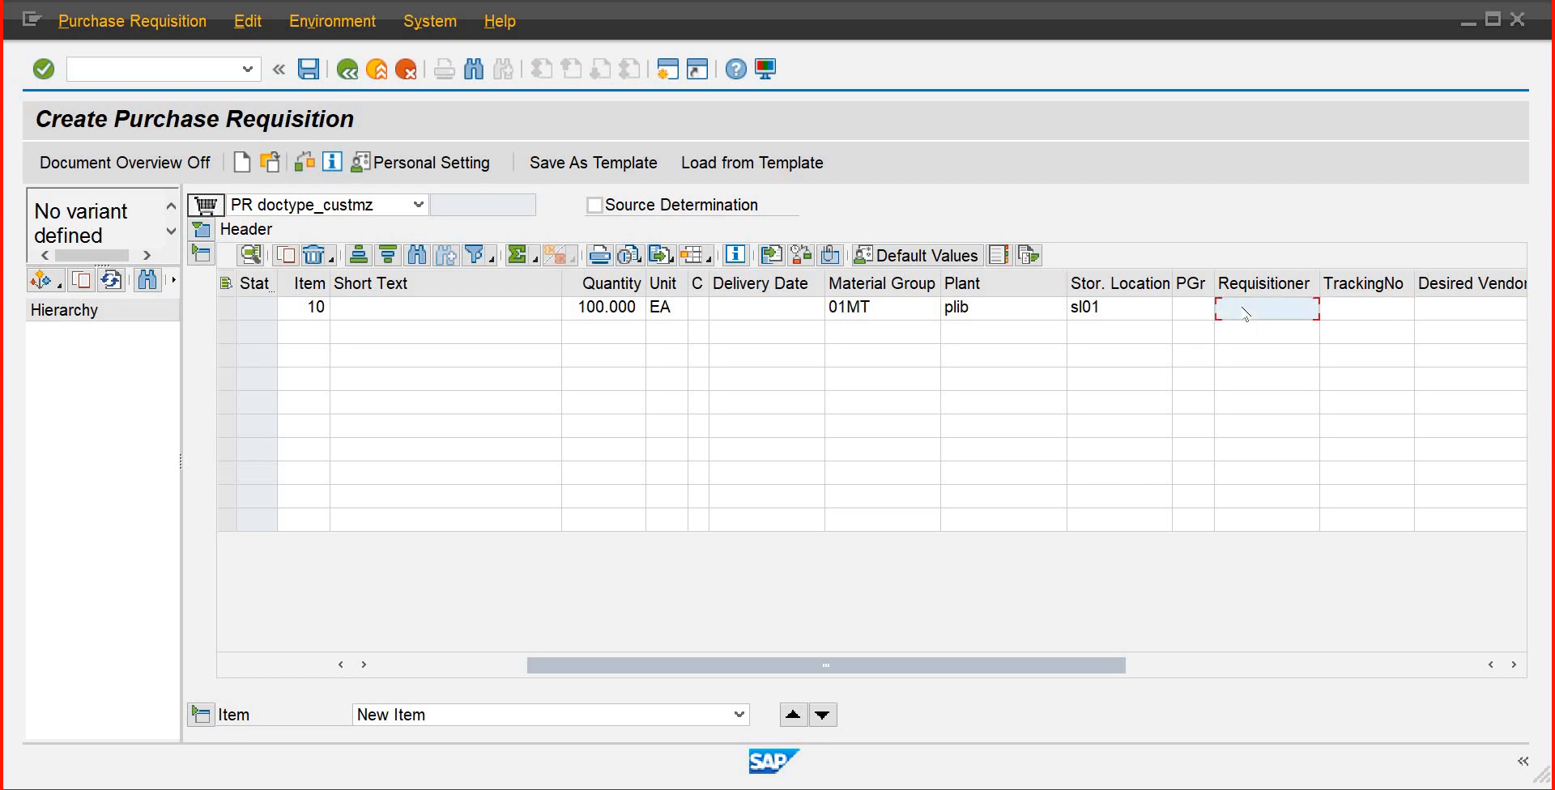
Set item 10's requisitioner to Store Managr, leave the remaining item fields empty and validate the line
type("Store Manage")
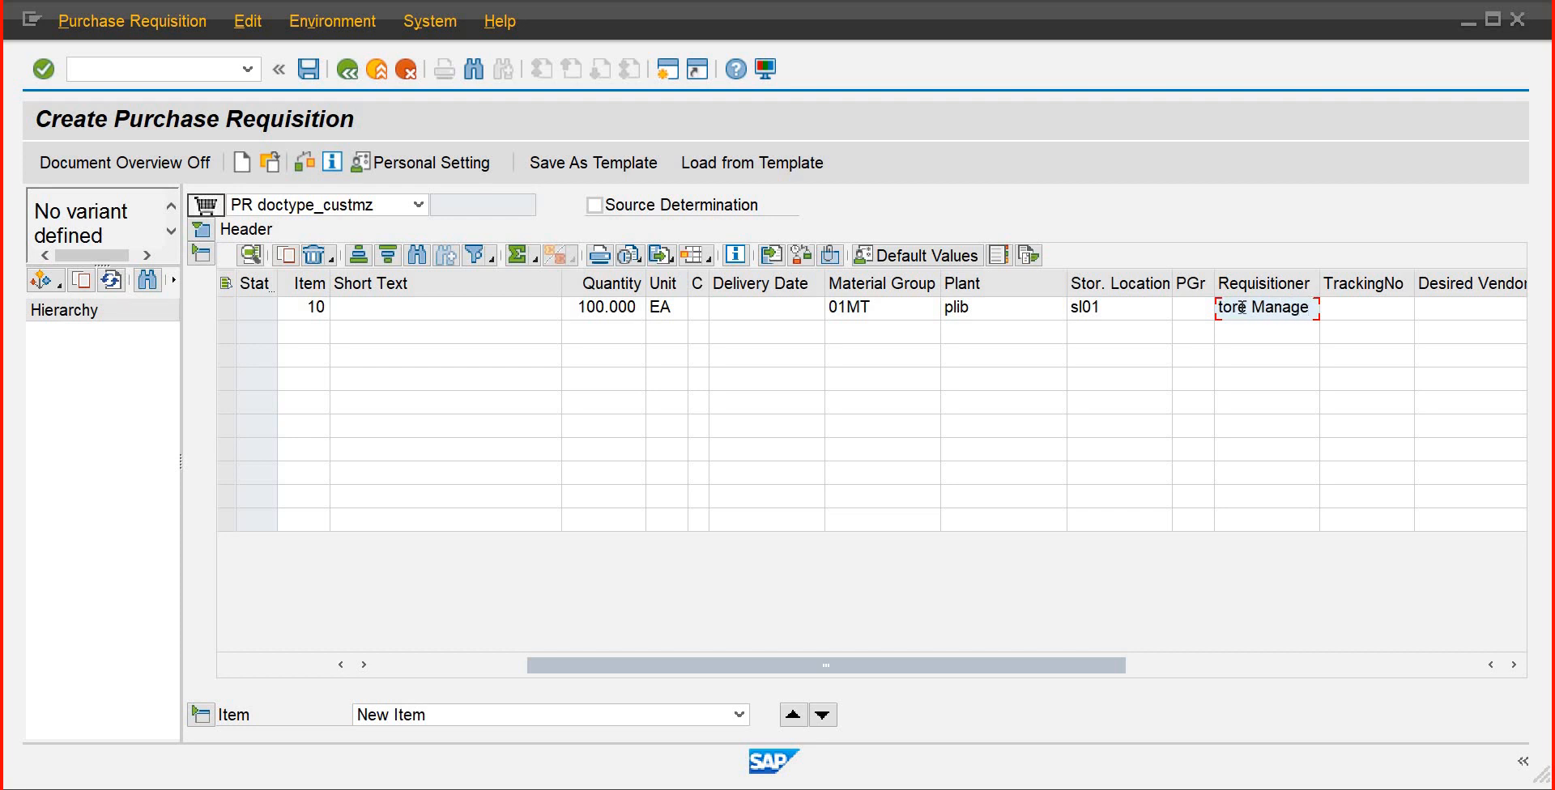
key("BackSpace")
type("r")
key("Tab")
key("Tab")
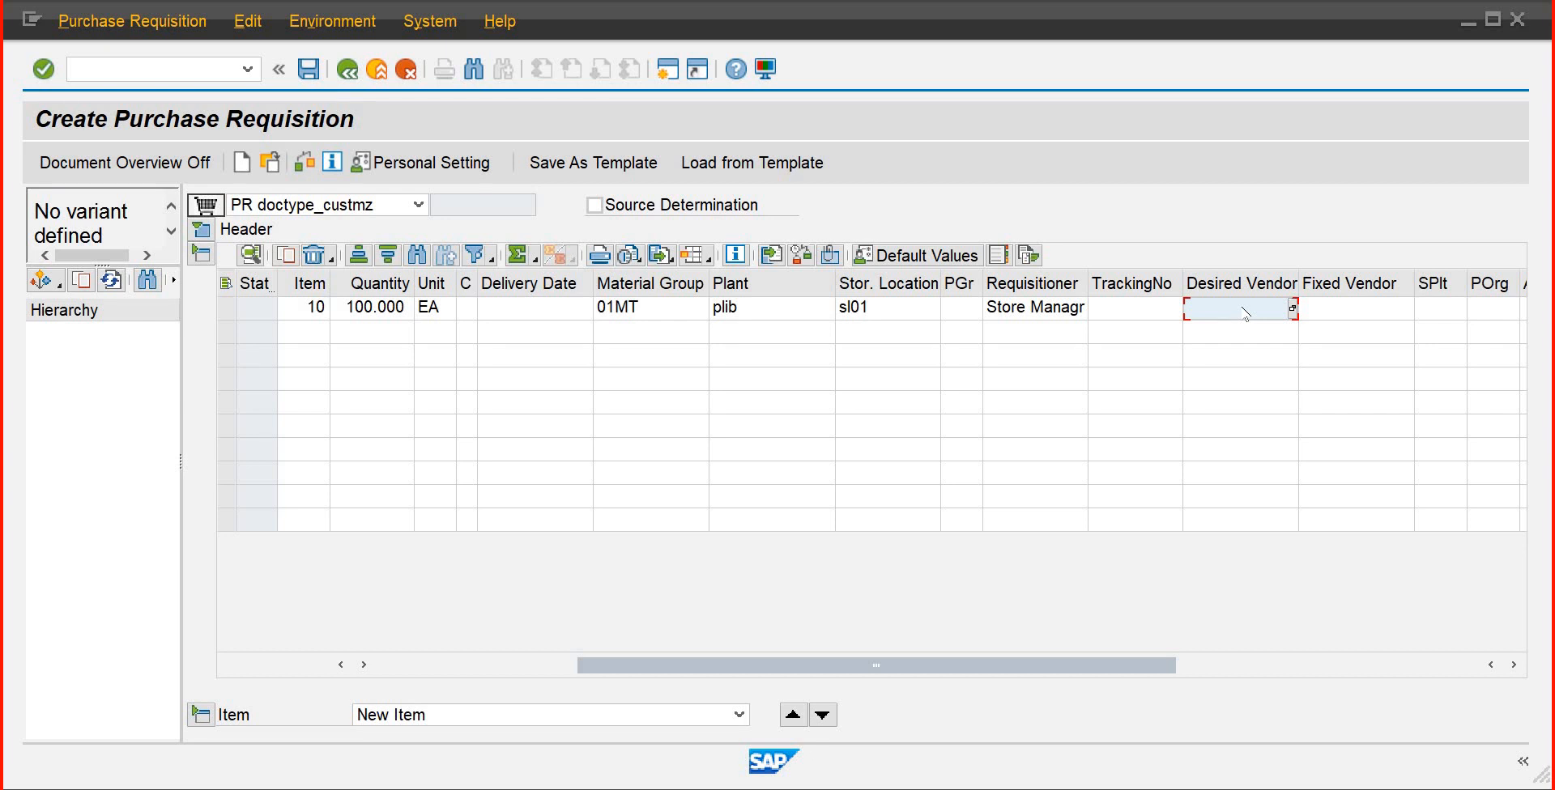
key("Tab")
key("Tab")
key("Tab")
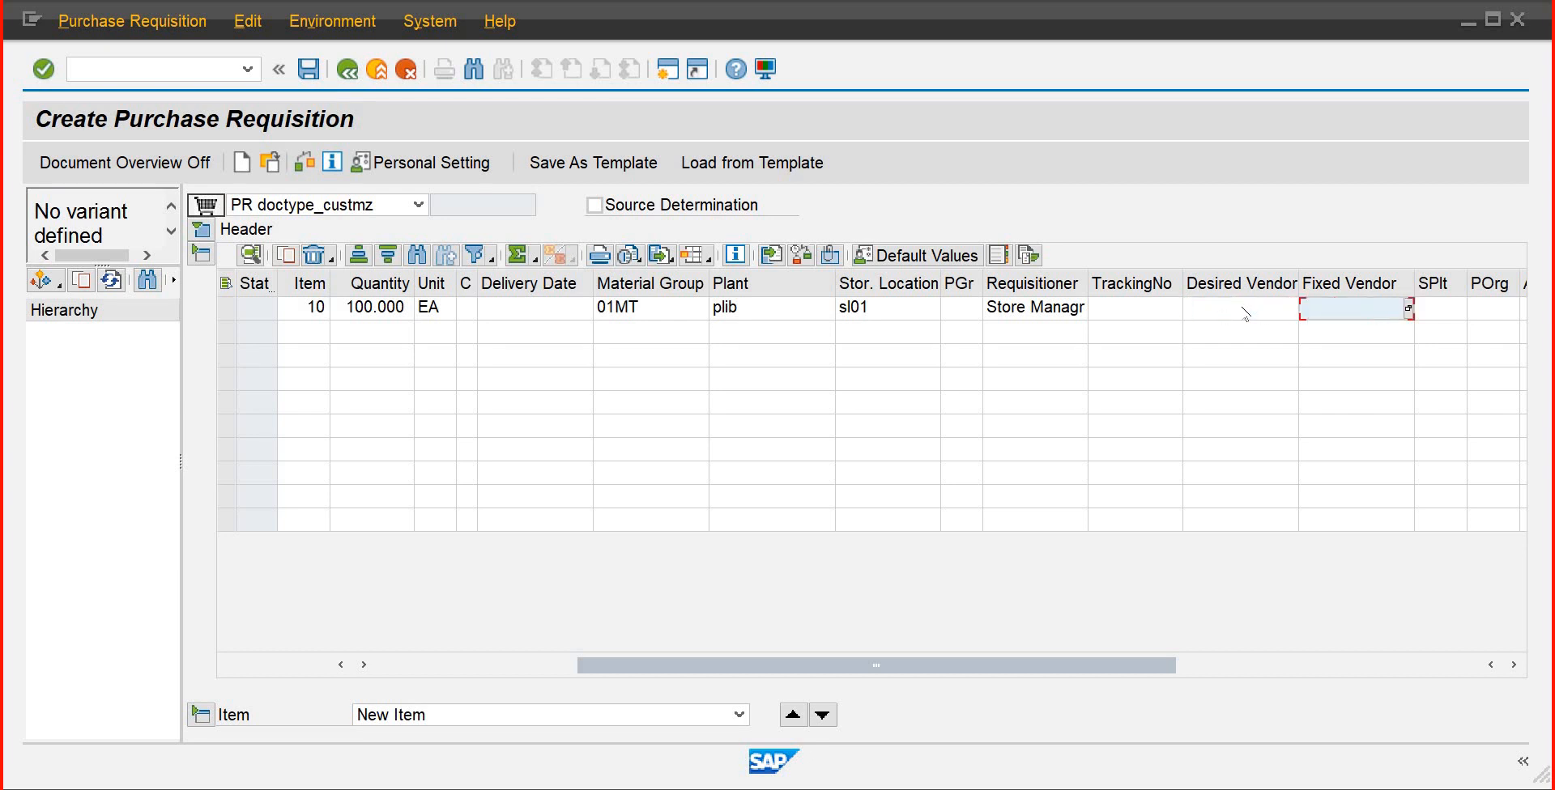
key("Tab")
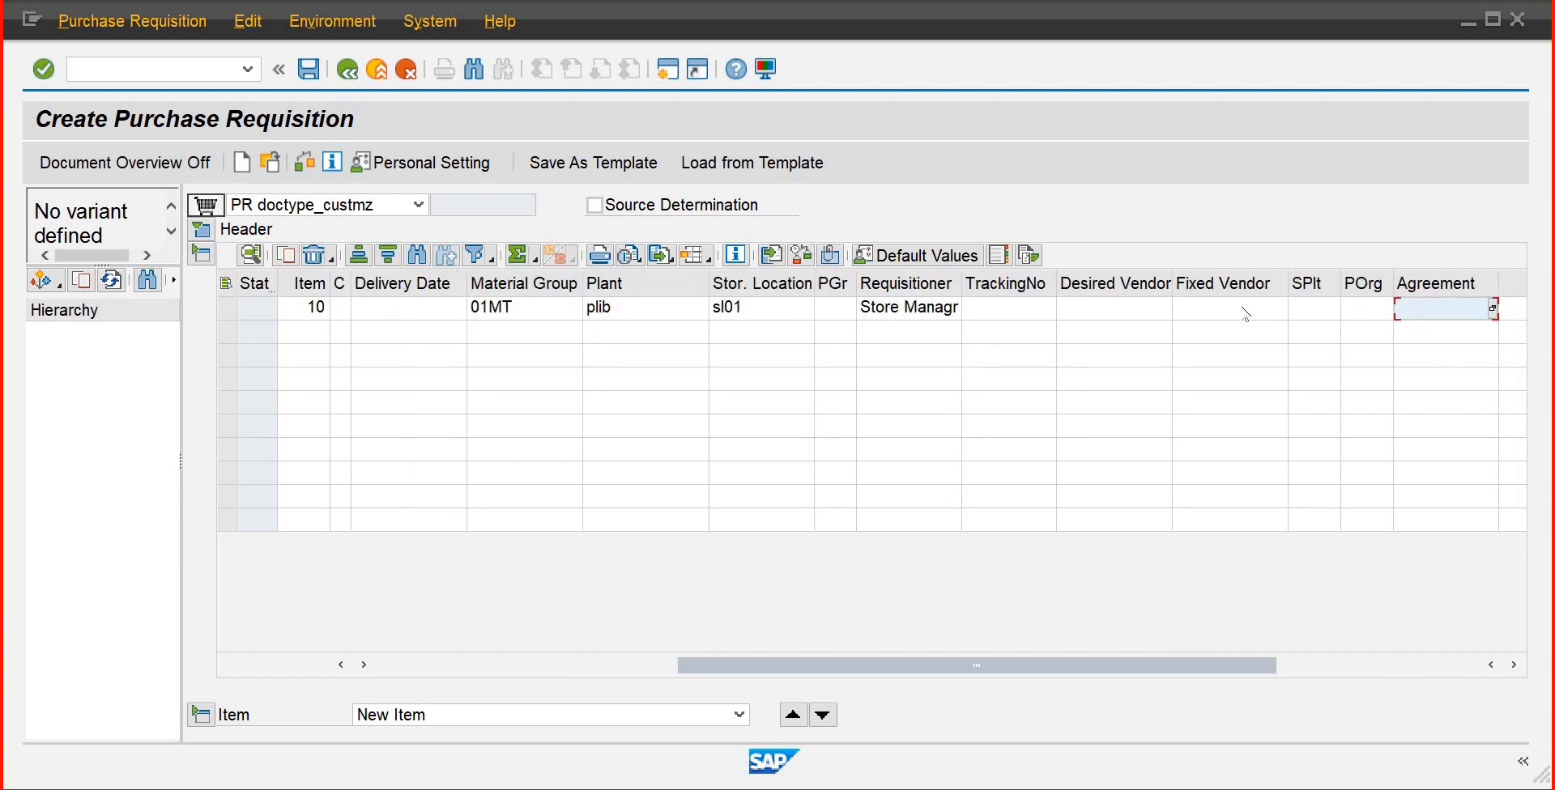
key("Tab")
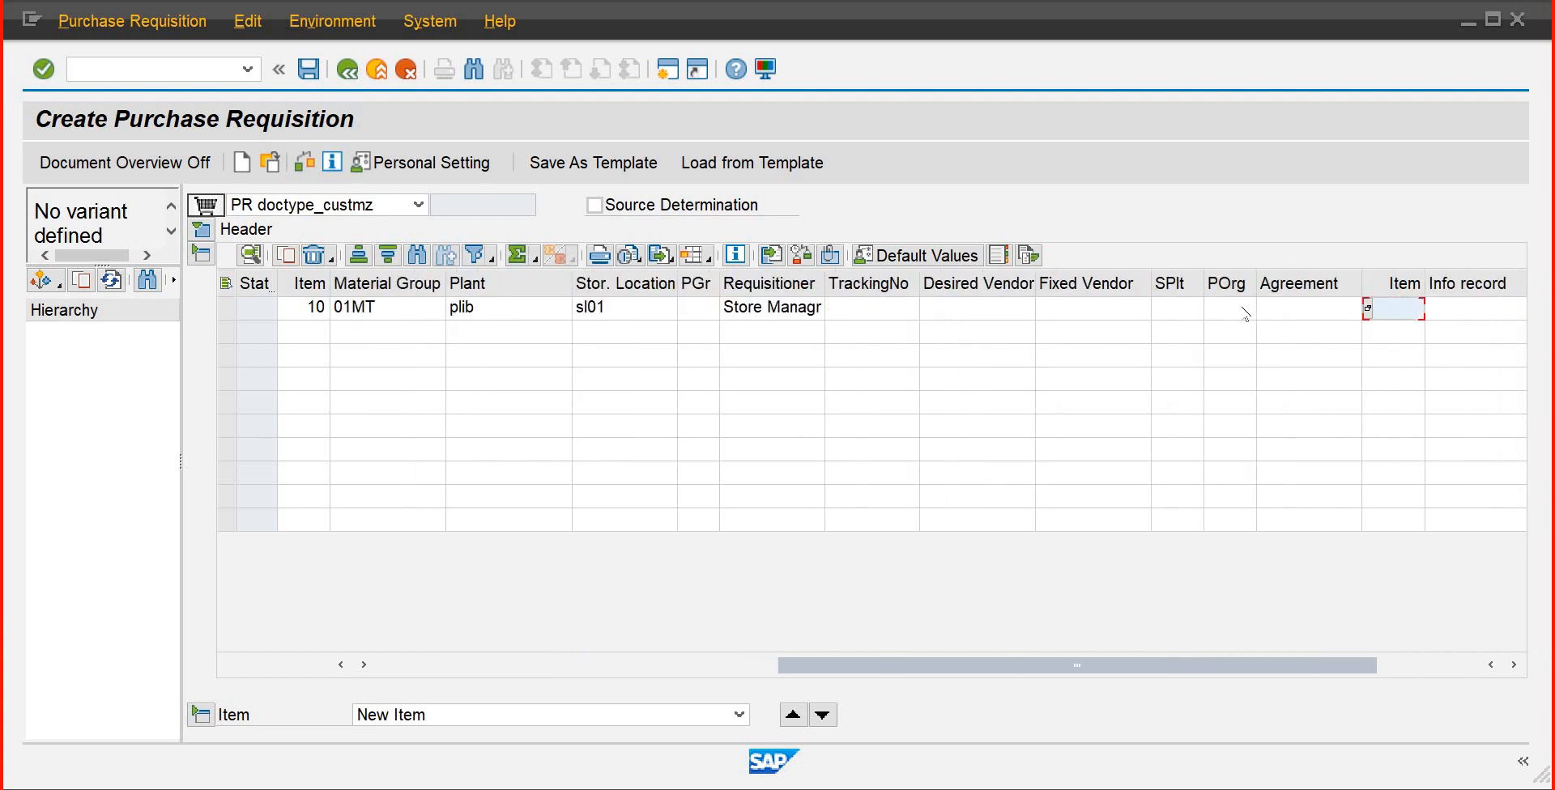
key("Tab")
key("Tab")
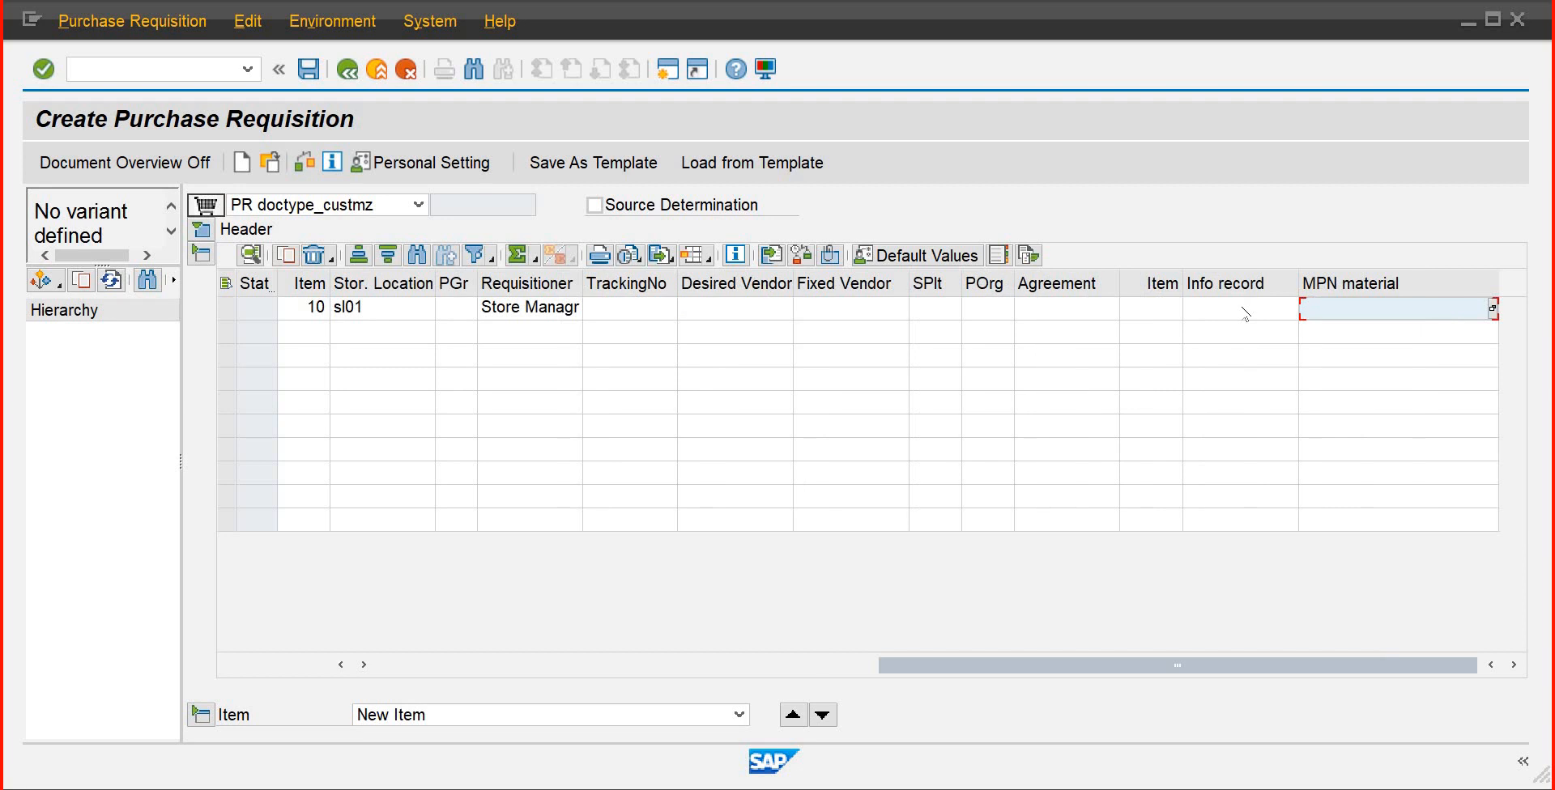
key("Tab")
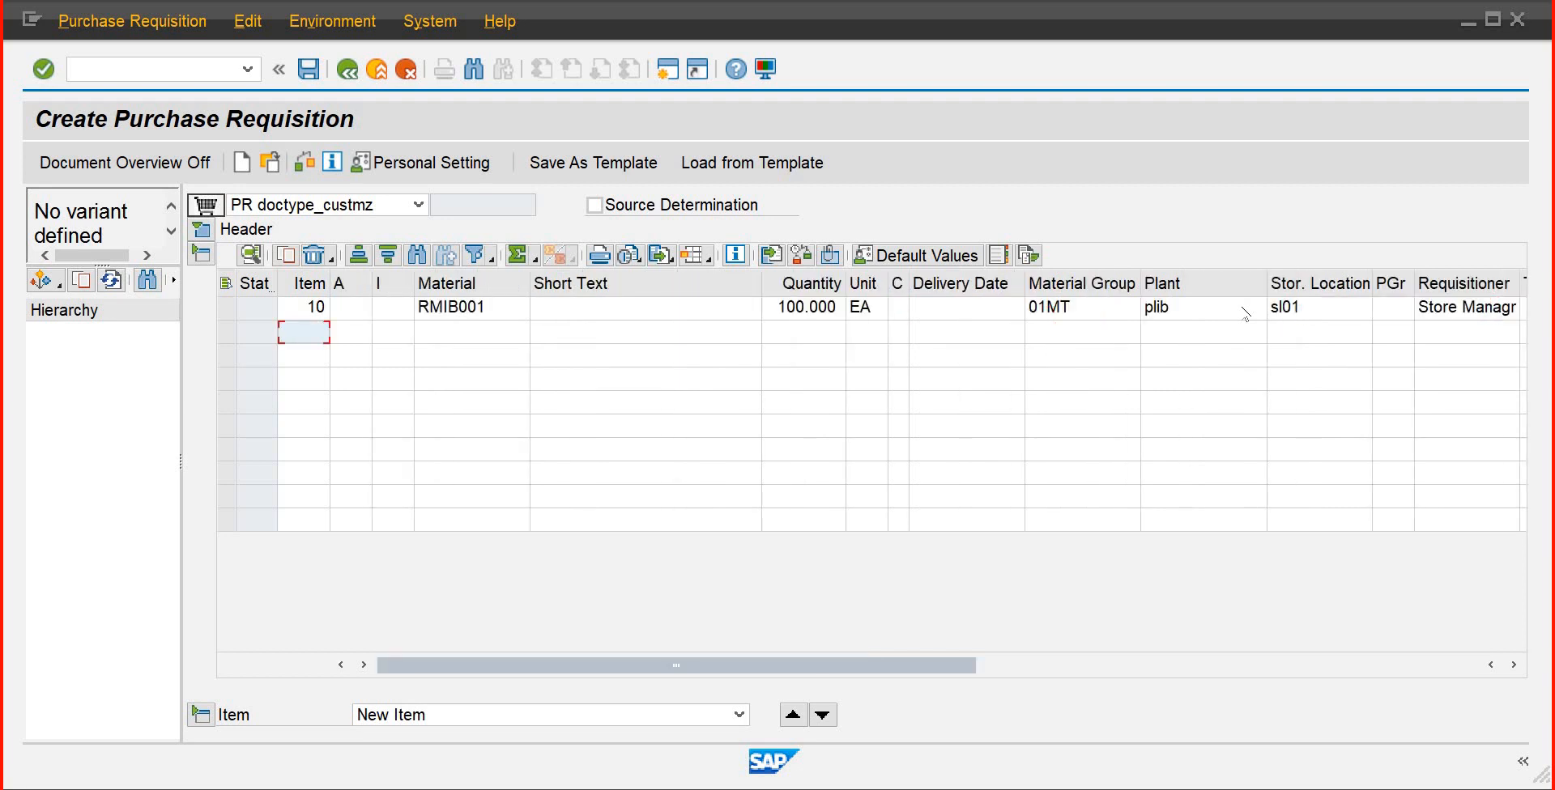
key("Return")
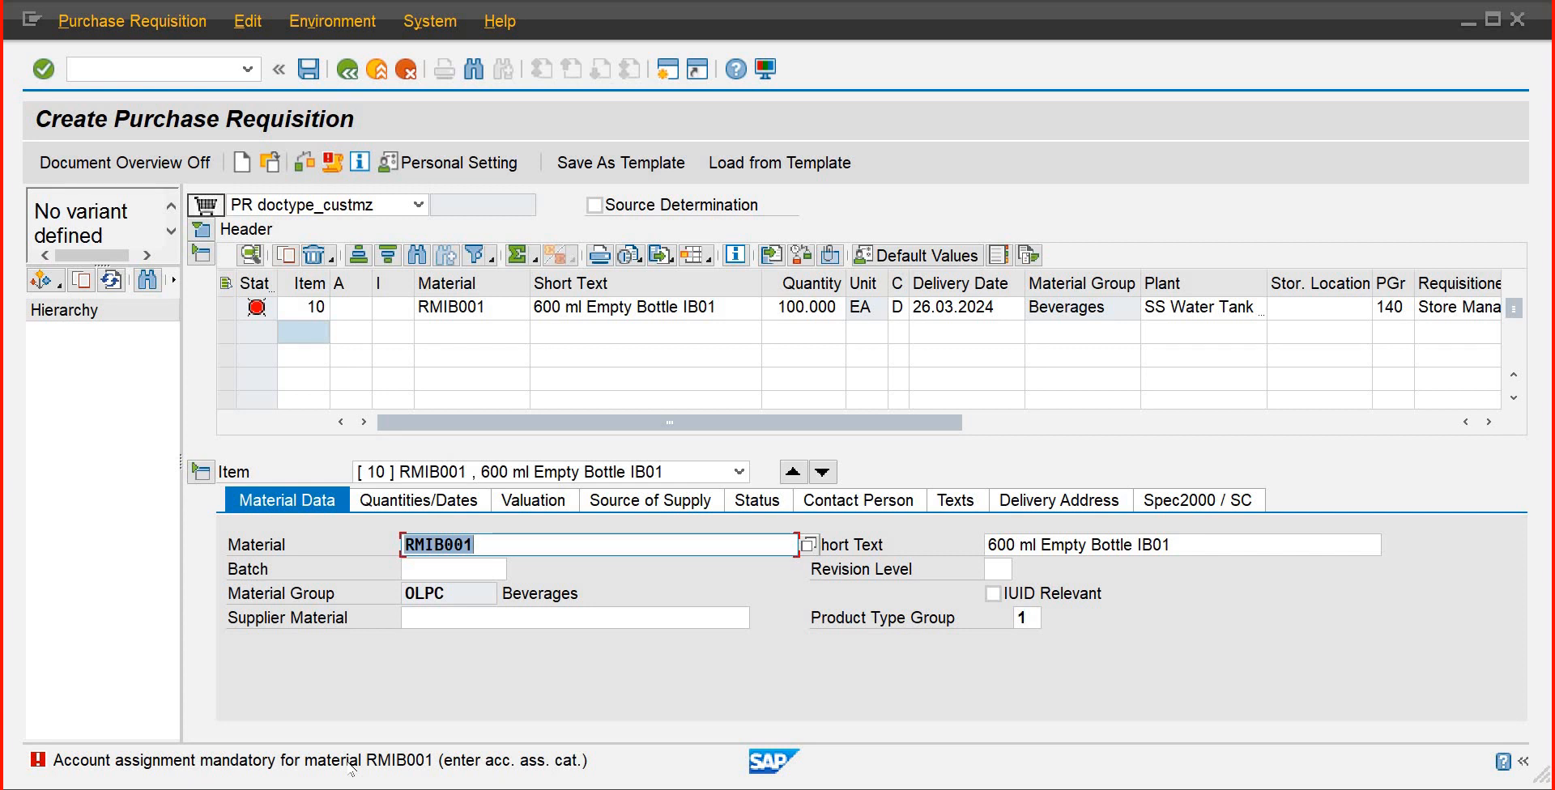
Assign account assignment category F (Order) to item 10 from the list of possible entries and confirm it
left_click(350, 310)
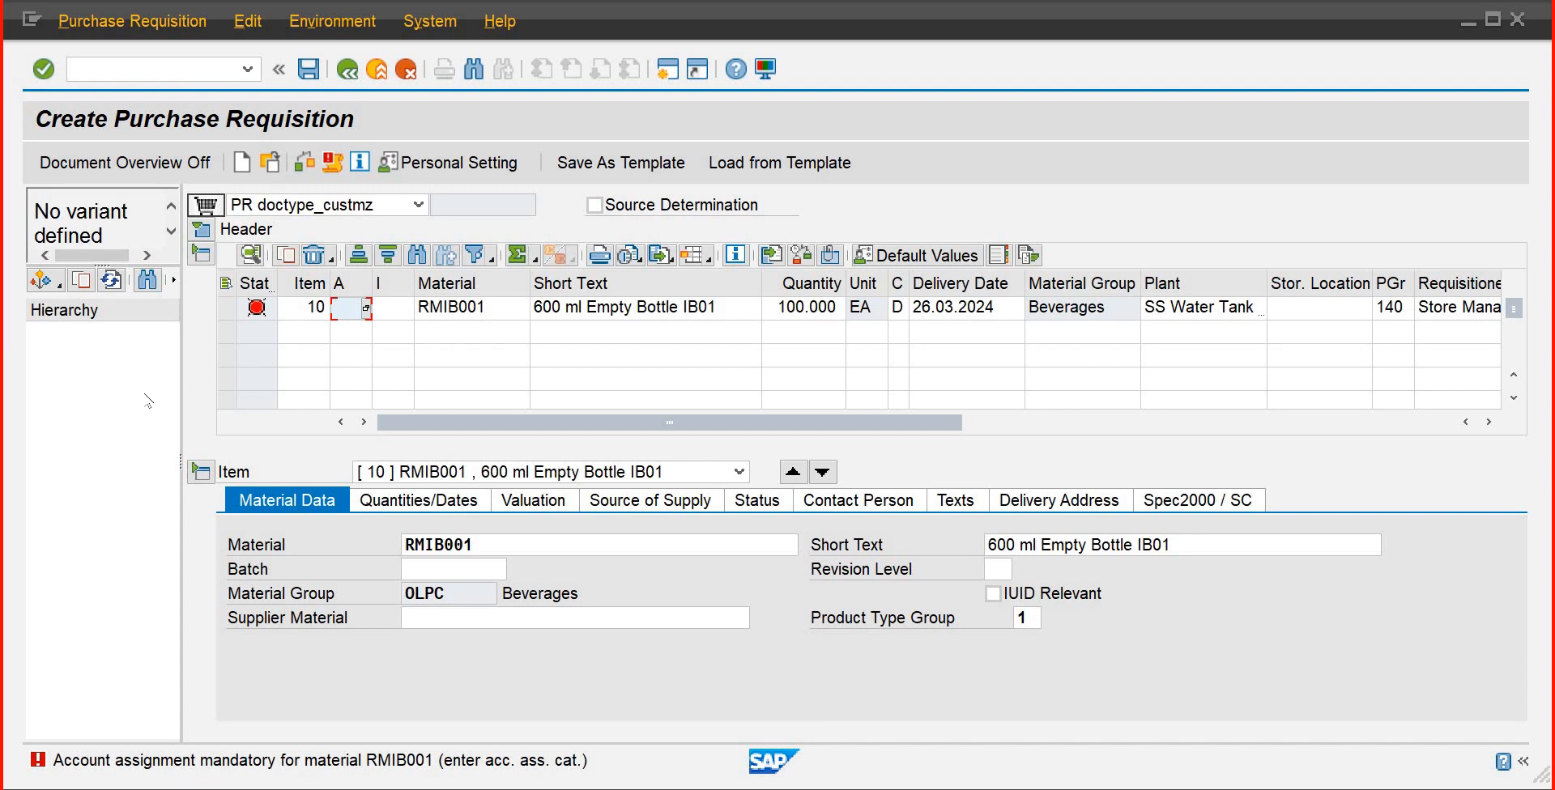
left_click(367, 314)
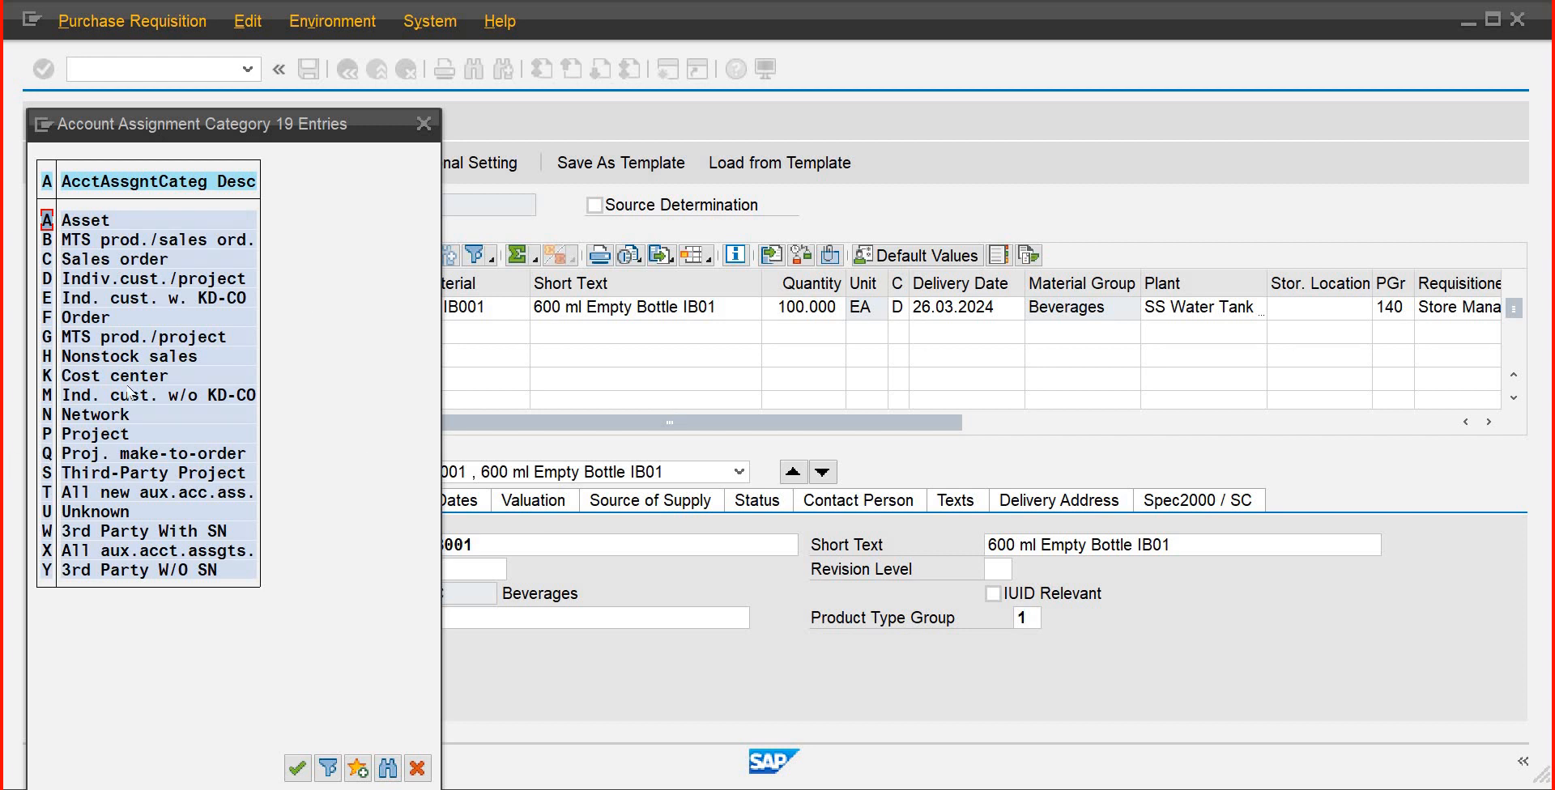
left_click(84, 319)
left_click(297, 767)
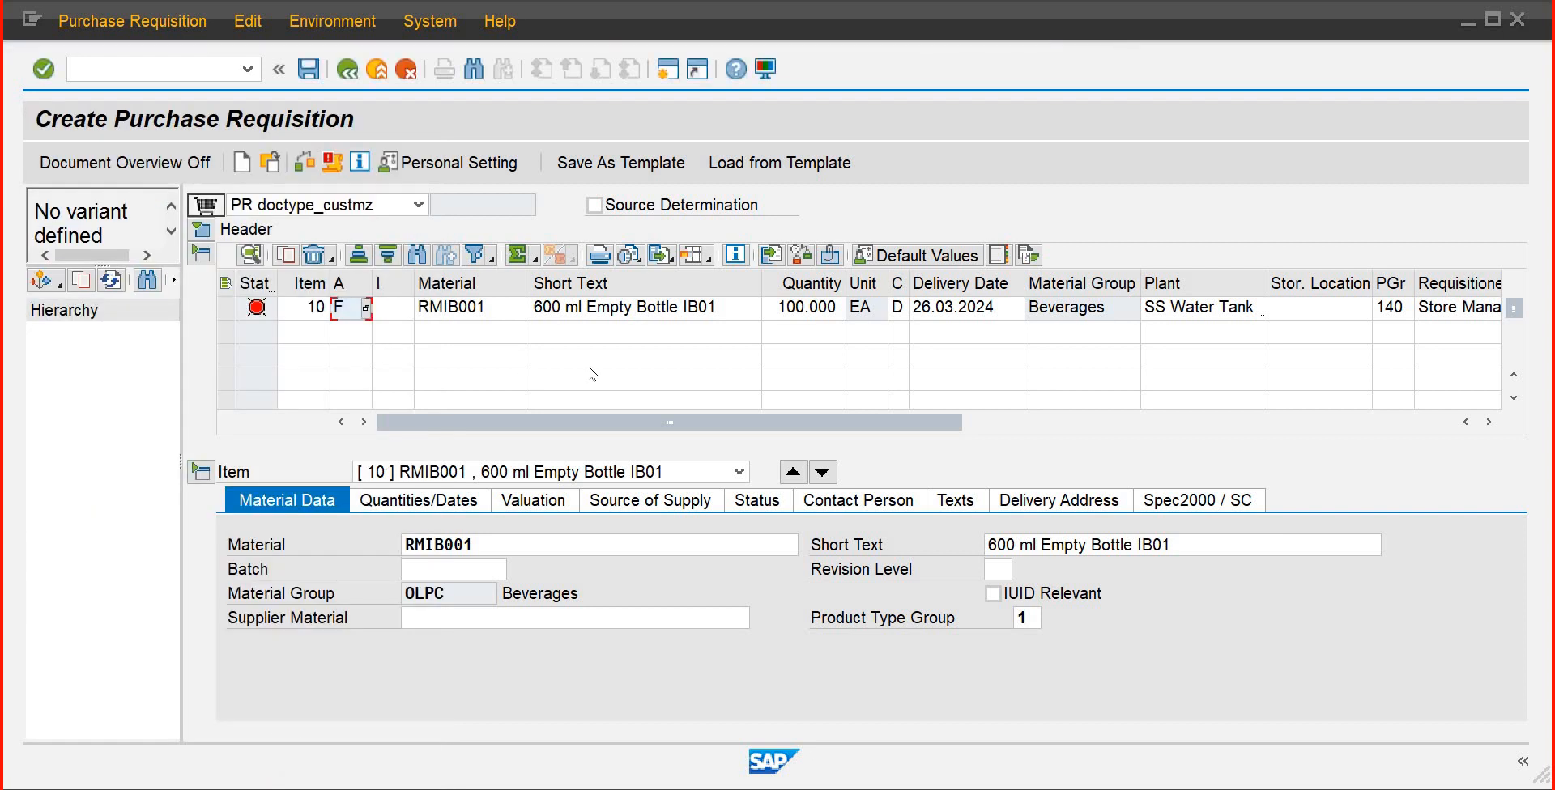
key("Return")
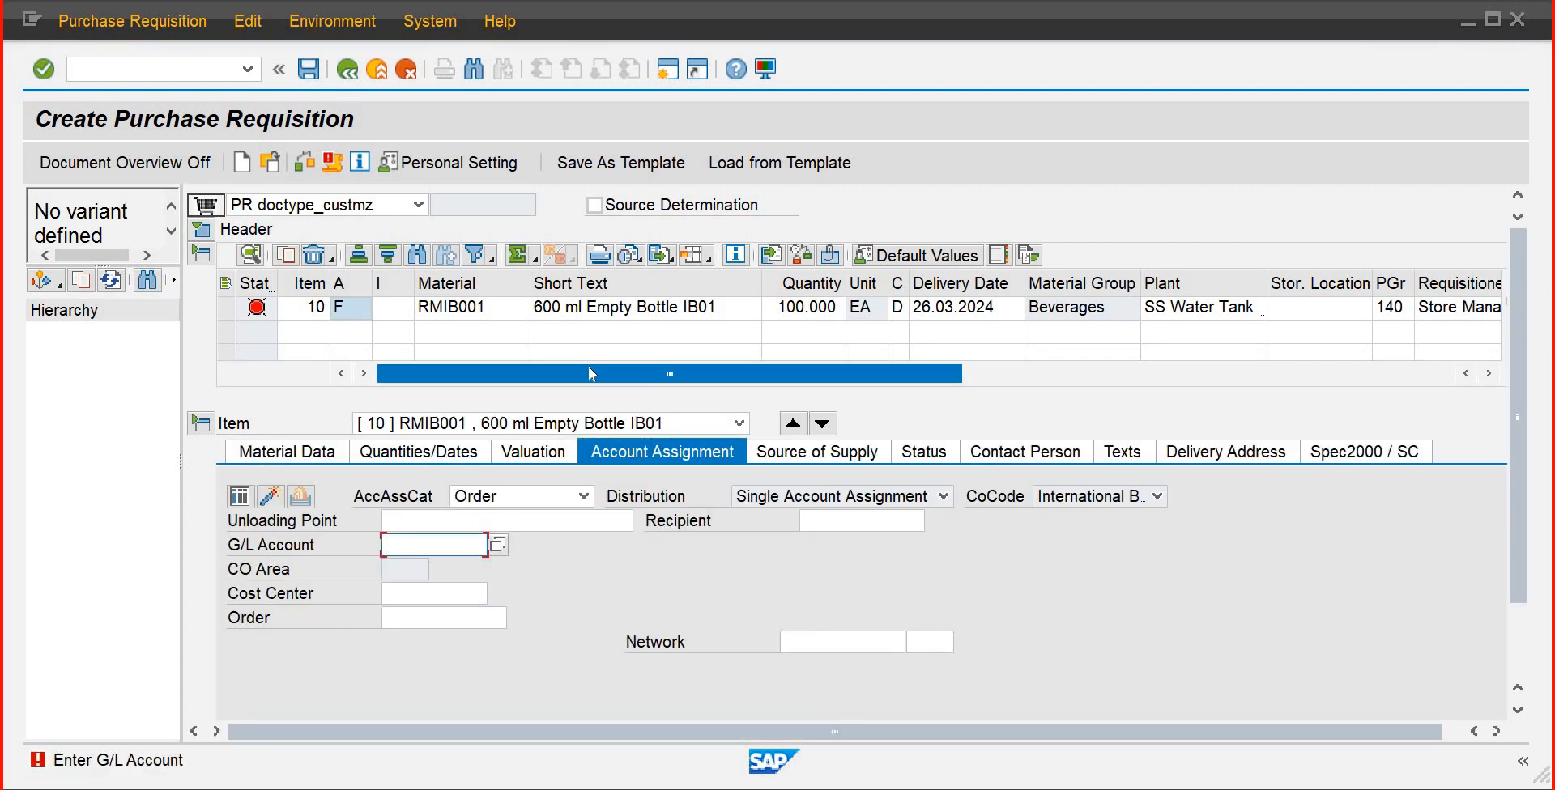
left_click(498, 546)
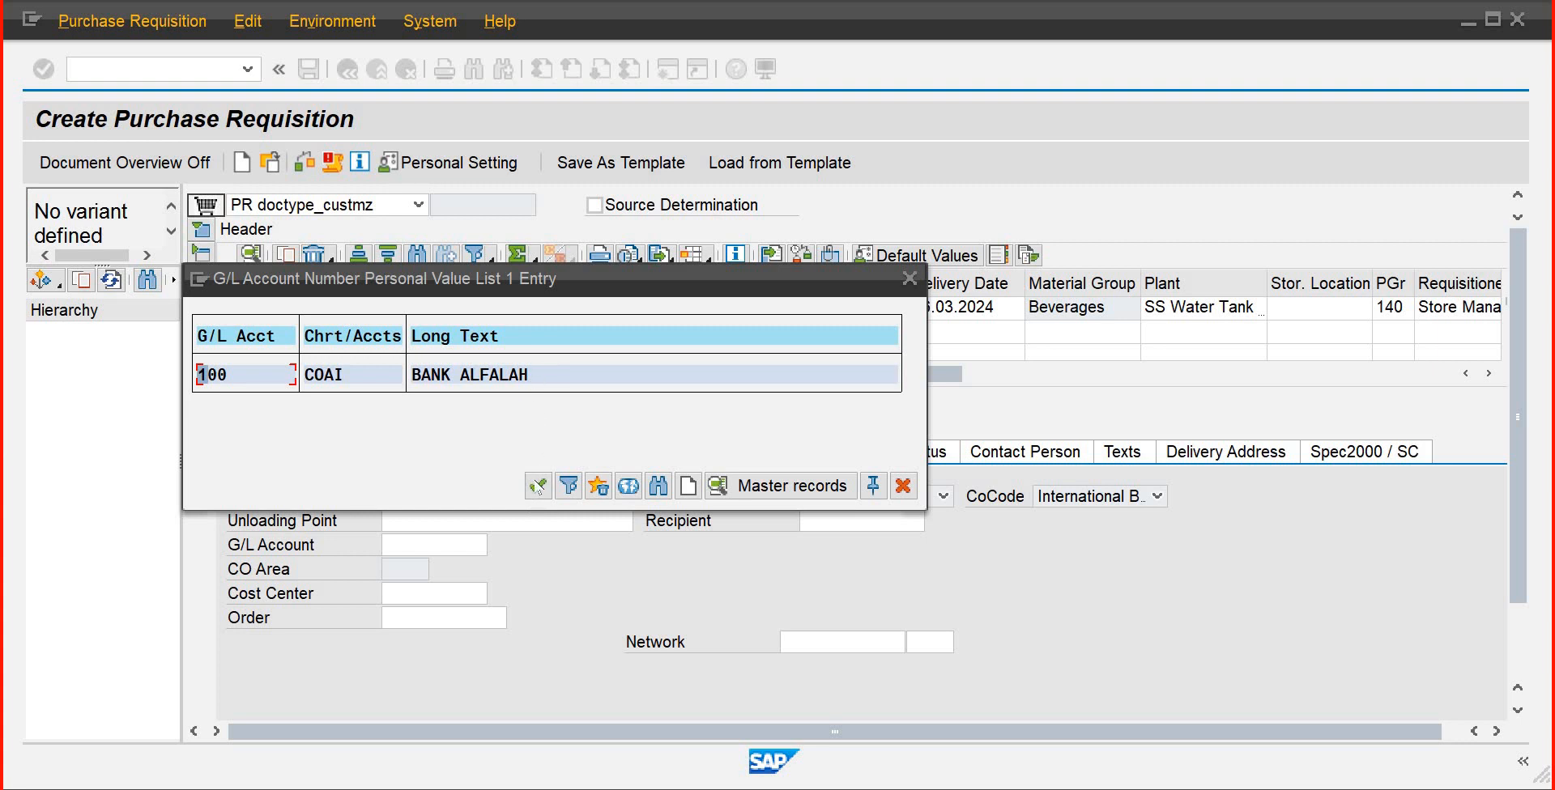
left_click(538, 485)
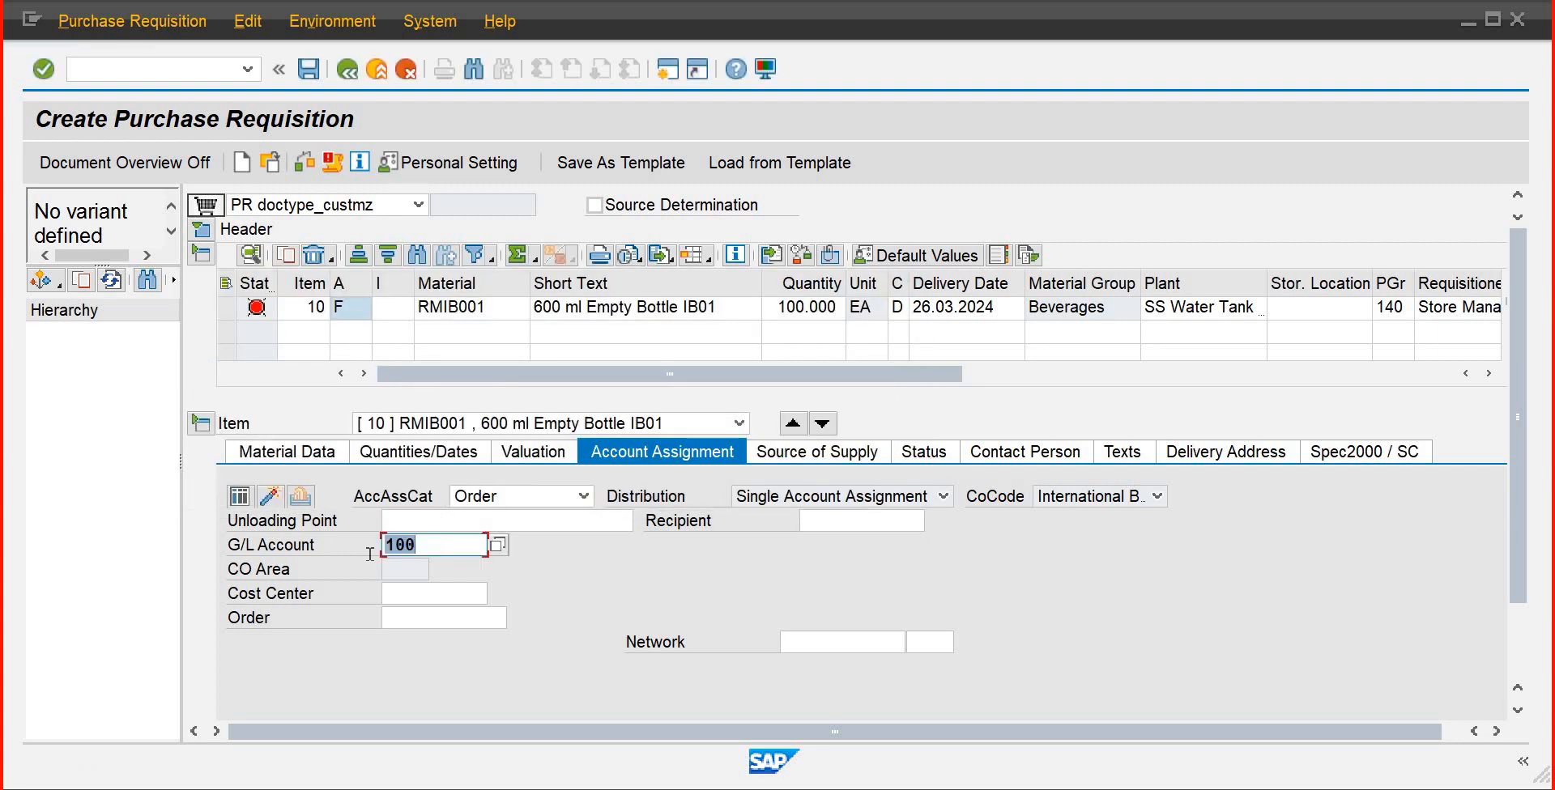
key("Delete")
Start transaction fs00 in a new session and expand the Direct Expense Iba1 account folder
left_click(671, 73)
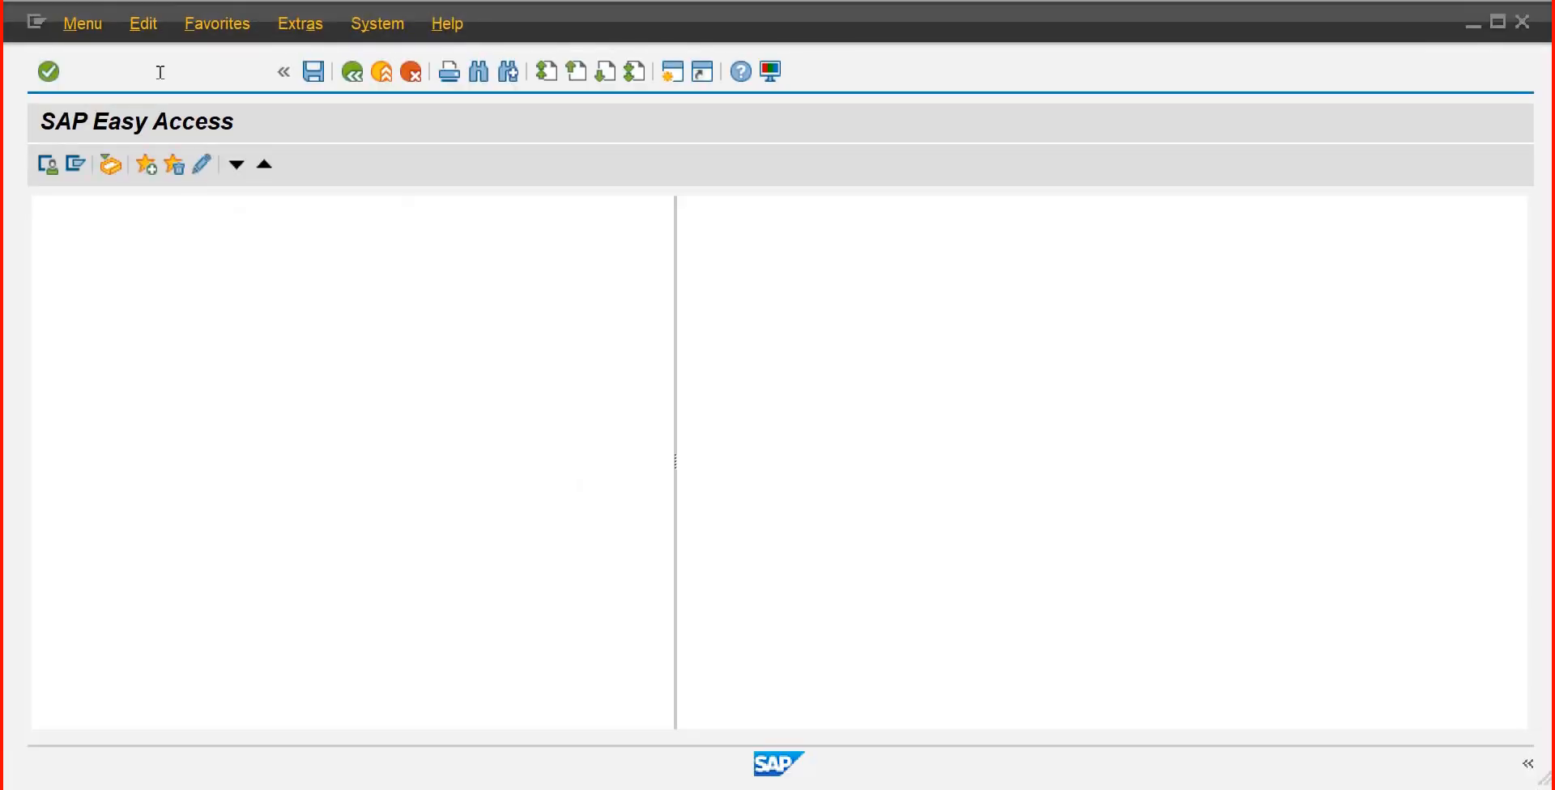
type("fs00")
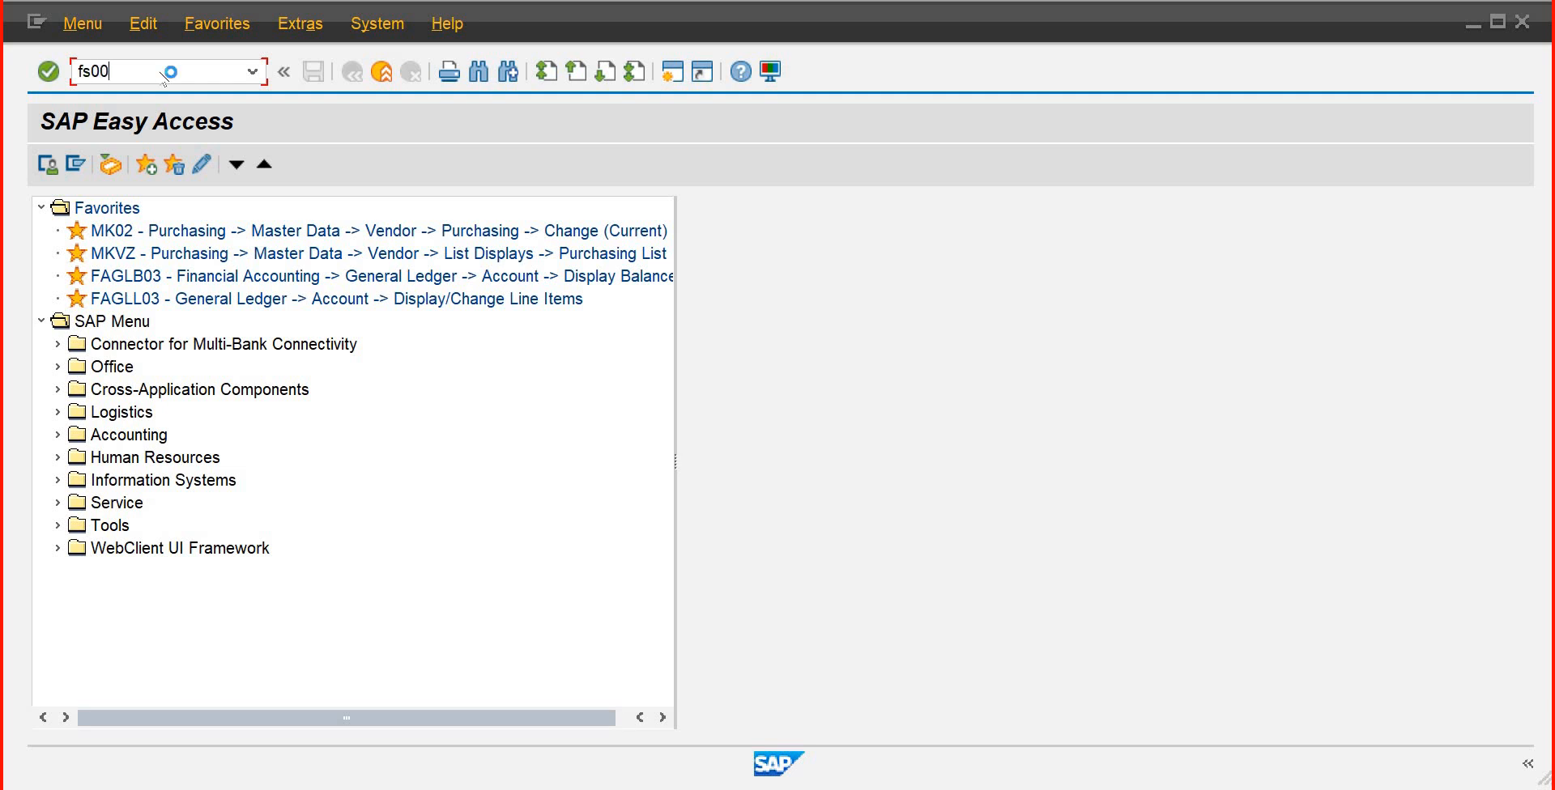
key("Return")
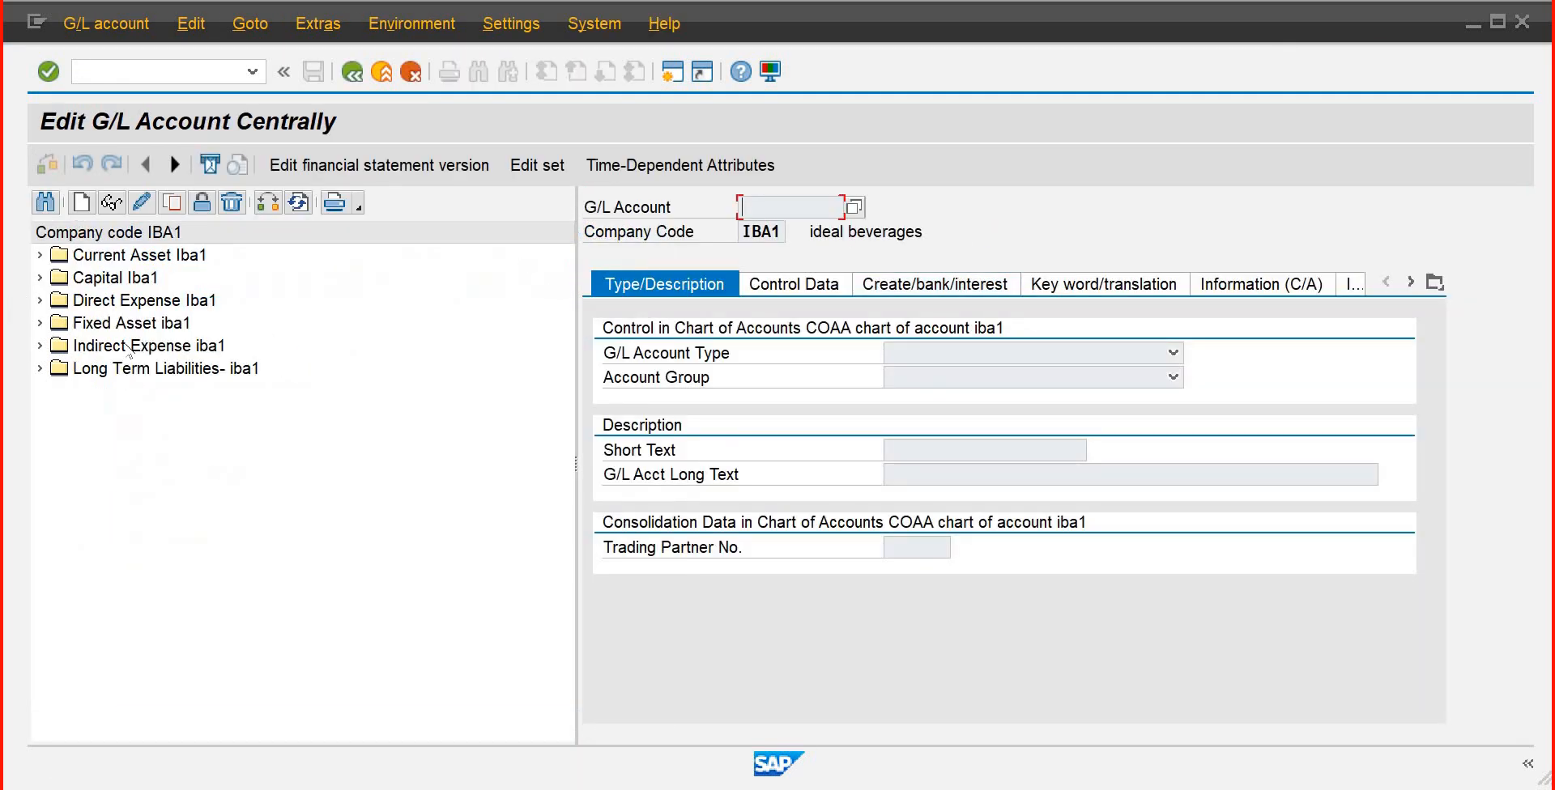
left_click(41, 301)
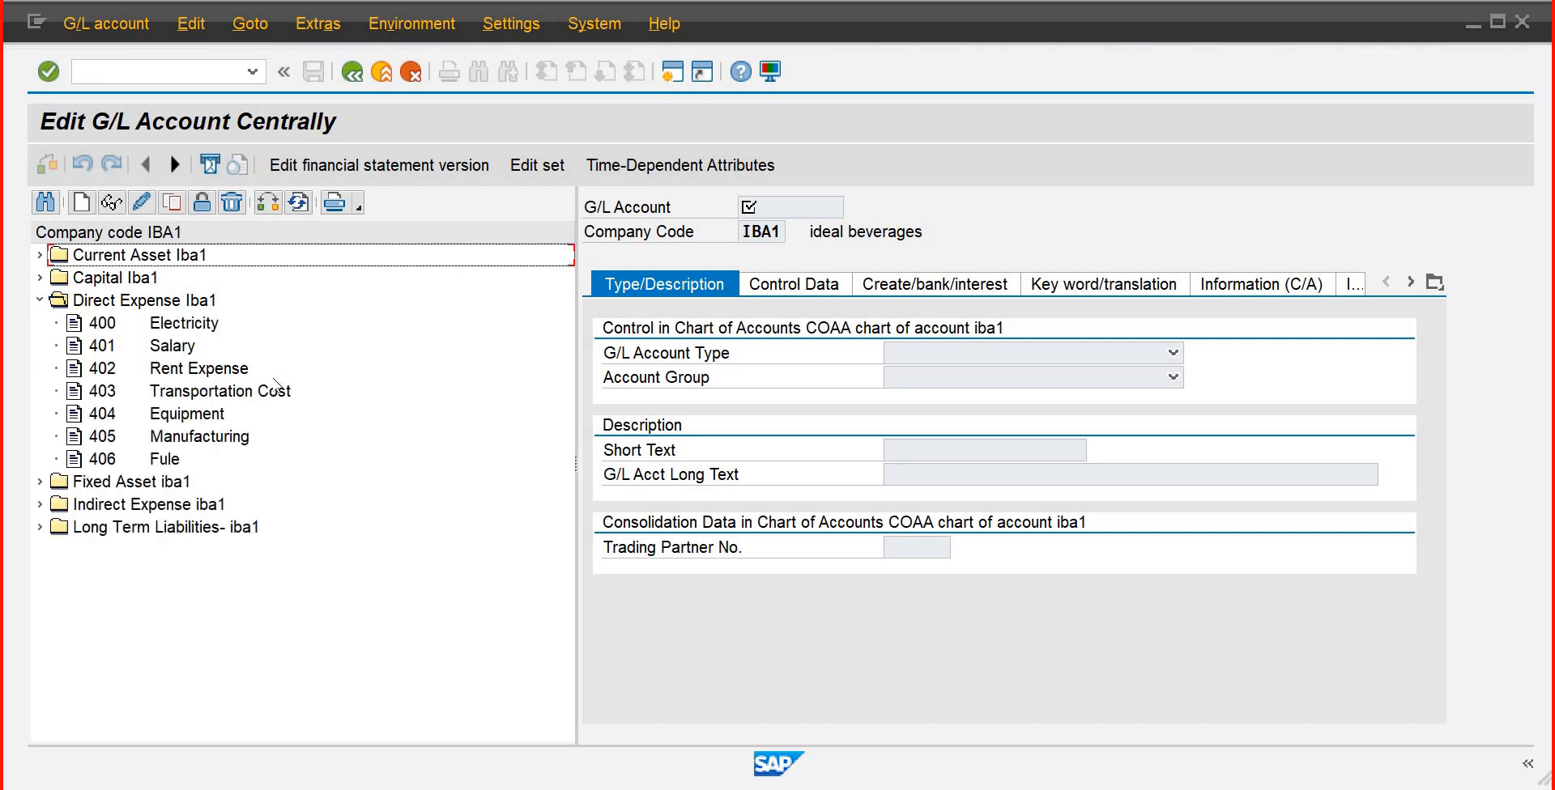
Change the G/L account list to company code IB01 and find account 501 (Purchase 600ml Btl) under Direct Expenses - IB01
left_click(268, 202)
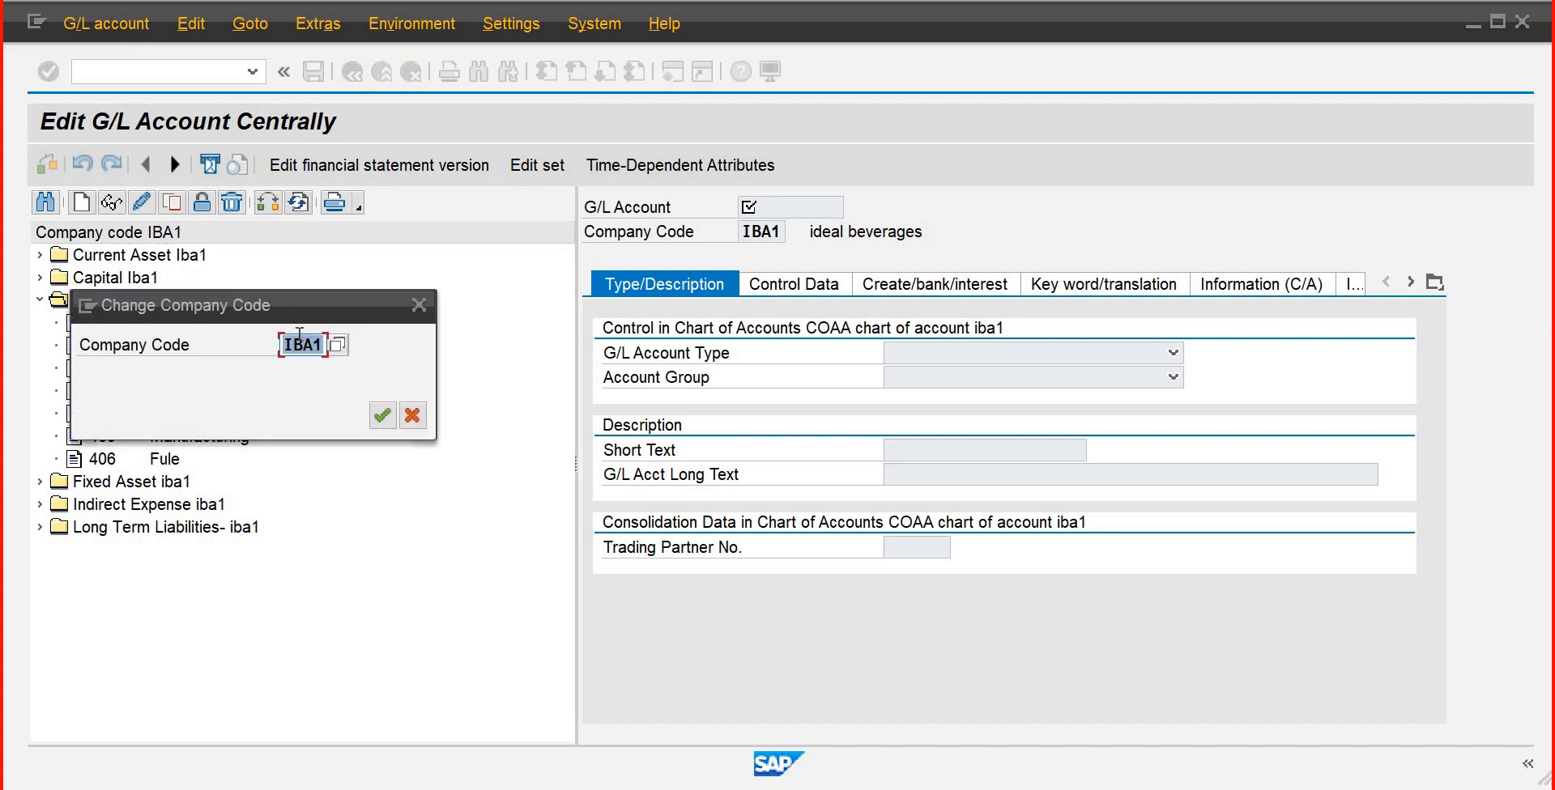
type("IB01")
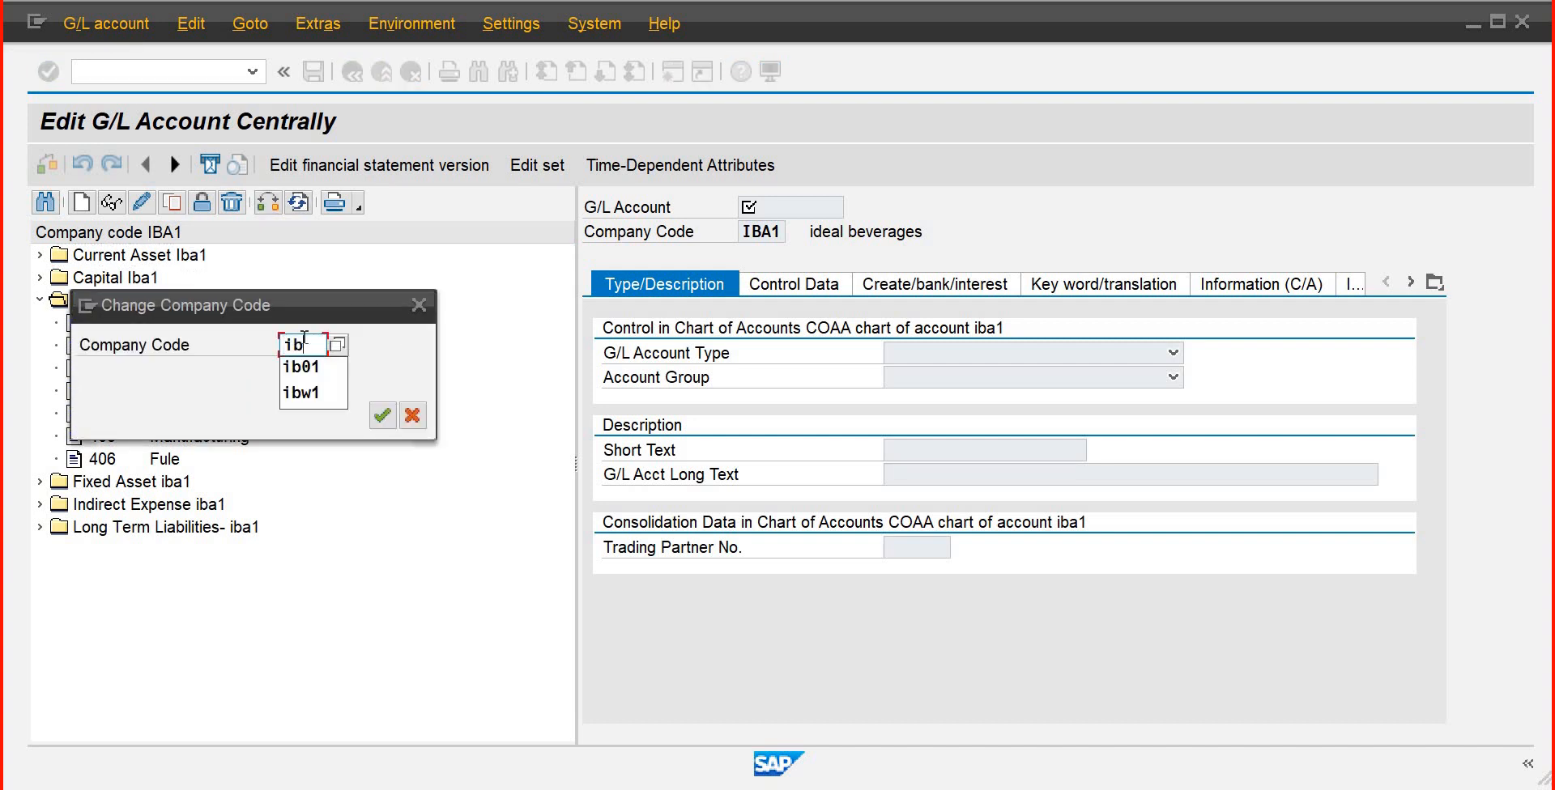
key("Return")
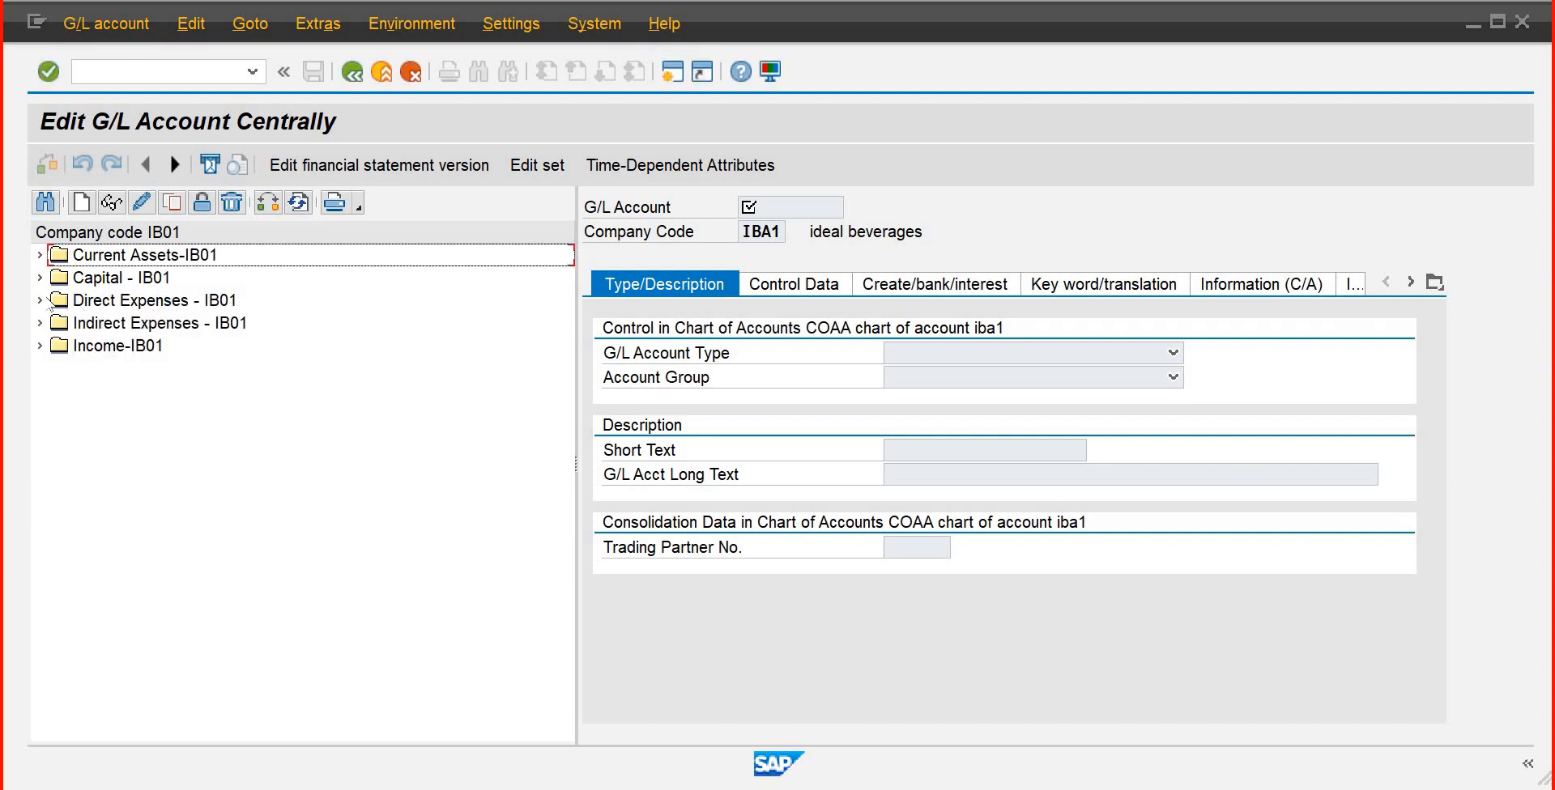
left_click(40, 301)
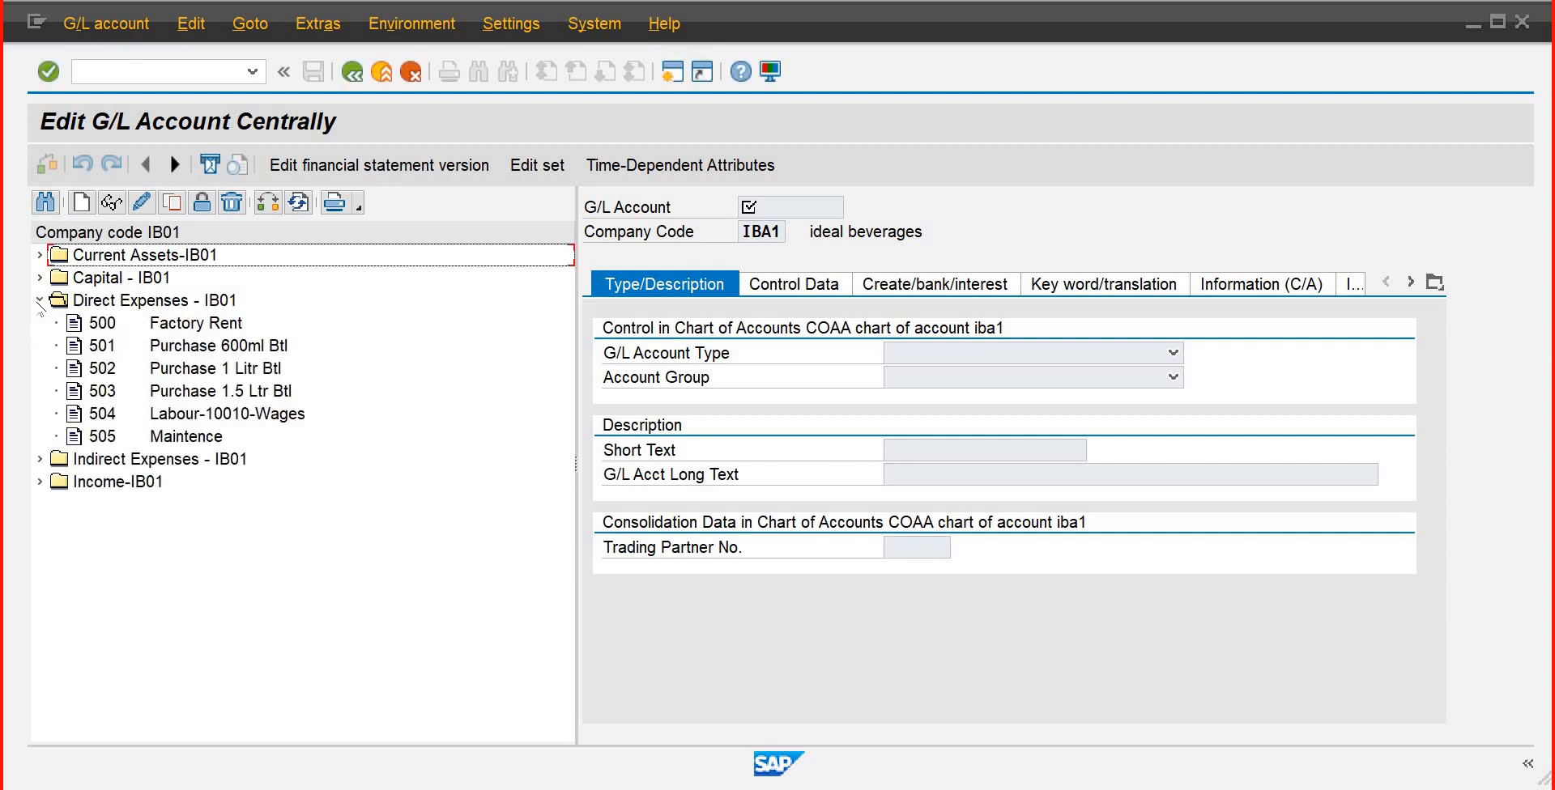
left_click(185, 349)
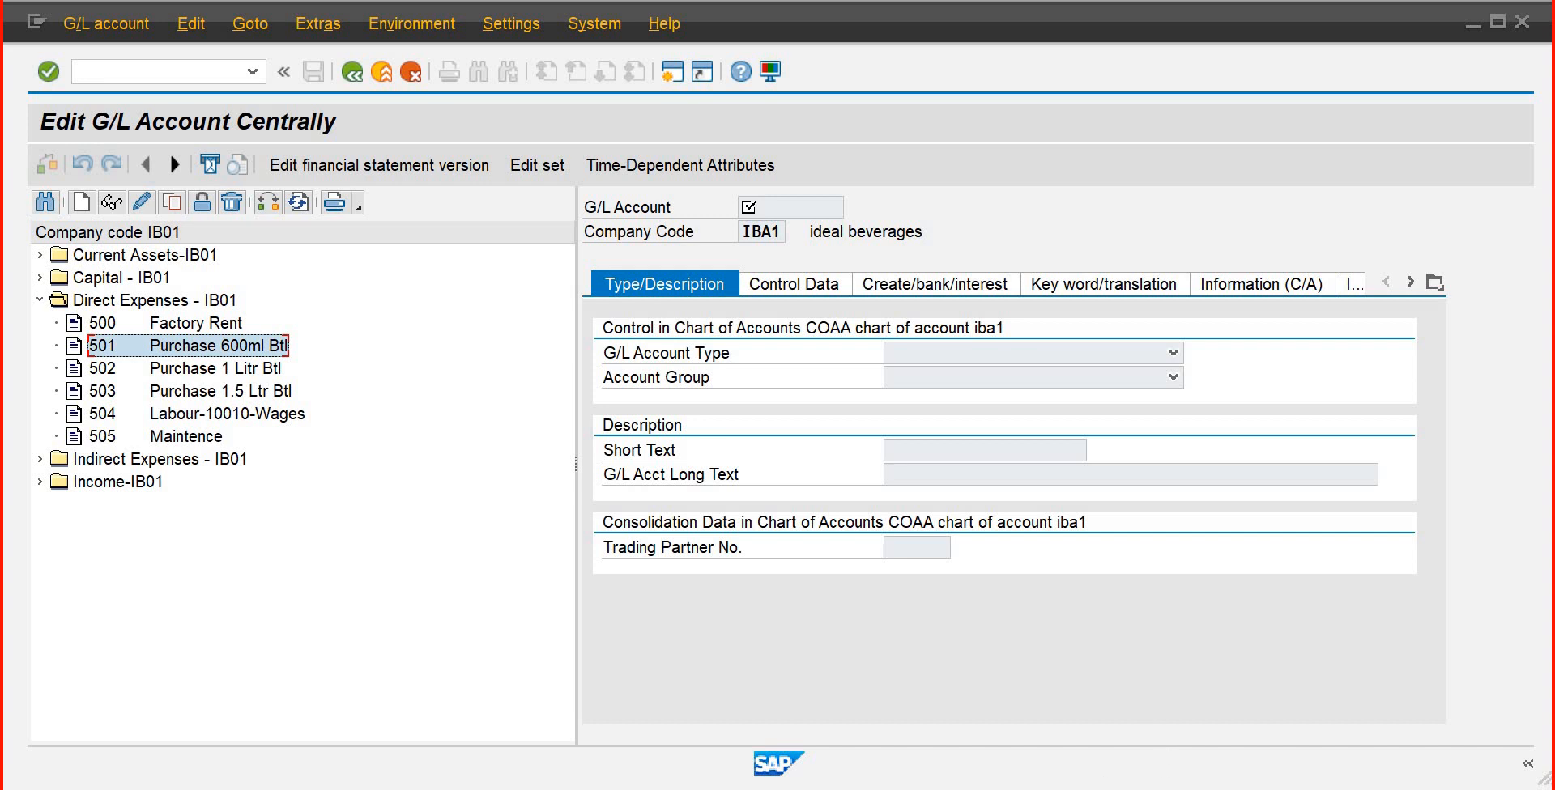
Switch back to Create Purchase Requisition, set item 10's G/L account to 501 and validate the account assignment
left_click(729, 705)
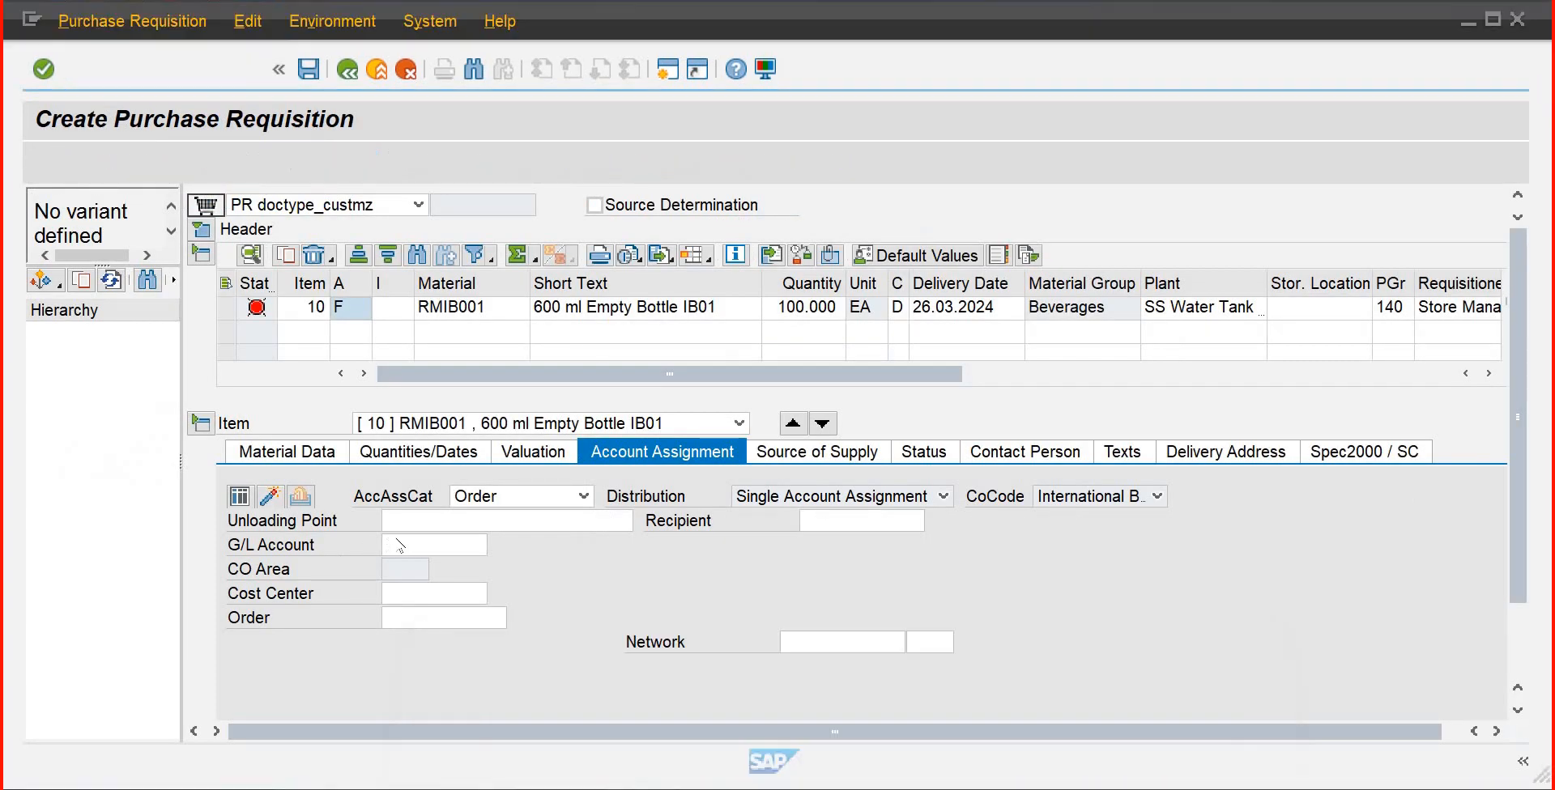
left_click(414, 542)
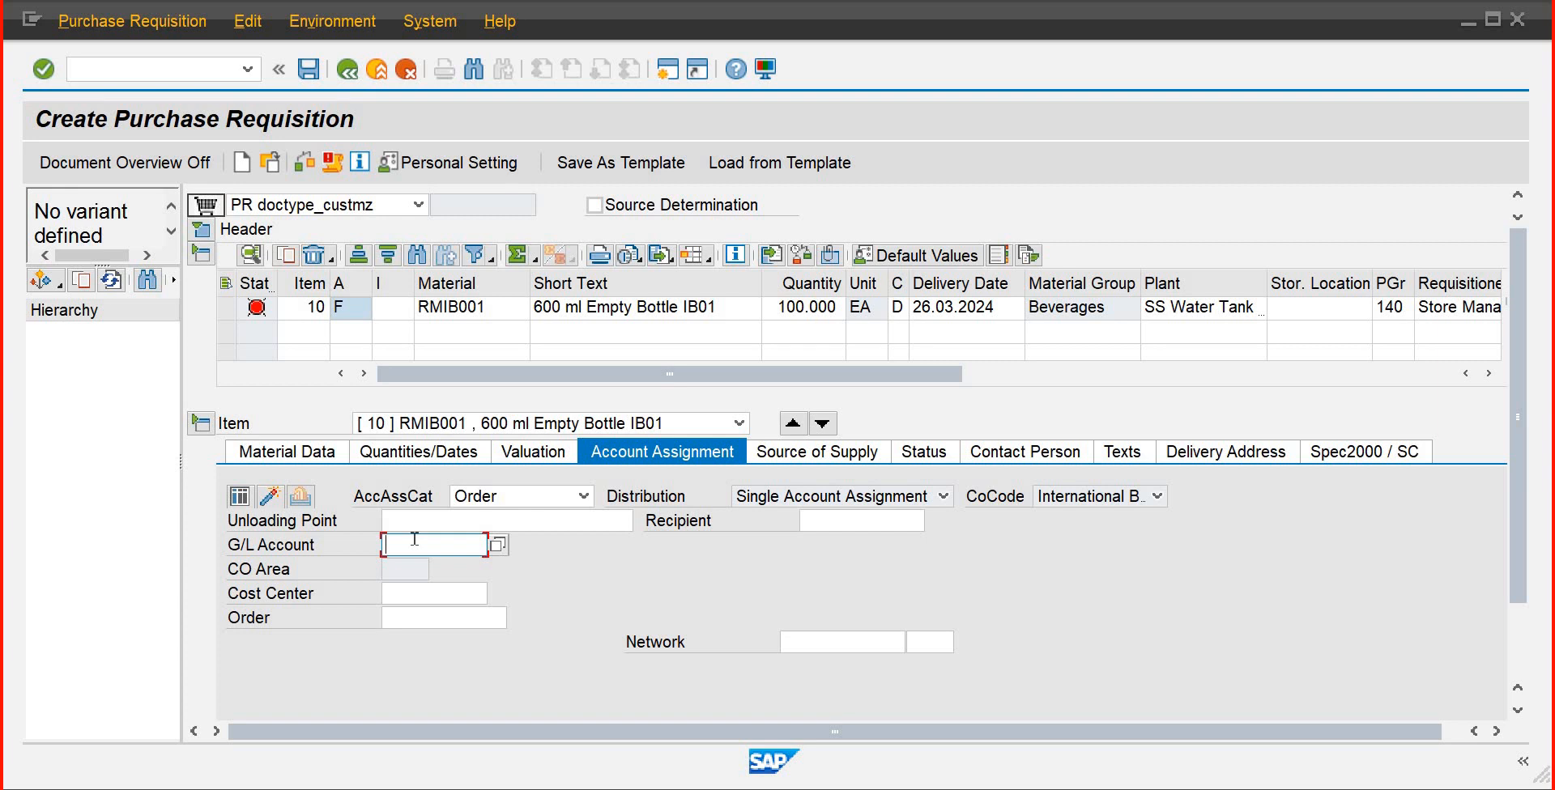
type("501")
left_click(420, 613)
left_click(429, 592)
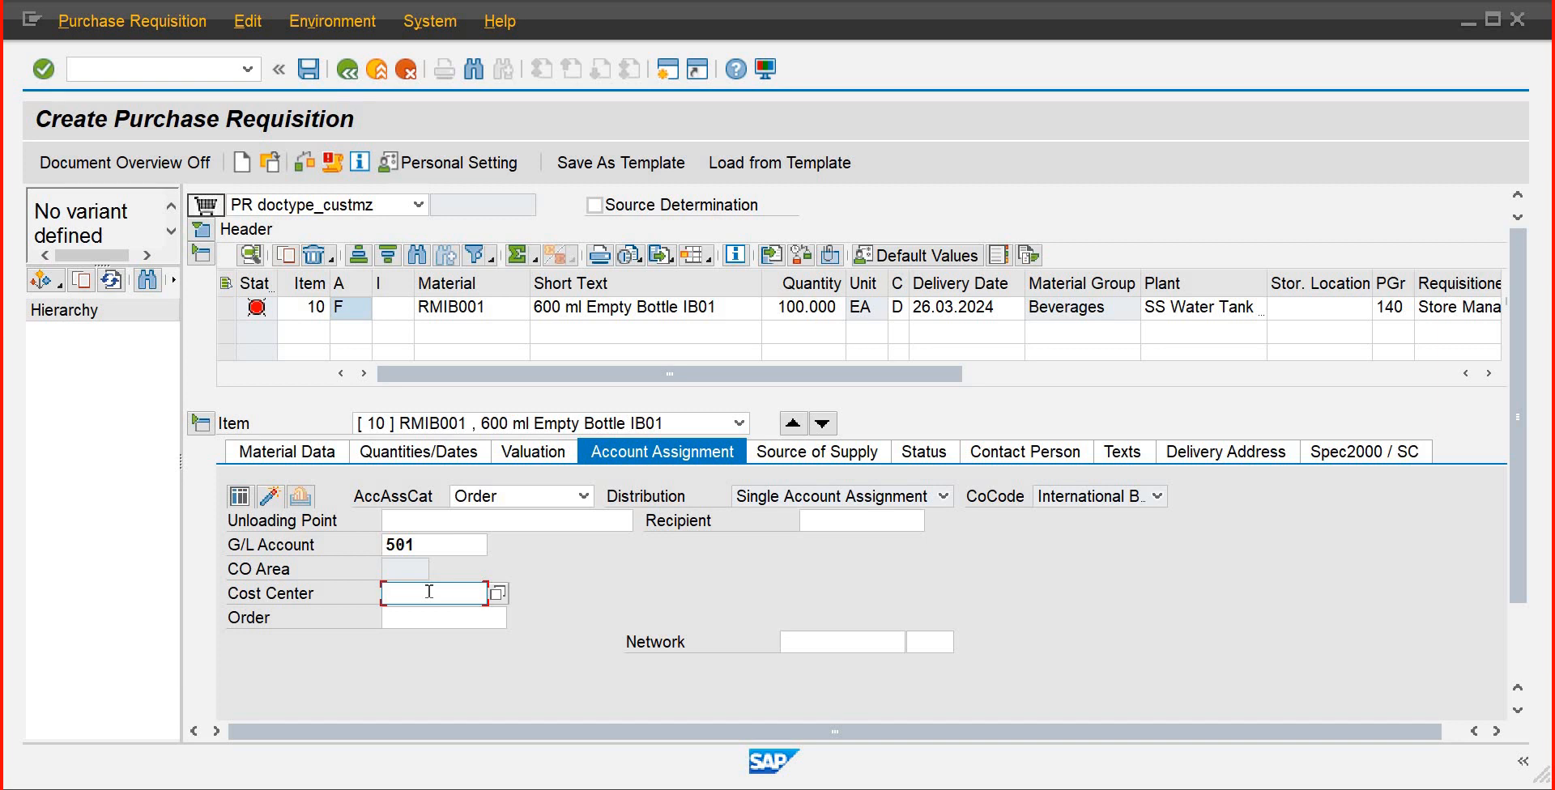
key("Return")
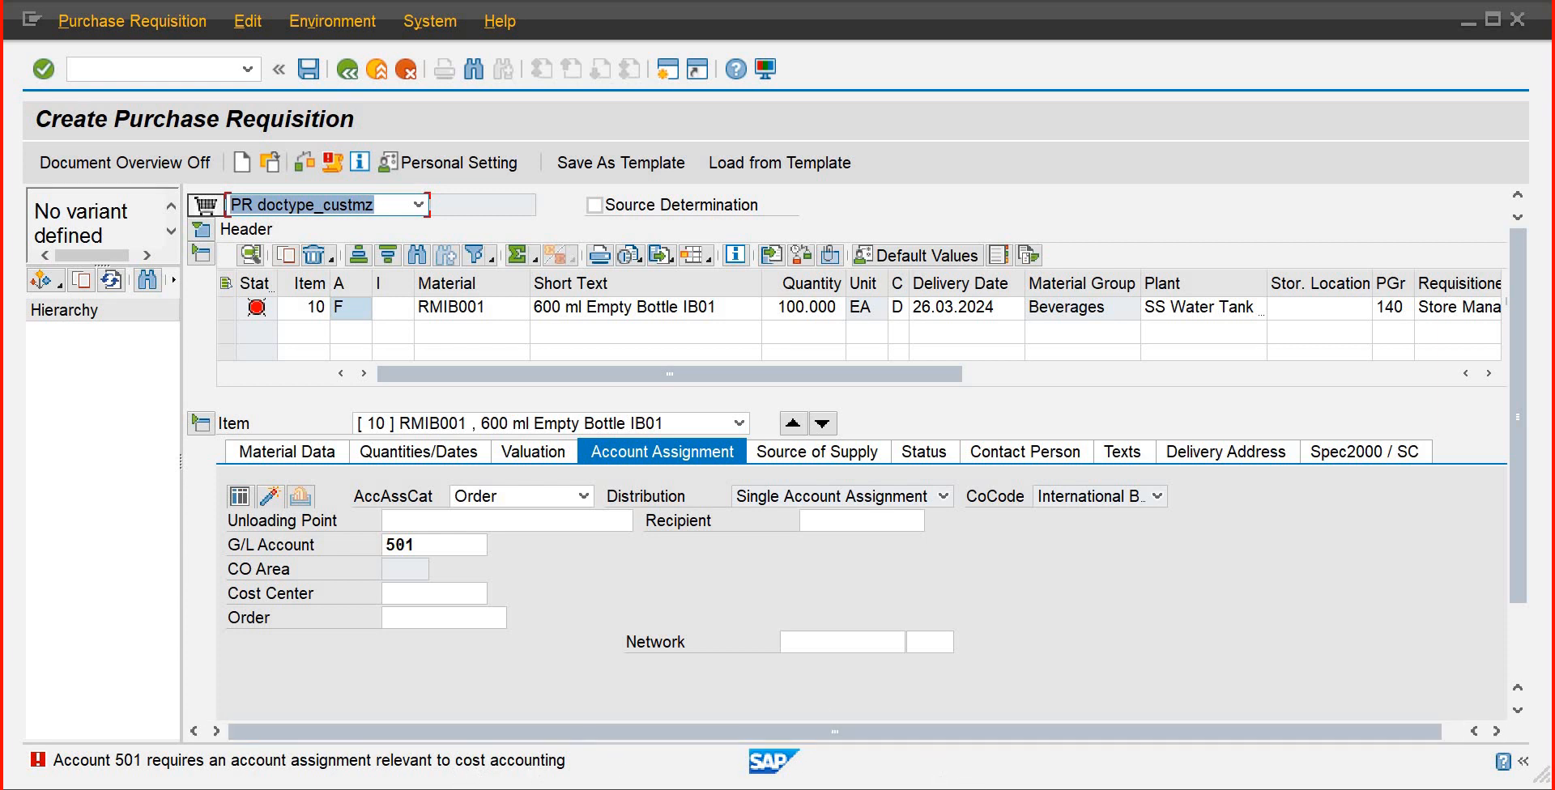
Switch to the Materials List session, start transaction /nks01 there and set the controlling area to ib01
mouse_move(847, 789)
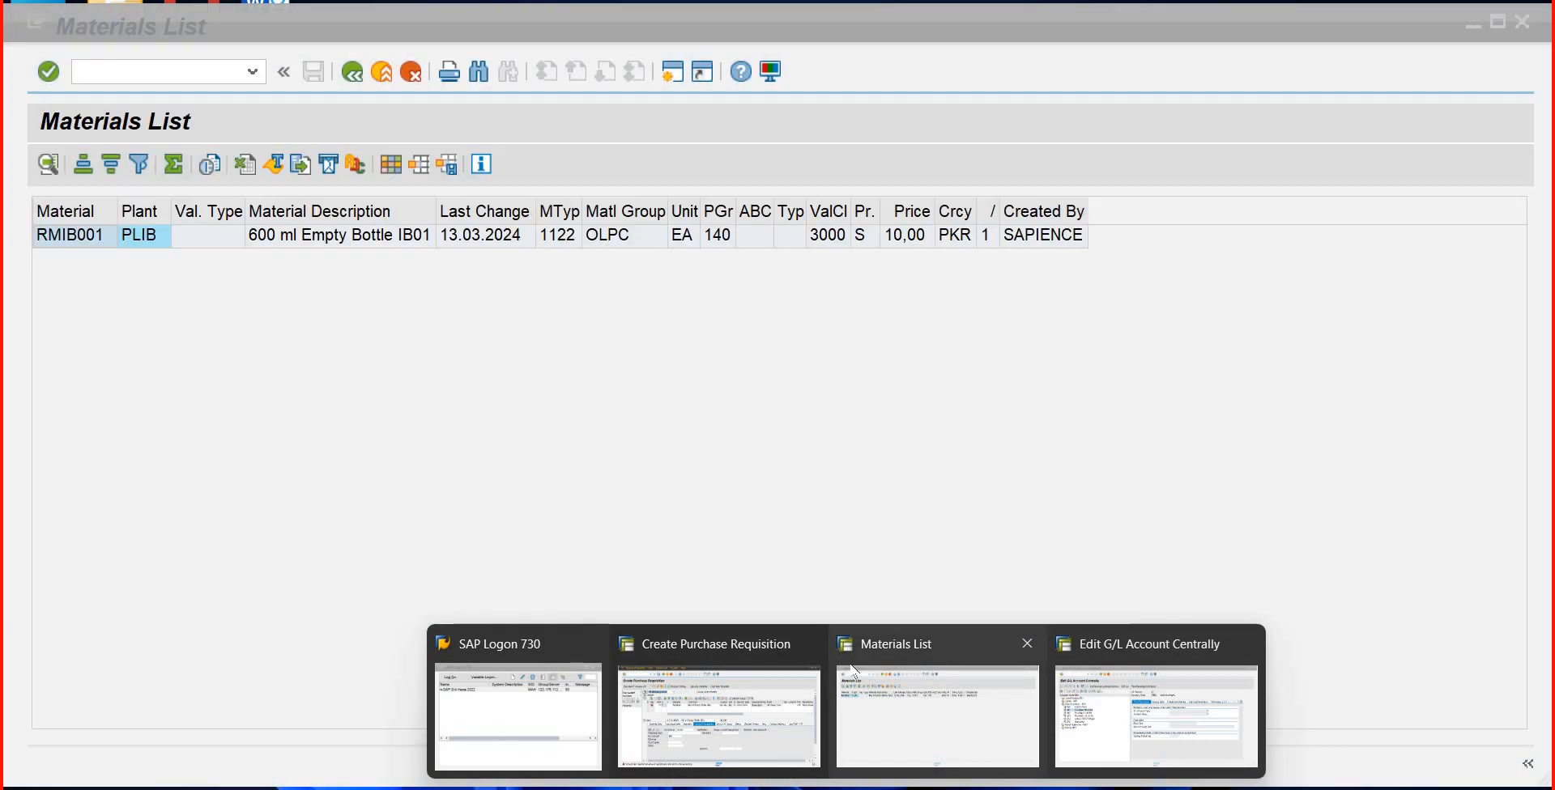
left_click(937, 717)
left_click(139, 70)
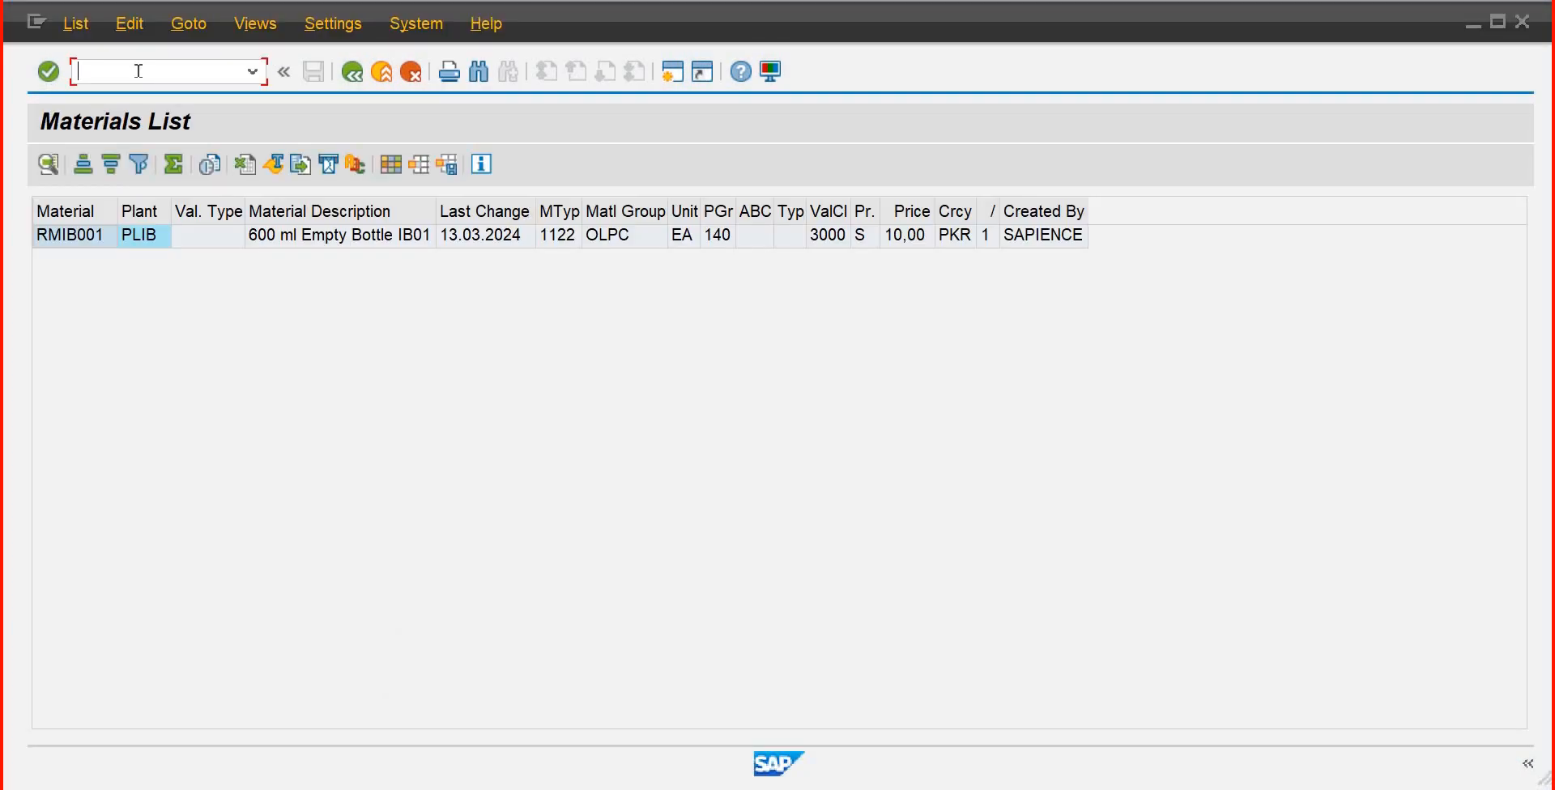
type("/nks01")
key("Return")
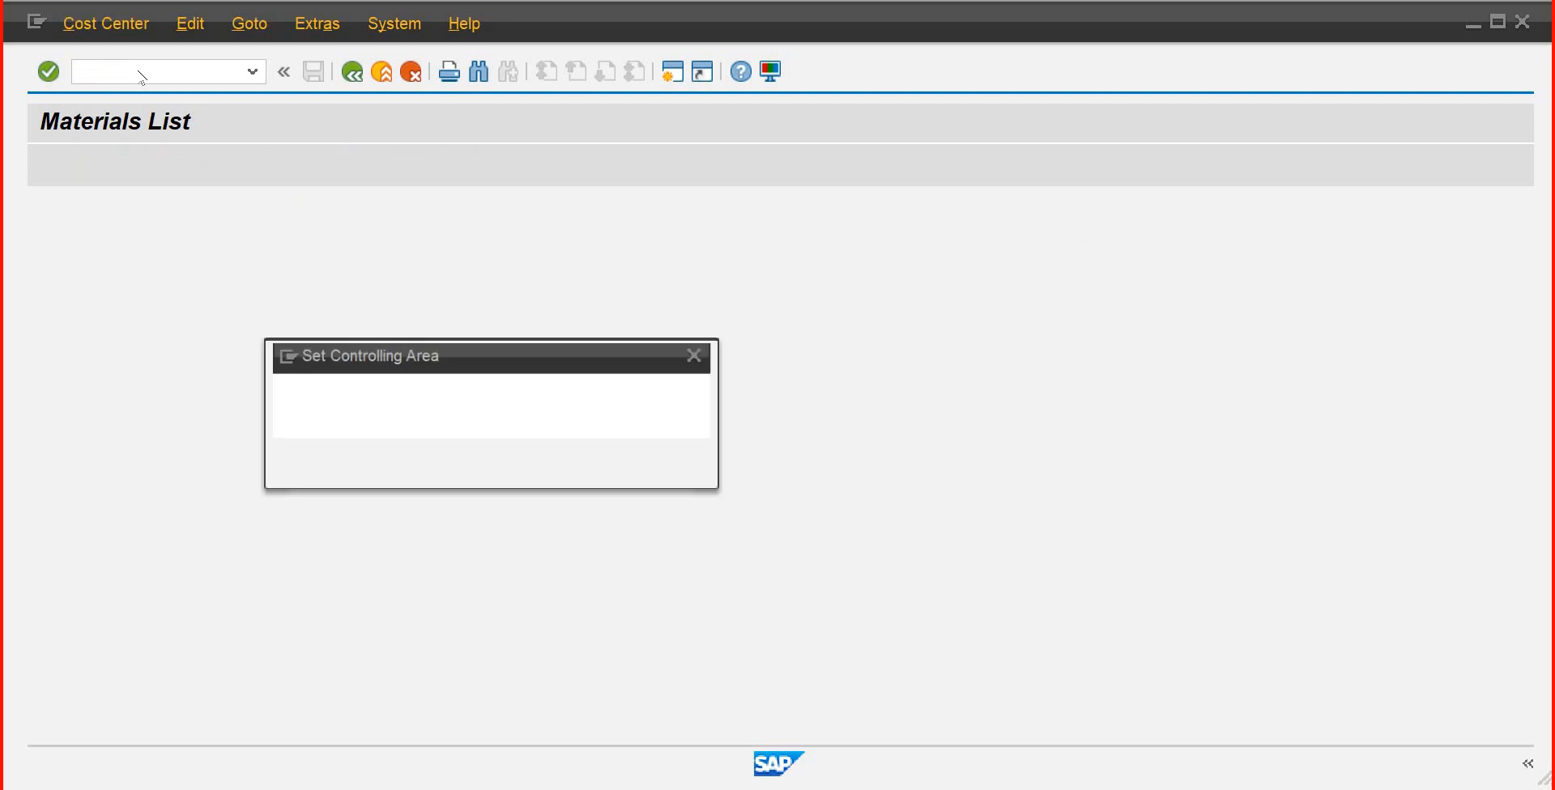
type("1b")
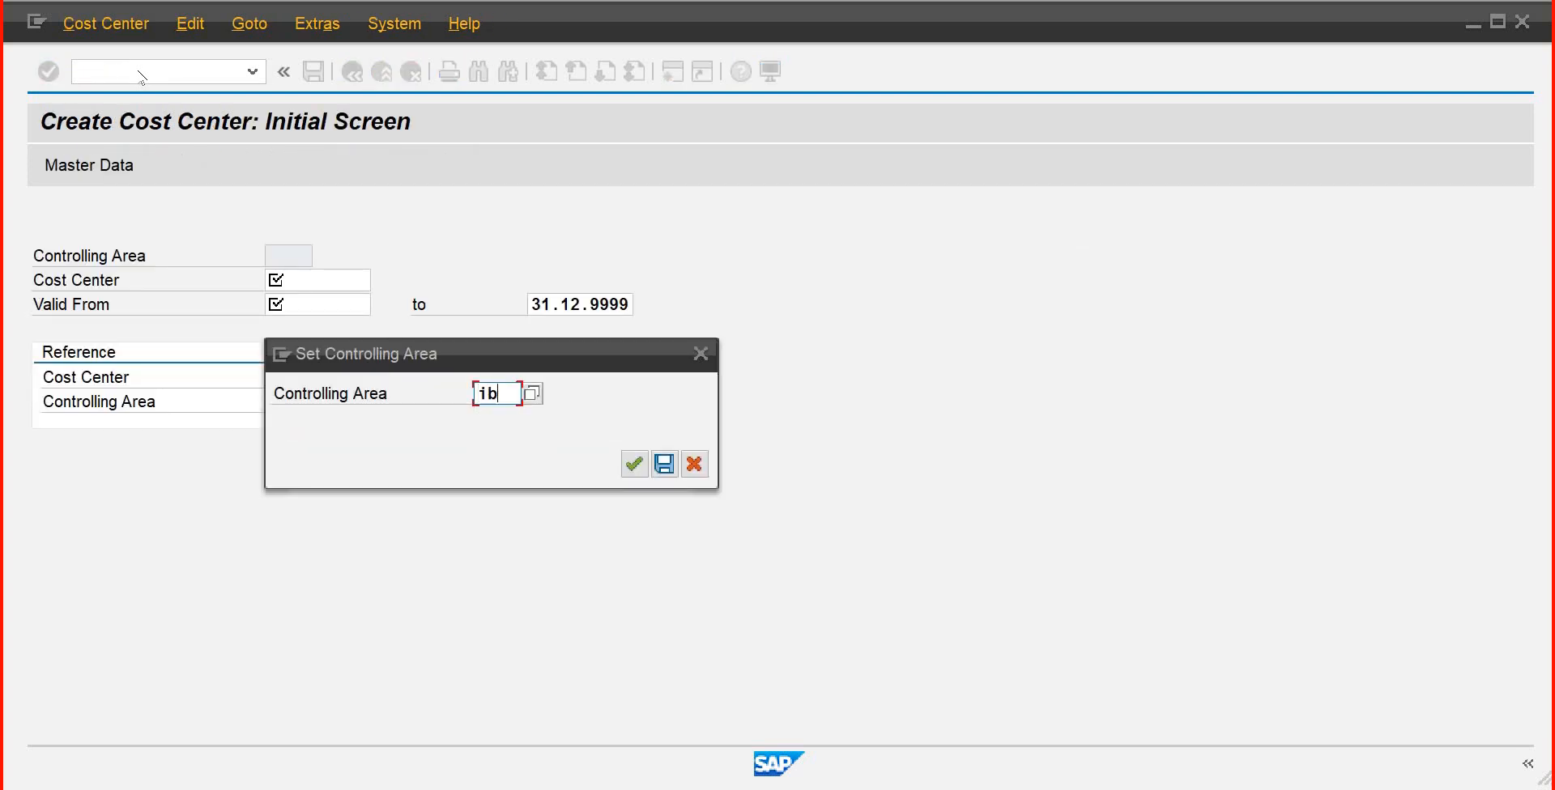
type("01")
key("Return")
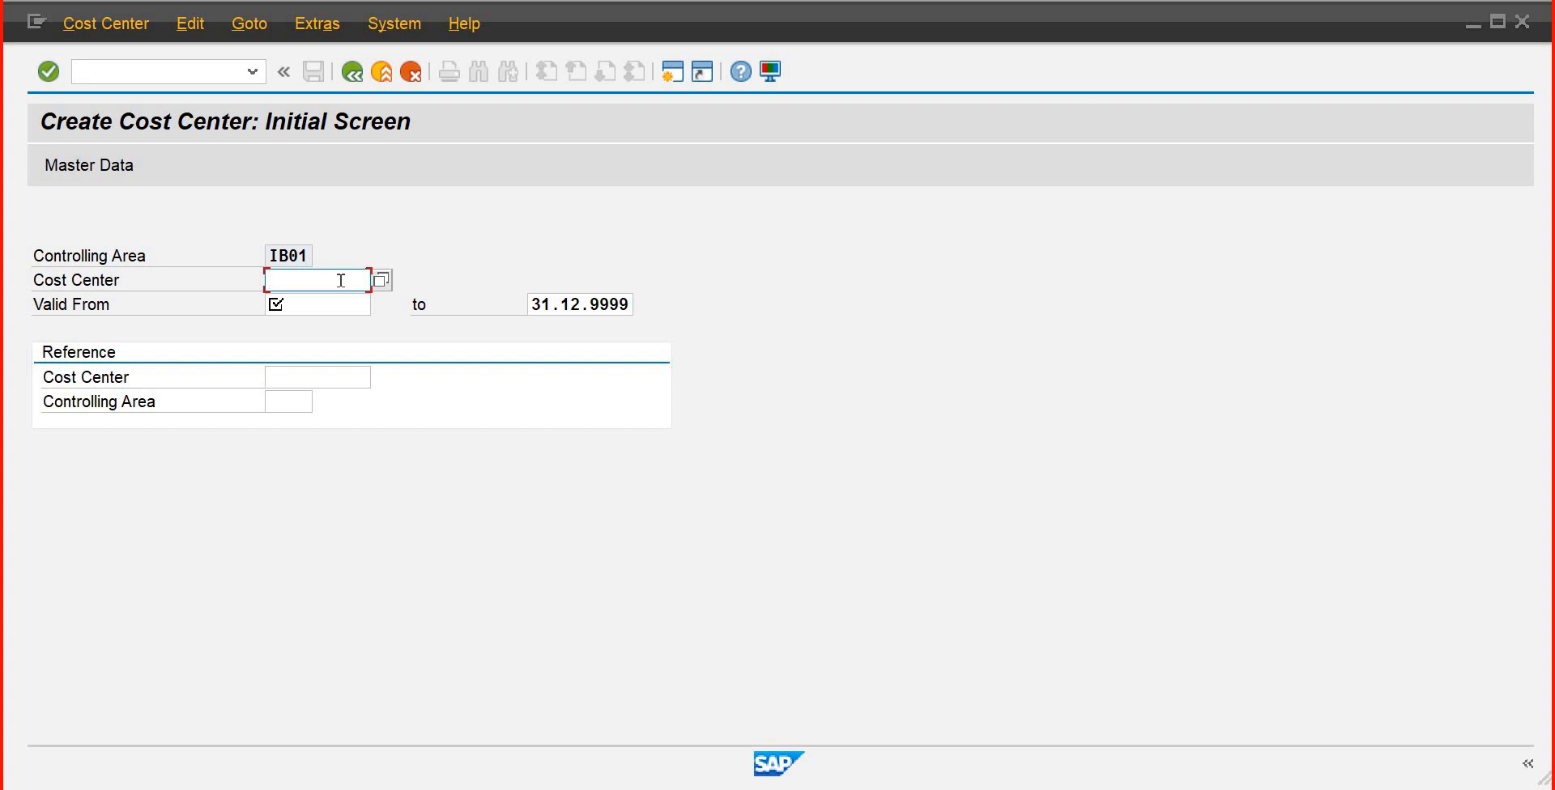
Start creating cost center 100012 with a valid-from date of 01.01.2024 and continue to its basic data
type("1")
key("Down")
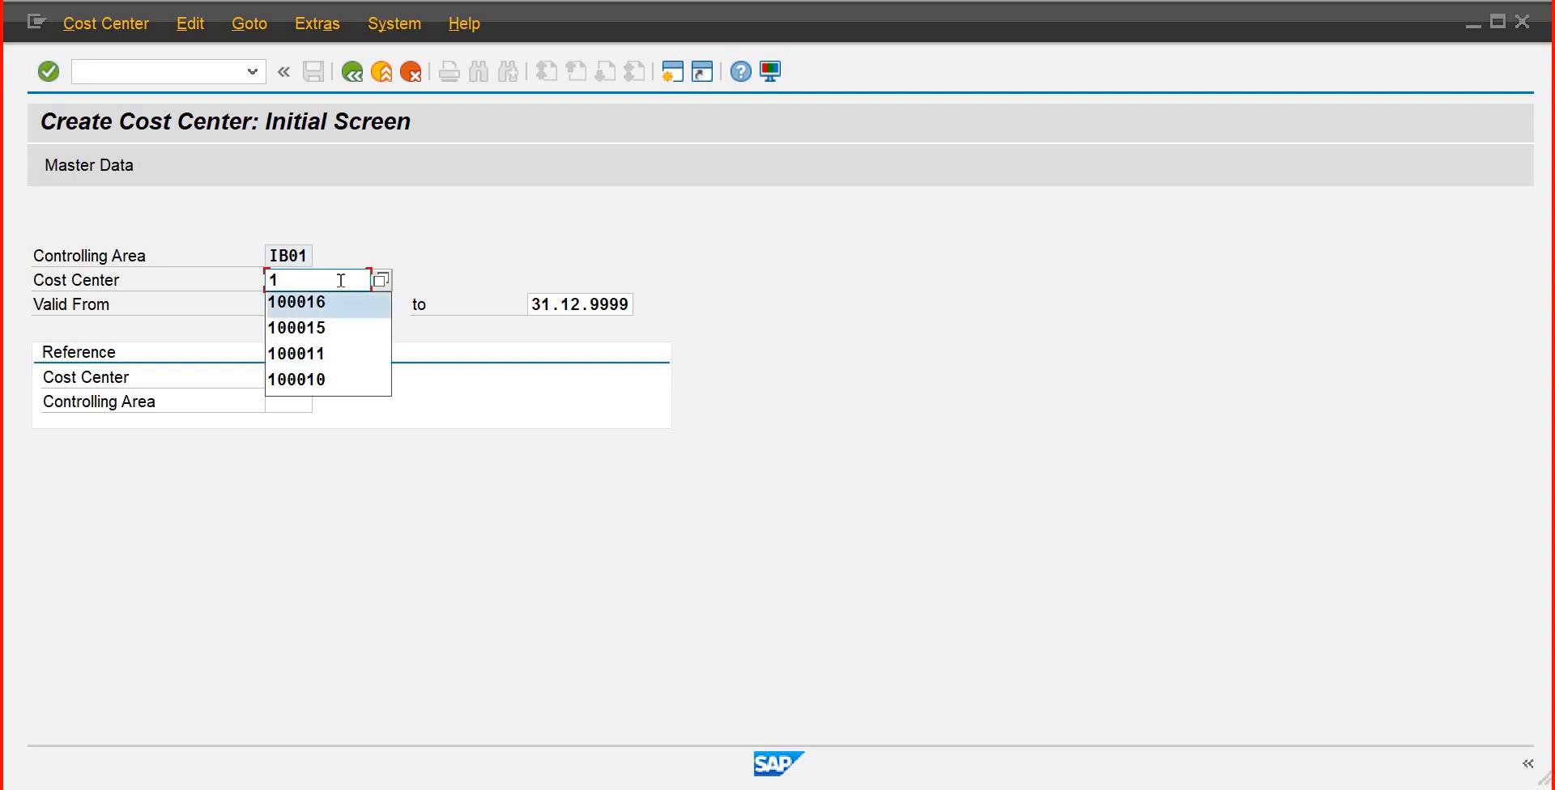
key("BackSpace")
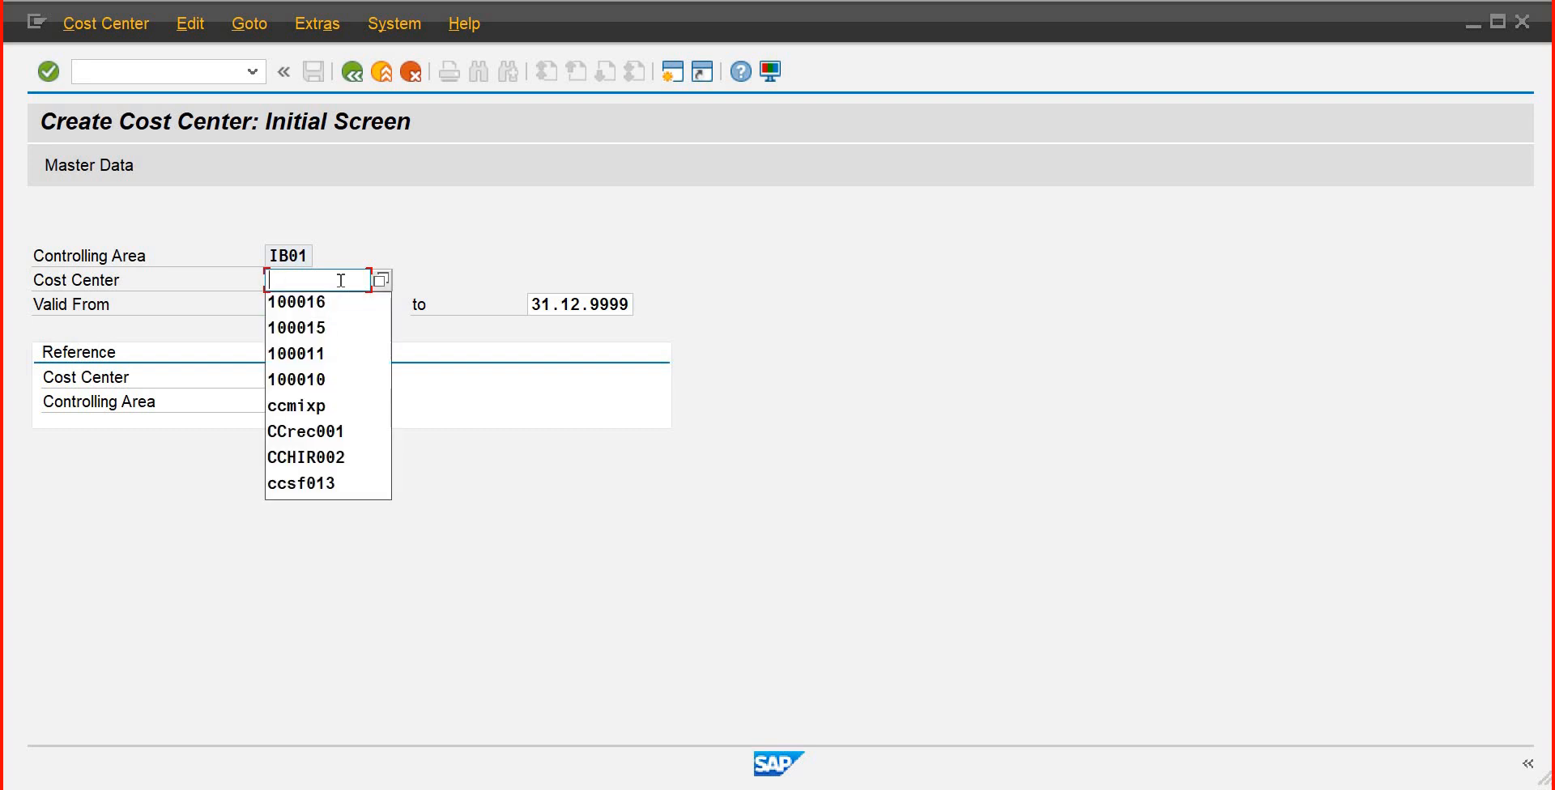
type("1000")
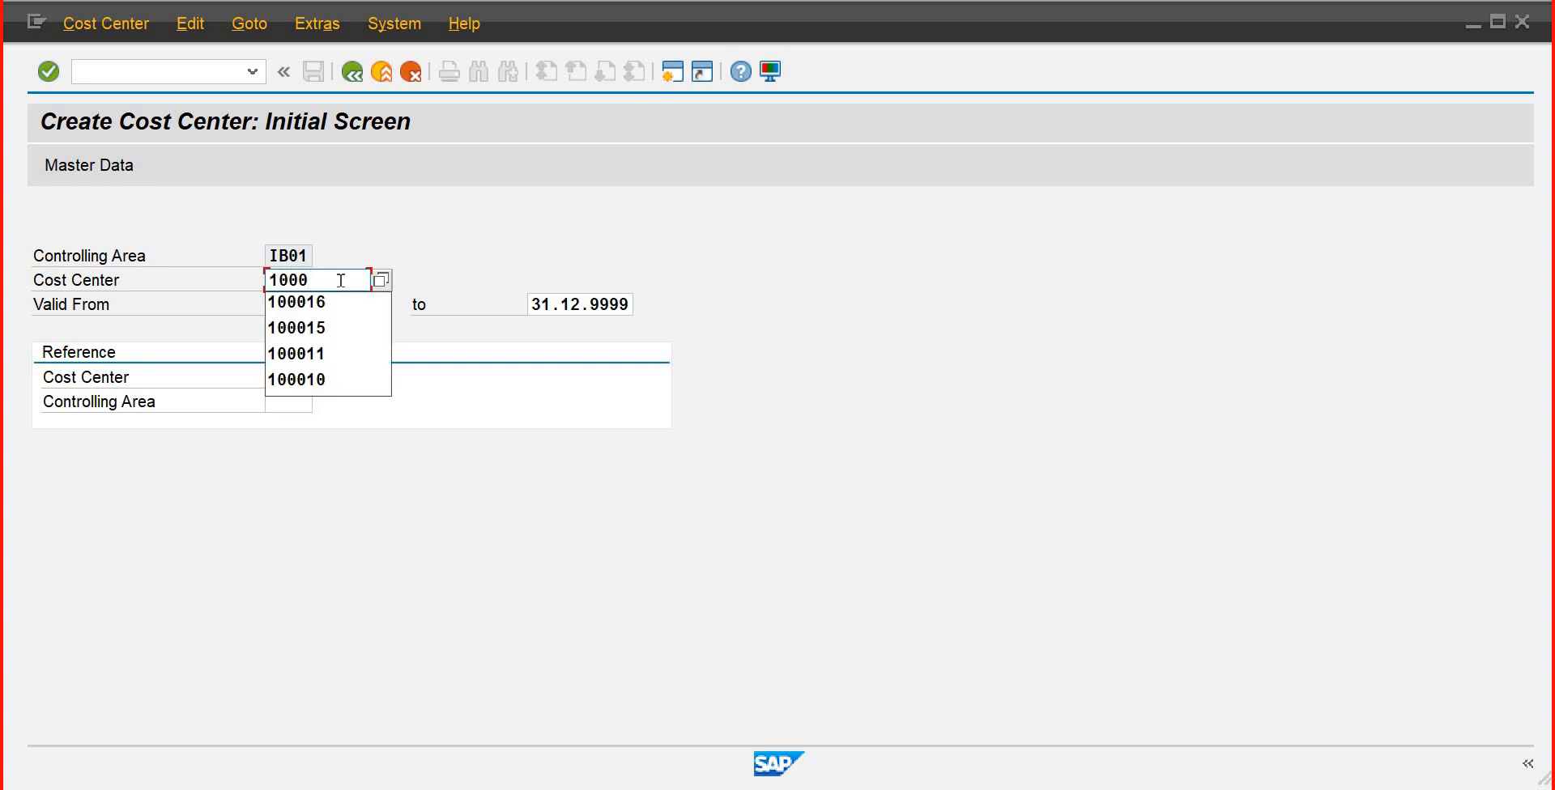
type("12")
key("Return")
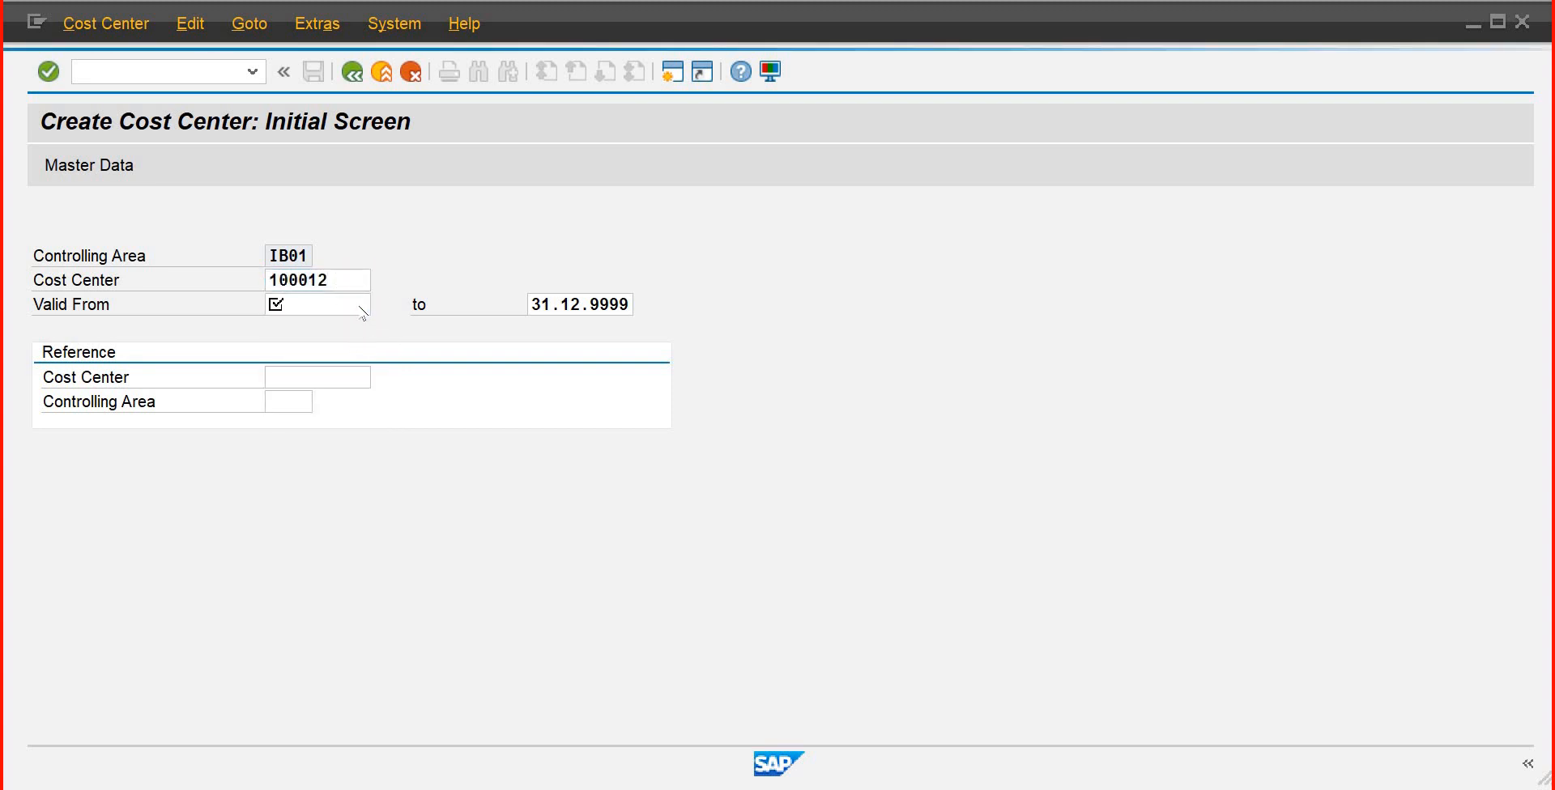
type("01.")
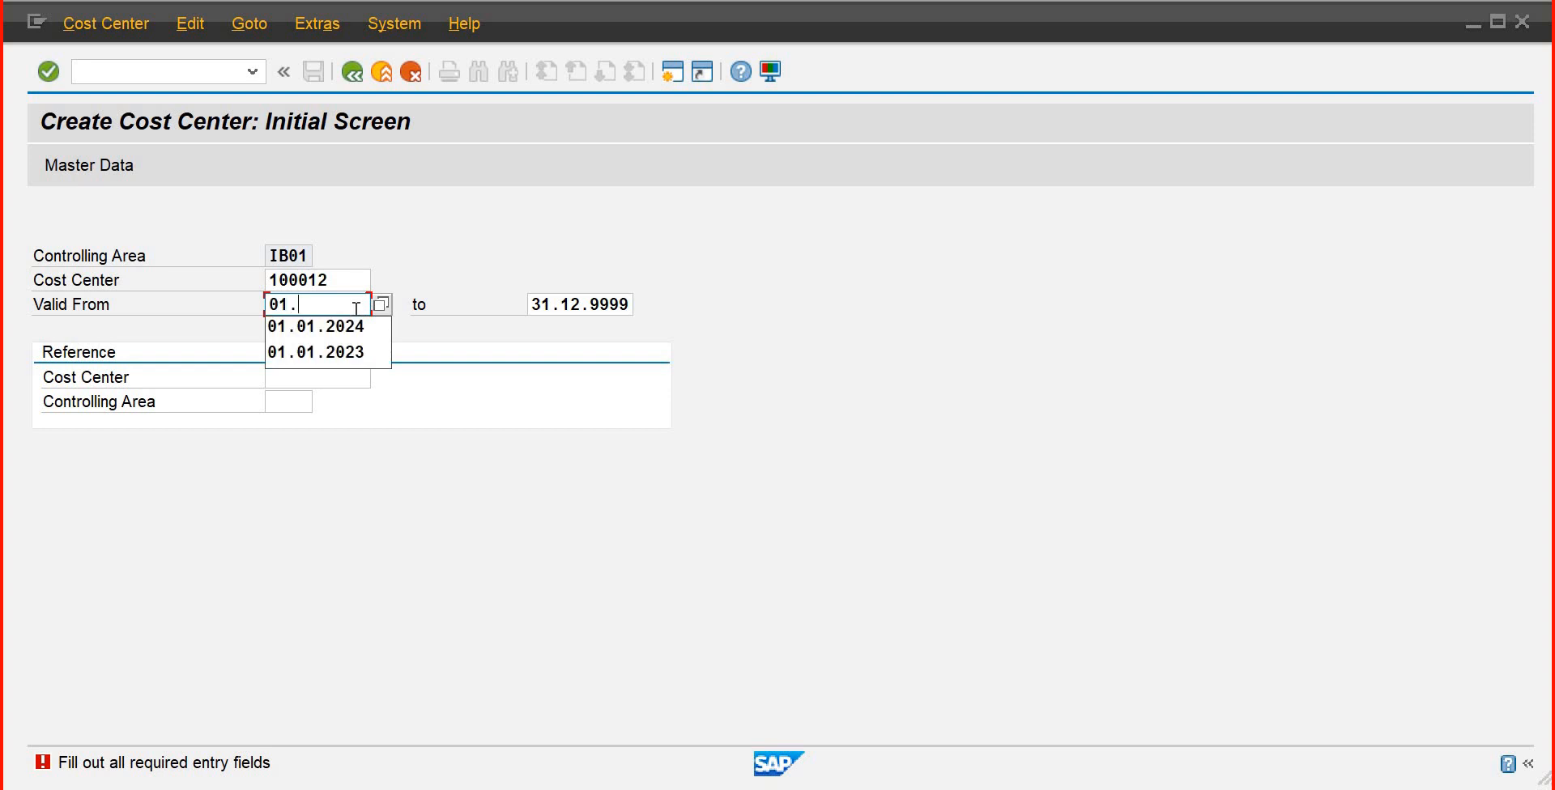
type("01.")
left_click(357, 327)
key("Return")
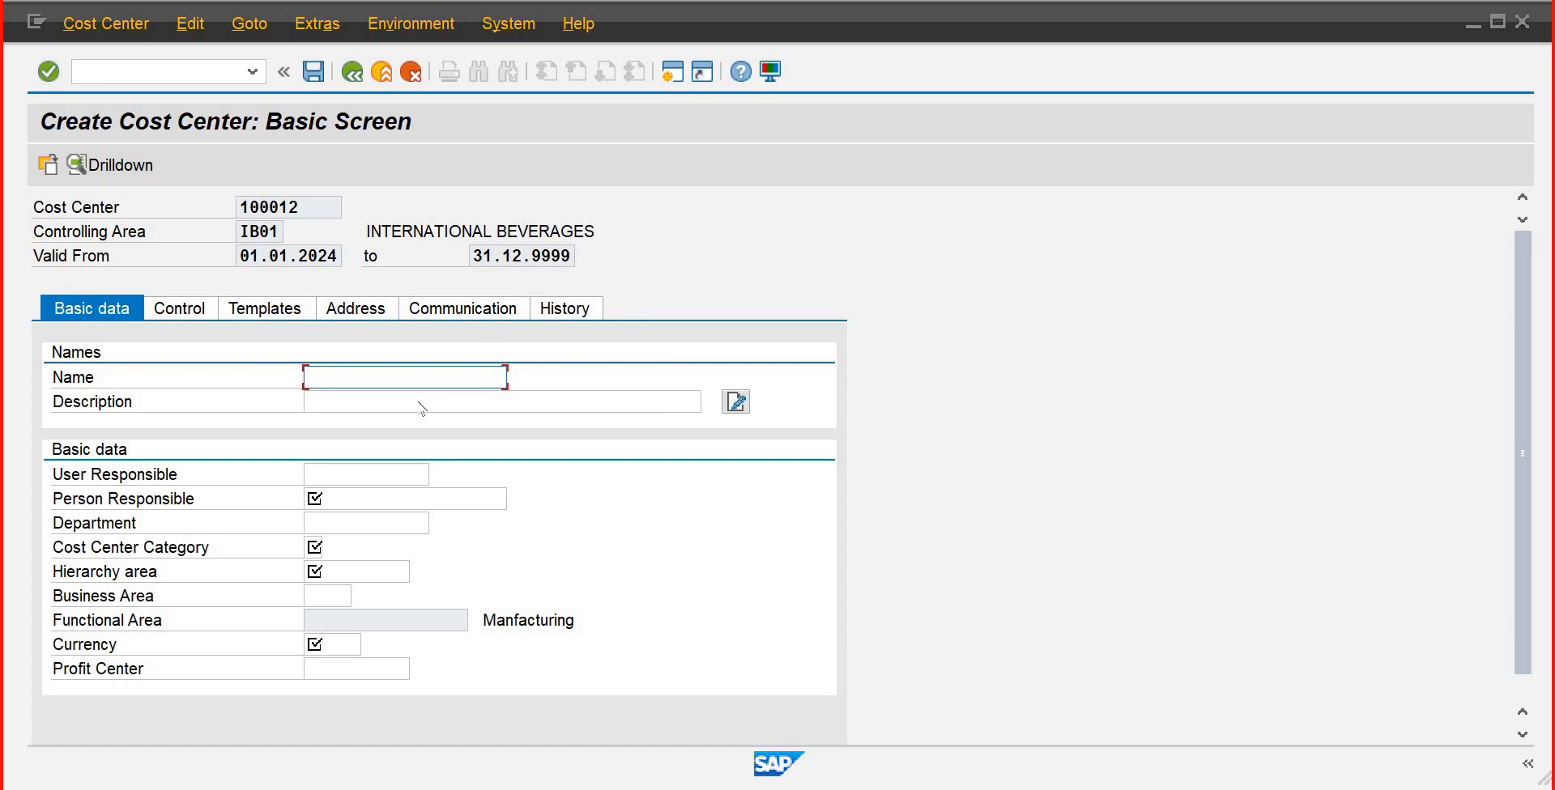
Name the cost center Purchase Dept and give it the description Purchase Department
type("Purchase Dept")
left_click(414, 402)
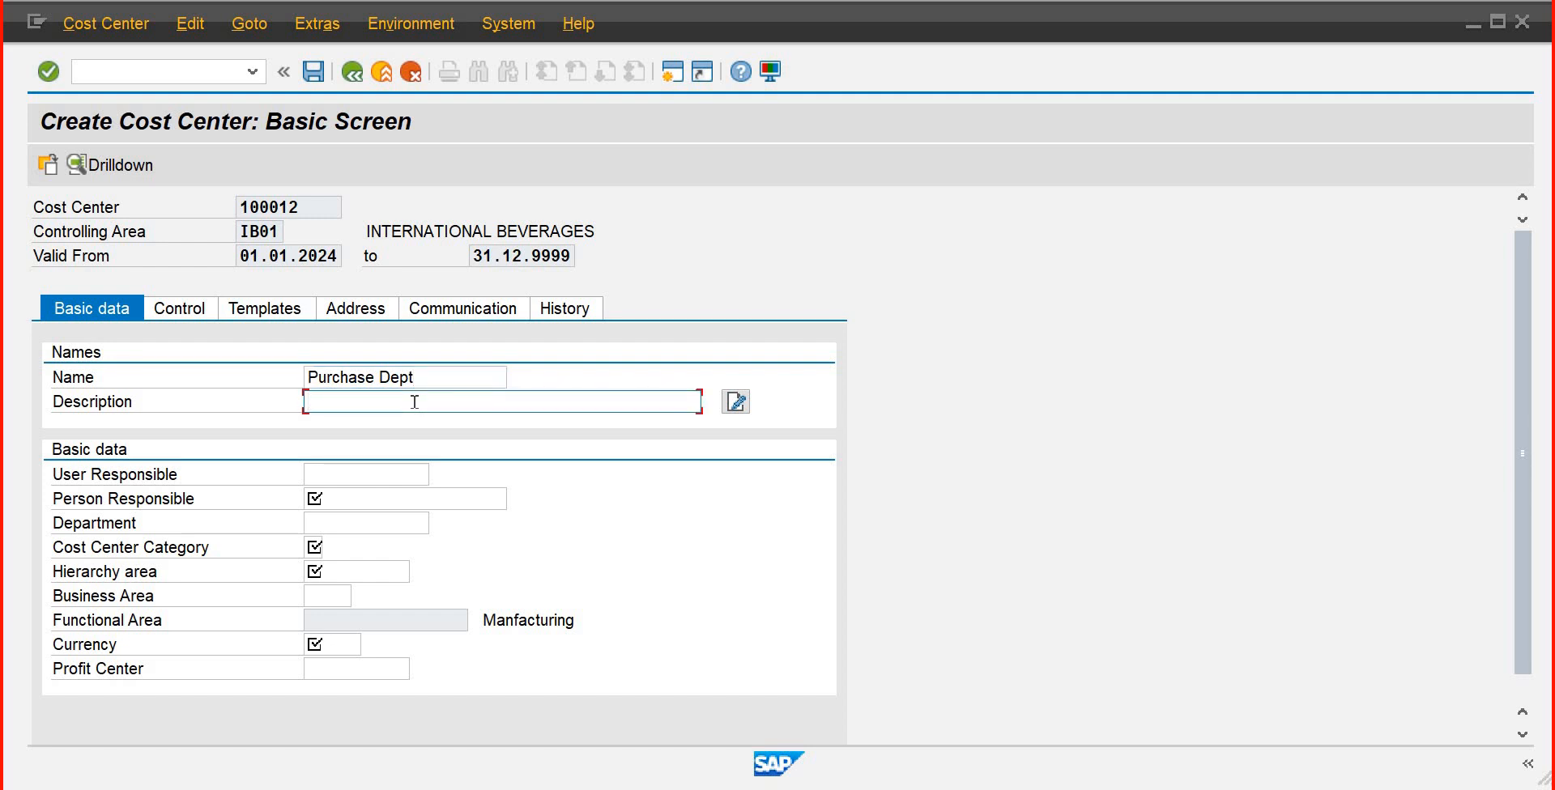
type("D")
key("BackSpace")
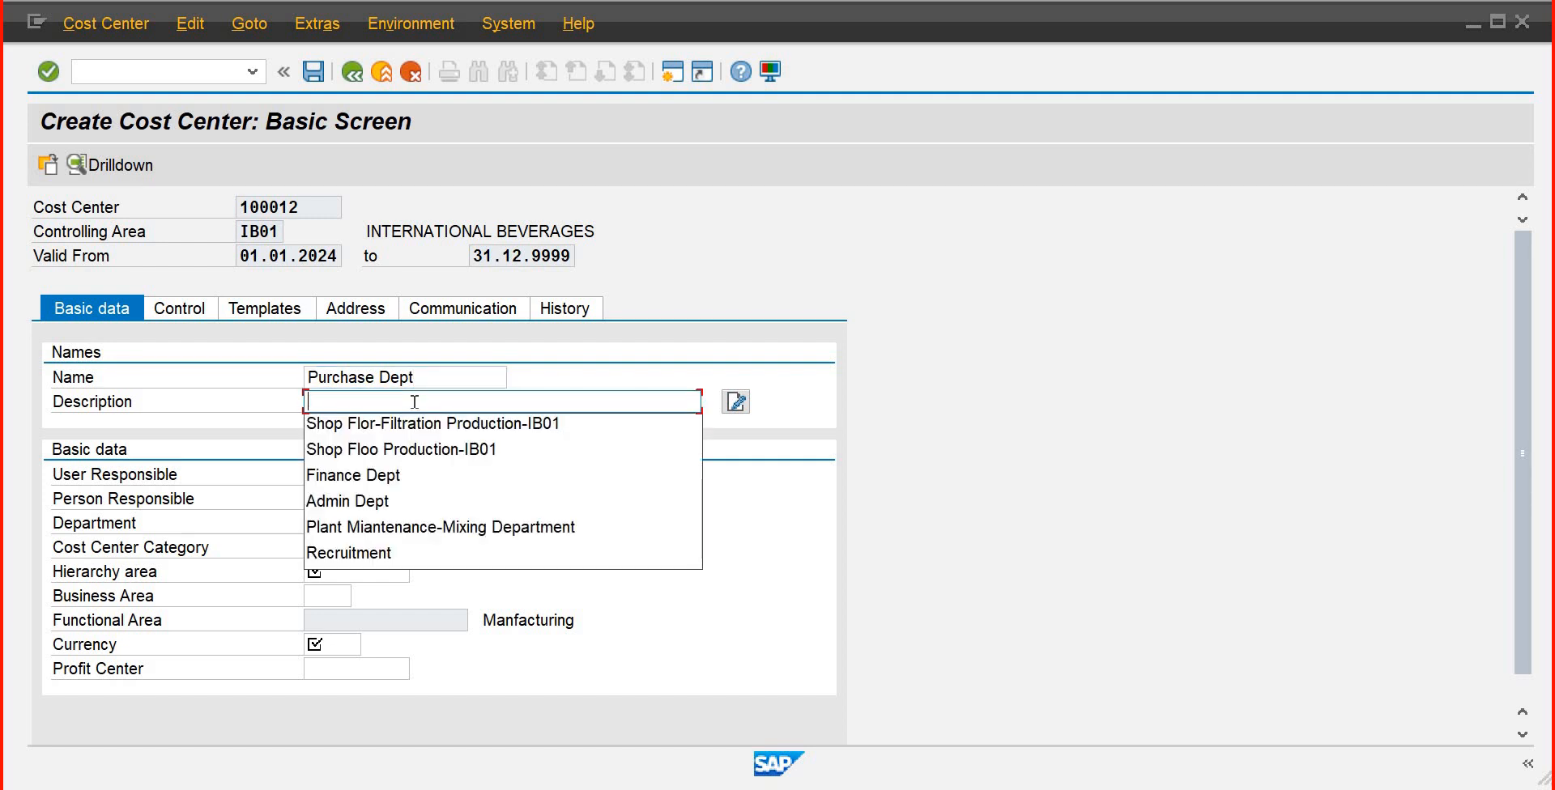
type("Purchase")
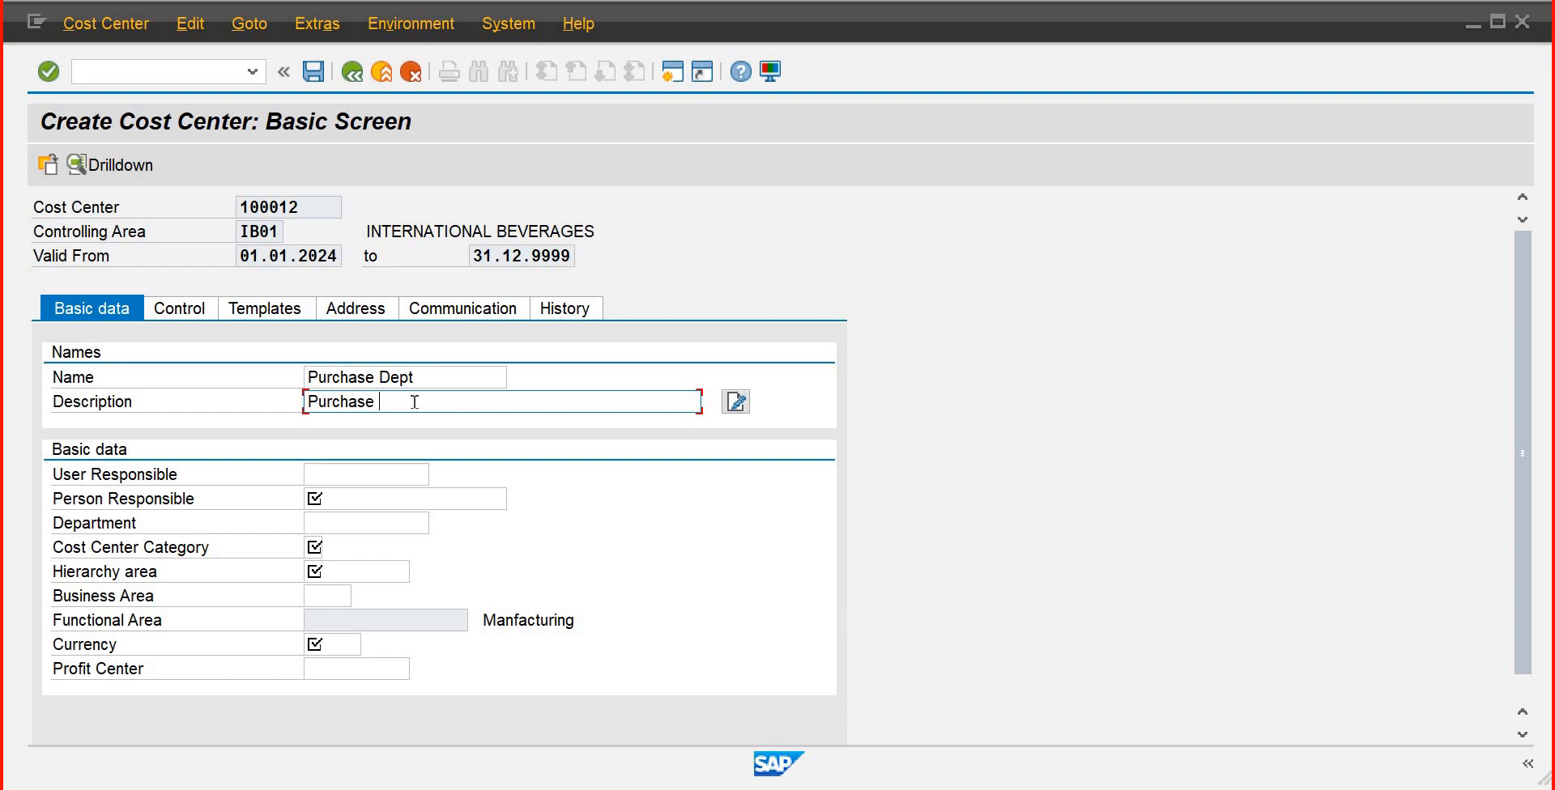
type("Department")
Set the user responsible to sapience, the person responsible to Purchase Manager and the department to Purchase
left_click(340, 474)
type("Sa")
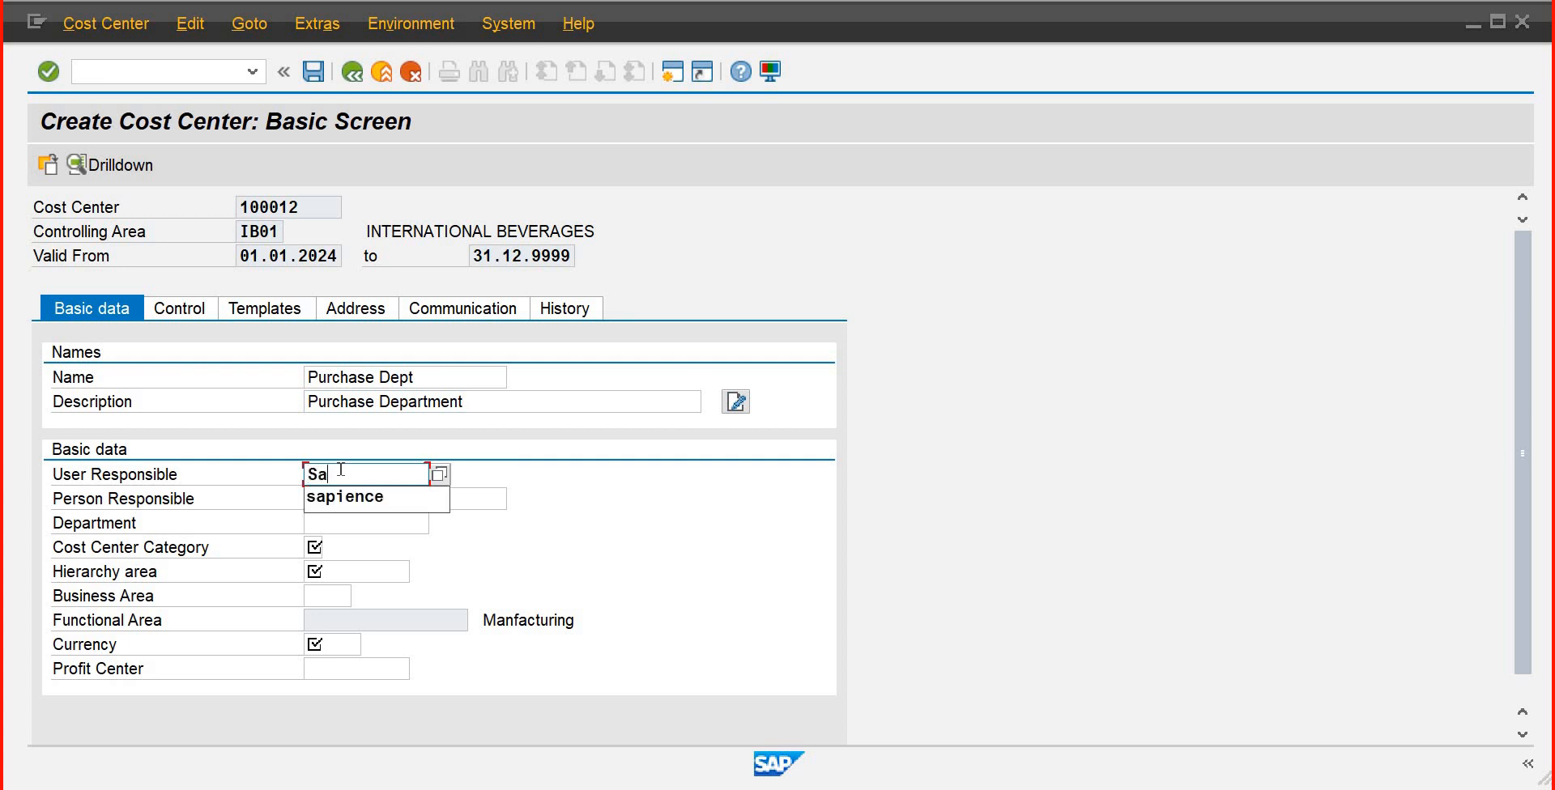
left_click(360, 495)
left_click(360, 497)
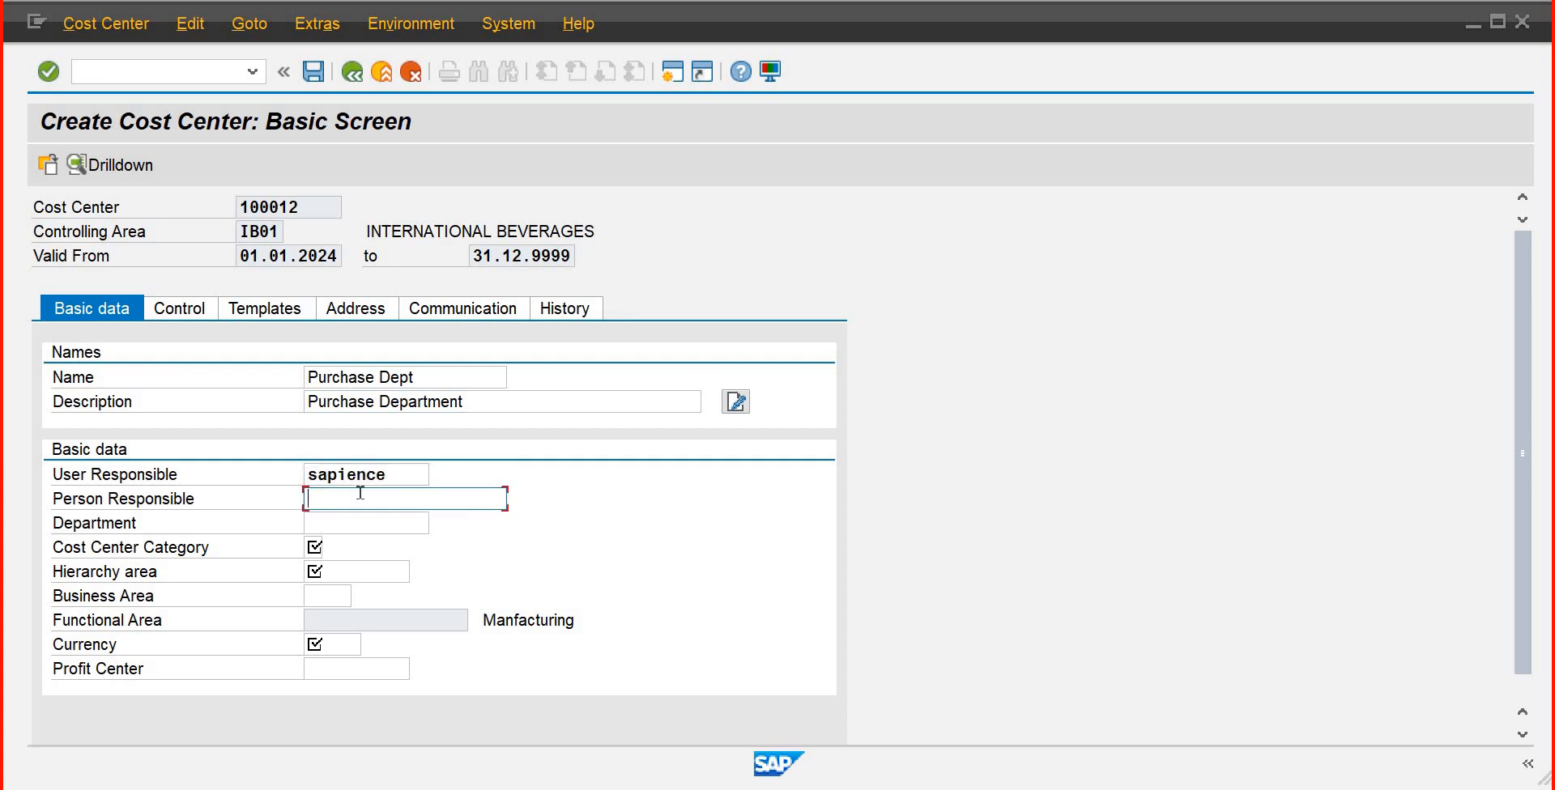
type("P")
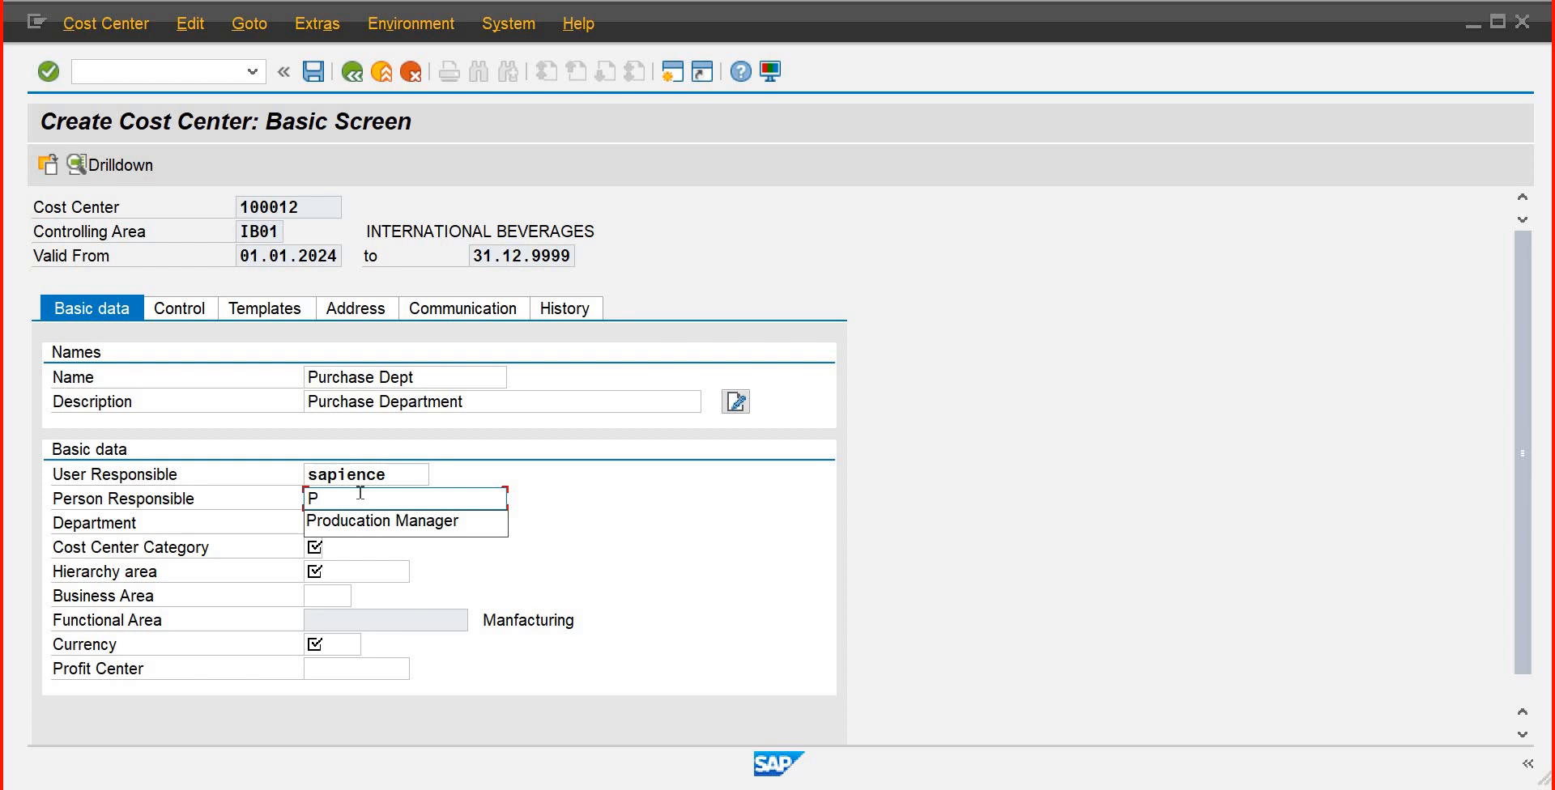
type("urc")
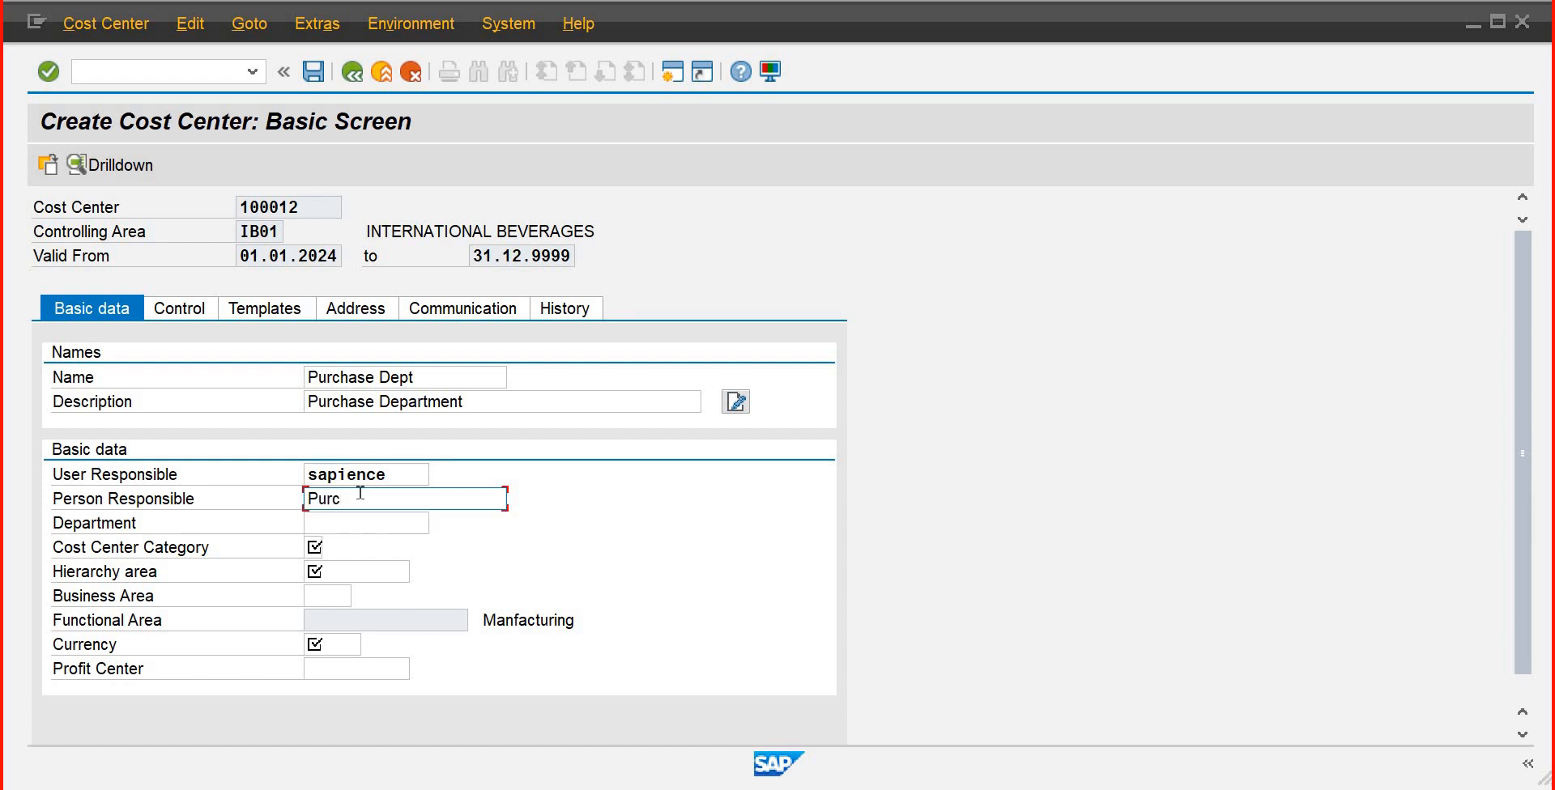
type("hase Manage")
key("Tab")
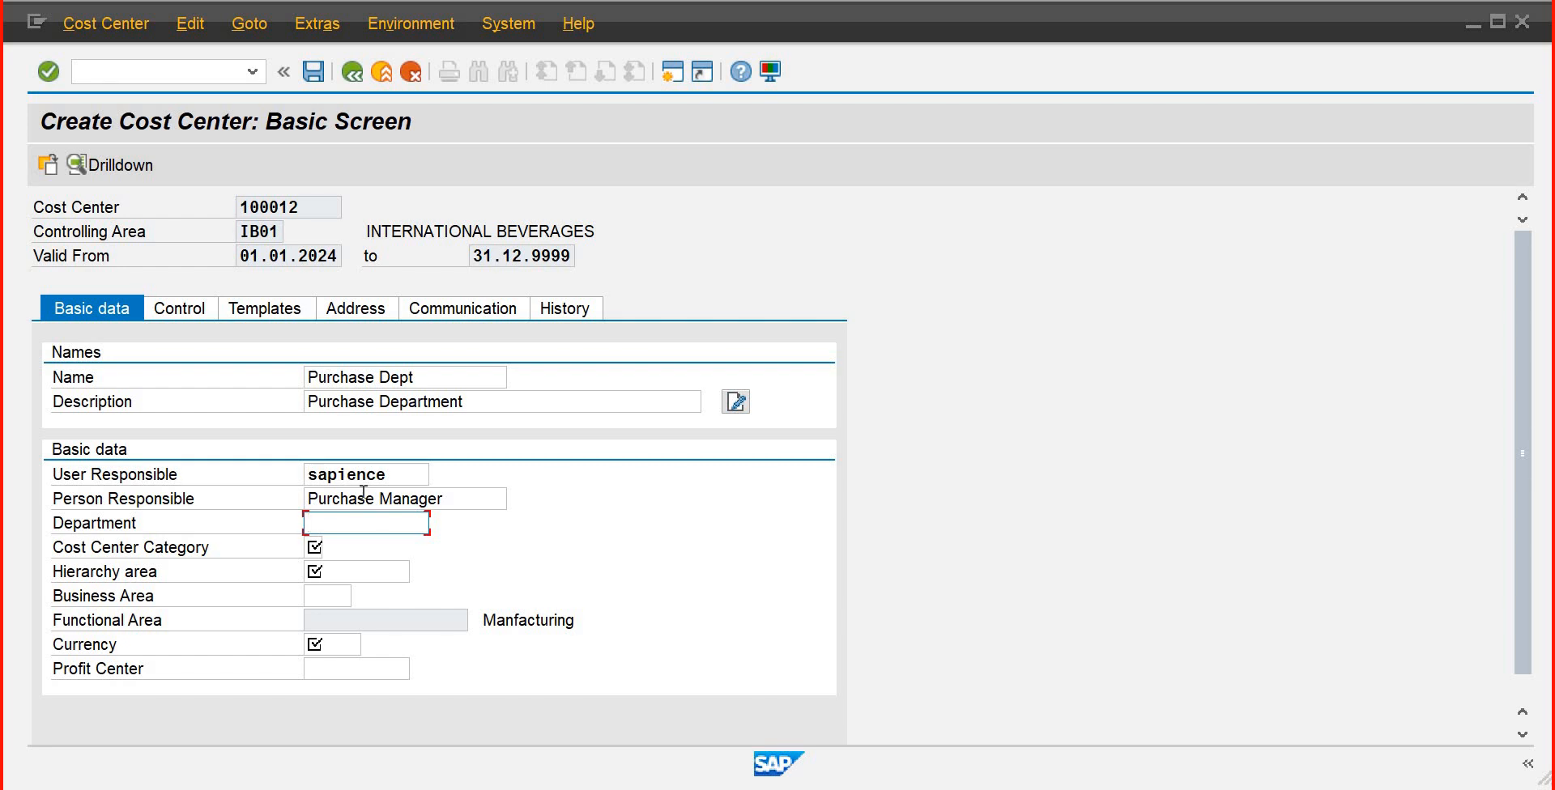
type("P")
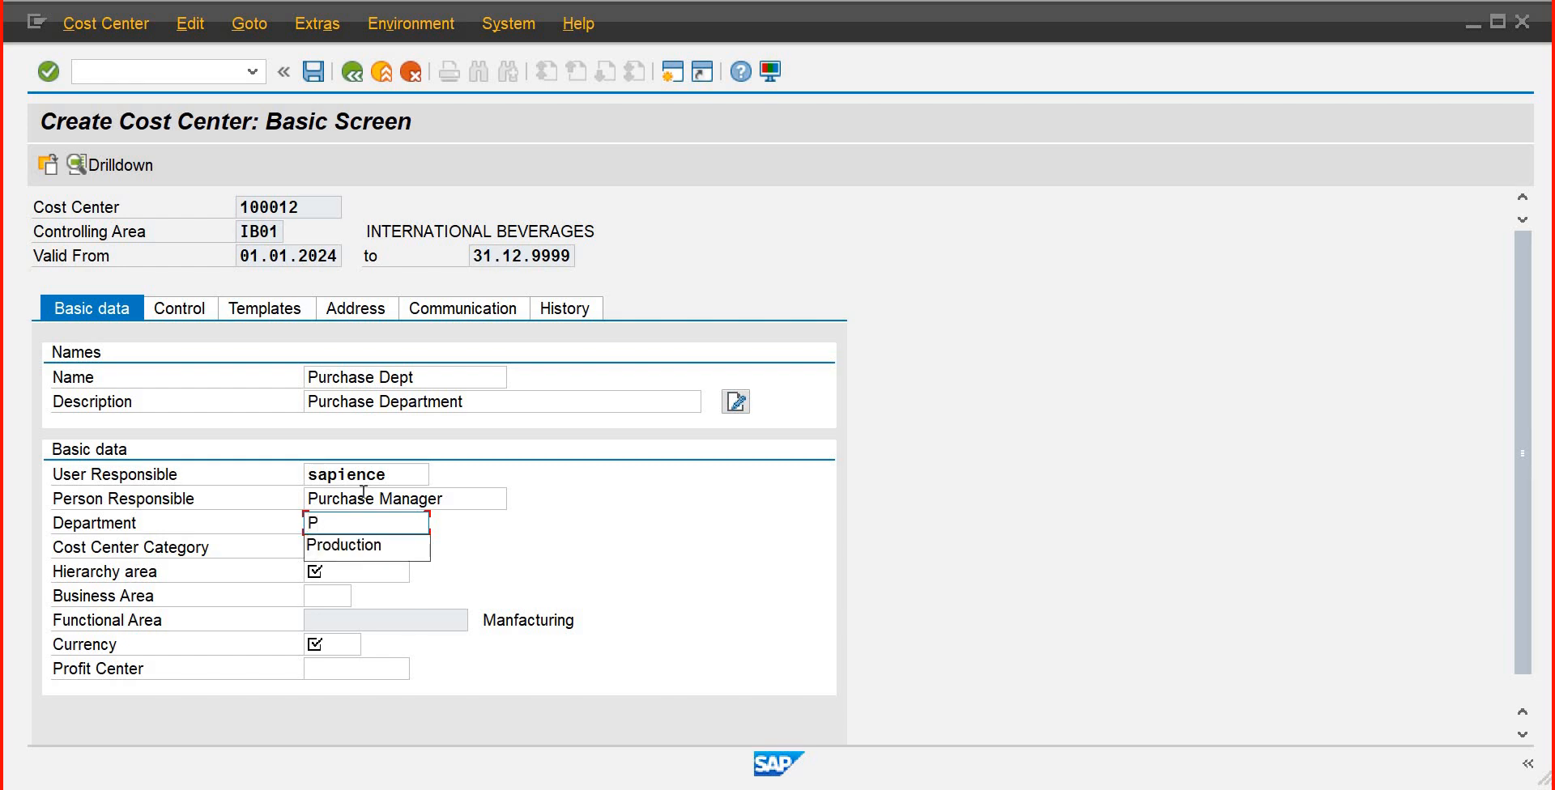
type("urchase")
key("Tab")
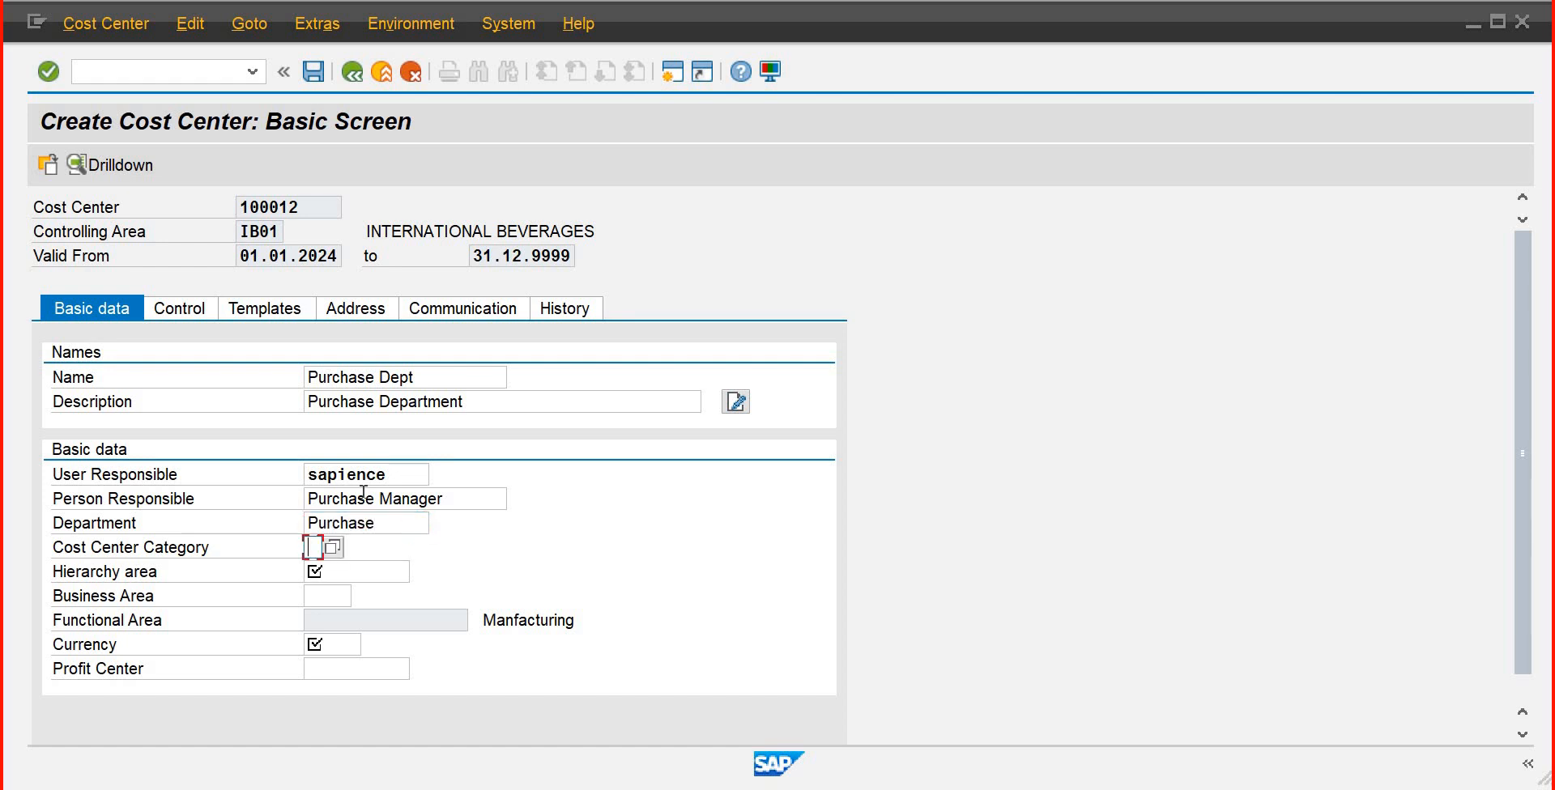
Assign cost center category L (Management) and hierarchy area SHIB01 to the cost center
left_click(332, 549)
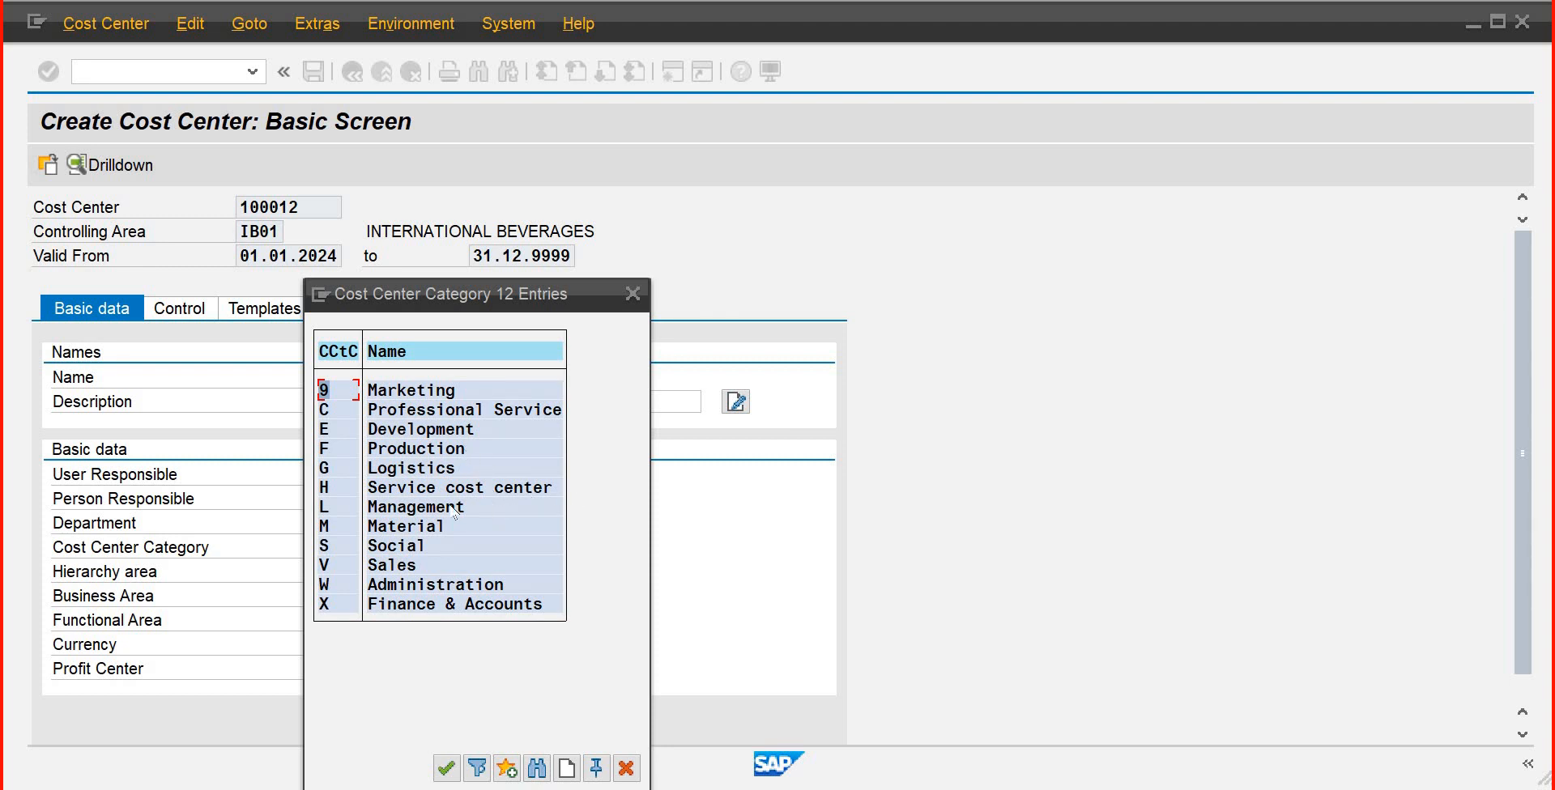
double_click(421, 507)
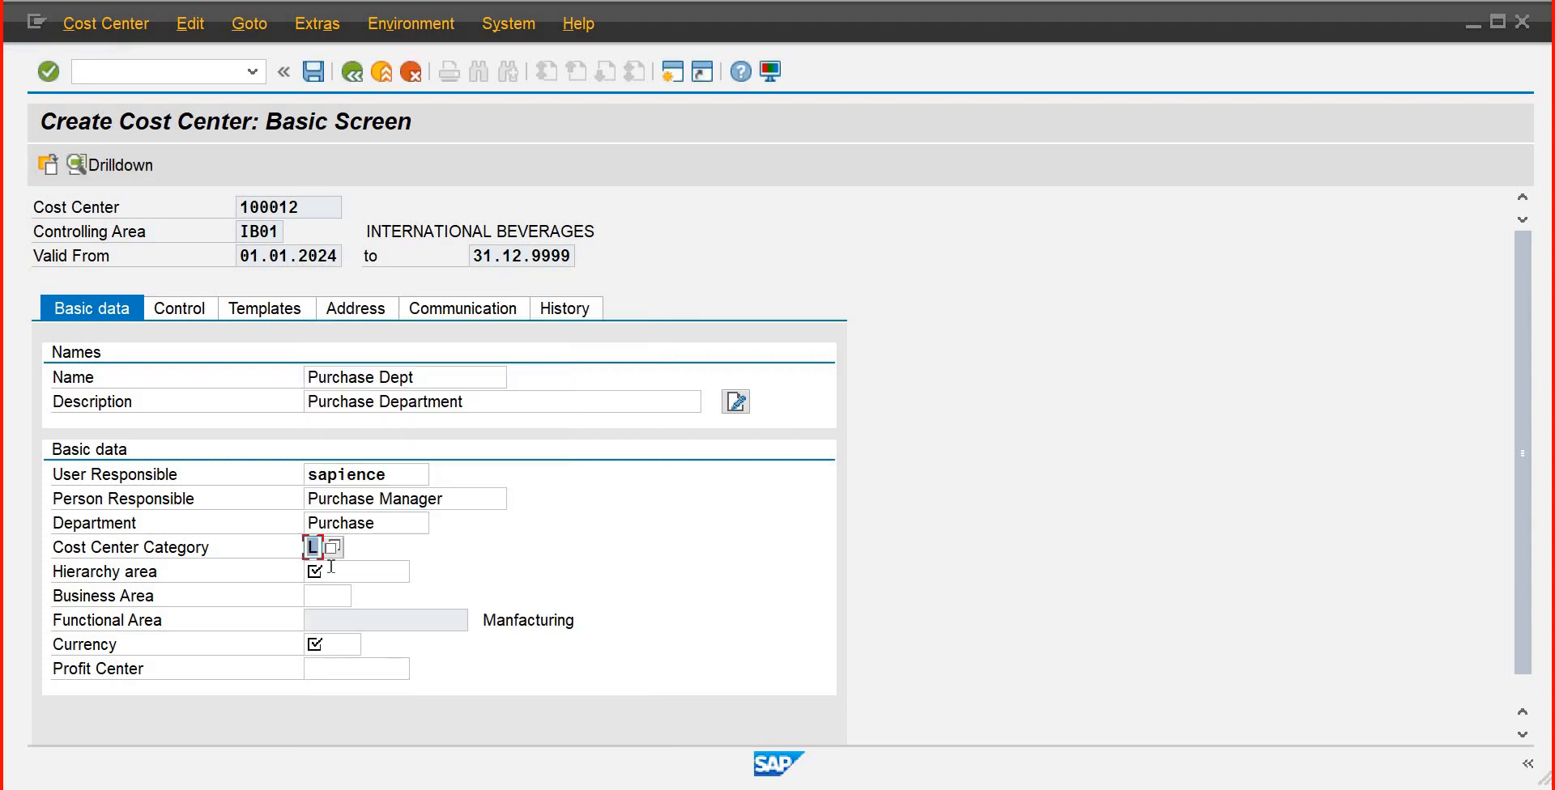
left_click(336, 568)
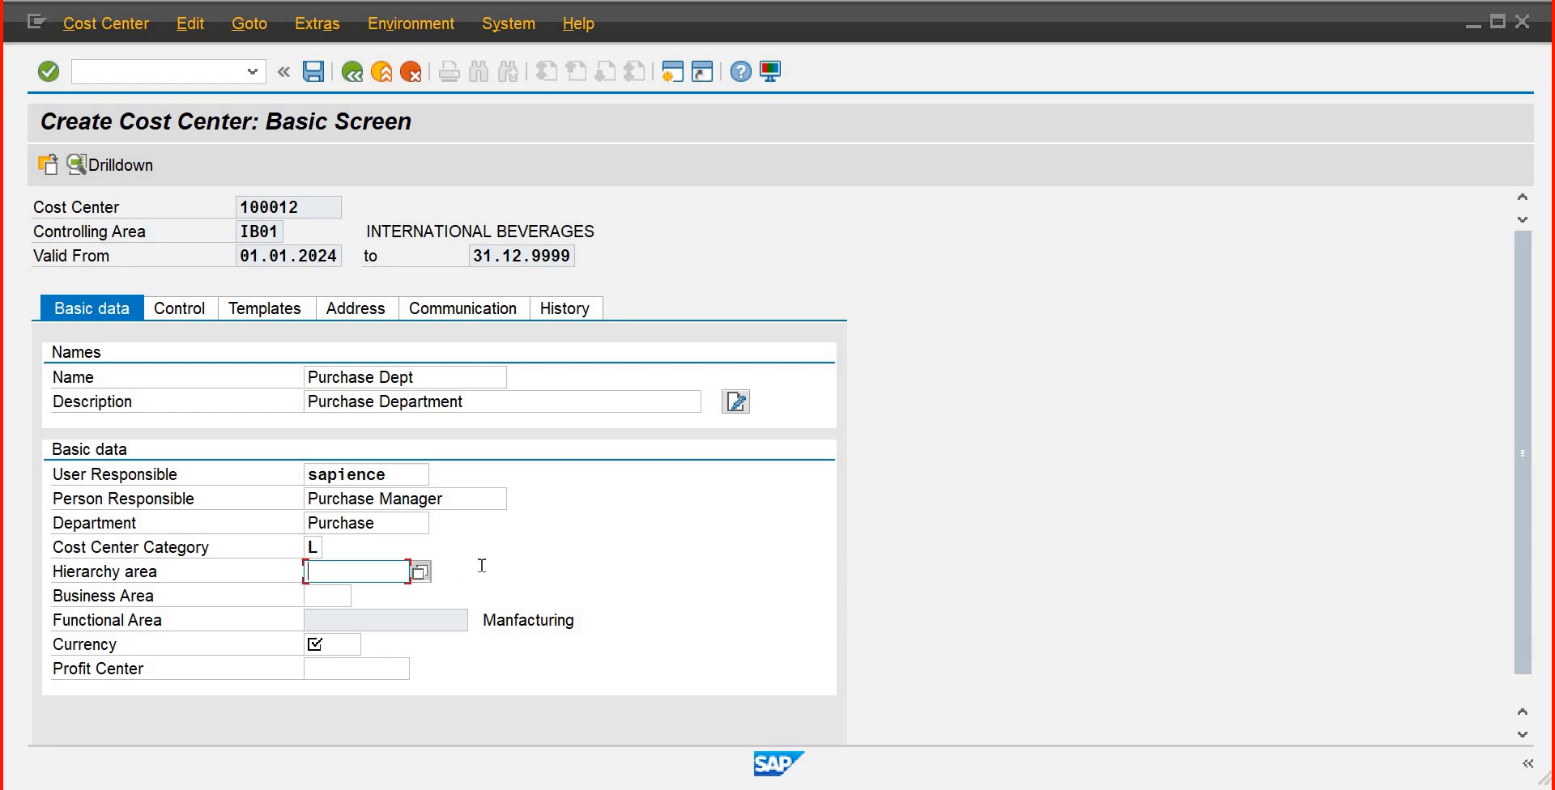
key("F4")
Set the business area to baib, the currency to pkr and the profit center to 500010, and save the cost center
left_click(336, 595)
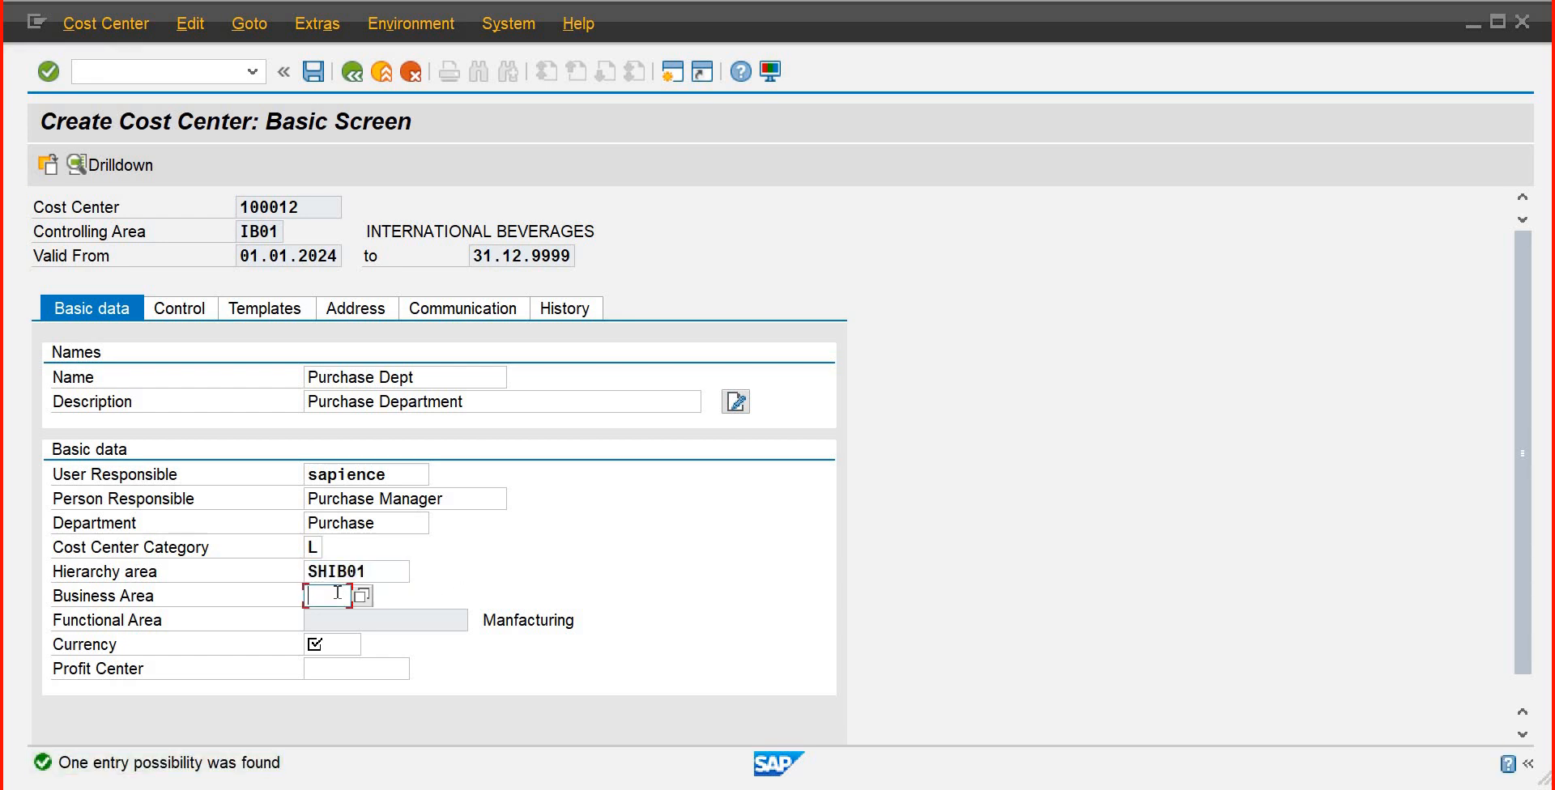
type("bai")
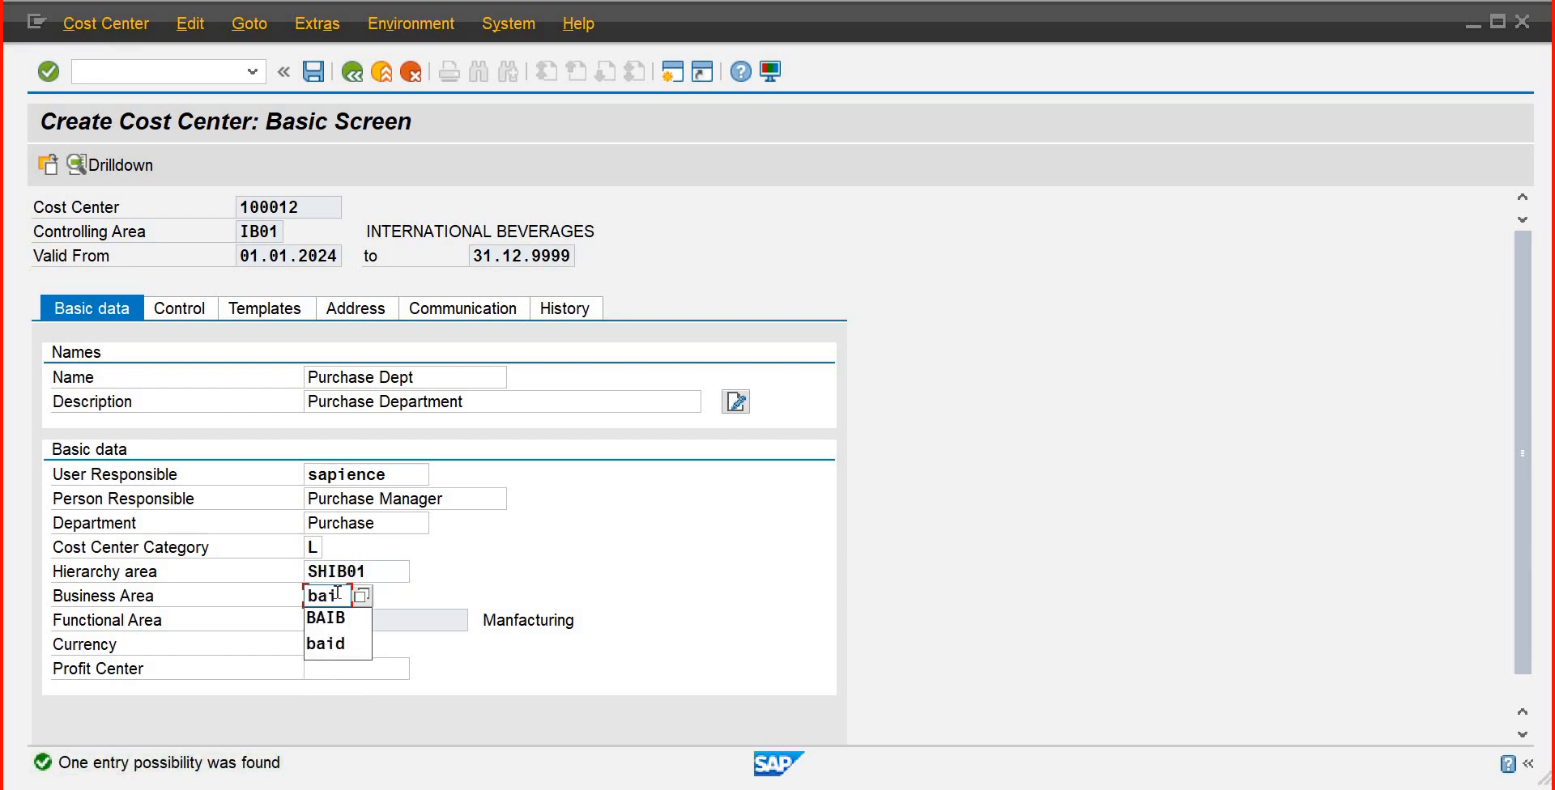
type("b")
key("Tab")
type("pkr")
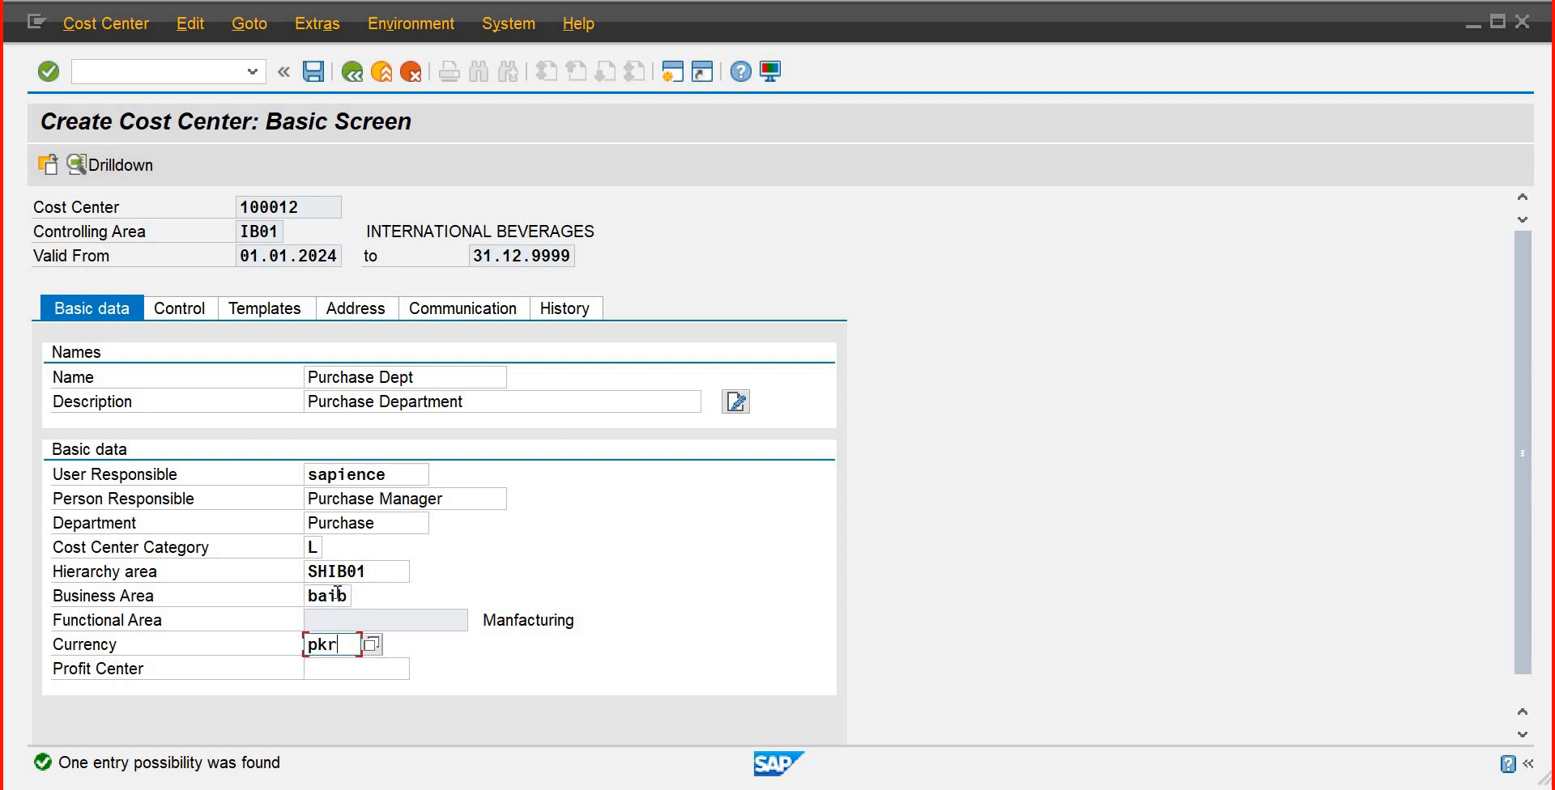
key("Tab")
type("5")
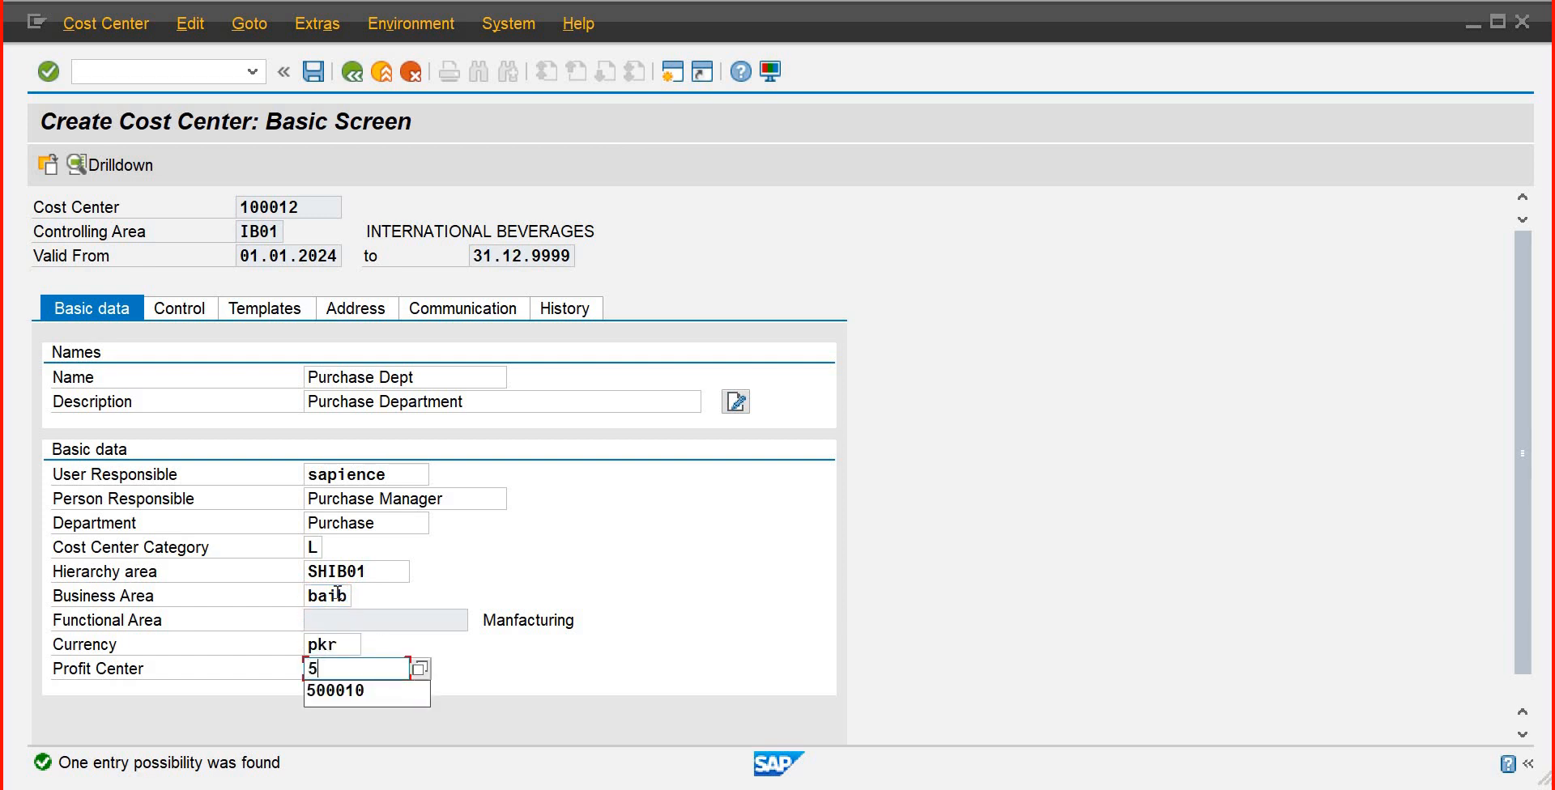
key("Down")
key("Return")
key("Return")
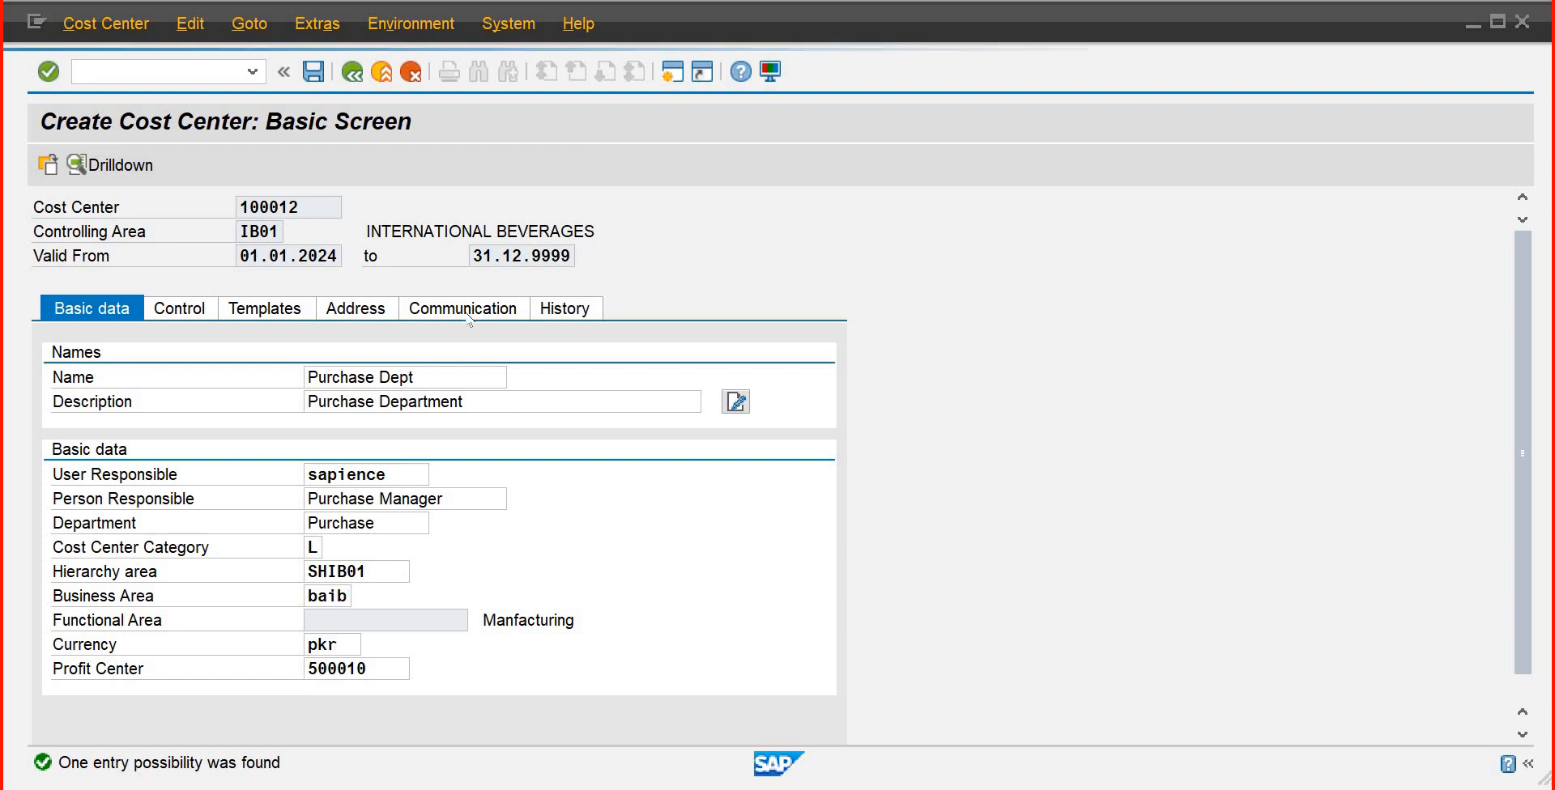
left_click(314, 71)
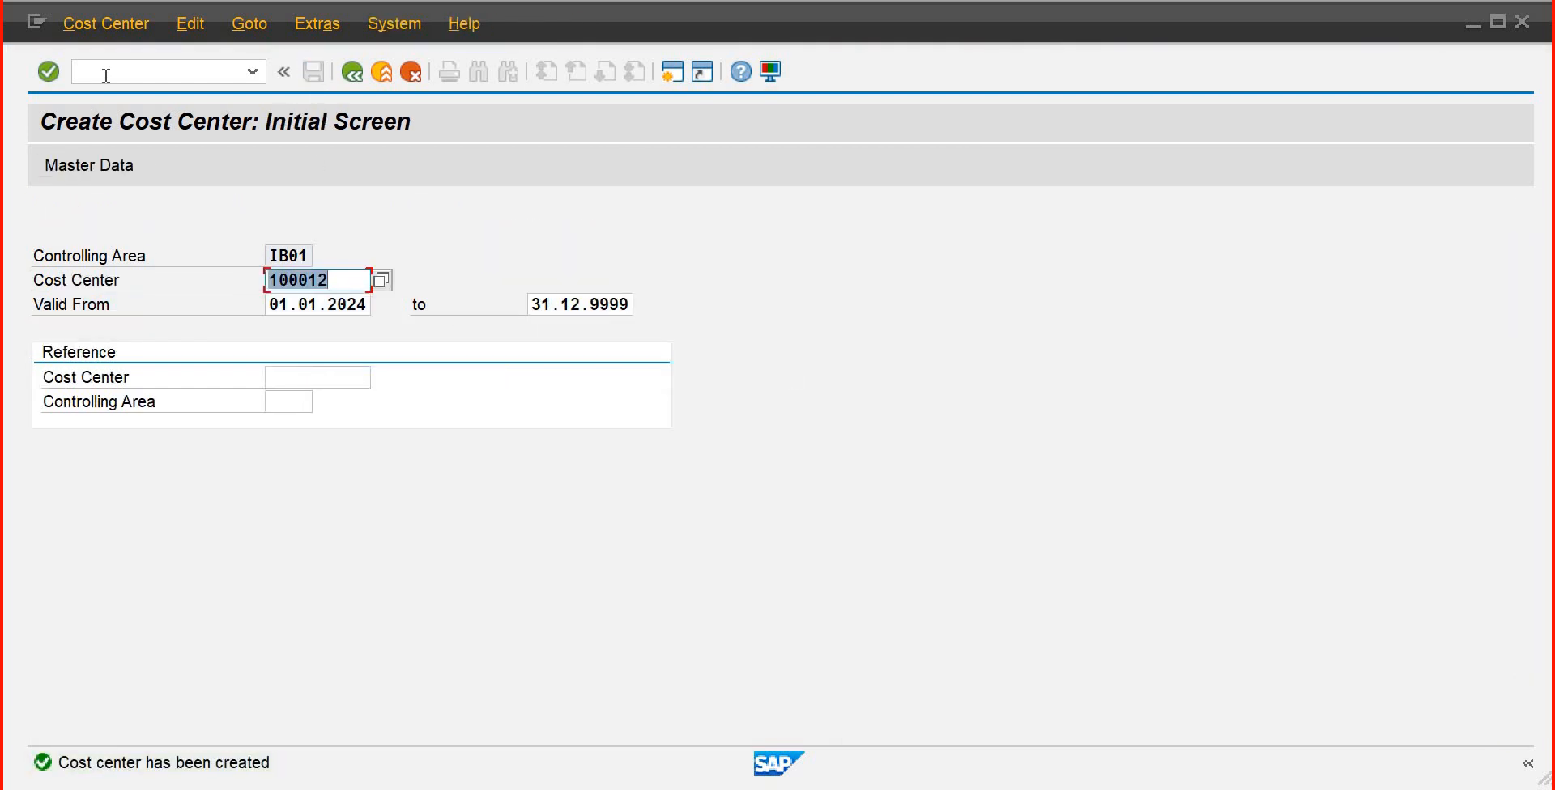
Try to start transaction /nokb from the Create Cost Center session
left_click(105, 74)
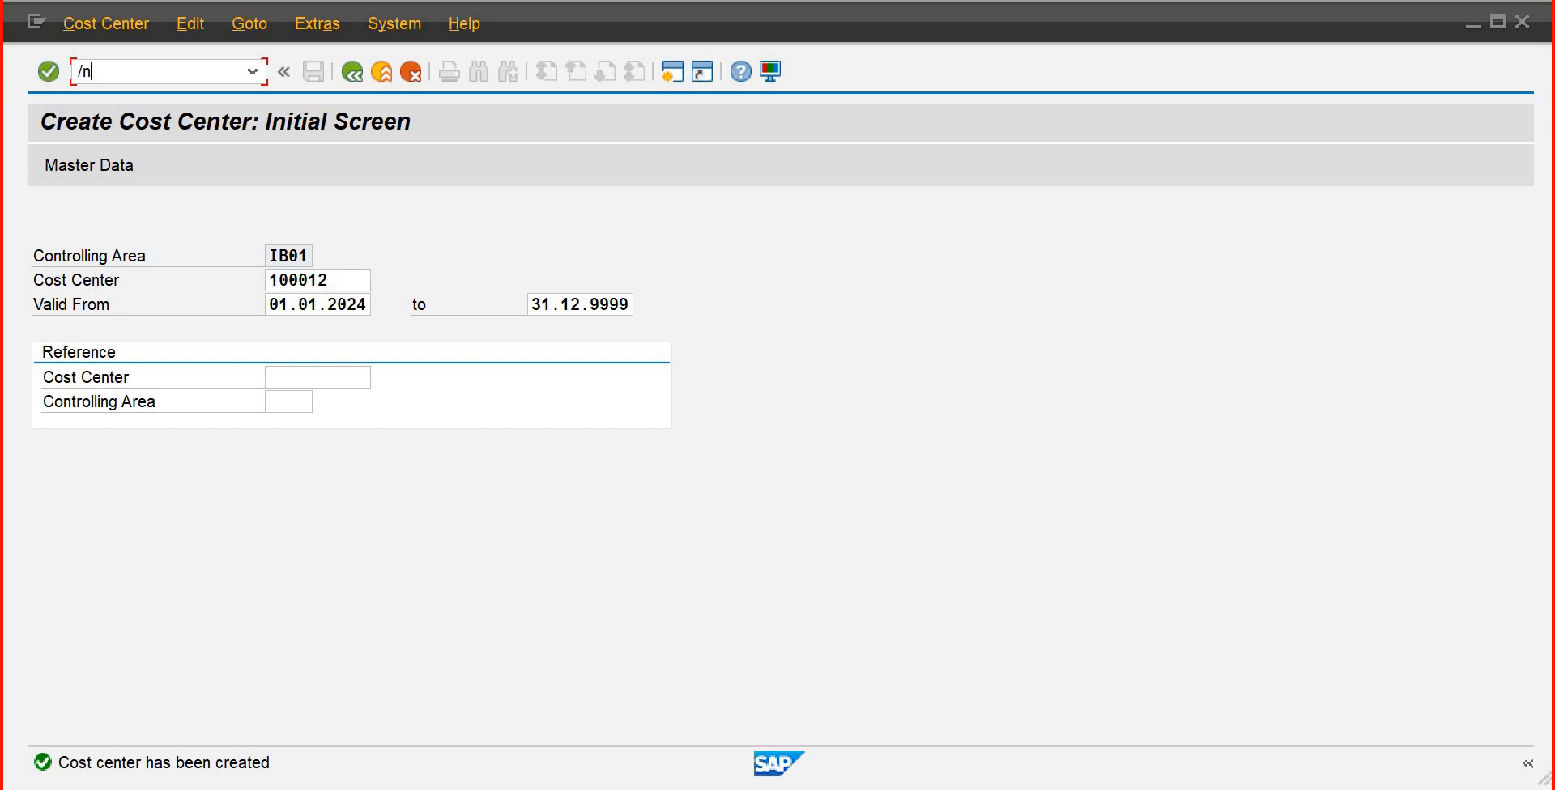
type("/nokb")
key("Return")
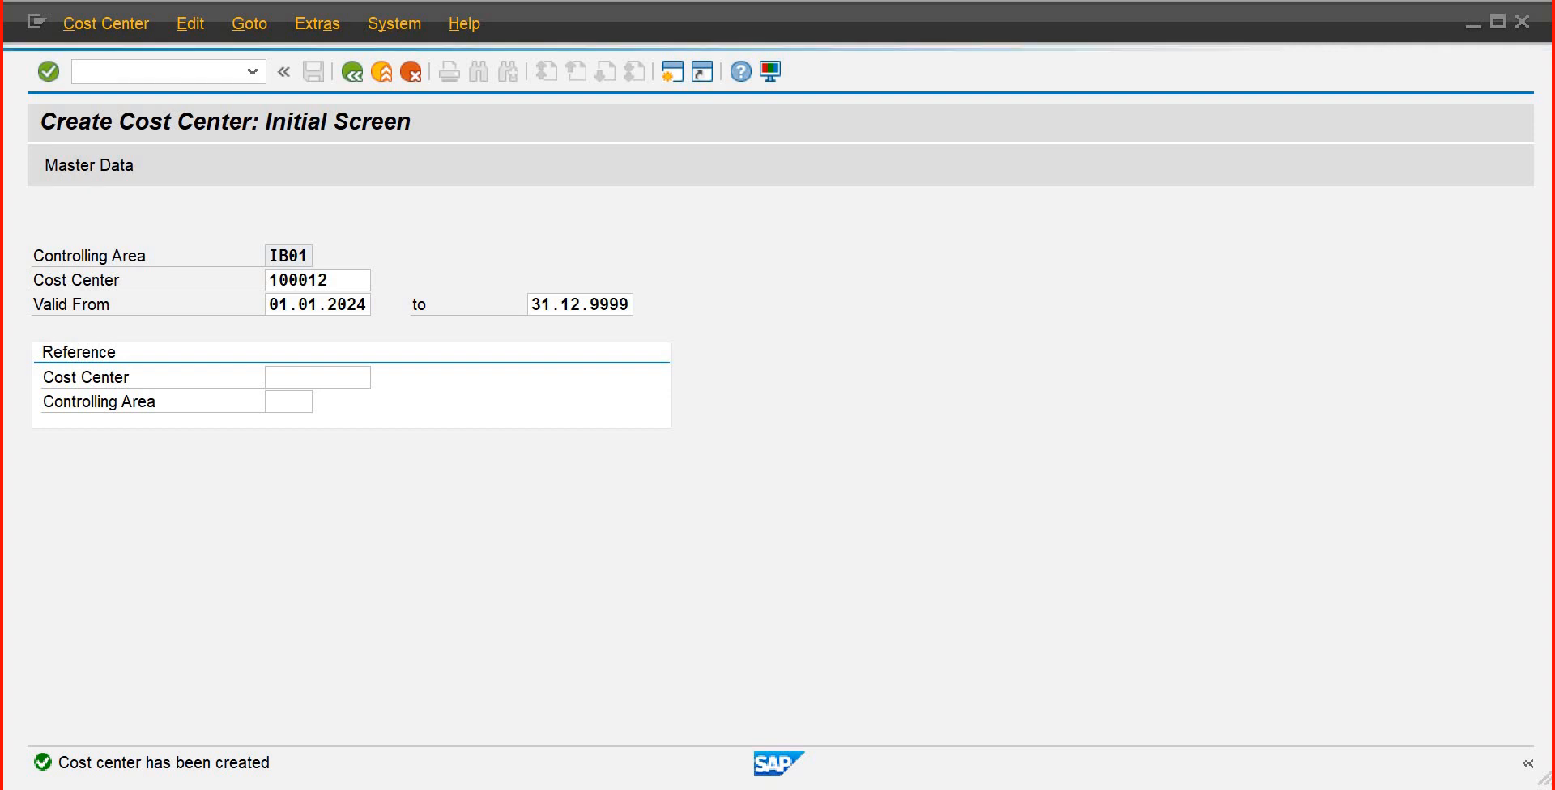
Look through the Phase .1 raw materials list in the Word document and return to the SAP Create Cost Center session
mouse_move(1069, 789)
left_click(1070, 698)
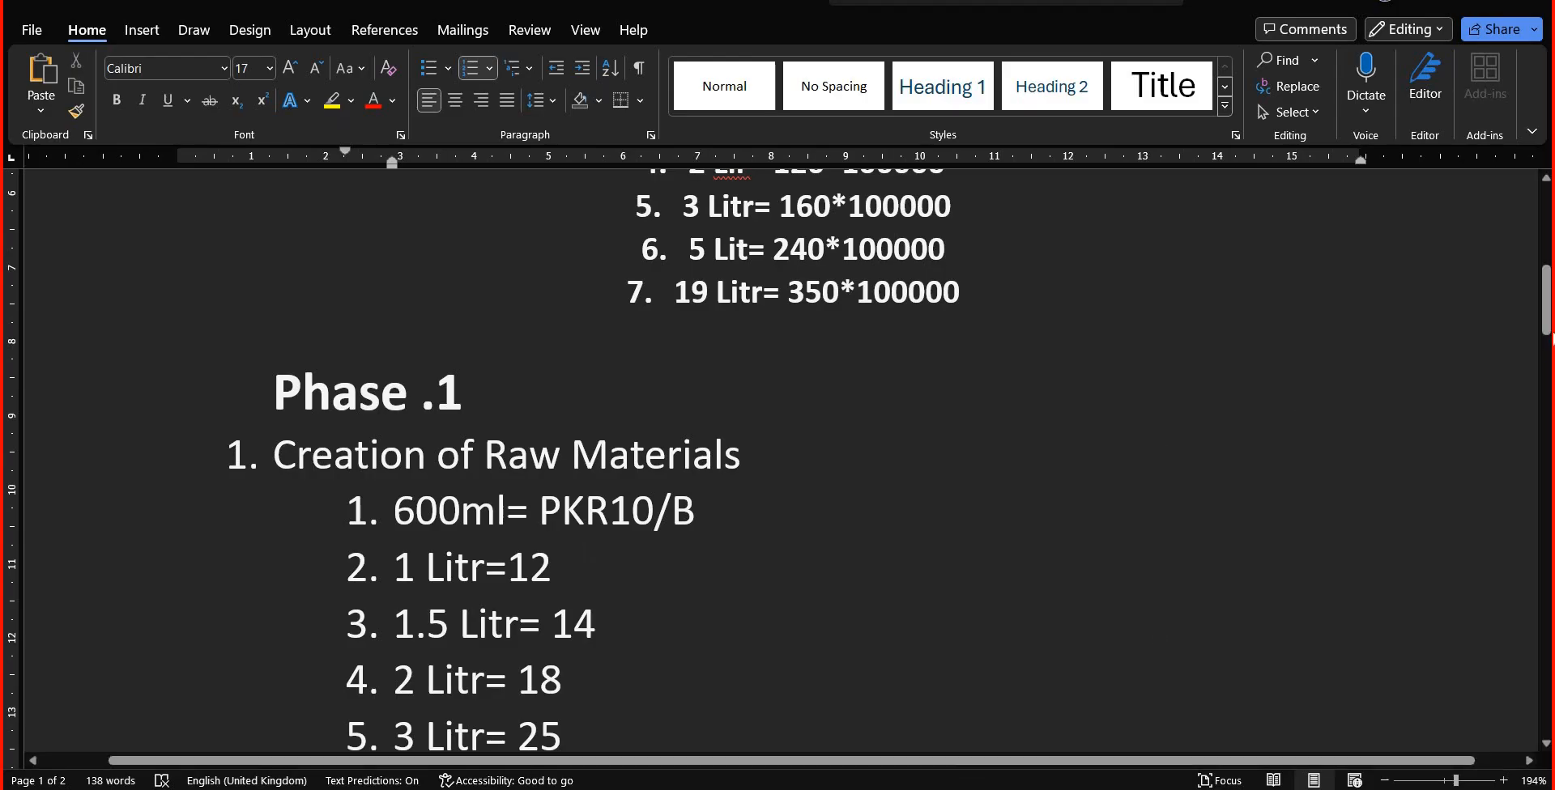
left_click_drag(1547, 328, 1547, 336)
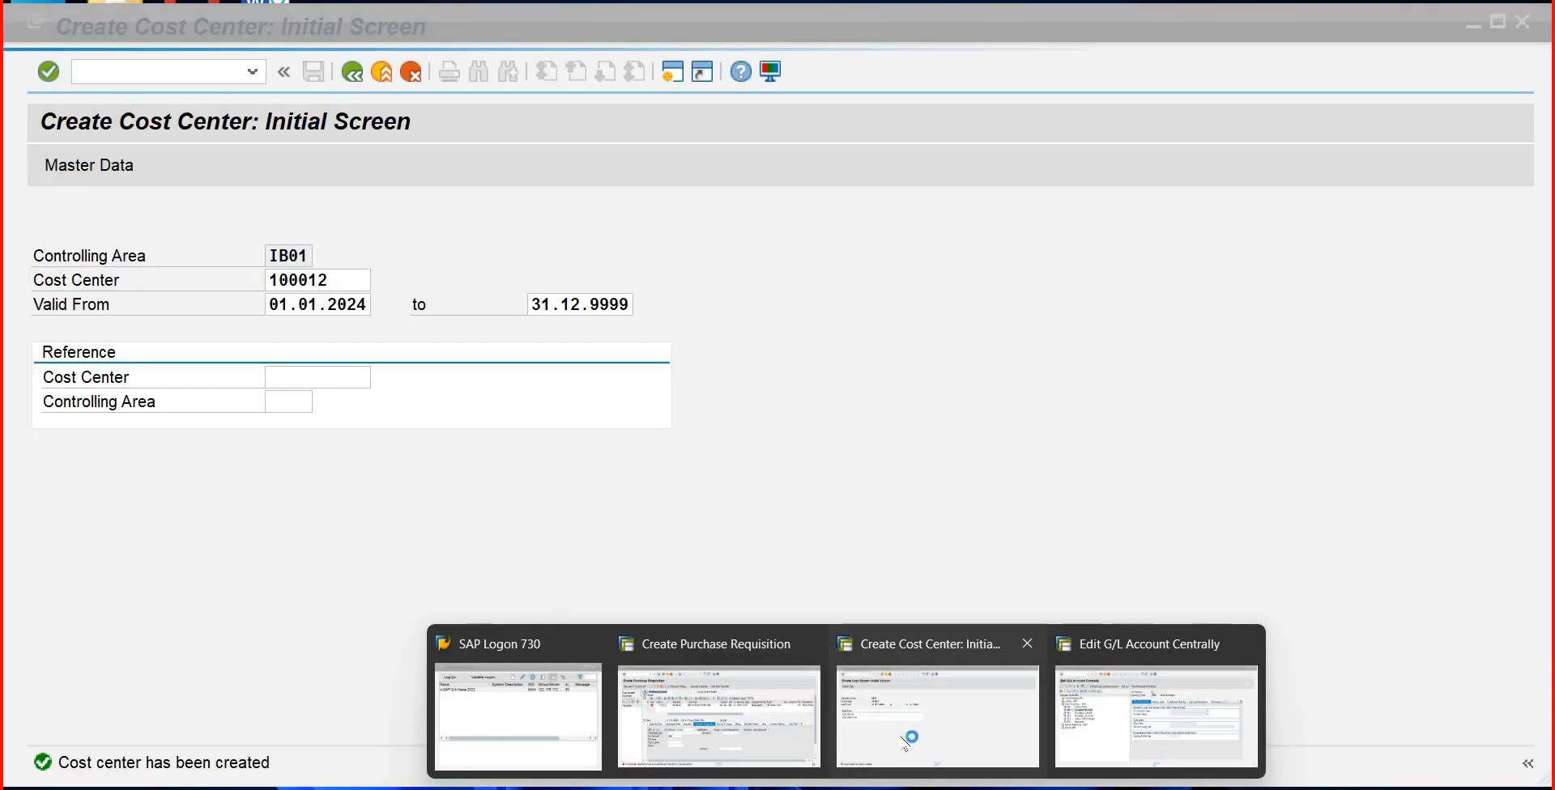
left_click(906, 744)
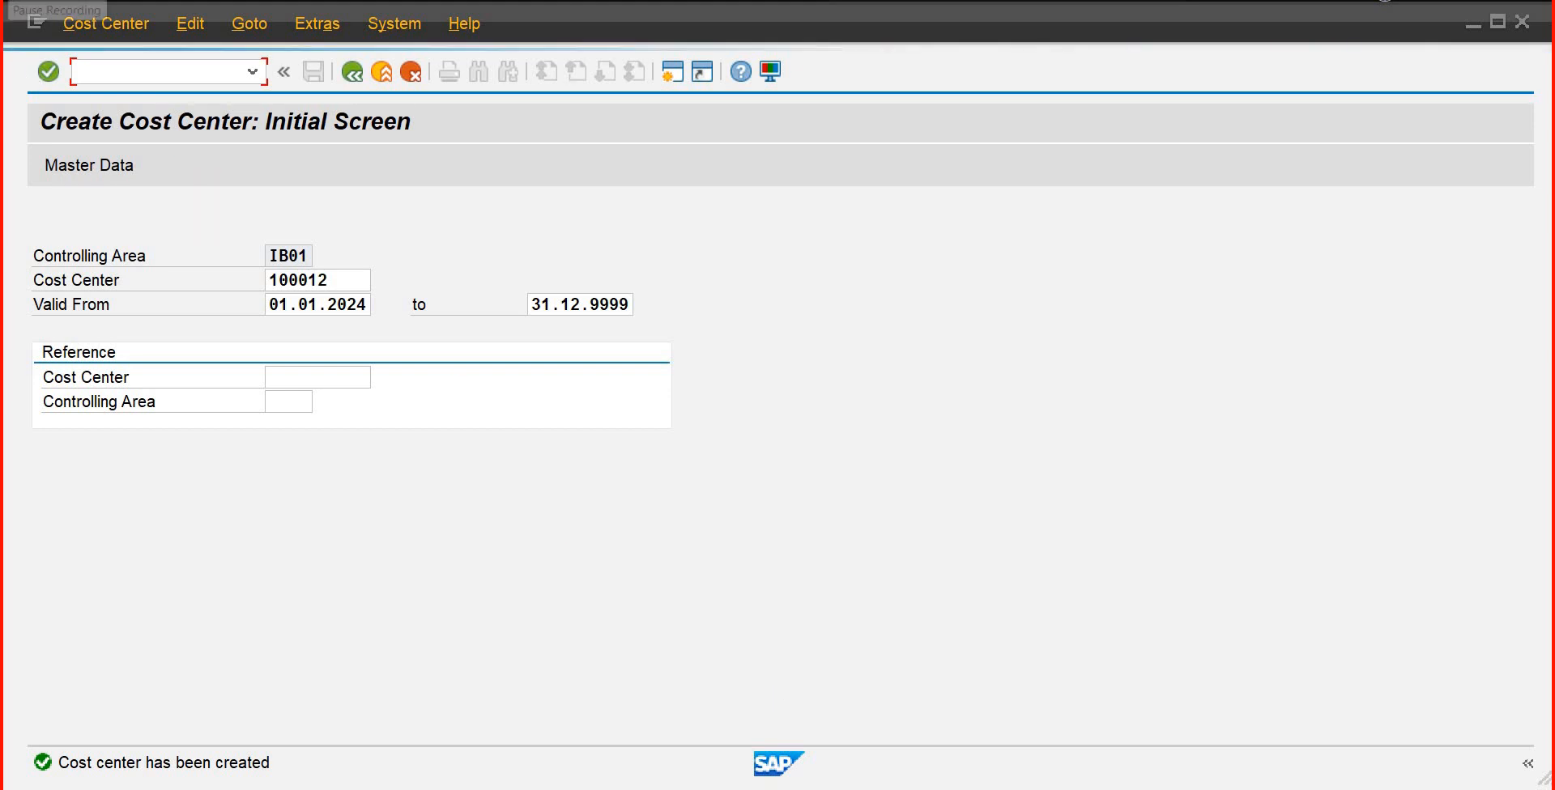
Open Enqueue Administration and list the lock entries for client 100 and user SAPIENCE
left_click(392, 610)
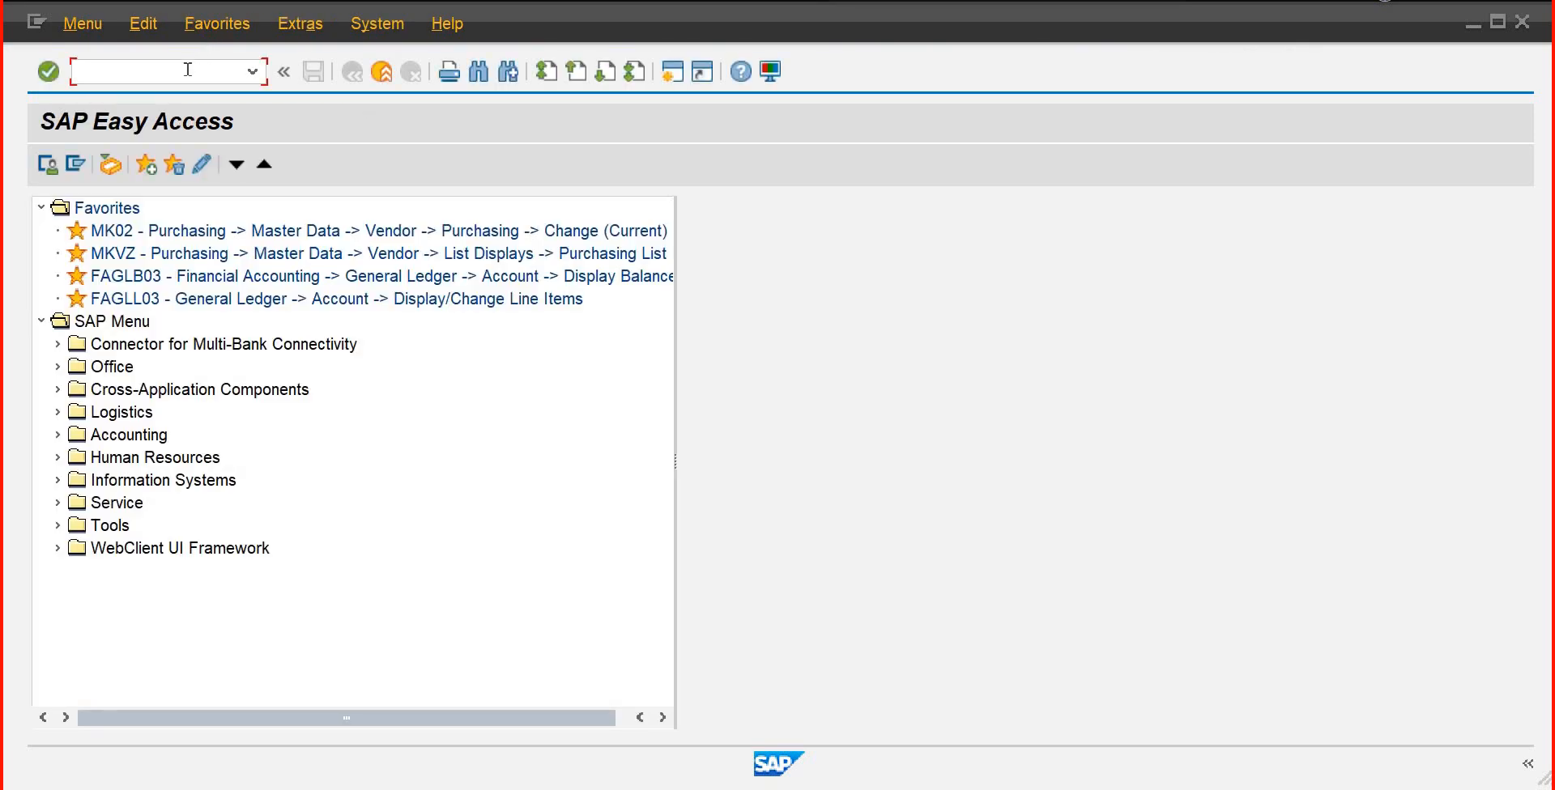
type("se16n")
key("Return")
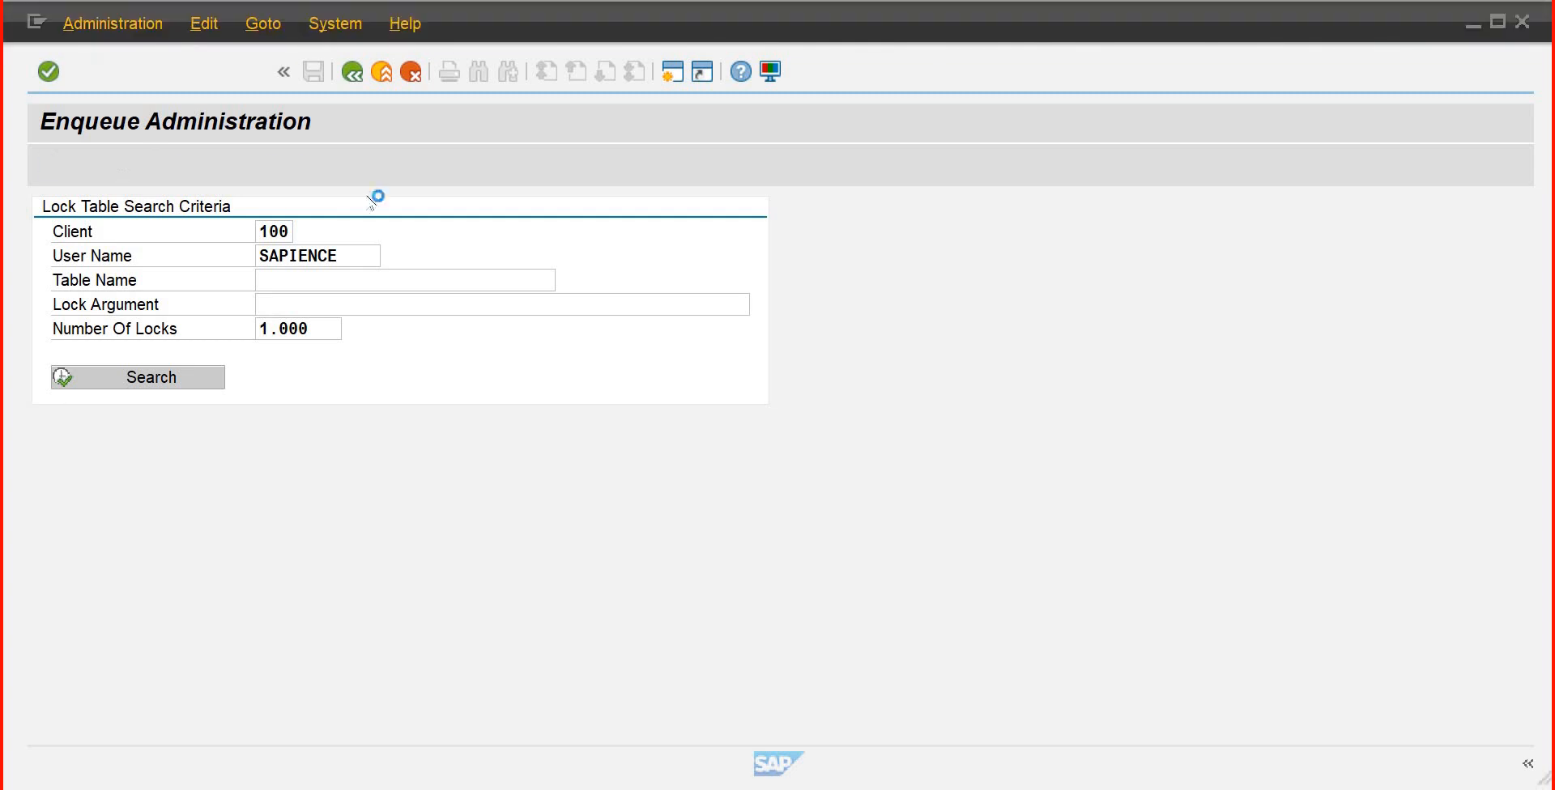
key("Return")
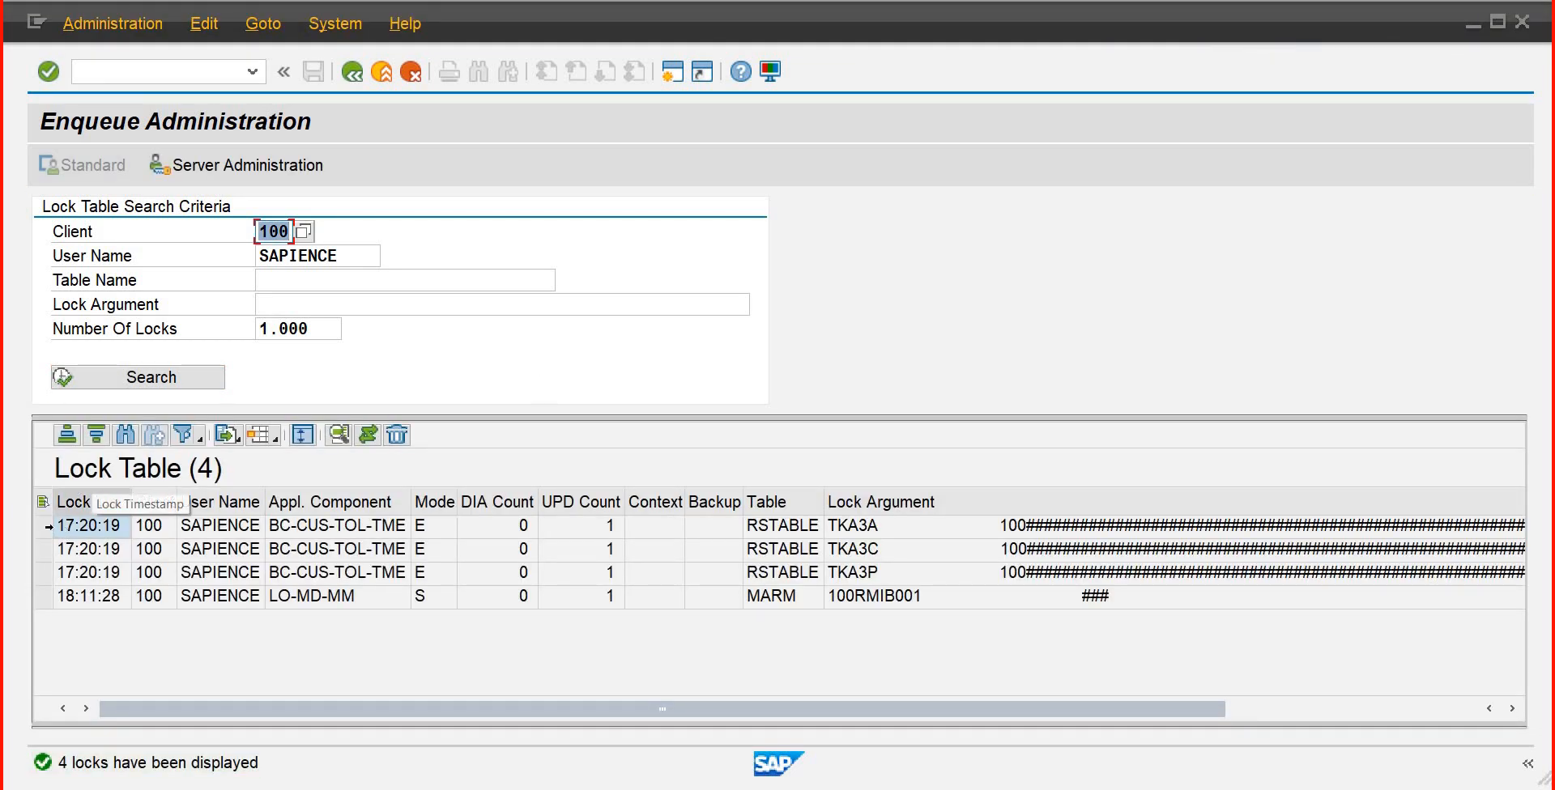
Delete all four lock entries of user SAPIENCE from the lock table and confirm the deletion
left_click(45, 526)
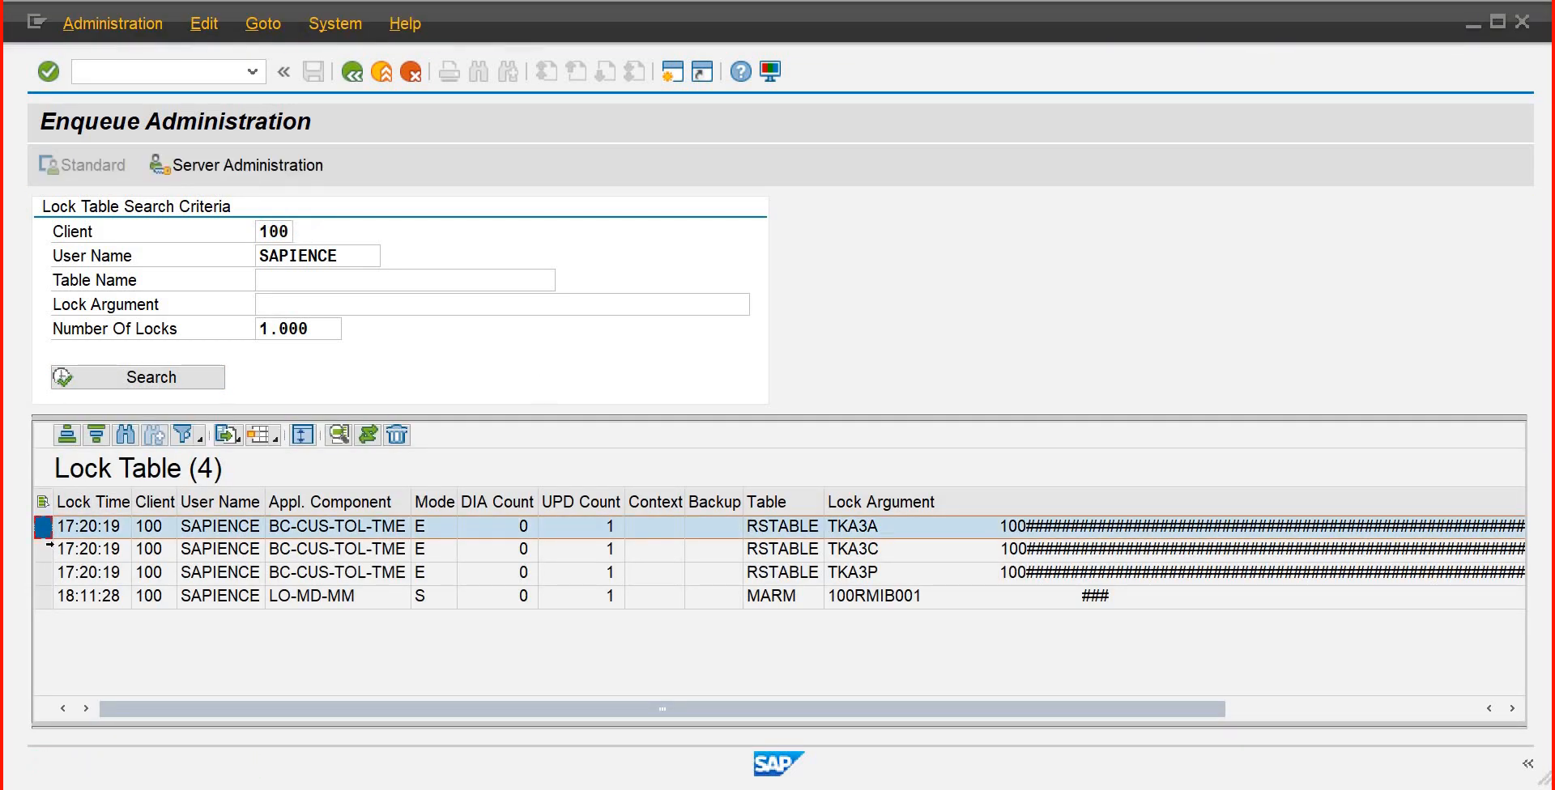
left_click(49, 549, "ctrl")
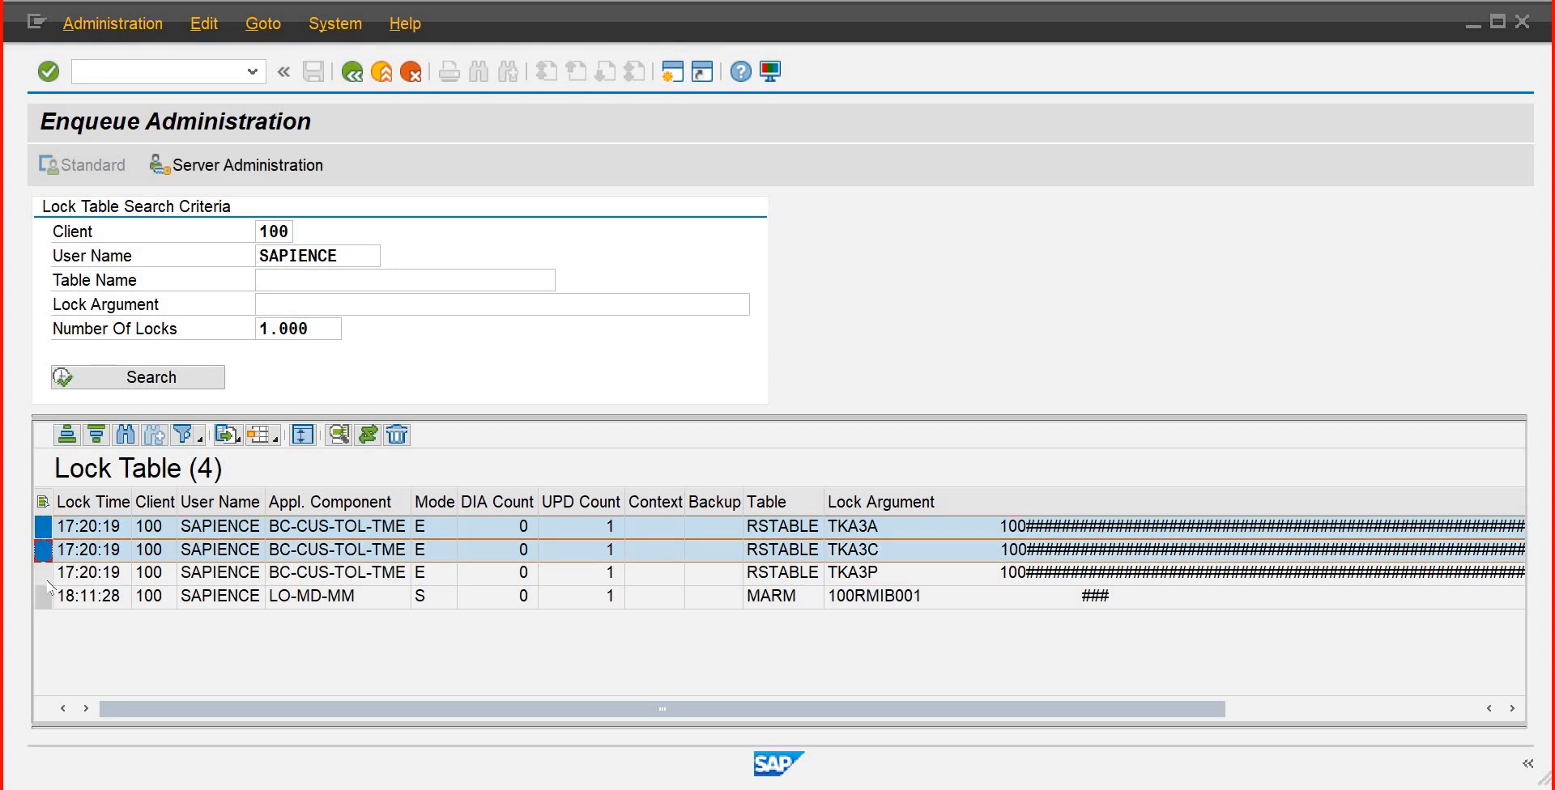
left_click(45, 597, "ctrl")
left_click(45, 574, "ctrl")
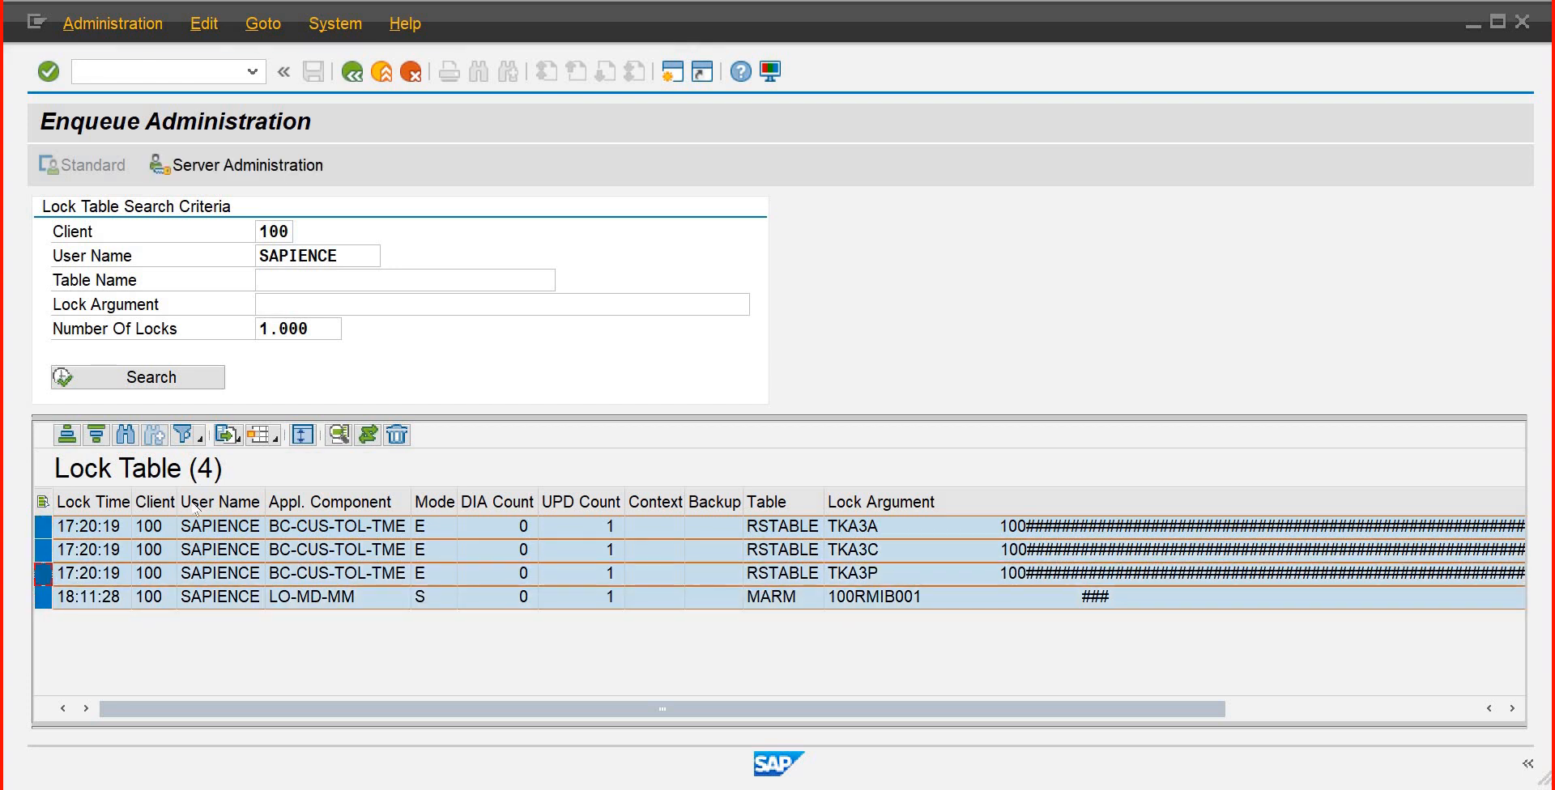
left_click(405, 437)
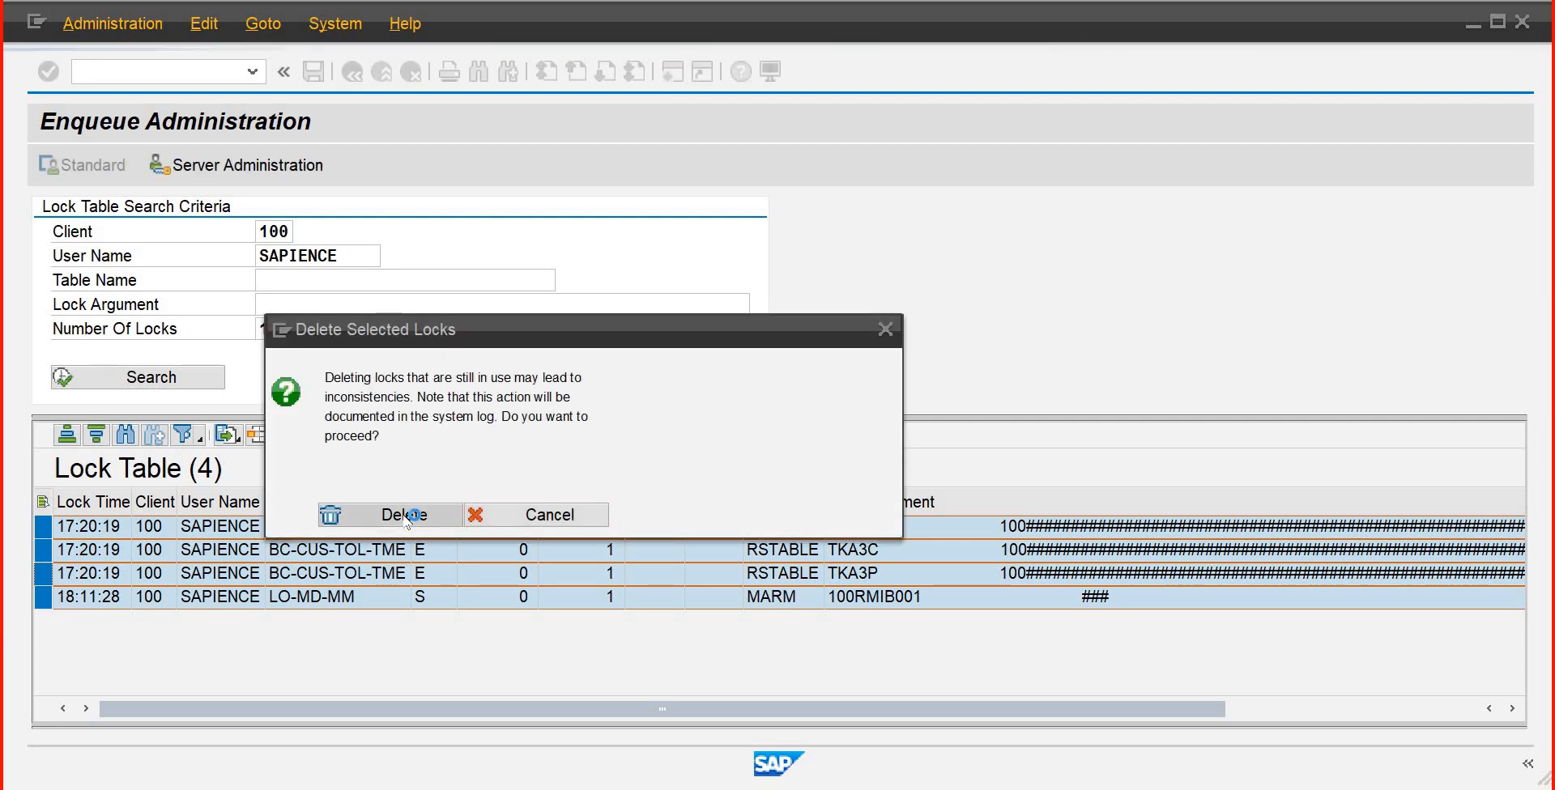
left_click(407, 521)
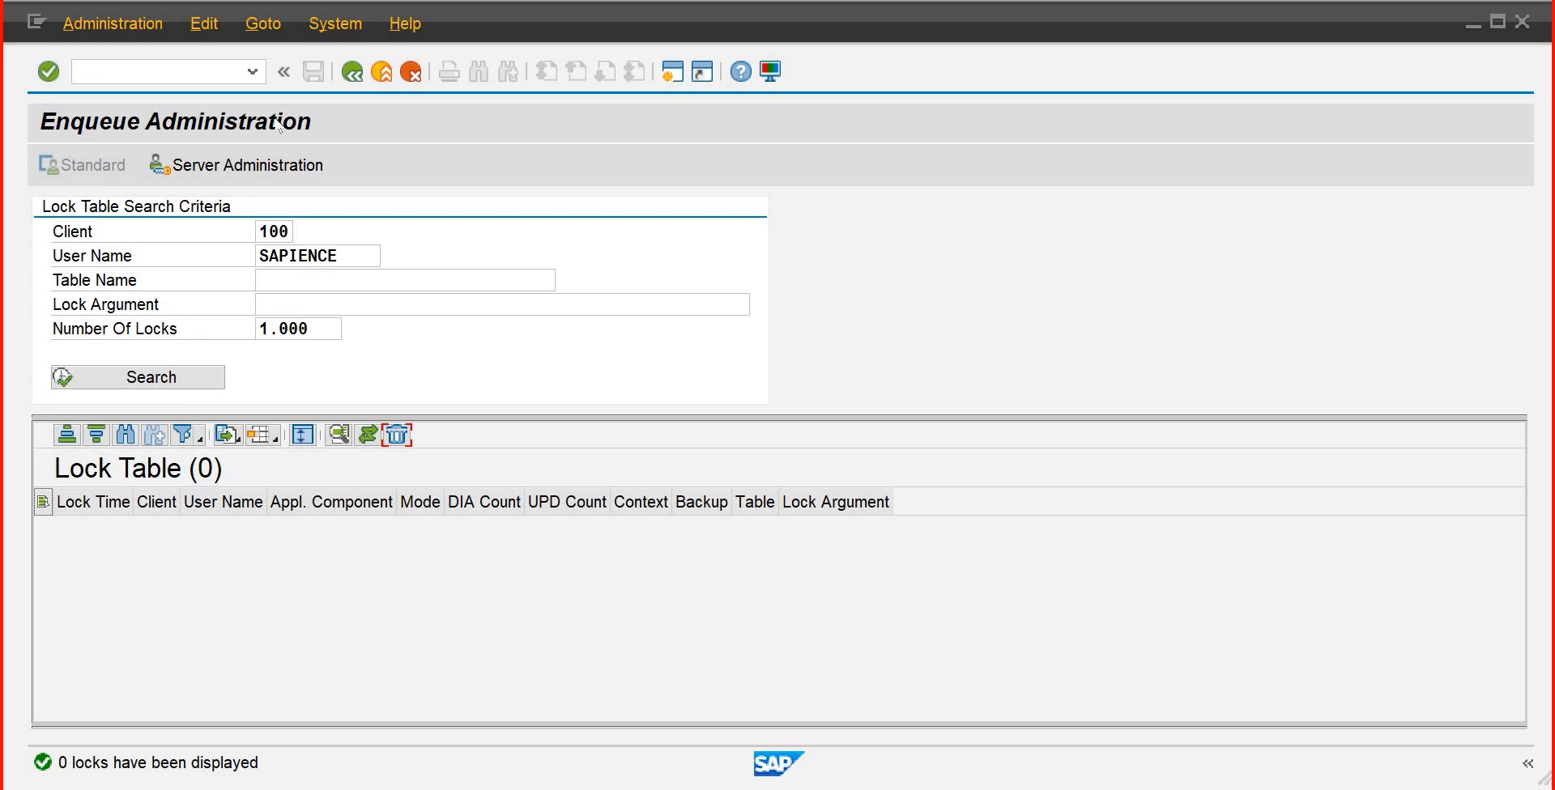
Leave Enqueue Administration, open the Default account assignment overview and start a new entry
left_click(171, 72)
key("Return")
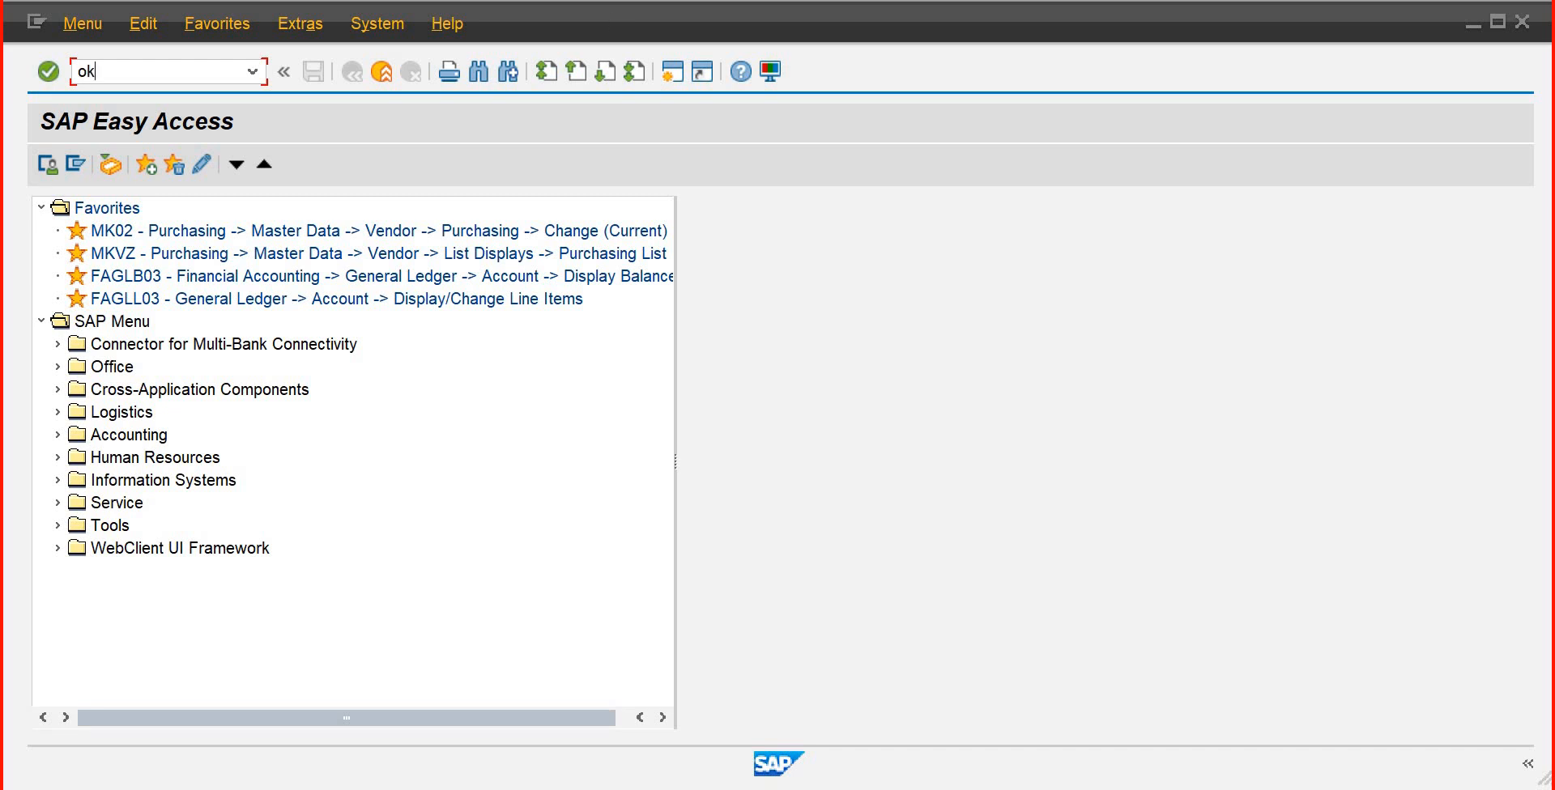
key("Return")
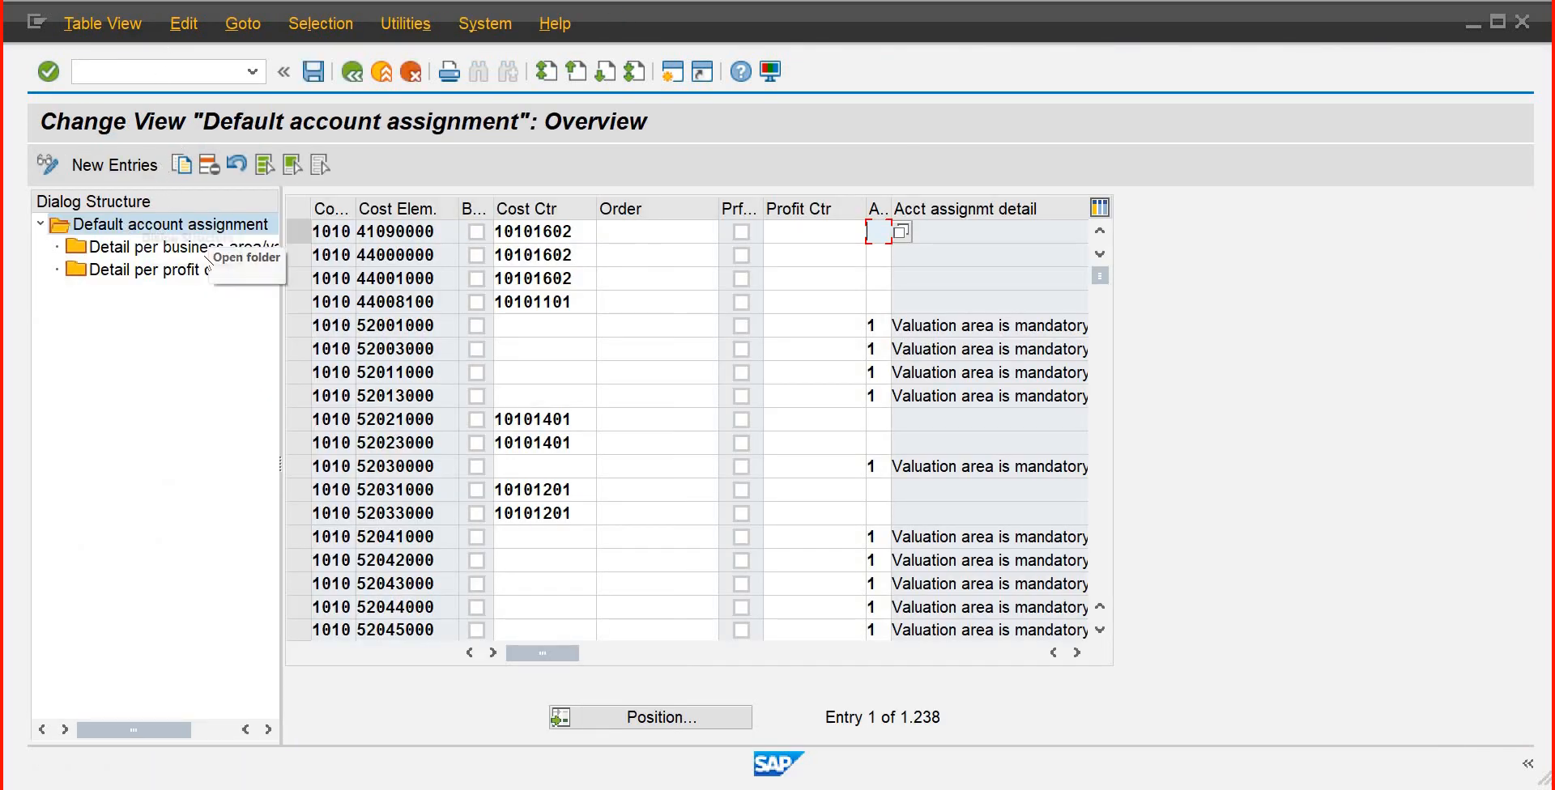
left_click(96, 163)
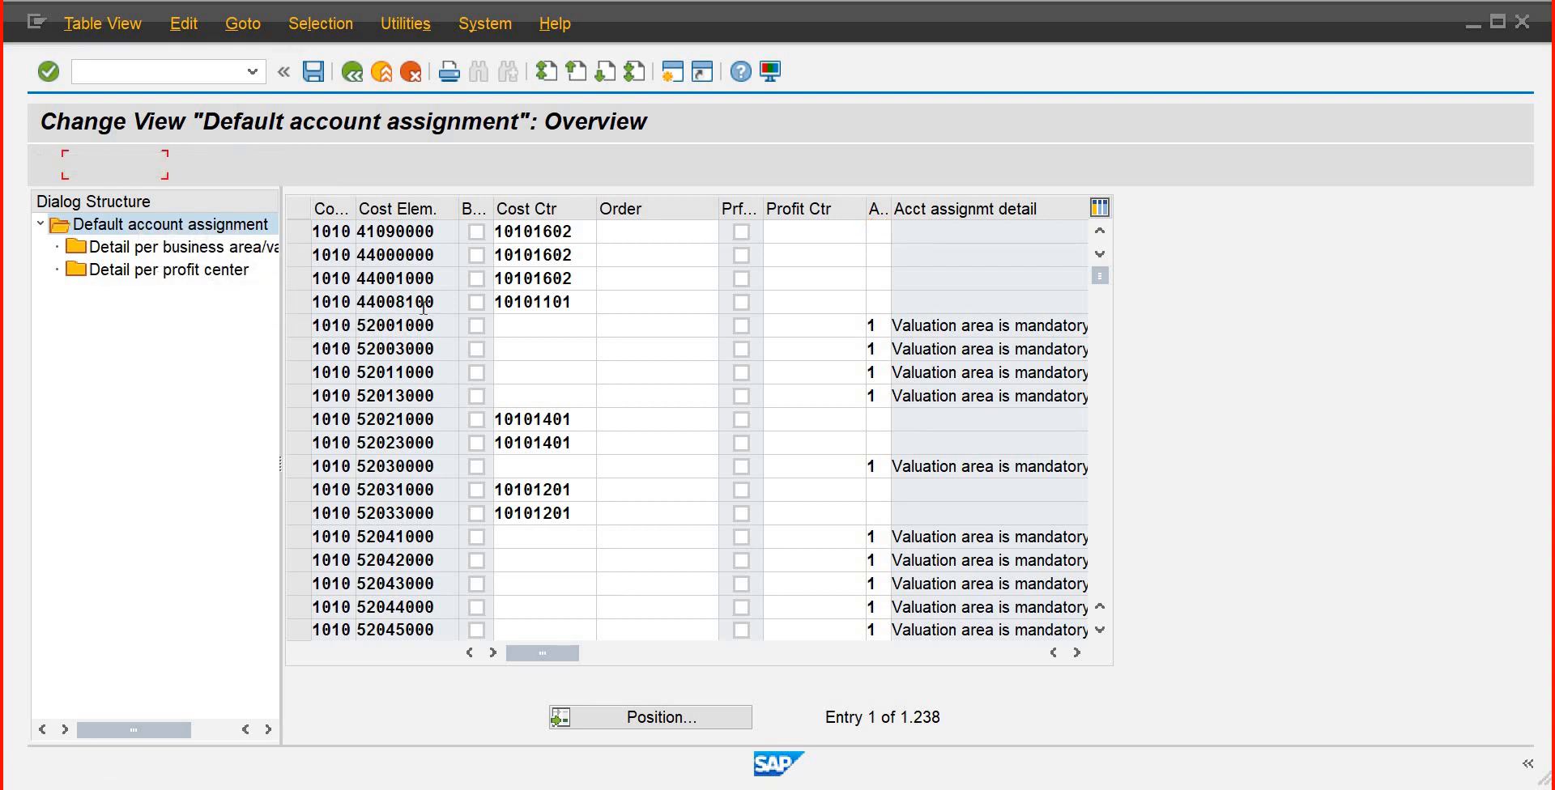
Enter company code ib01 and cost element 501 in the first row of the new default account assignment entries
type("ib")
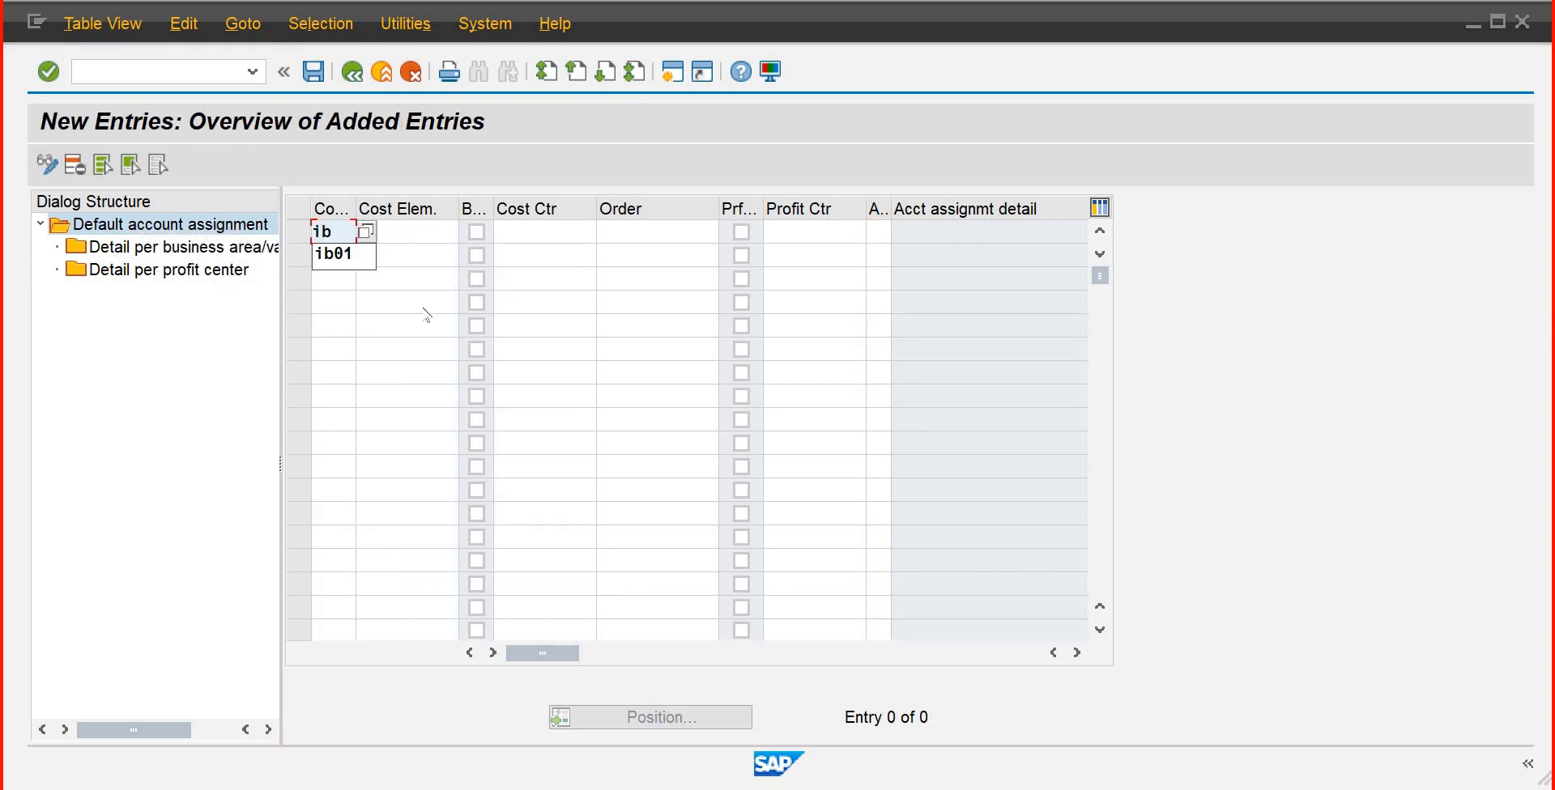
type("01")
key("Tab")
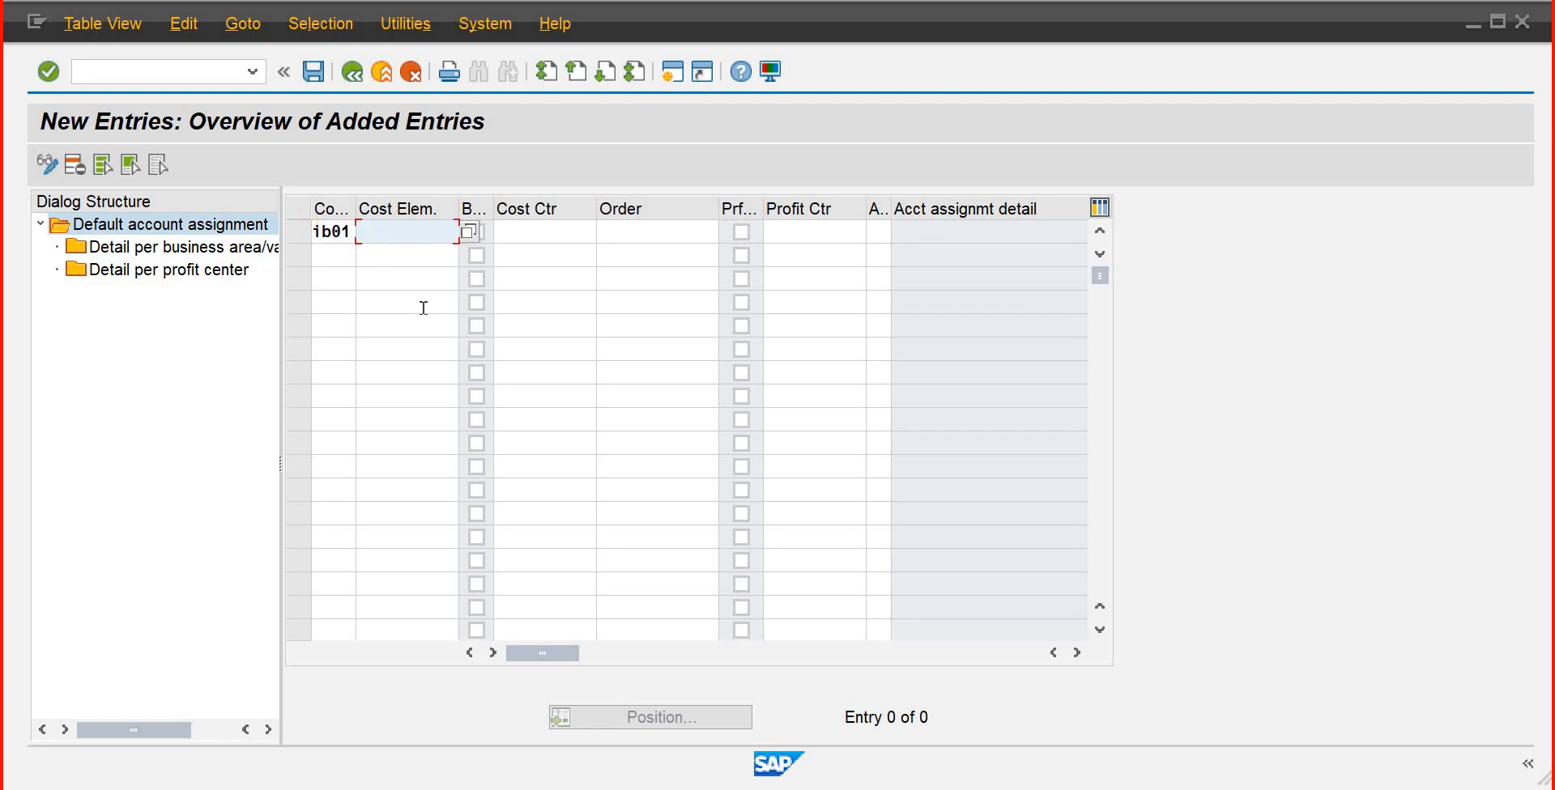
type("50")
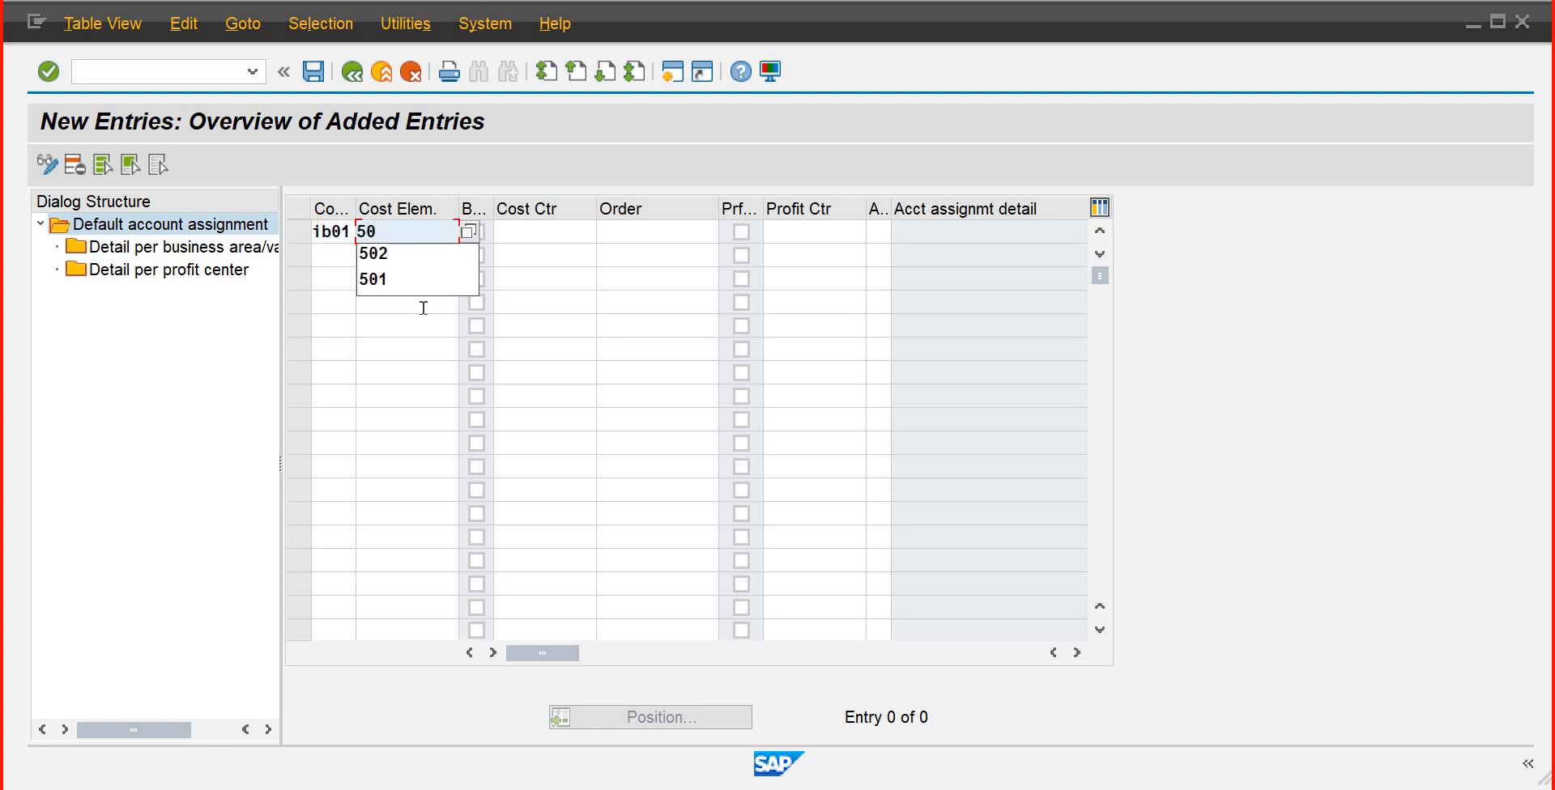
type("1")
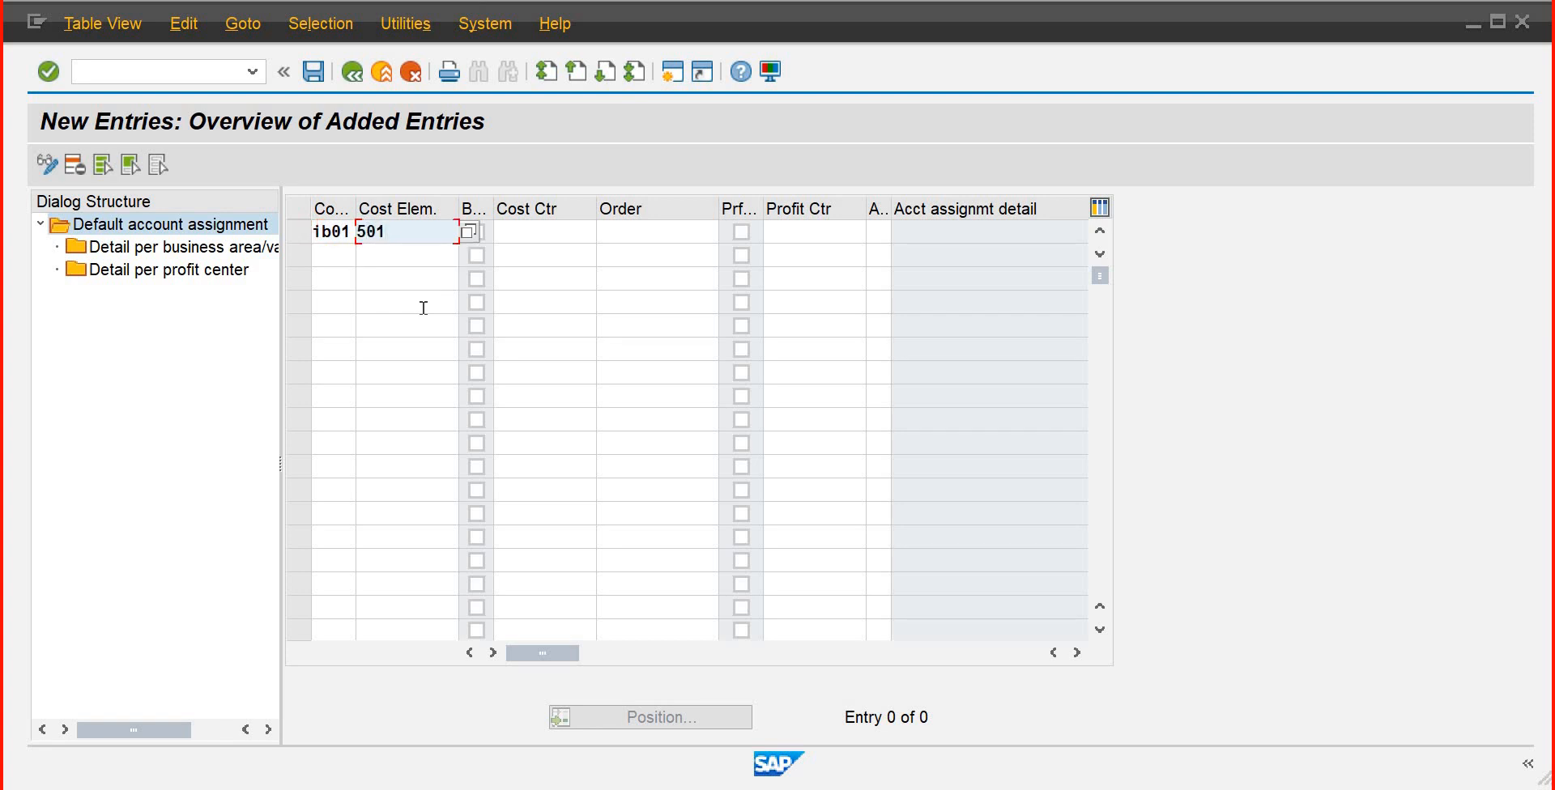
key("Tab")
key("Tab")
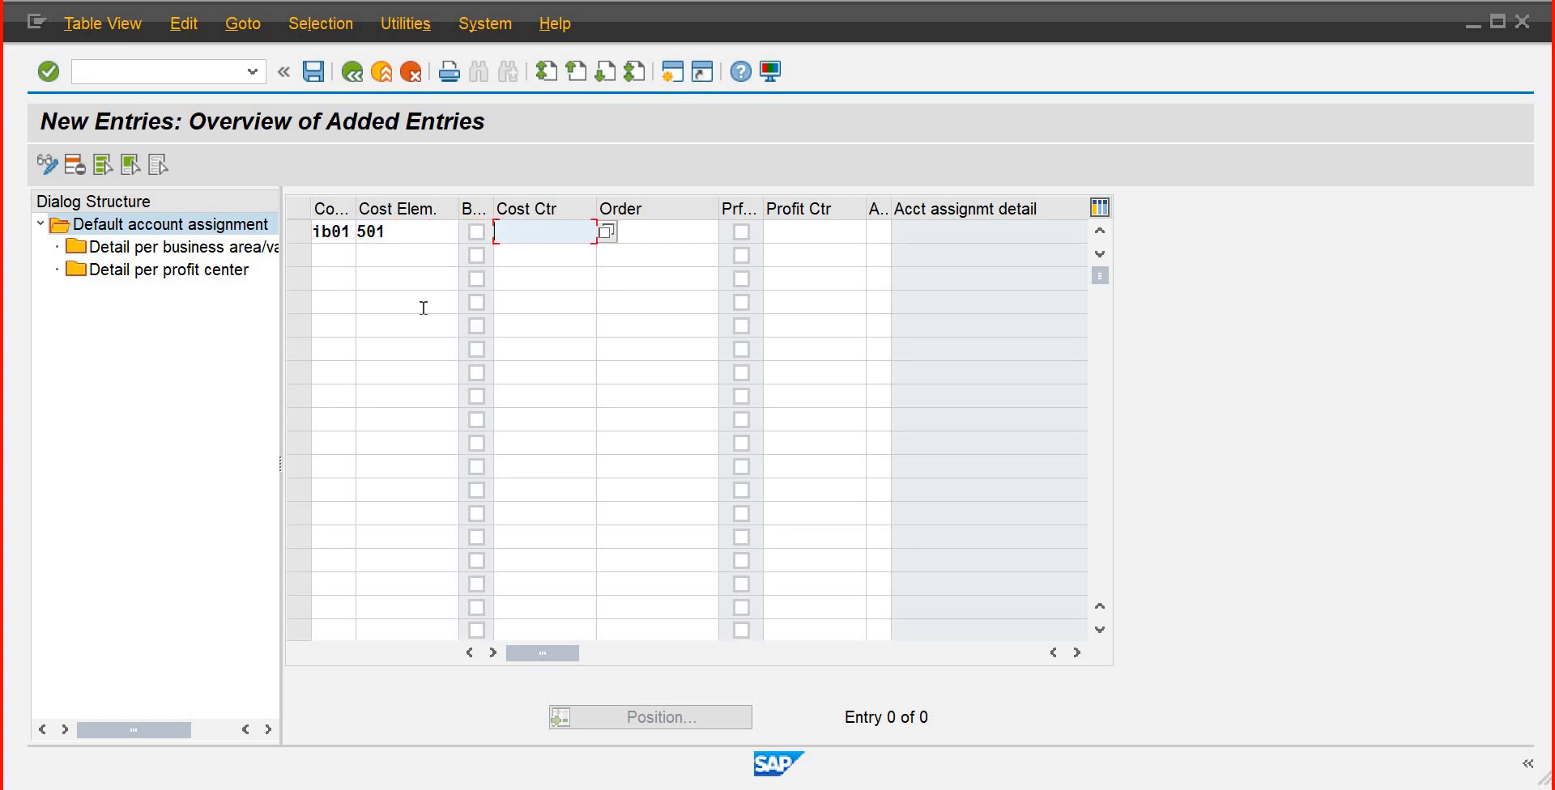
Assign cost center 100012 to the cost element 501 row and save the entry, confirming the customizing request
type("1")
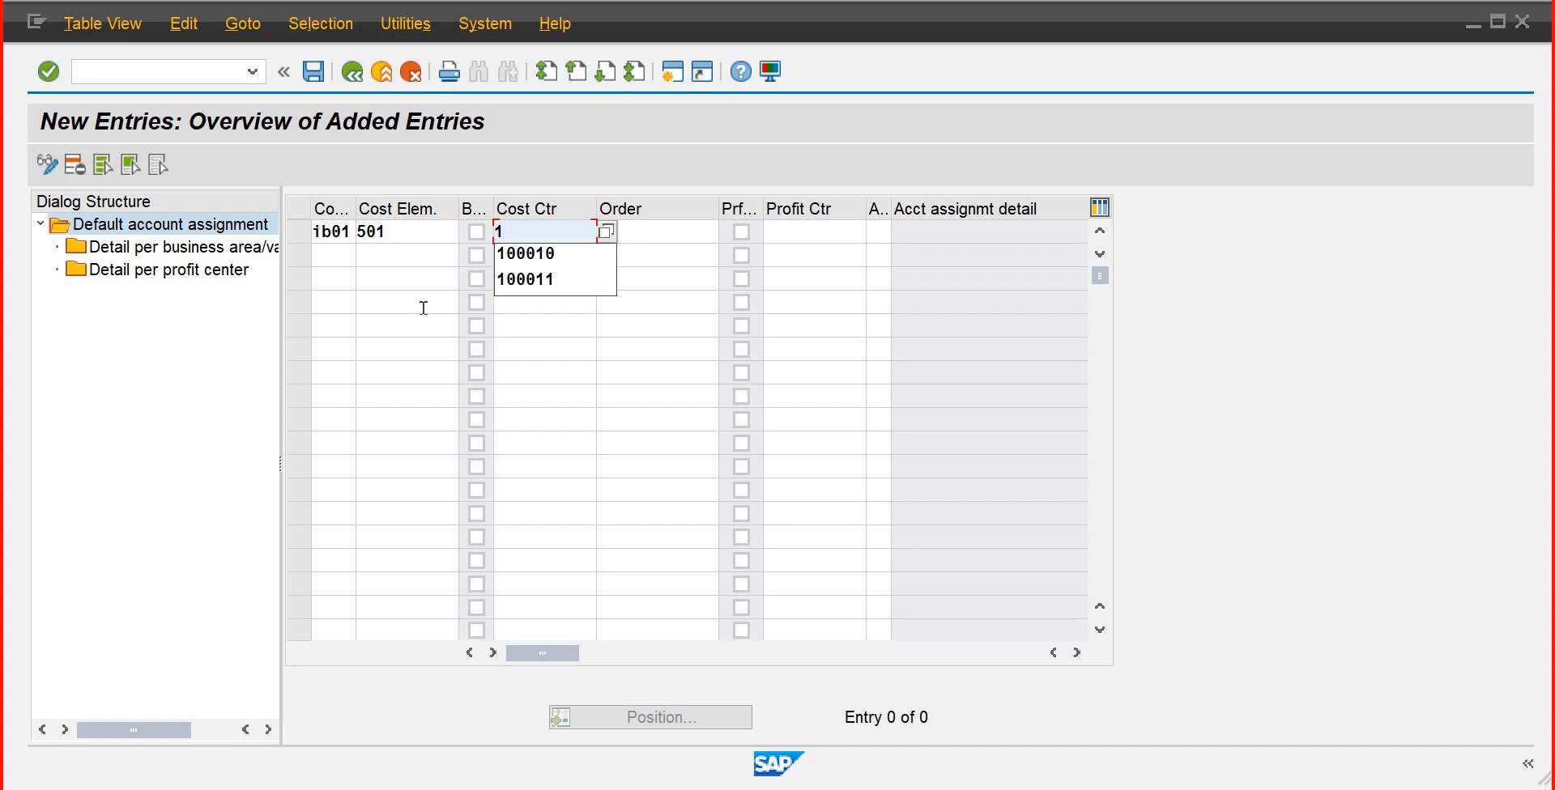
key("Down")
key("Return")
key("BackSpace")
type("2")
key("Return")
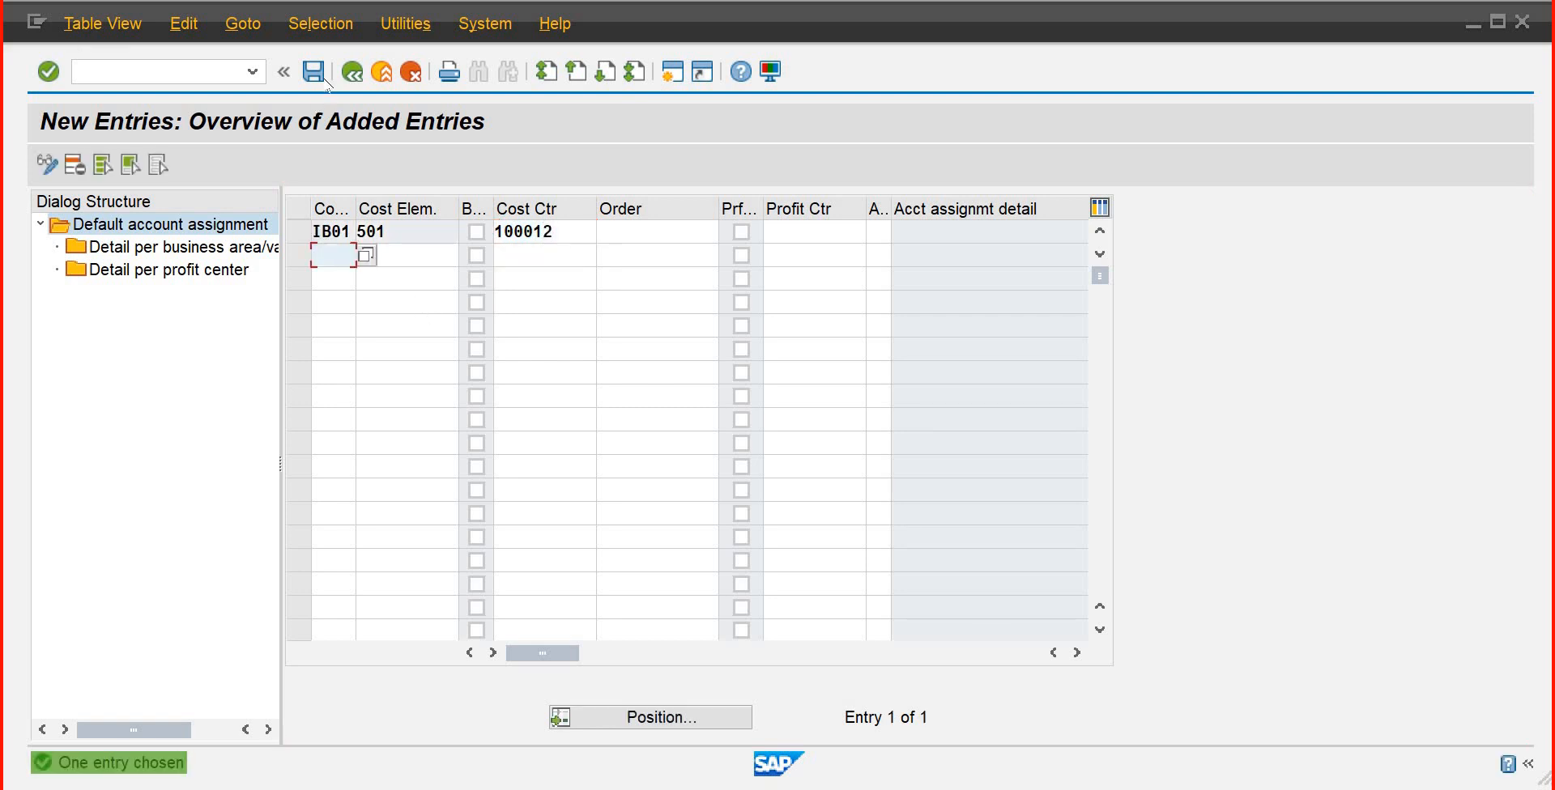
left_click(314, 72)
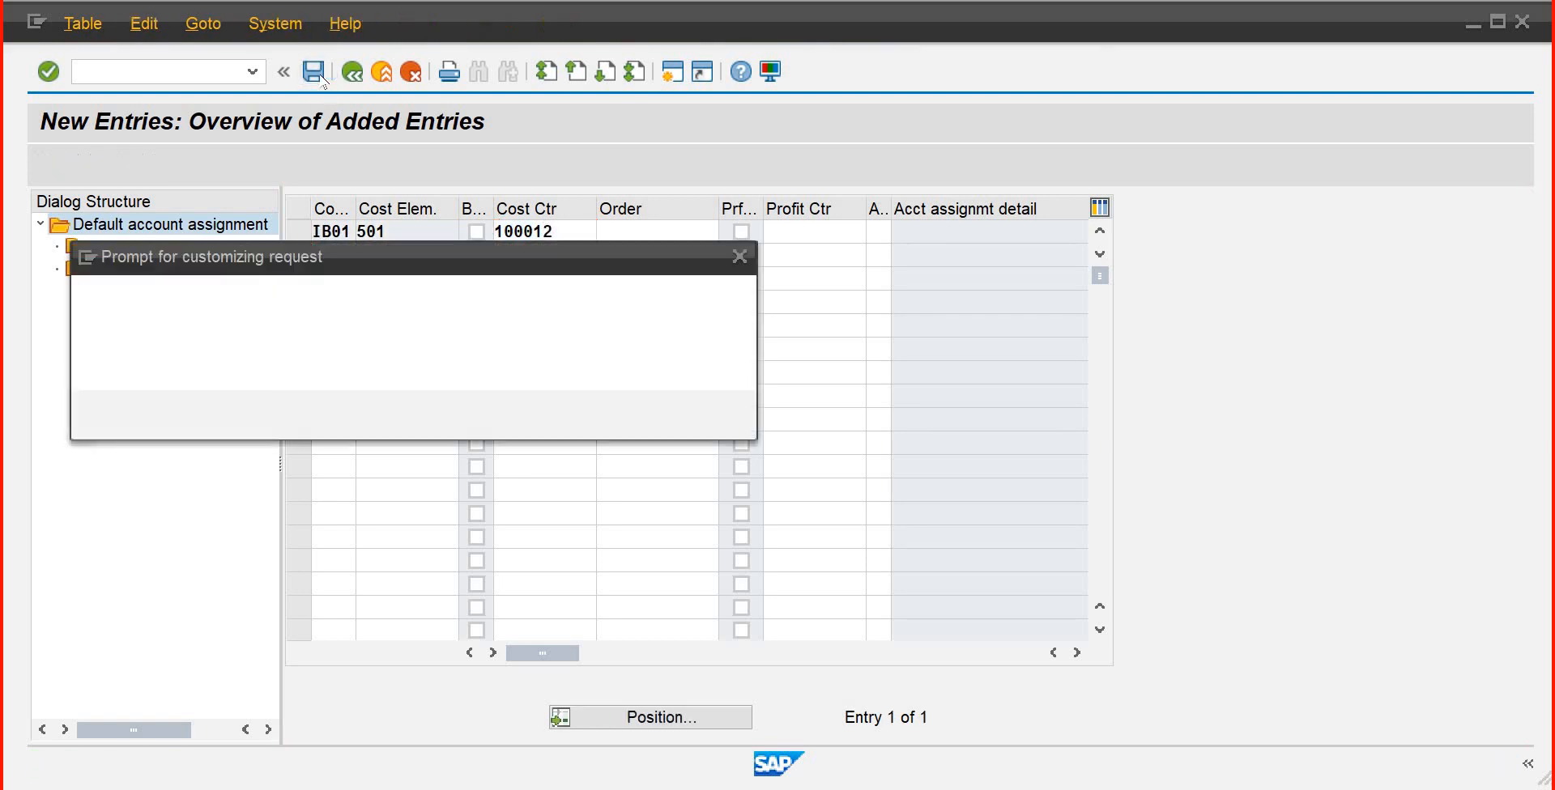
left_click(417, 419)
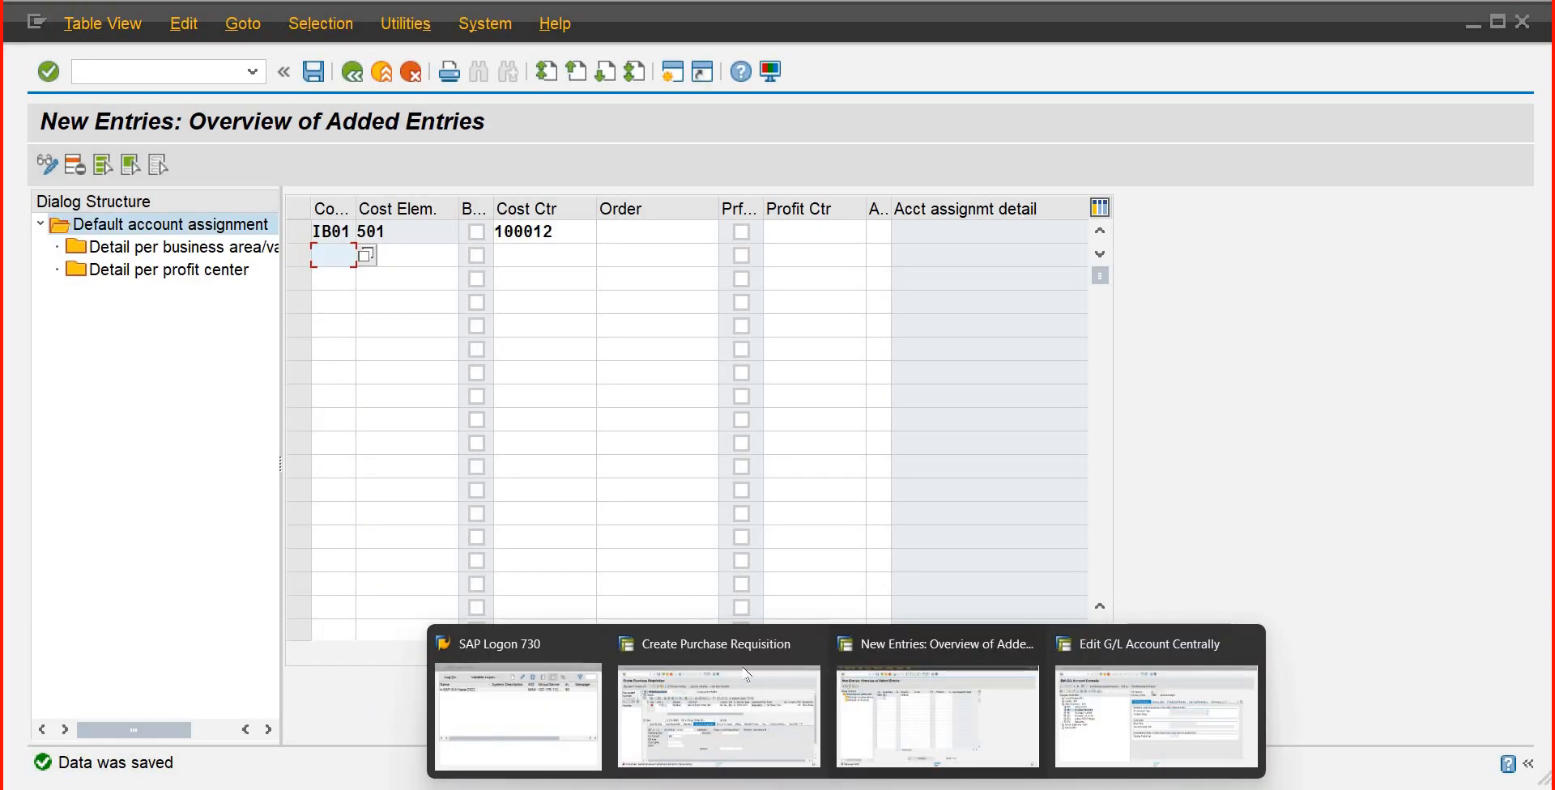
Return to the Create Purchase Requisition session and assign item 10 to cost center 100012 from the controlling area IB01 value list
left_click(761, 701)
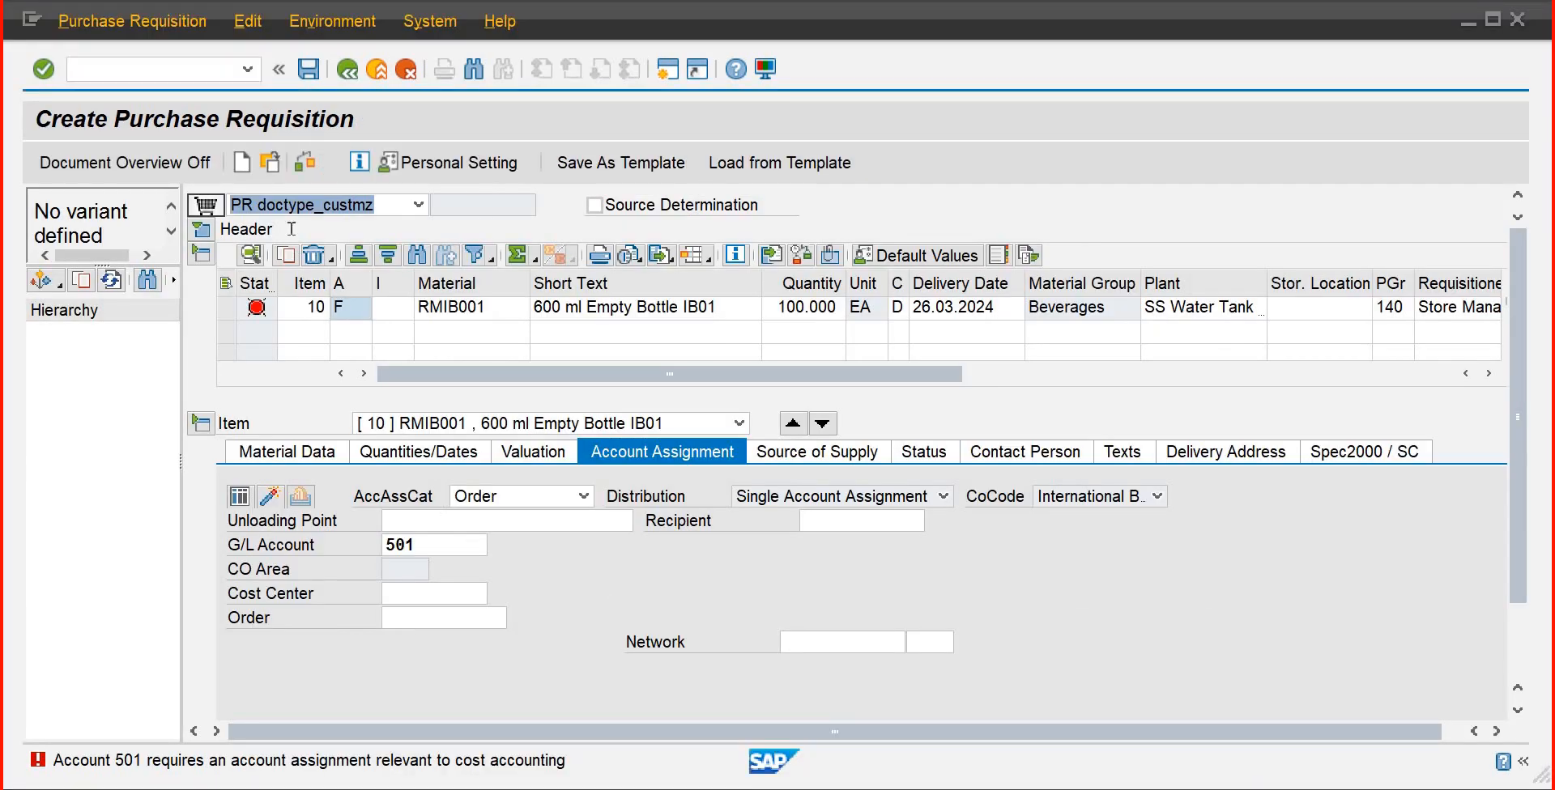
left_click(434, 592)
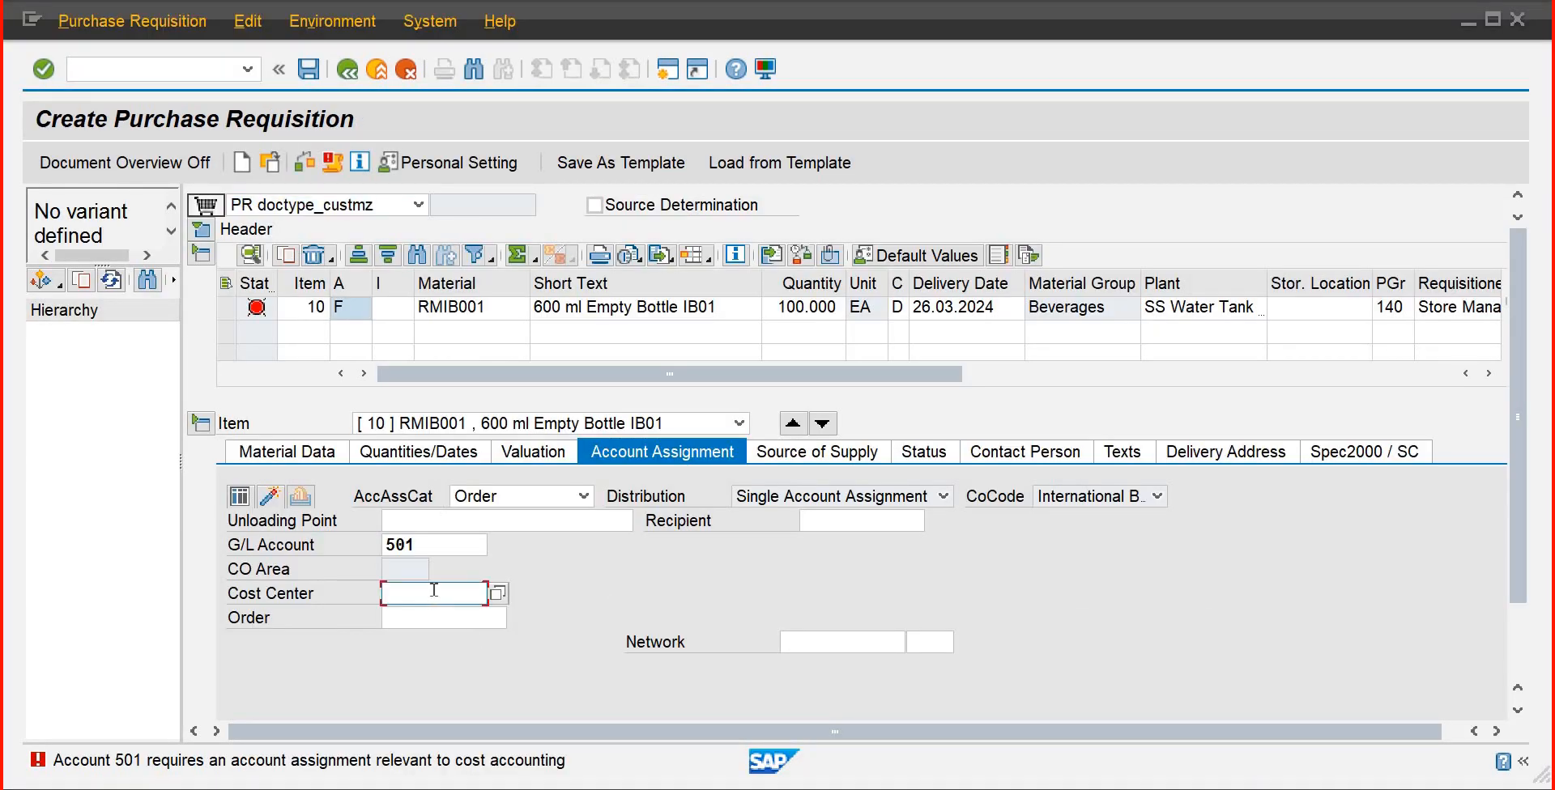
left_click(497, 595)
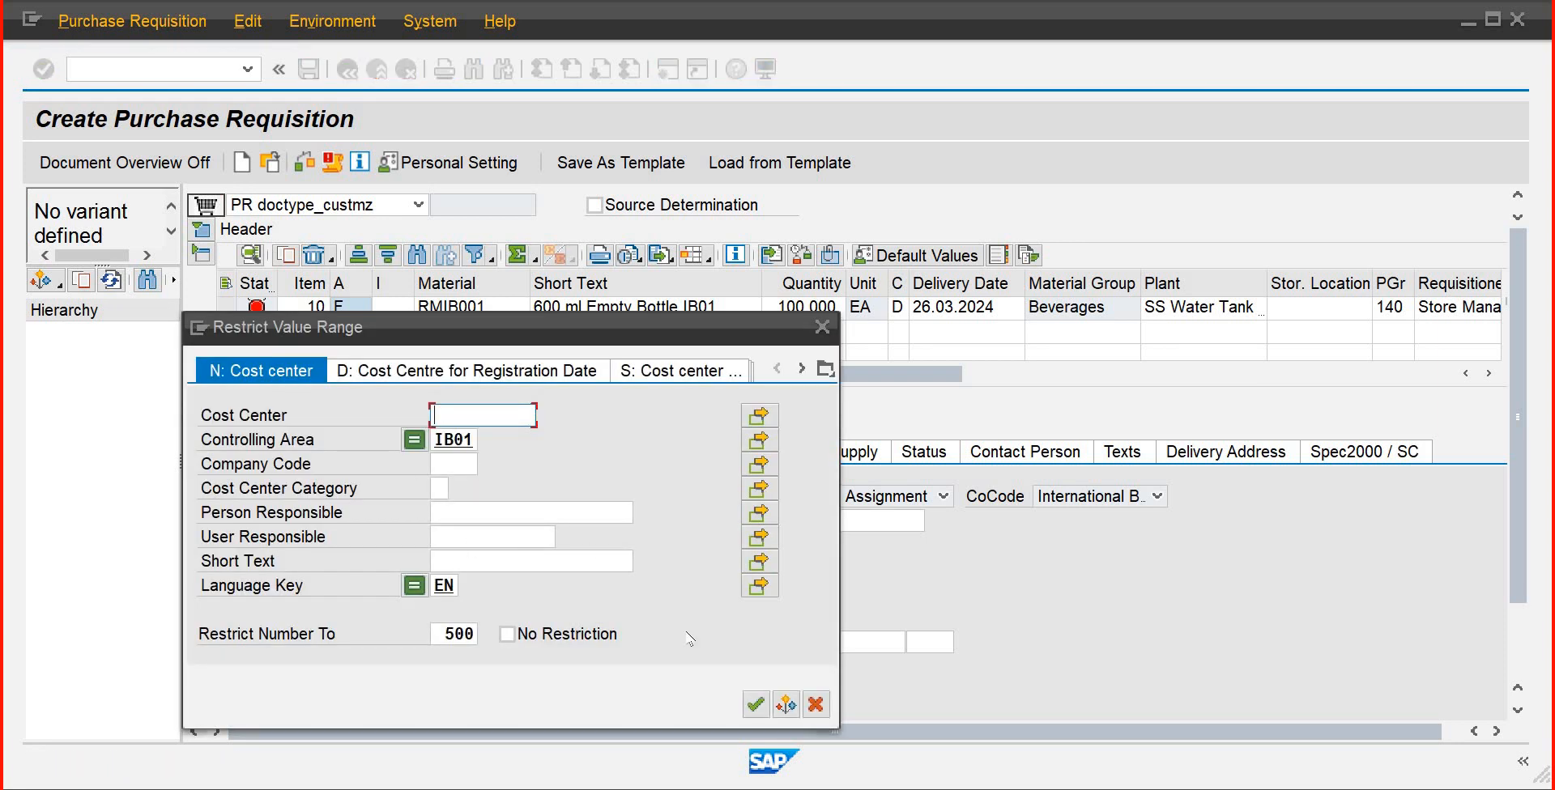
left_click(754, 705)
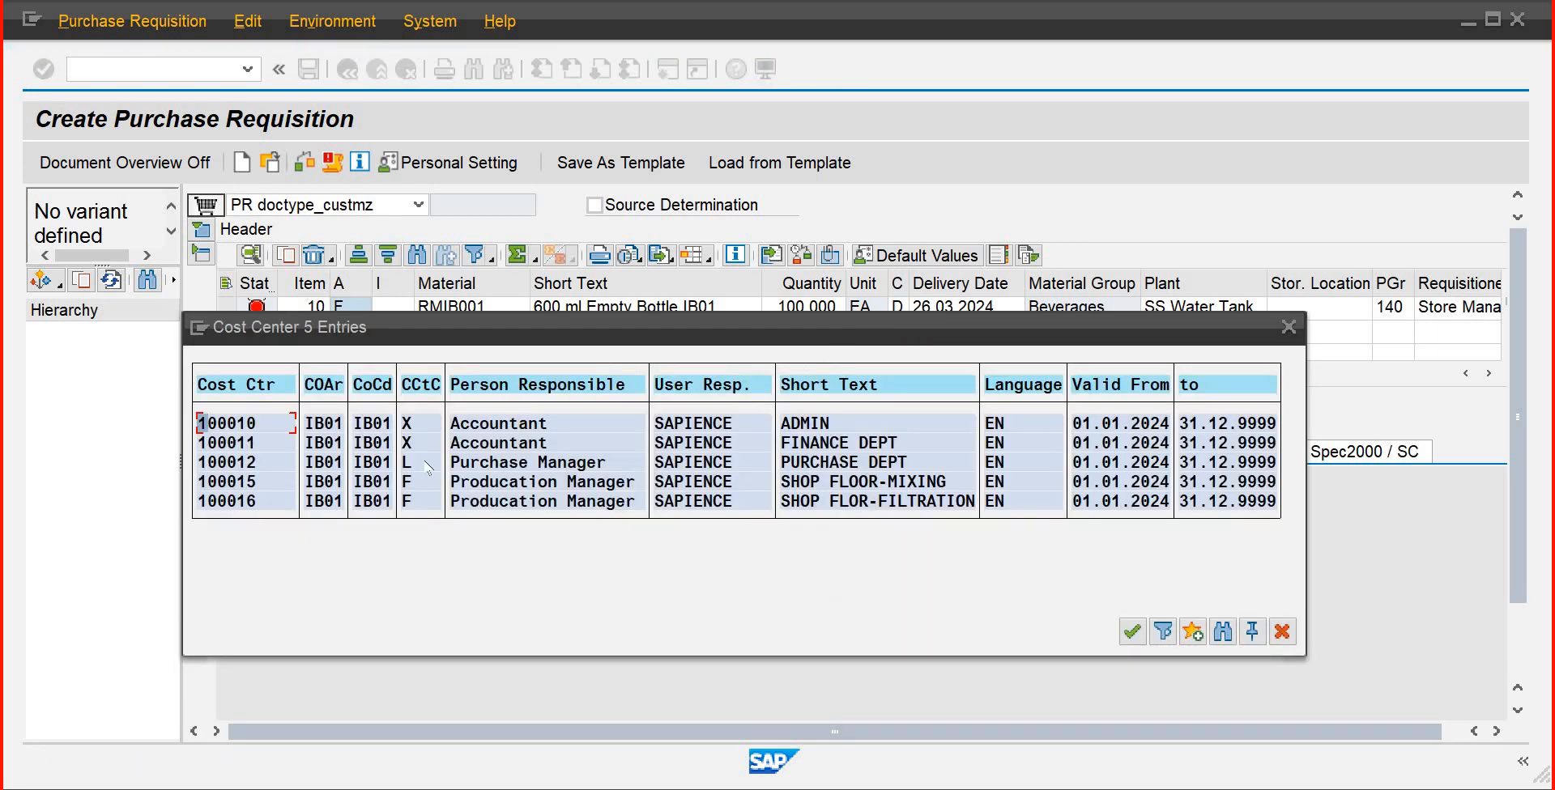
double_click(236, 460)
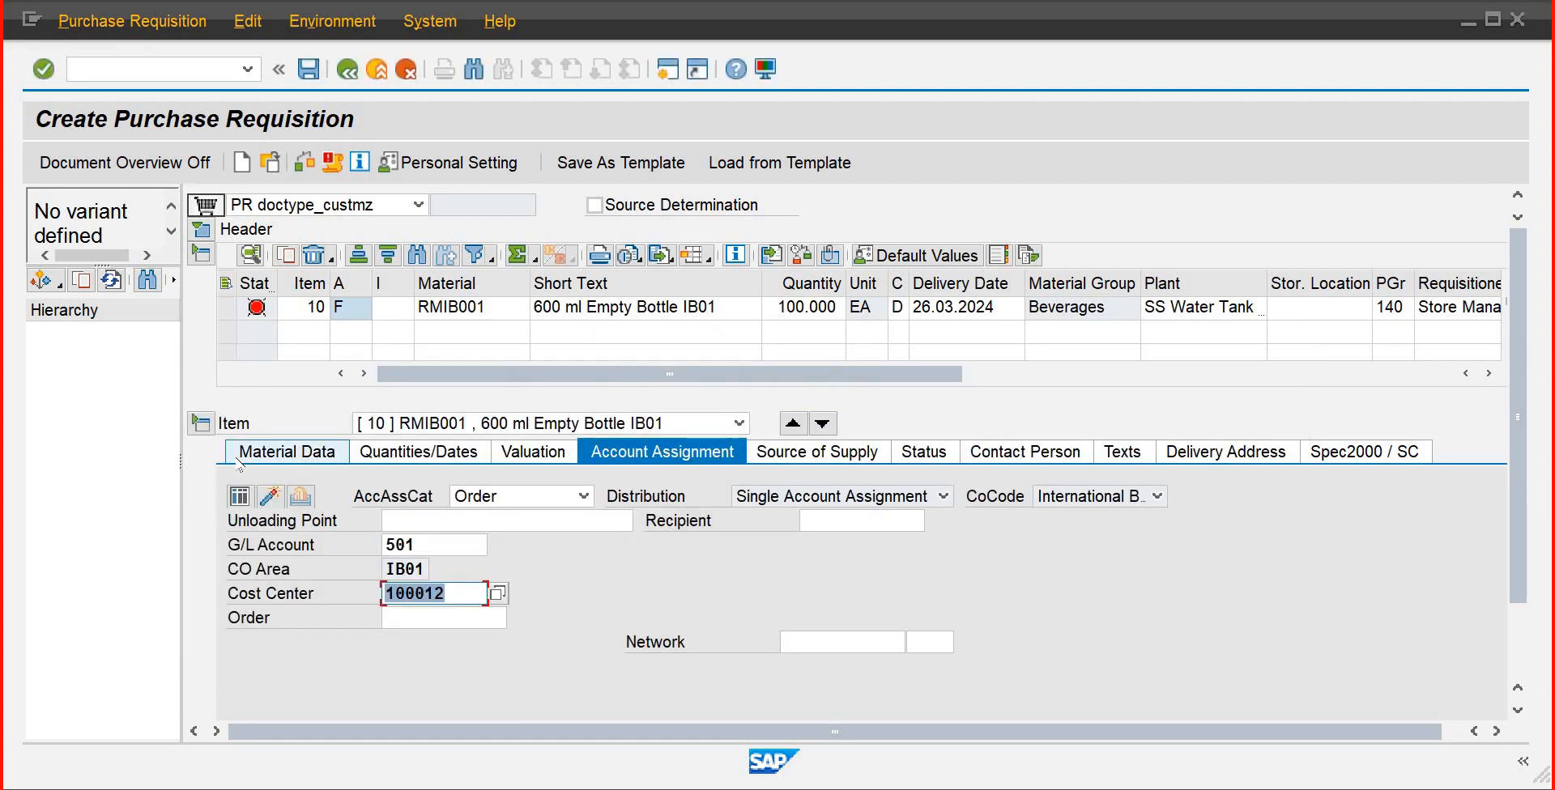
key("Return")
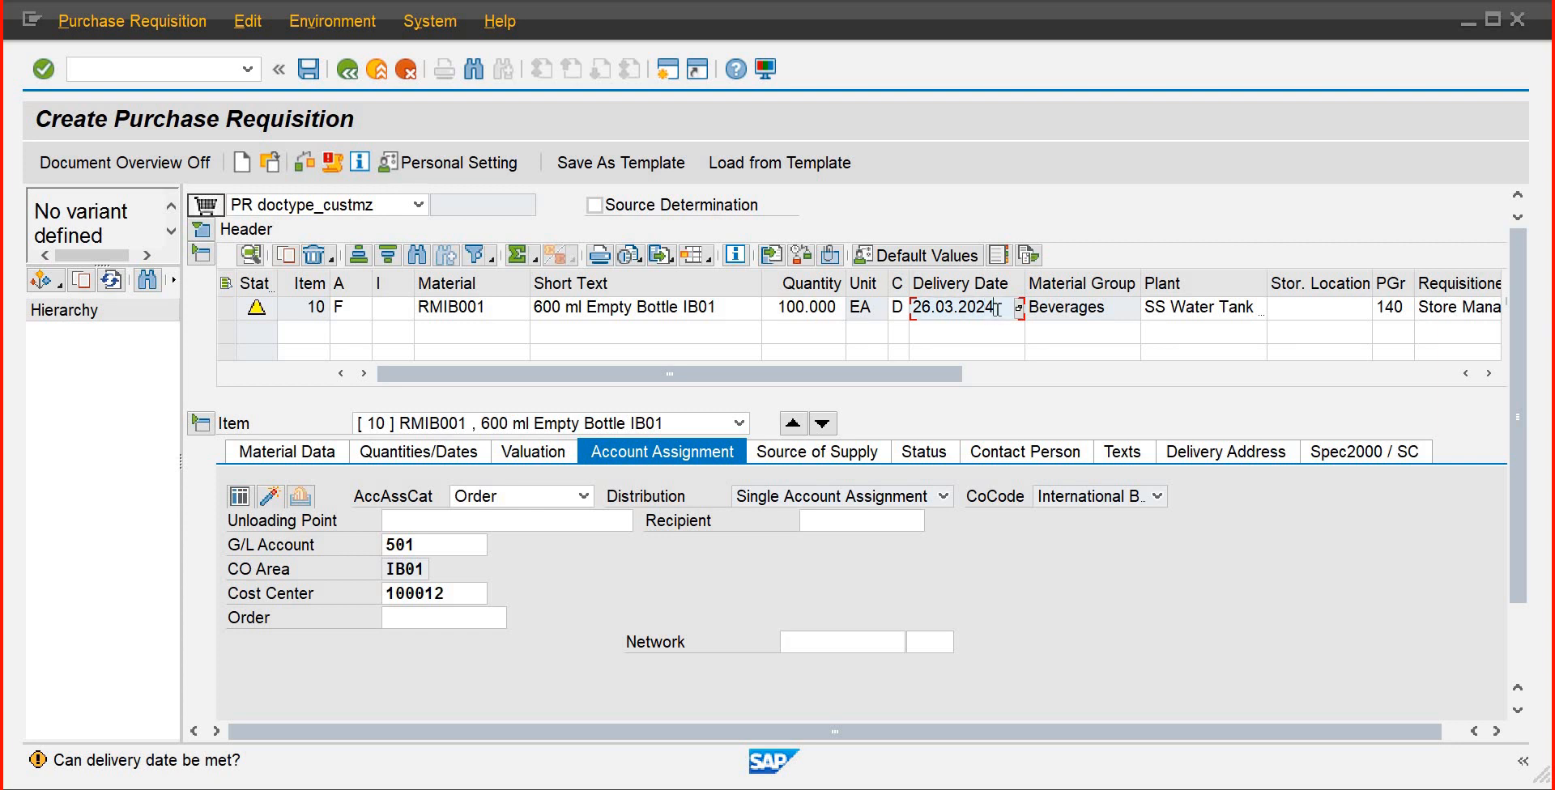
Set item 10's delivery date to 02.04.2024 from the calendar, check the requisition and acknowledge the message list
left_click_drag(997, 309, 914, 307)
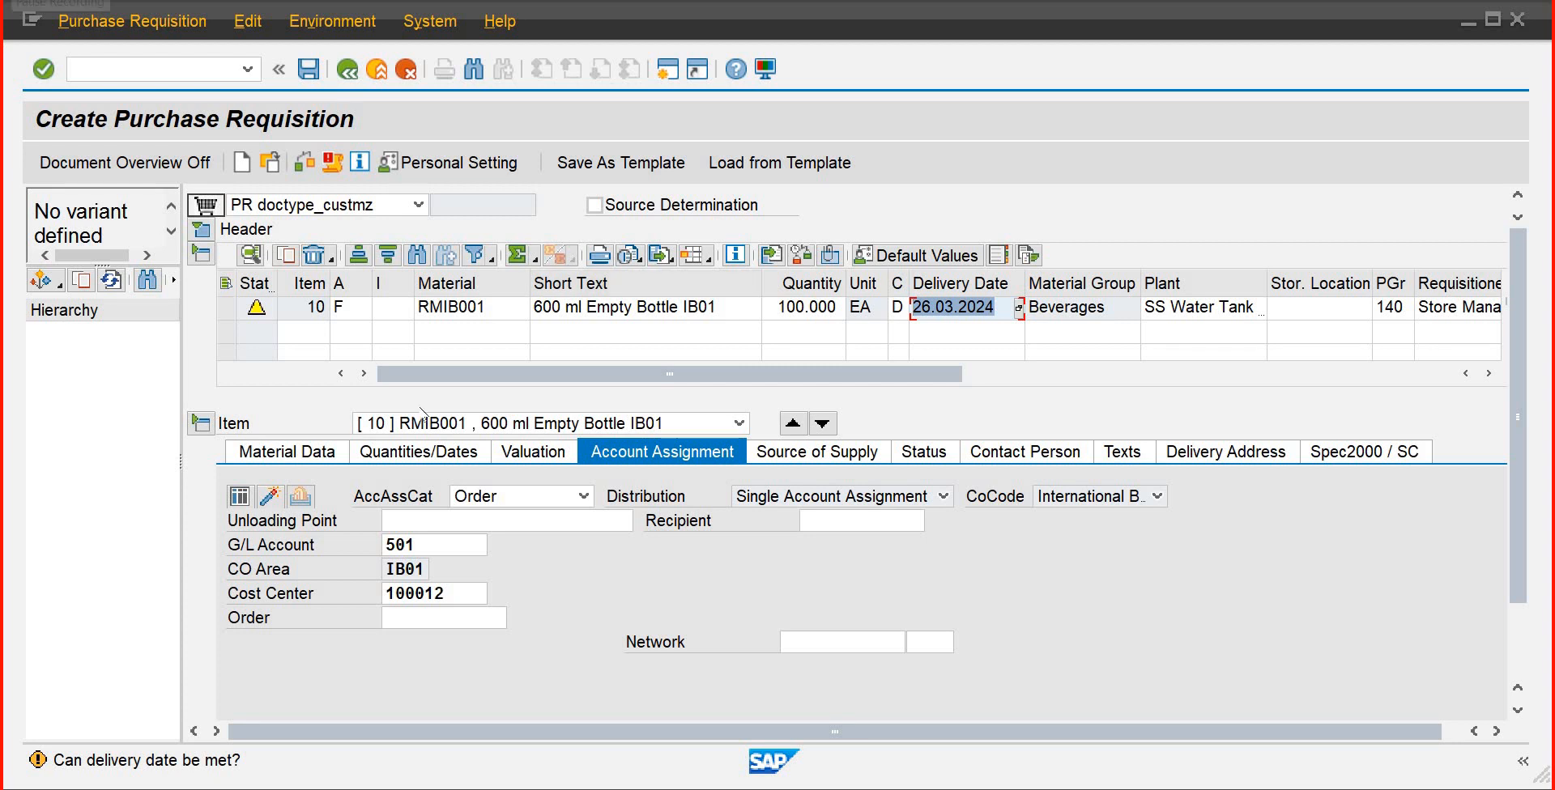
key("F4")
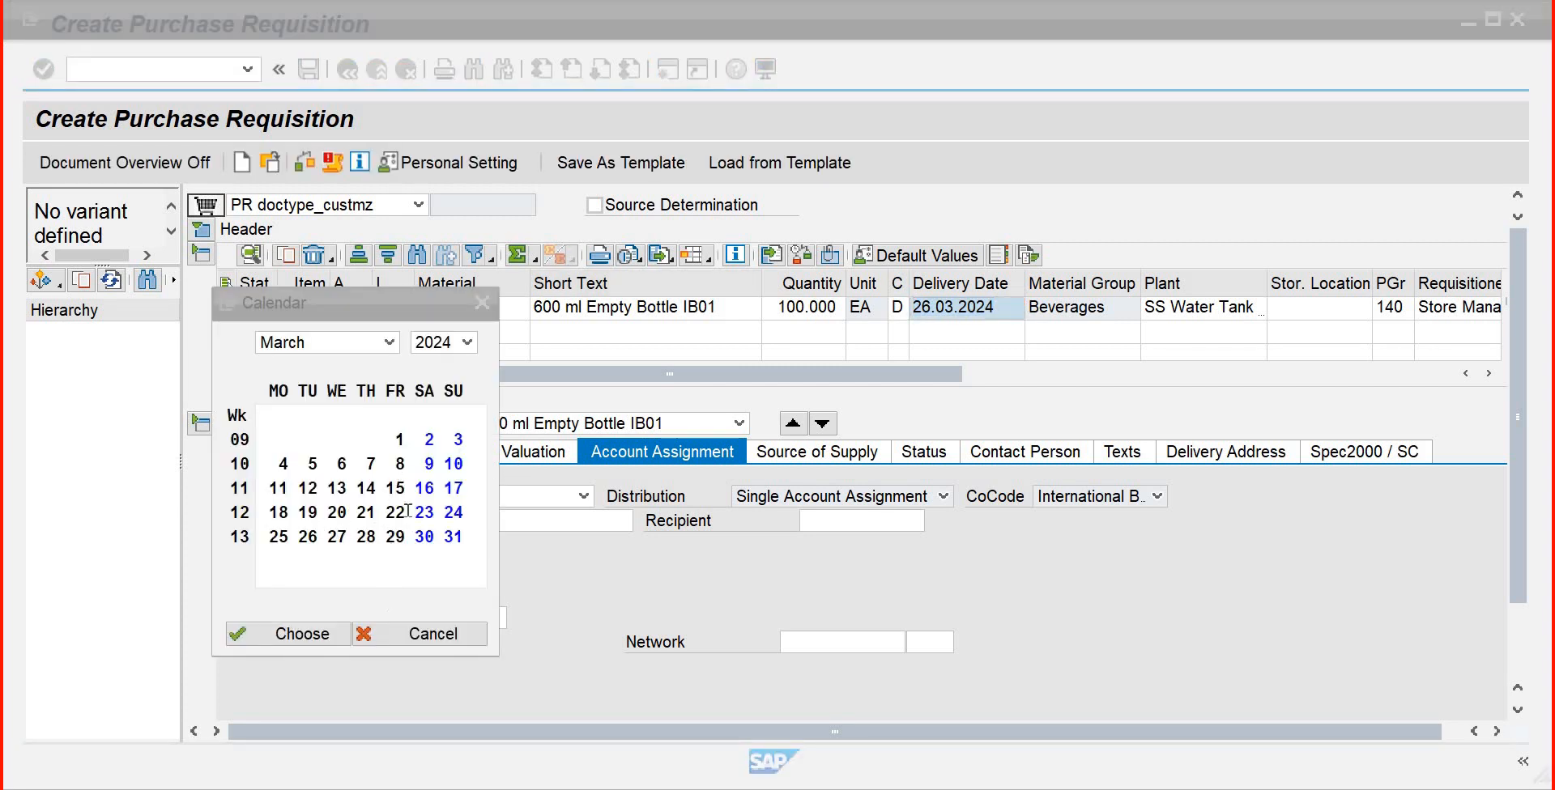
left_click(389, 342)
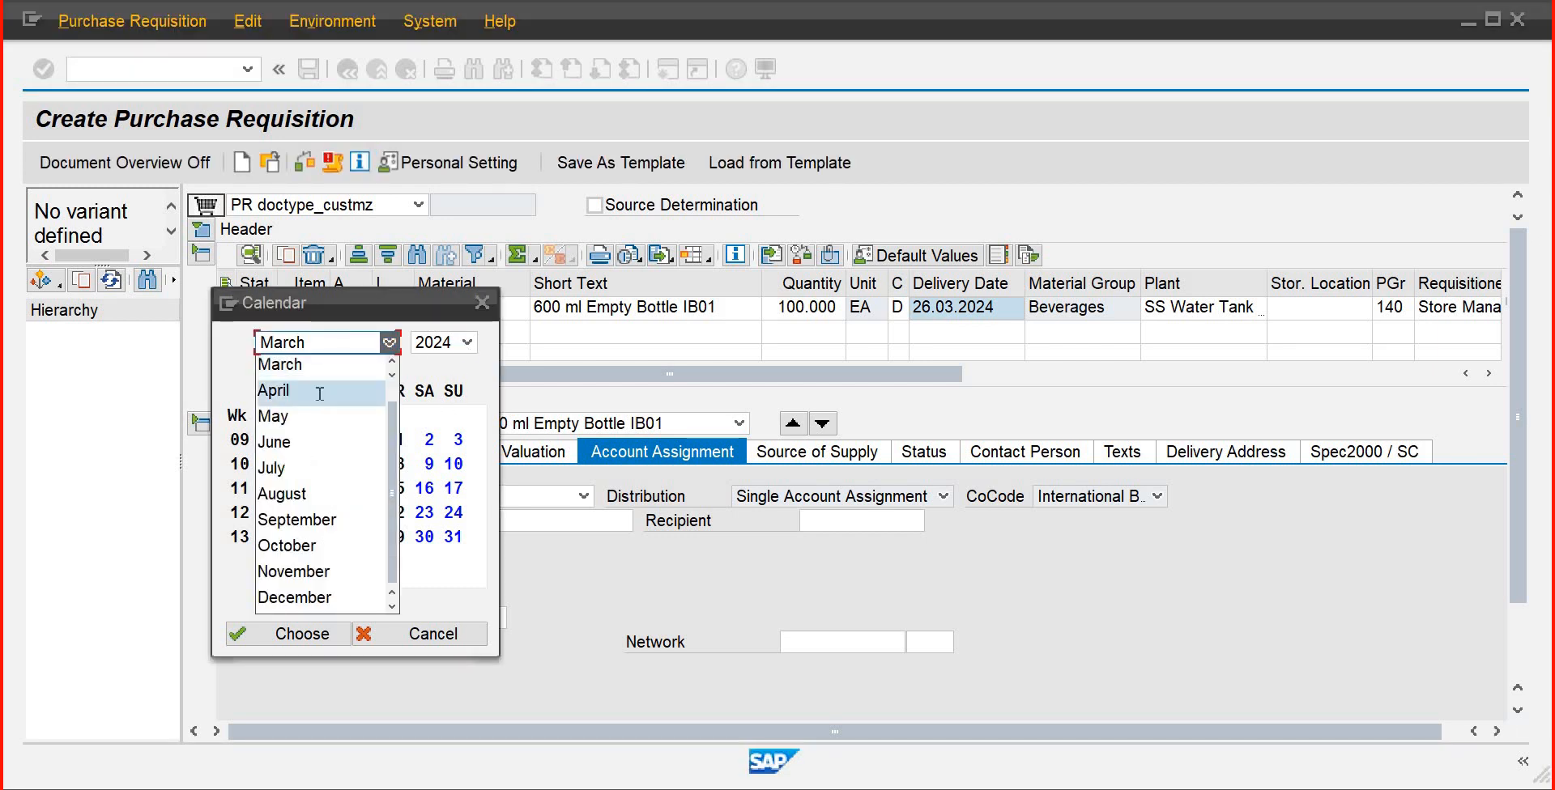
left_click(320, 394)
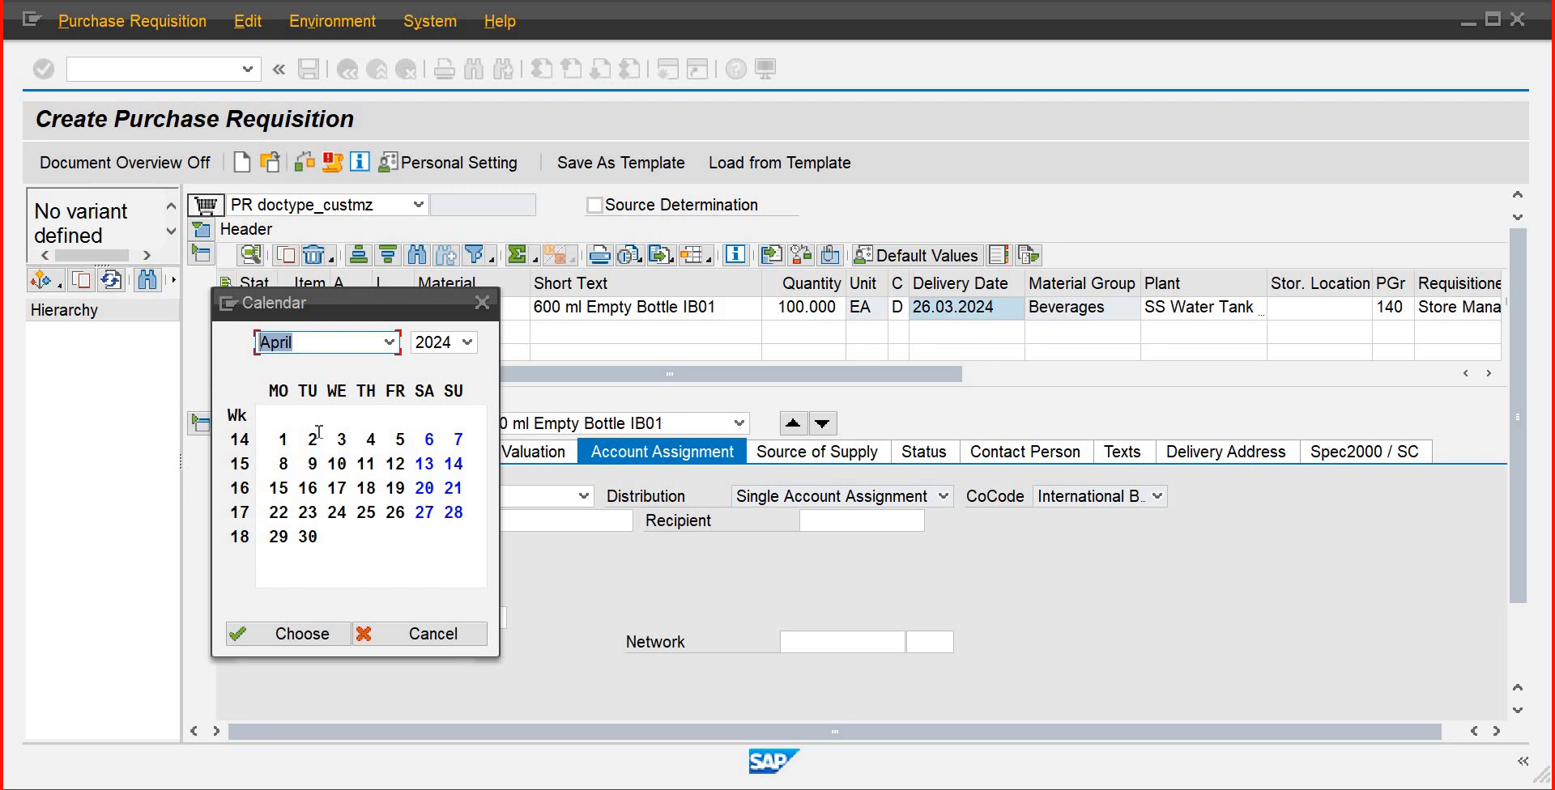
left_click(313, 438)
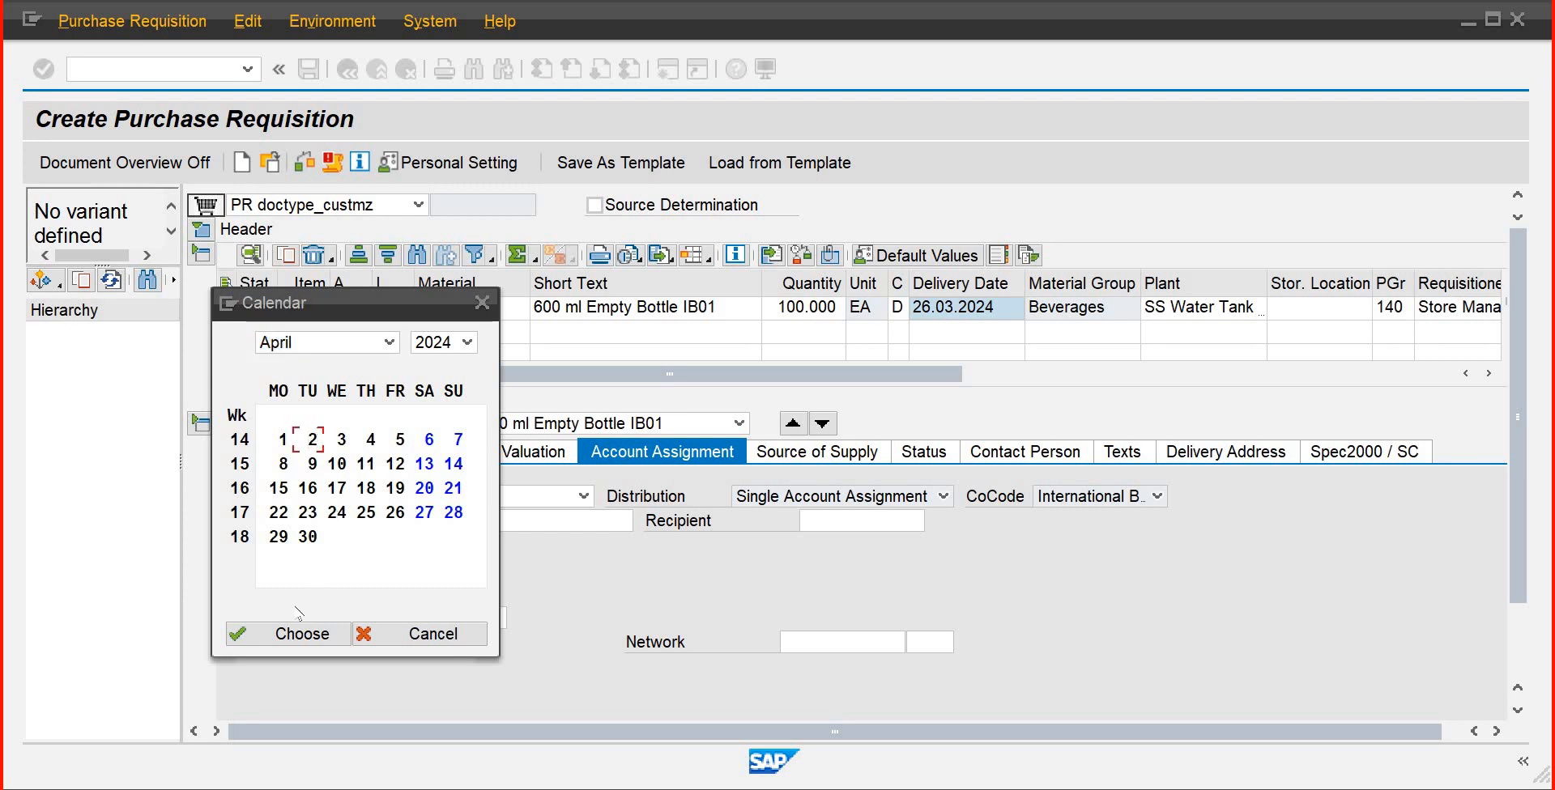
left_click(288, 632)
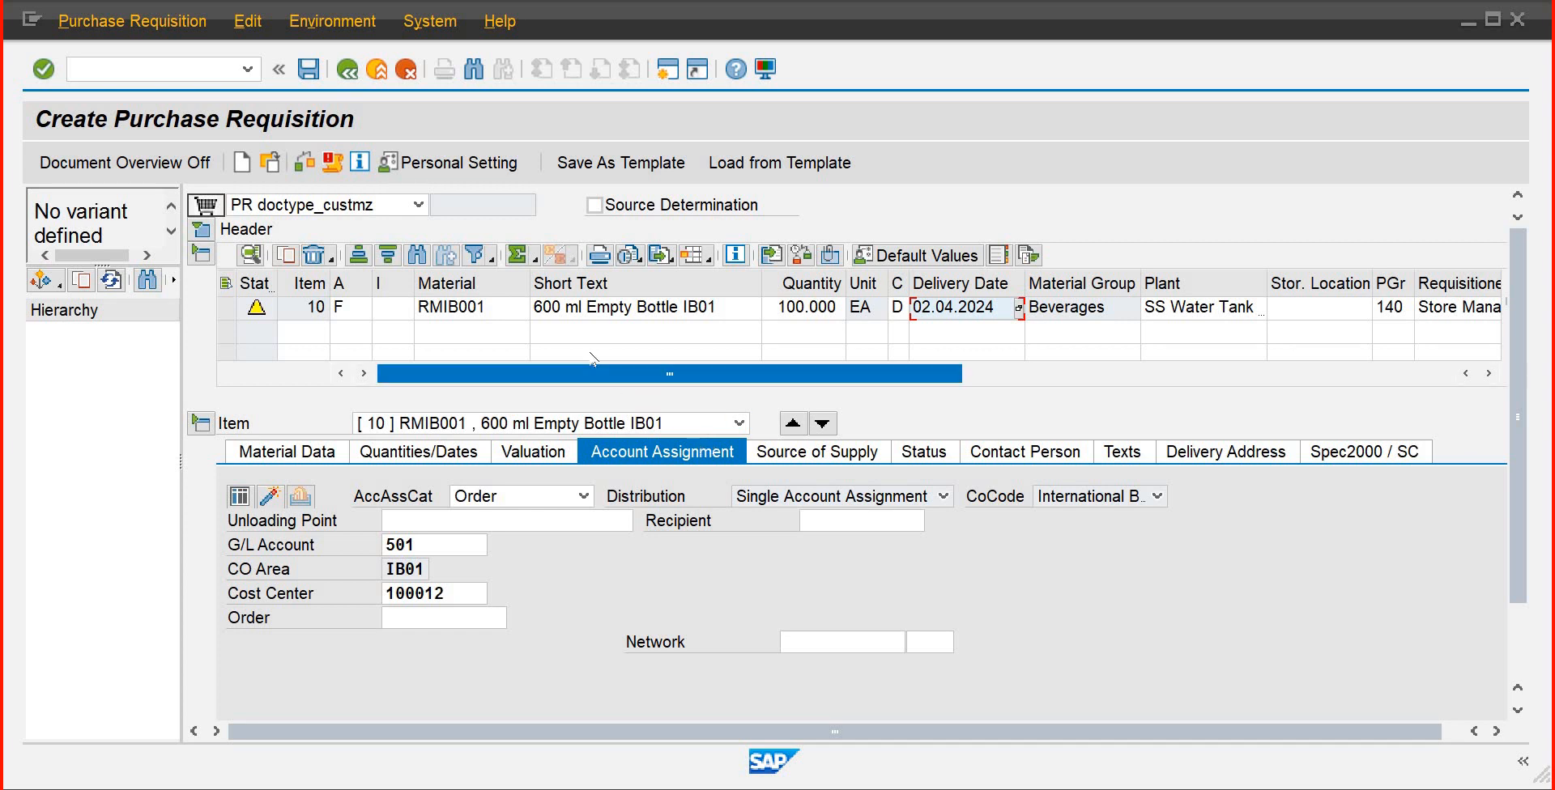
key("Return")
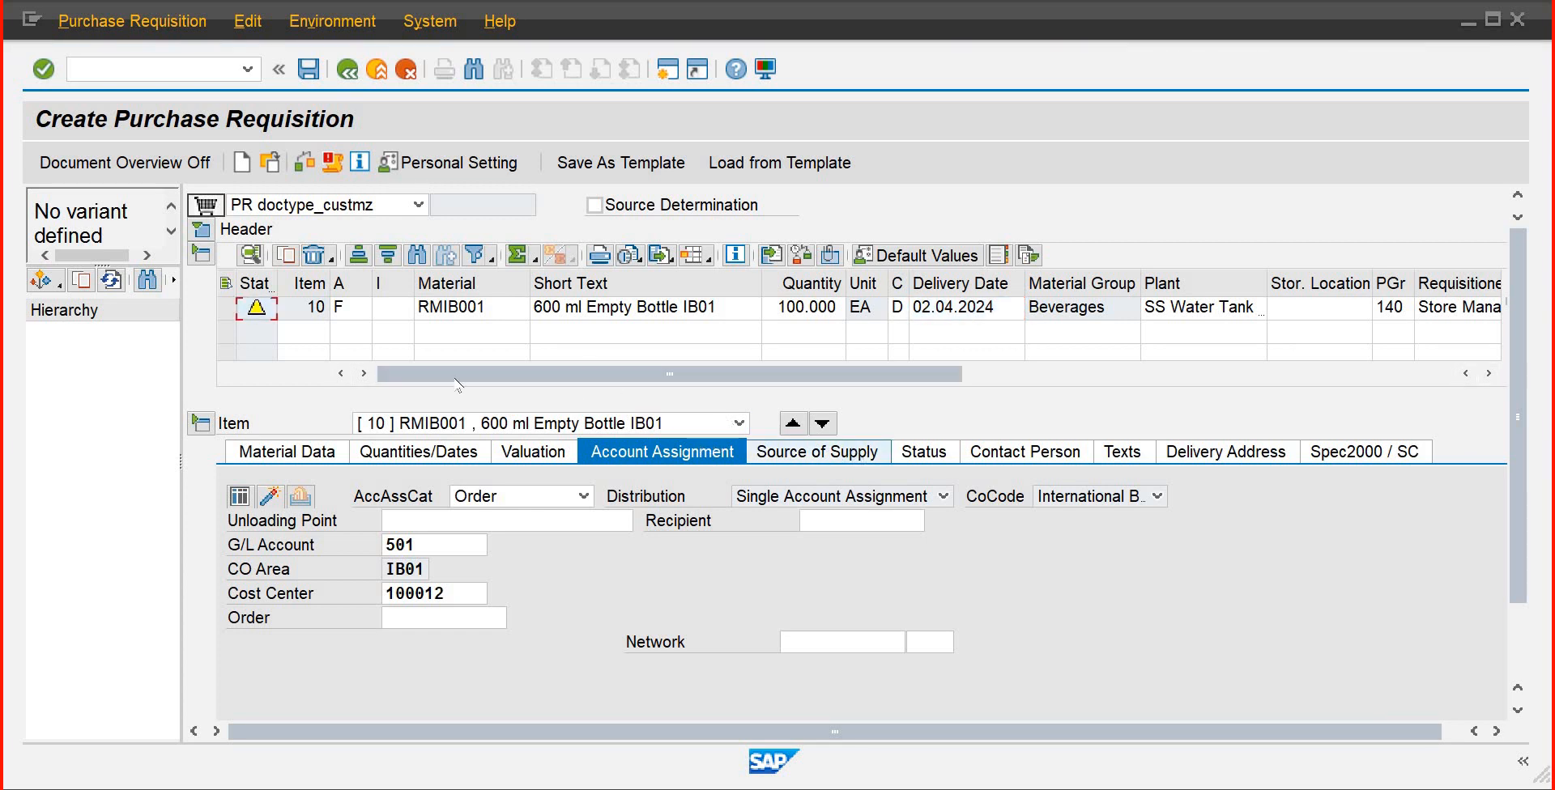
key("Return")
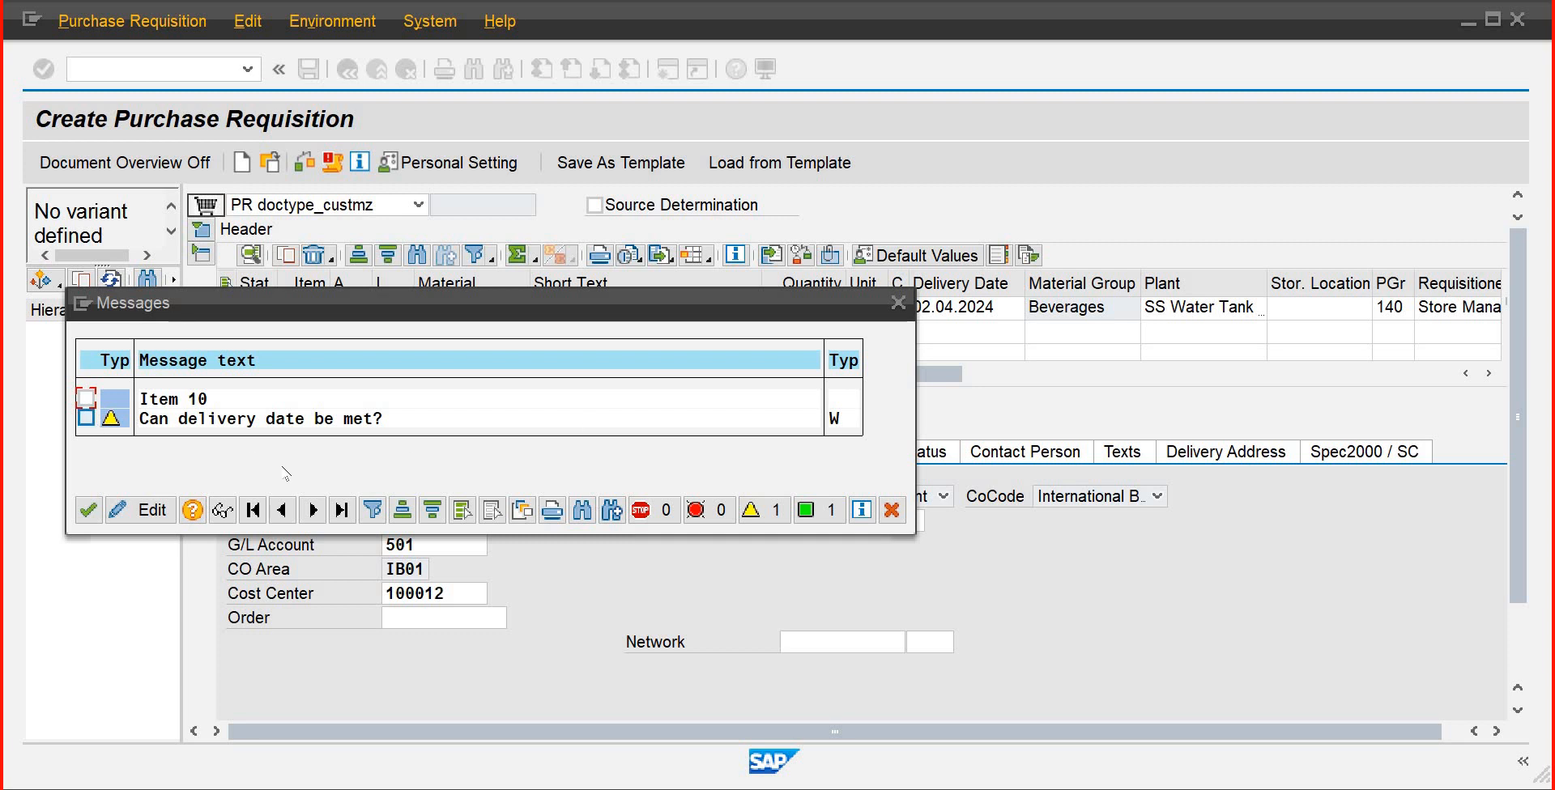
left_click(89, 510)
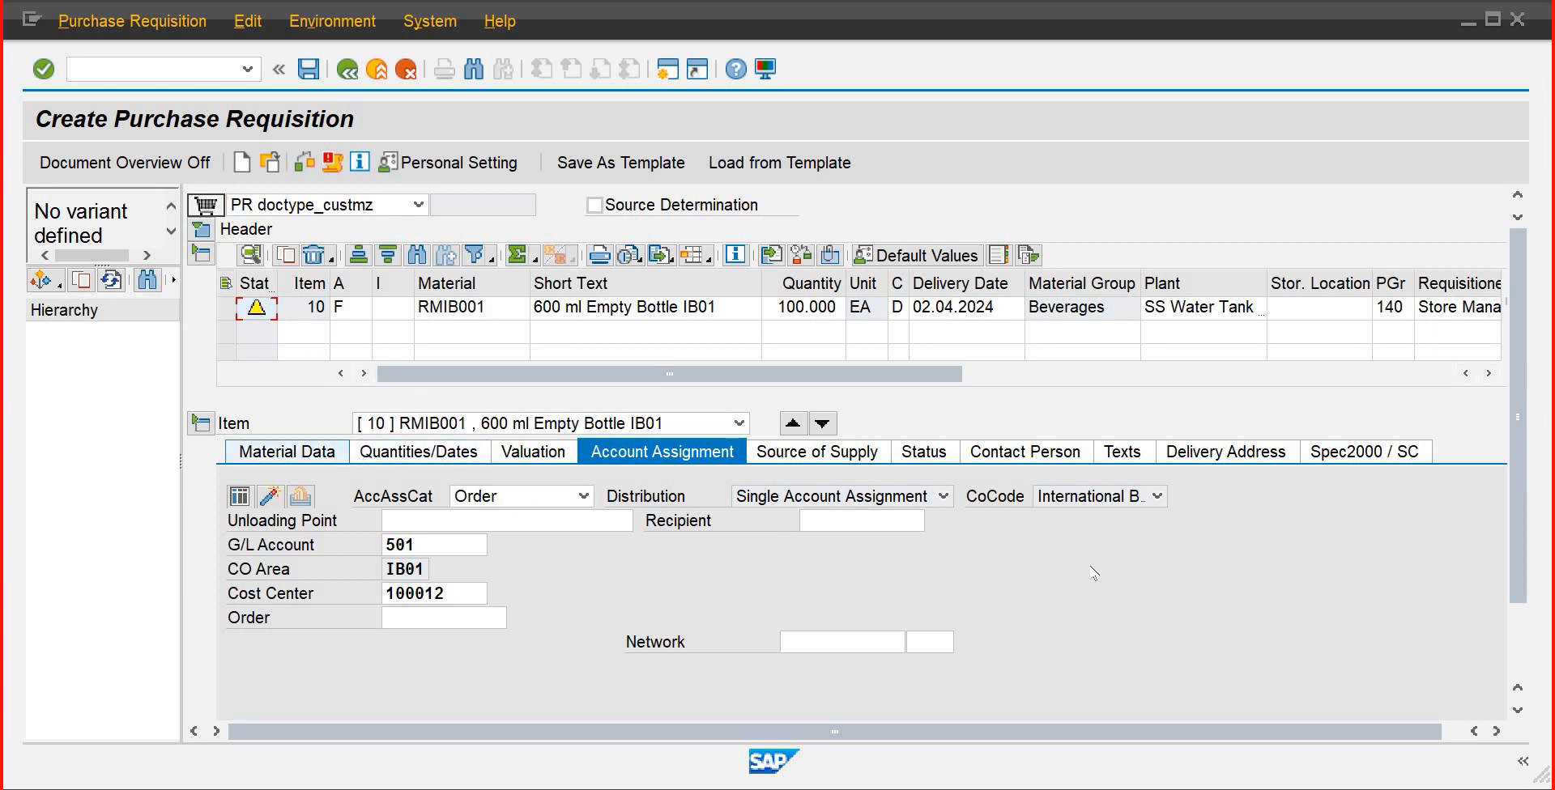
Review item 10's delivery address, material data, quantities and dates, and valuation details
left_click(1206, 453)
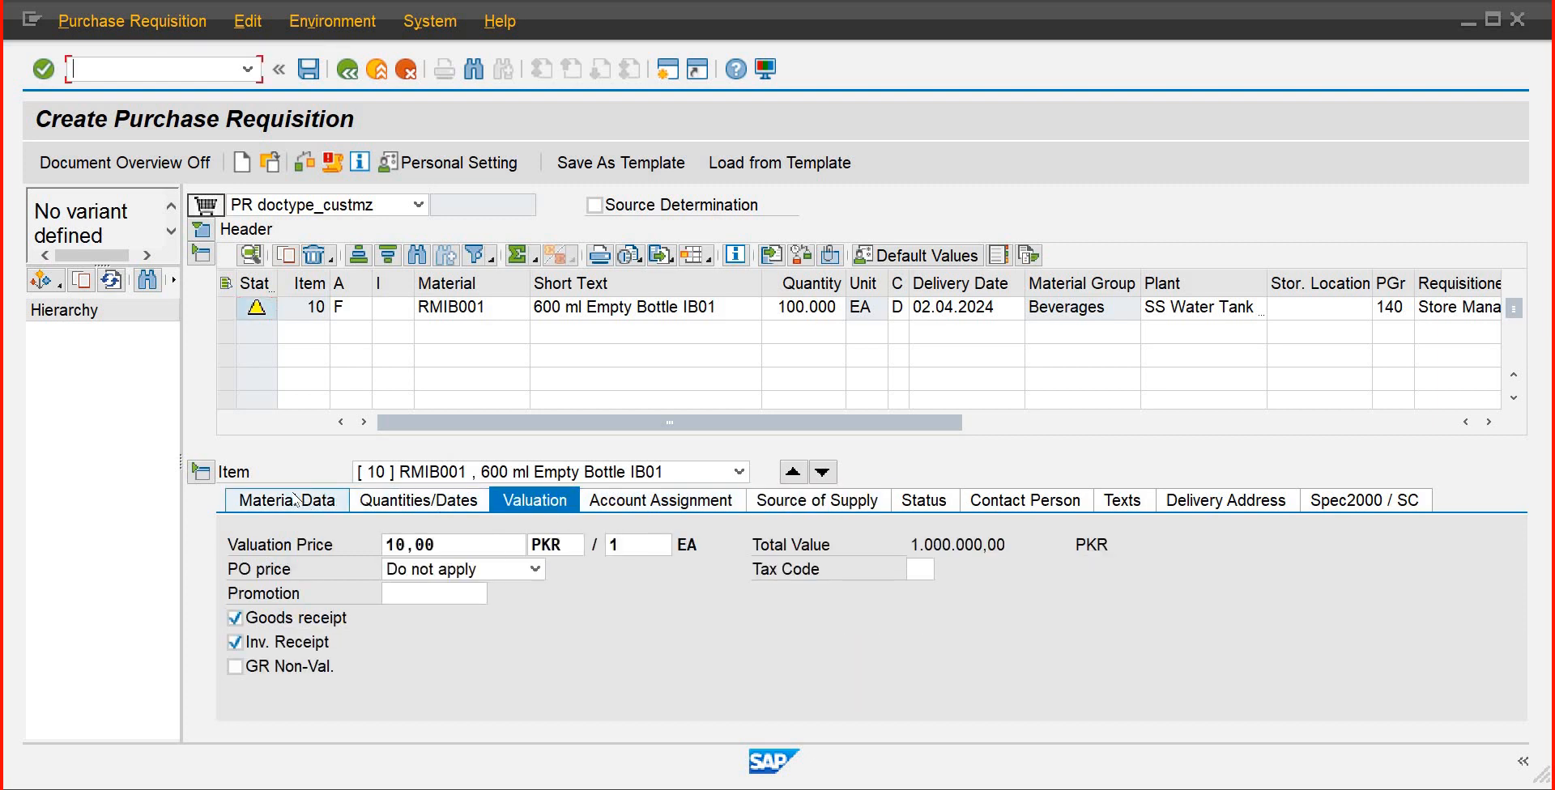
left_click(295, 500)
left_click(403, 499)
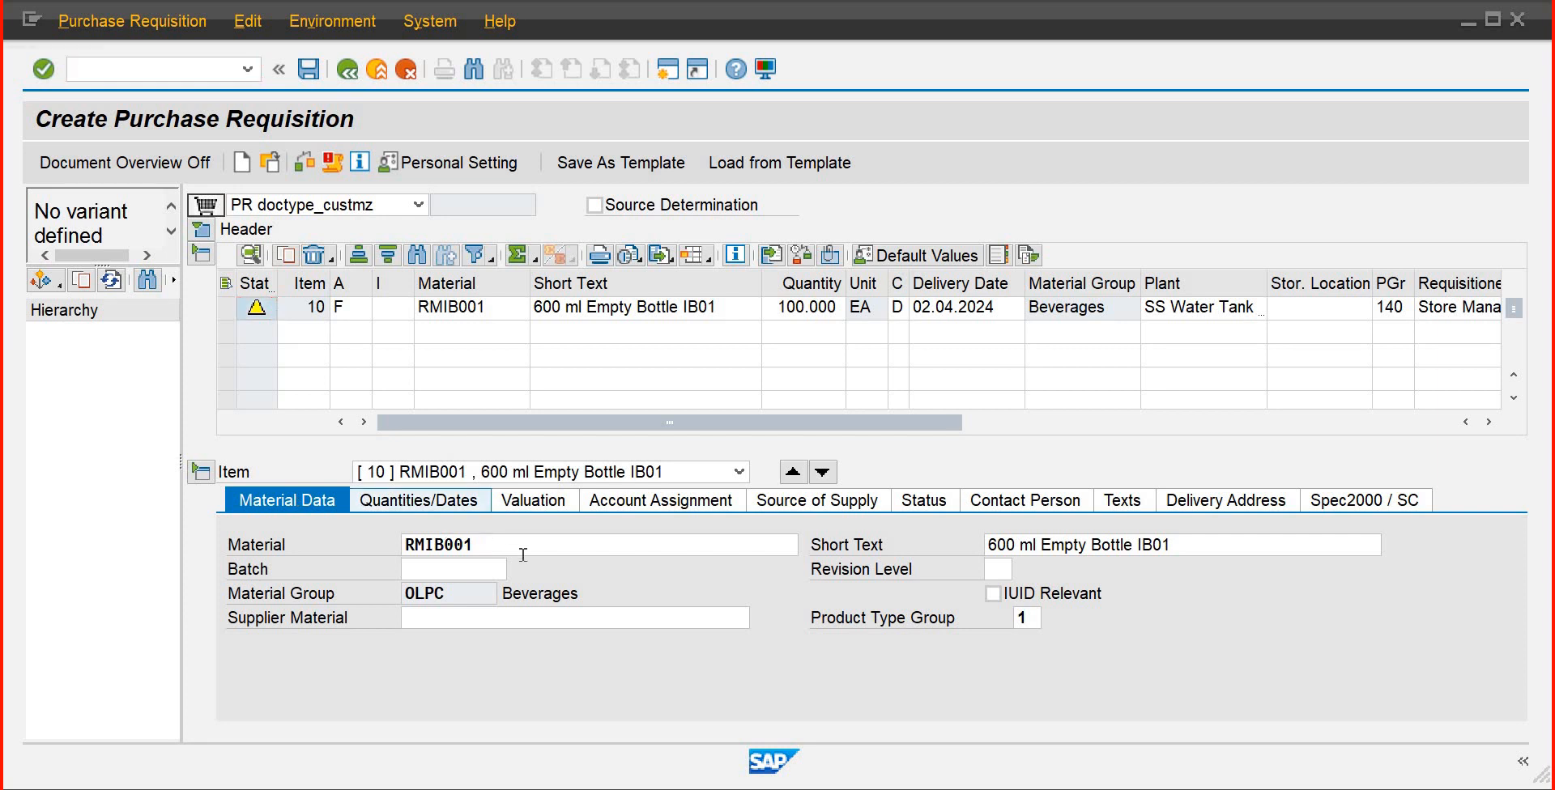
left_click(528, 502)
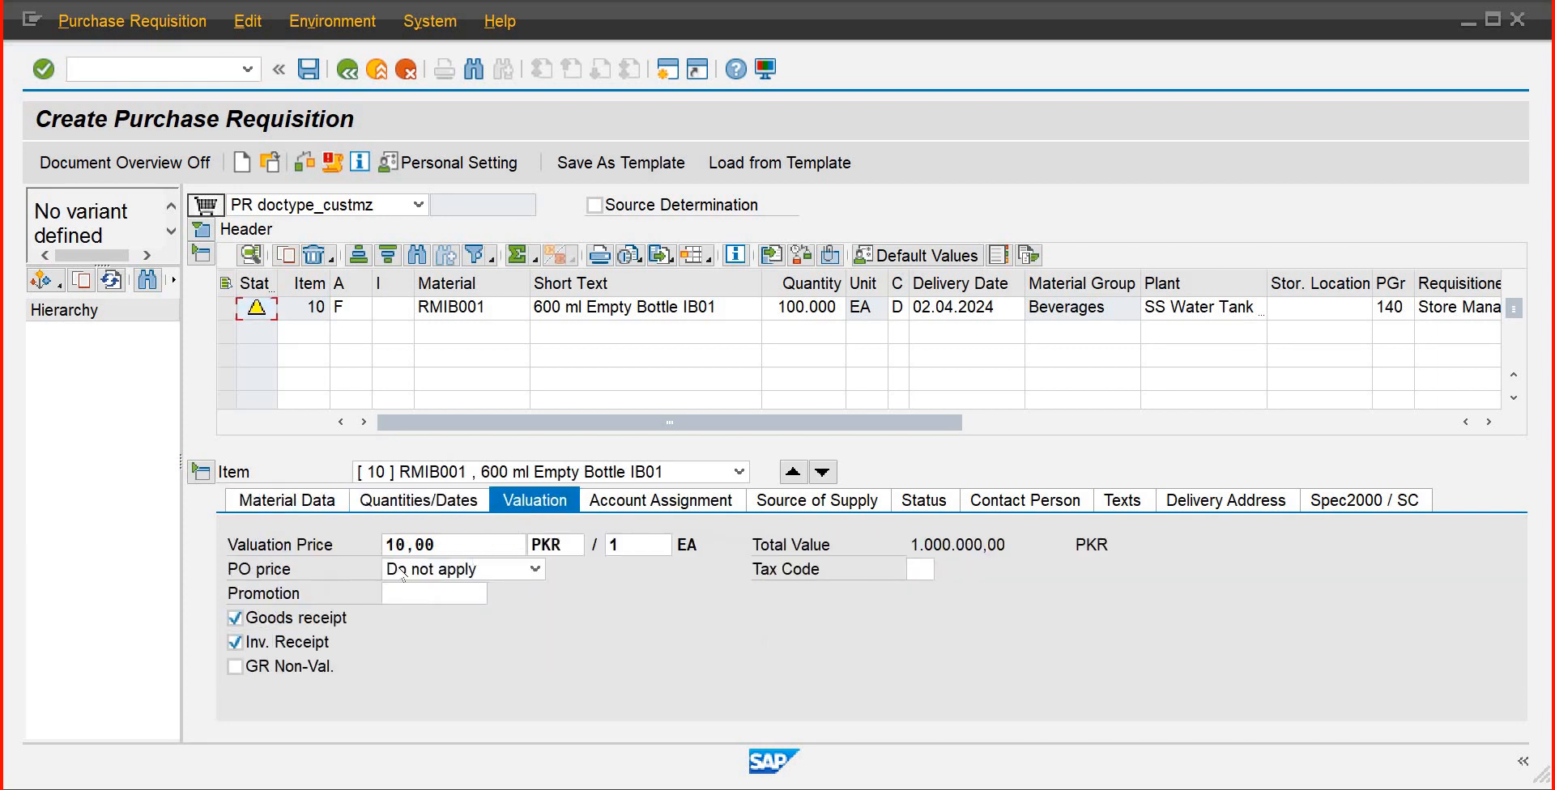
Check the PO price options in item 10's valuation, keep Do not apply, and save the purchase requisition
left_click(536, 569)
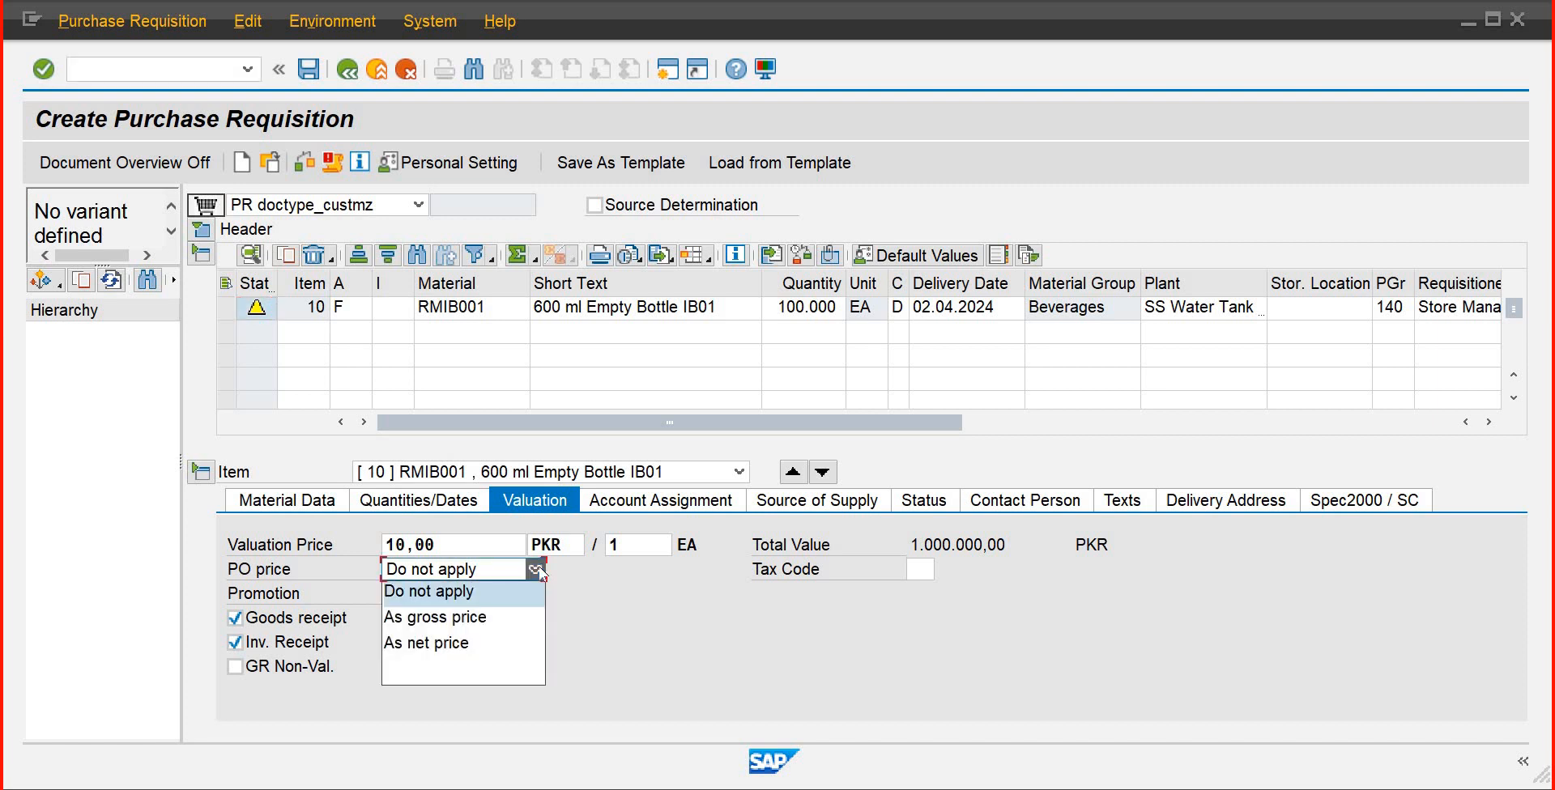
left_click(537, 571)
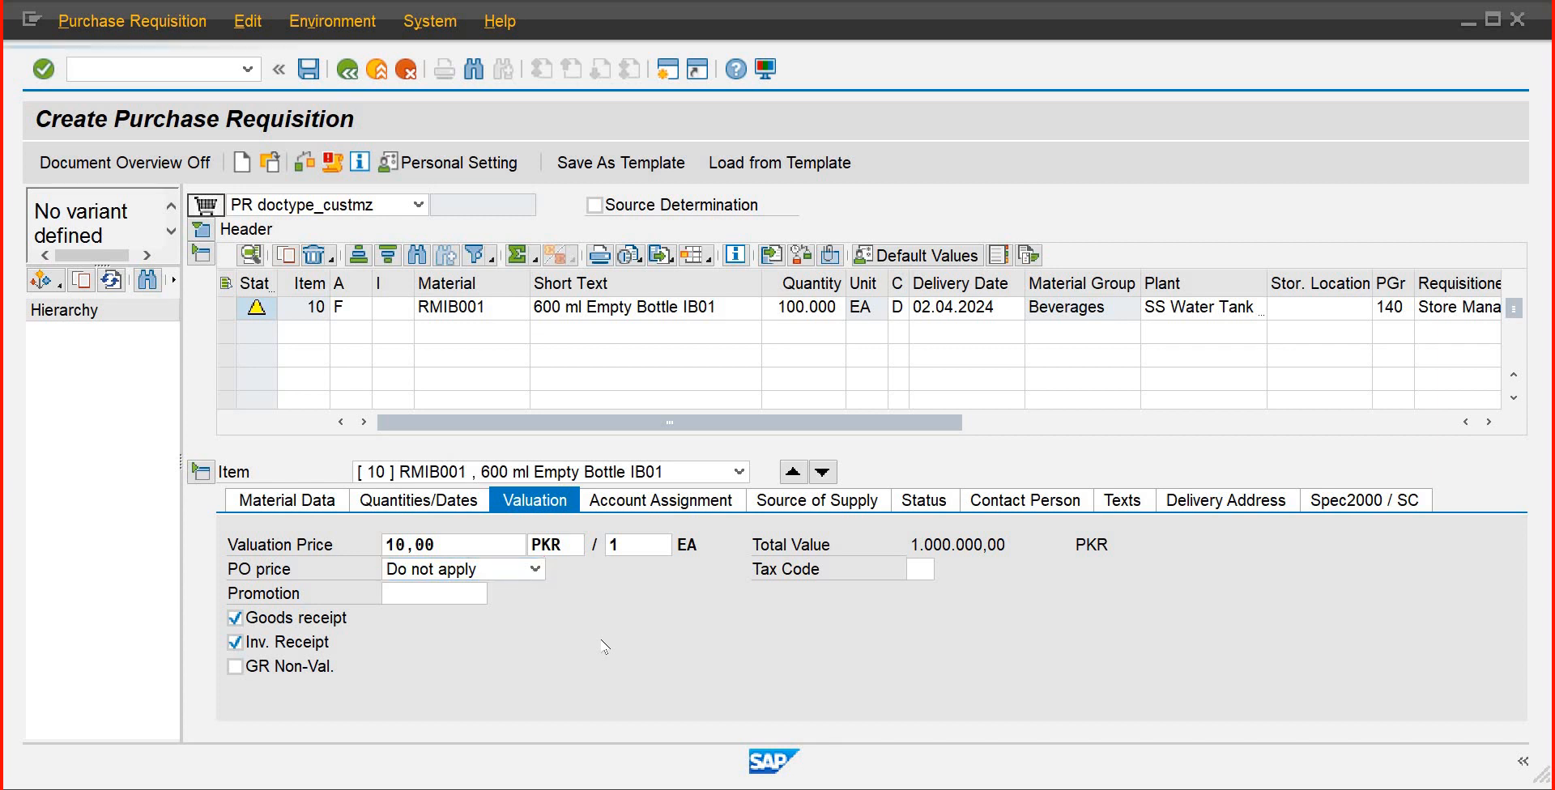
key("ctrl+s")
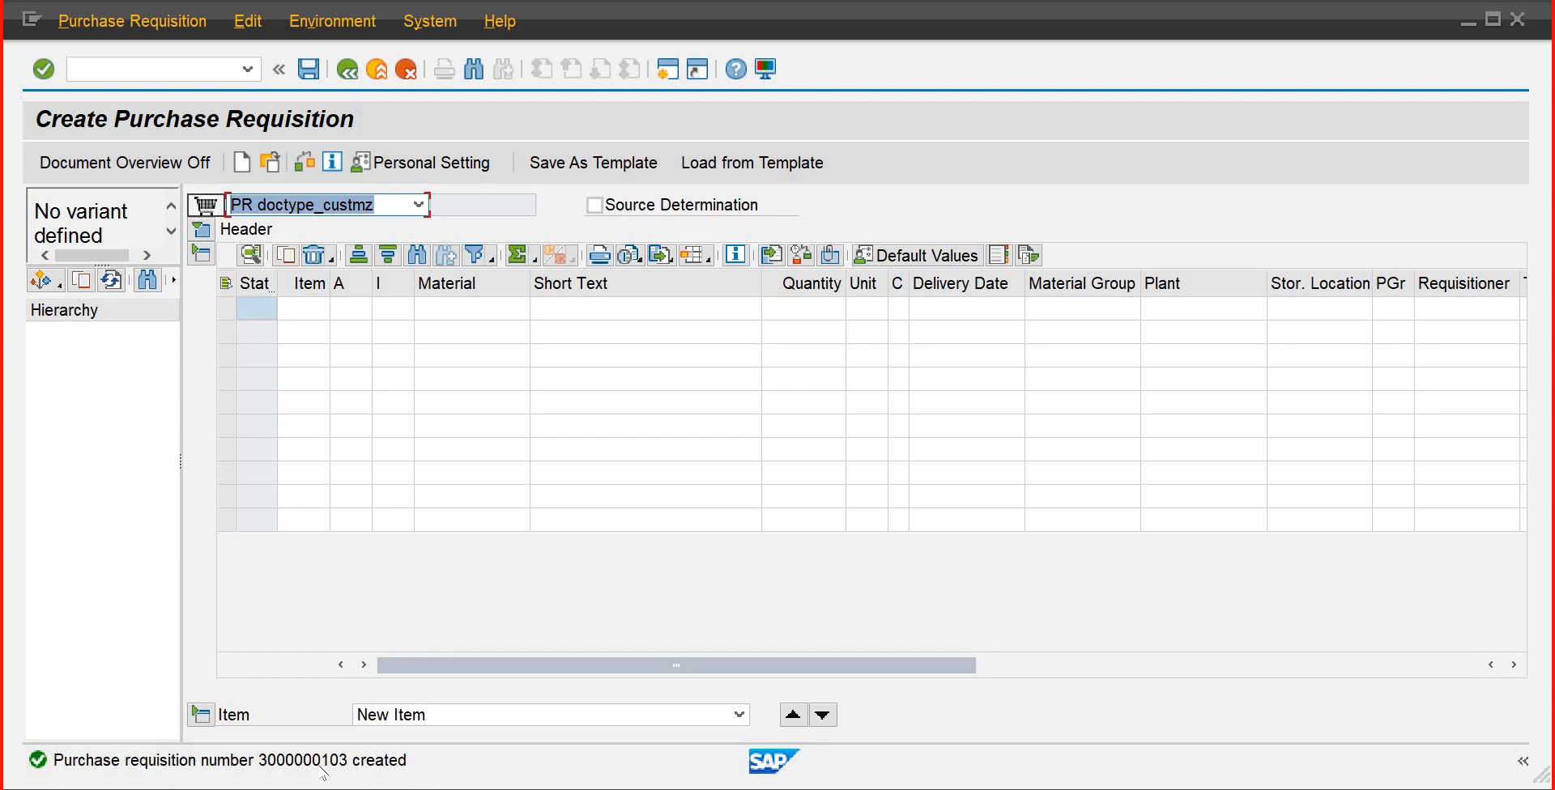
Open the details of the requisition's creation message and copy the message text
left_click(468, 301)
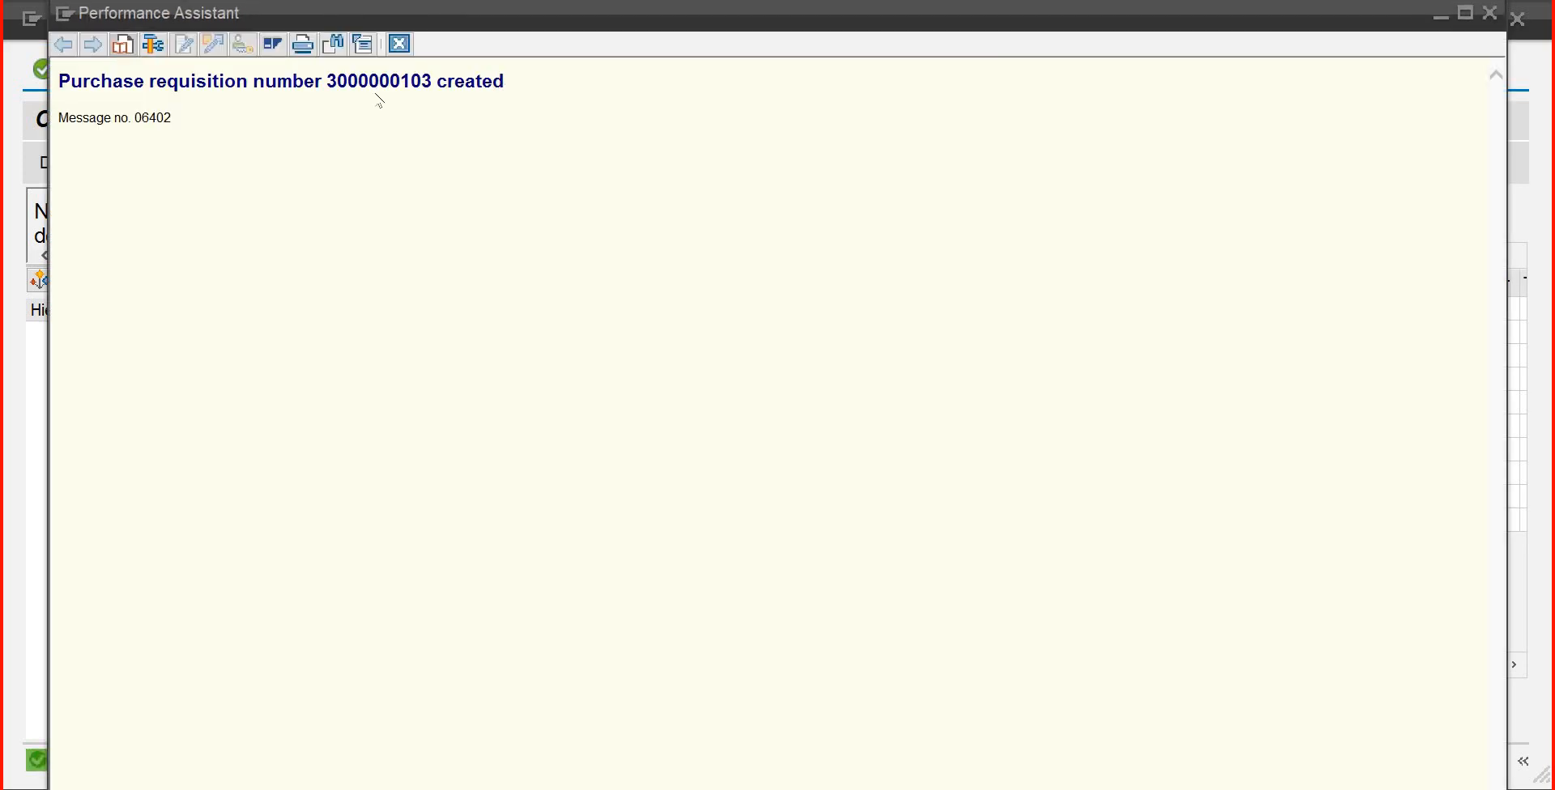
left_click_drag(504, 81, 62, 87)
key("ctrl+c")
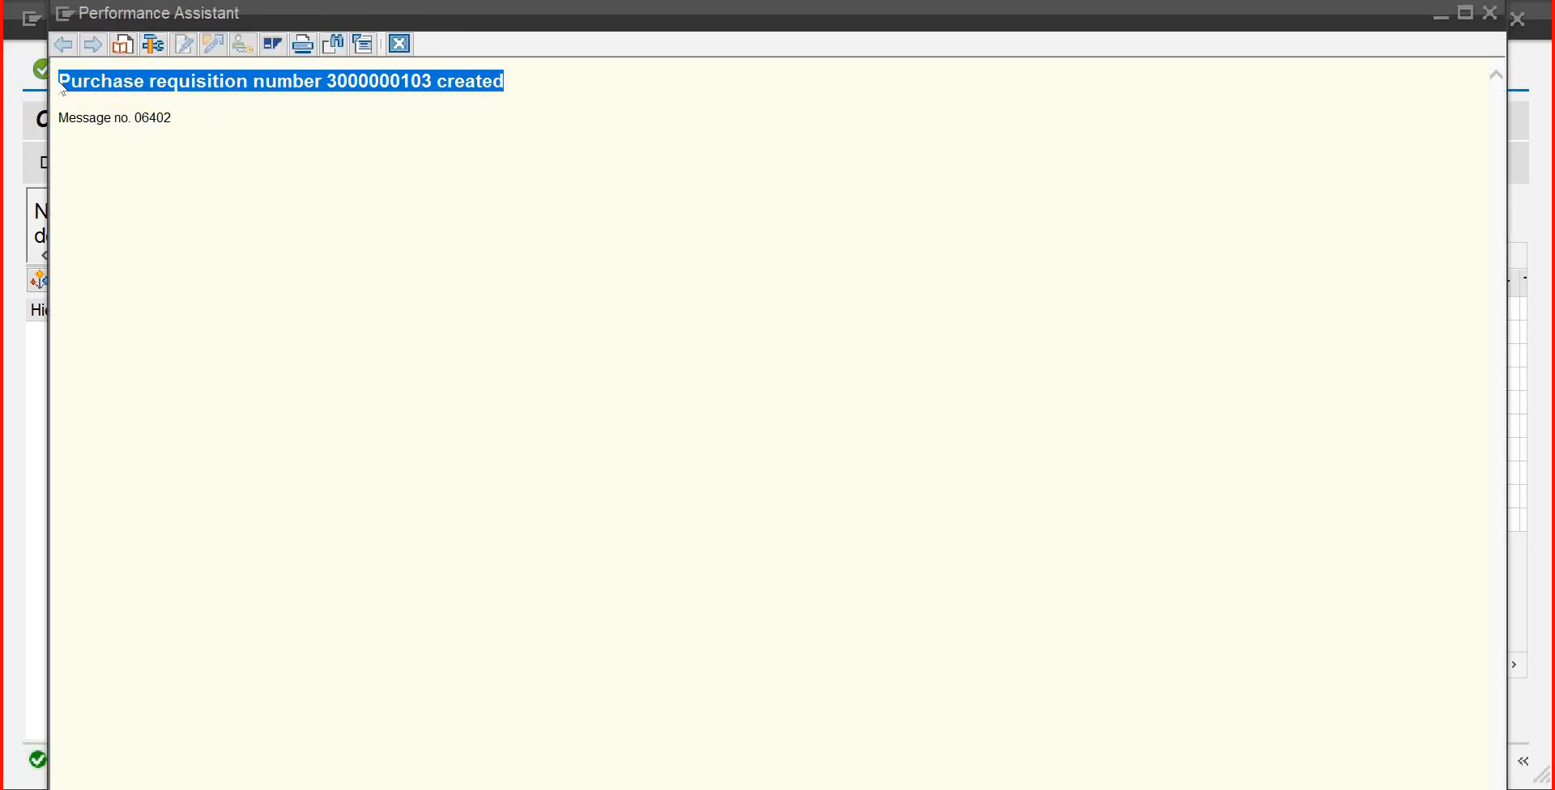
Switch to the Word roadmap document and paste the copied message on a new unnumbered line under "Creation of PR (Purchase Requisition)"
left_click(1069, 789)
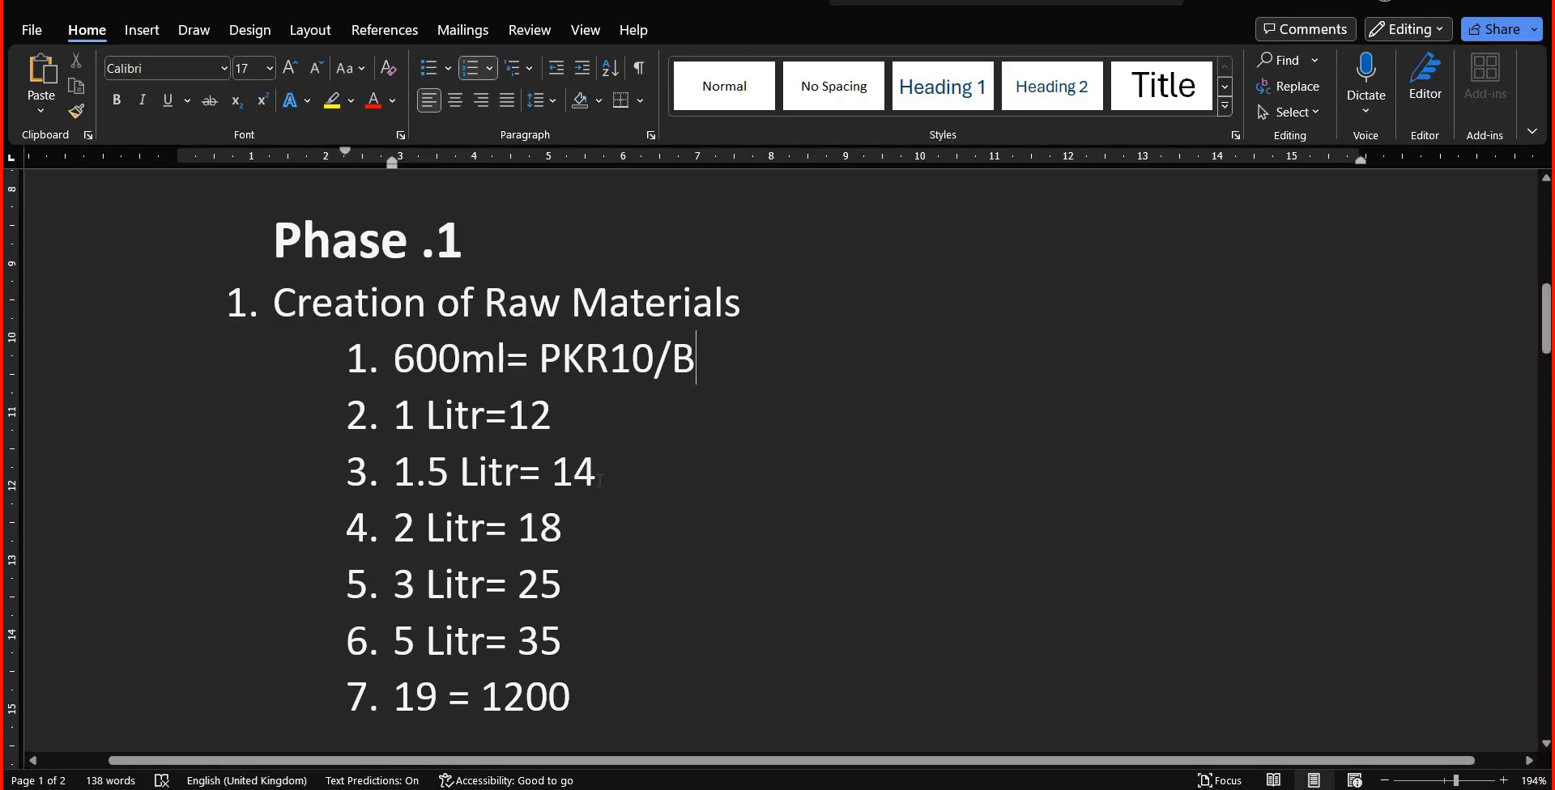
left_click_drag(1549, 339, 1547, 401)
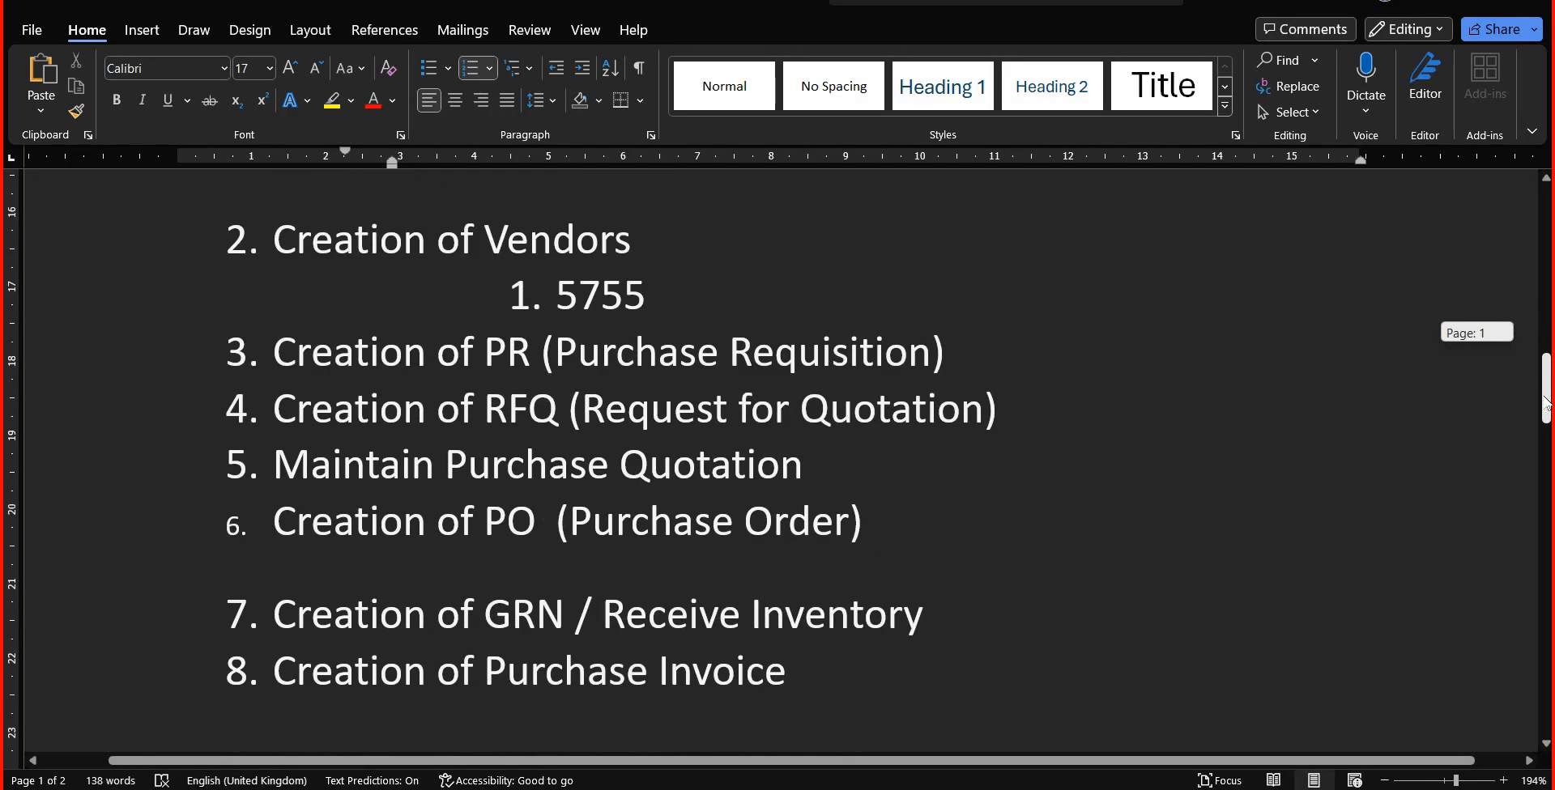
left_click(984, 360)
key("Return")
key("BackSpace")
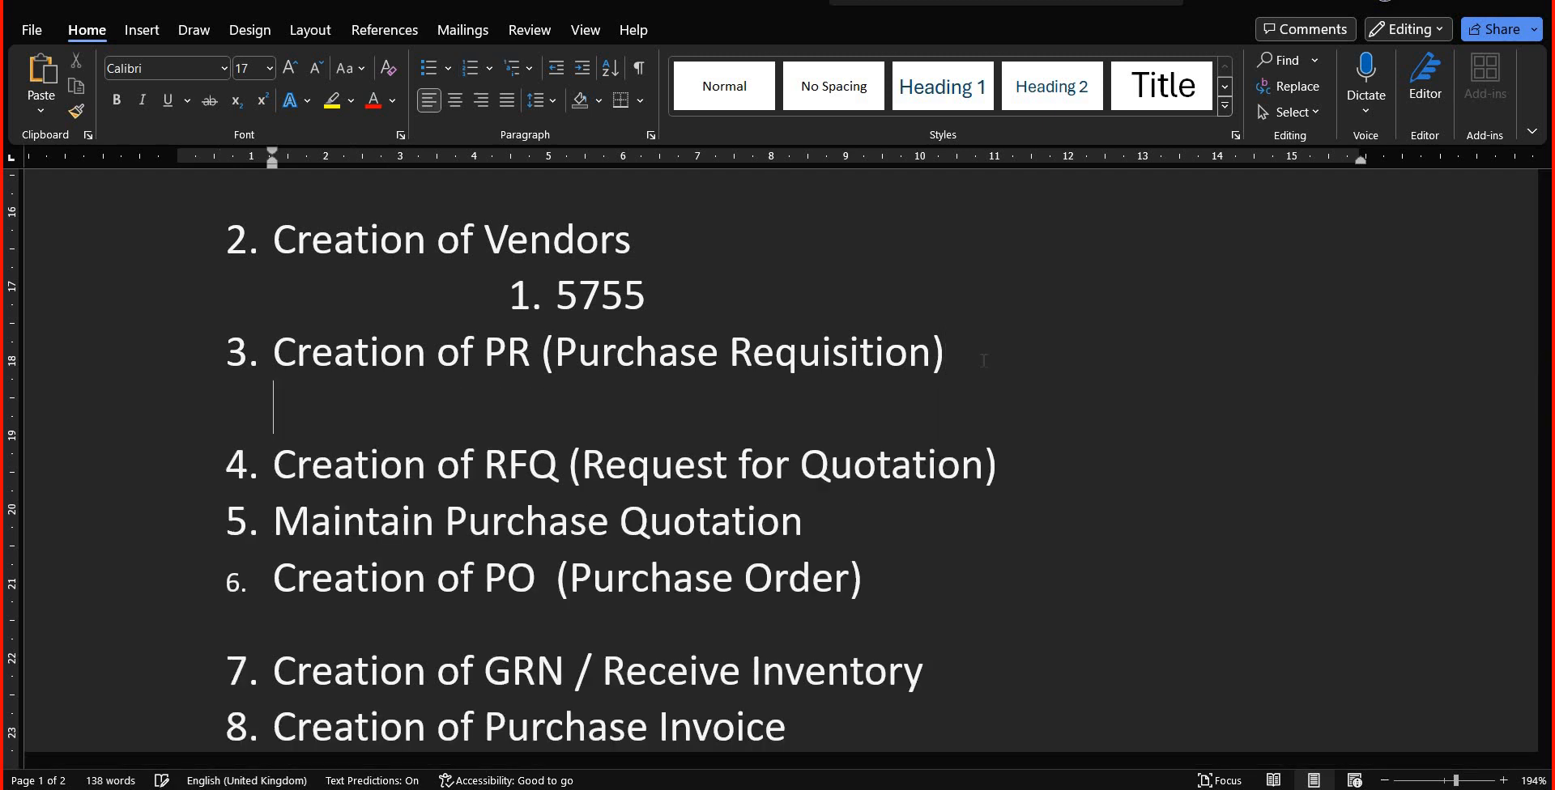
key("ctrl+v")
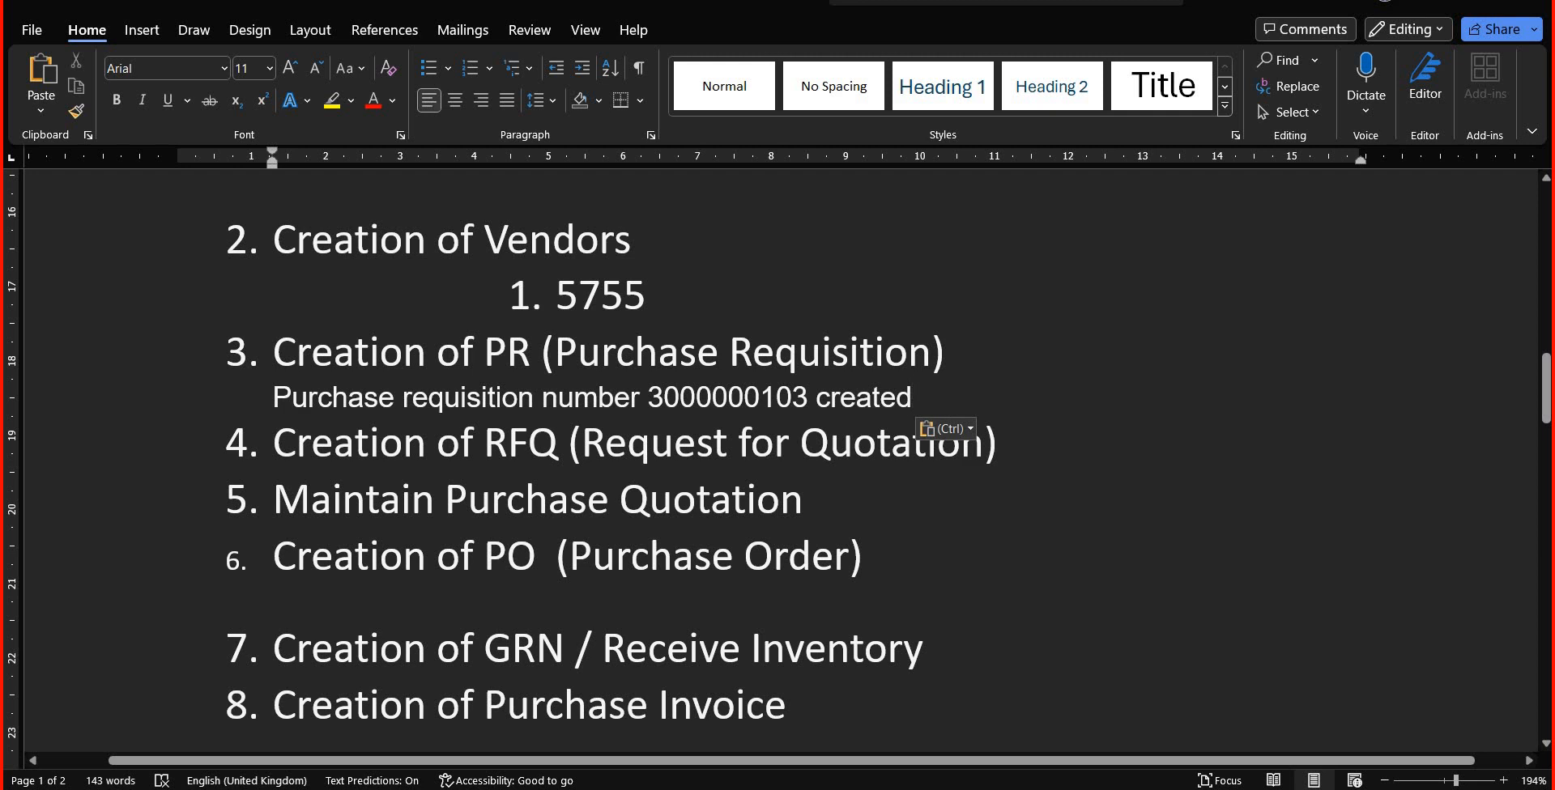
Add an empty line below the pasted message and accept the suggested correction that ends it with "created."
key("Return")
double_click(878, 399)
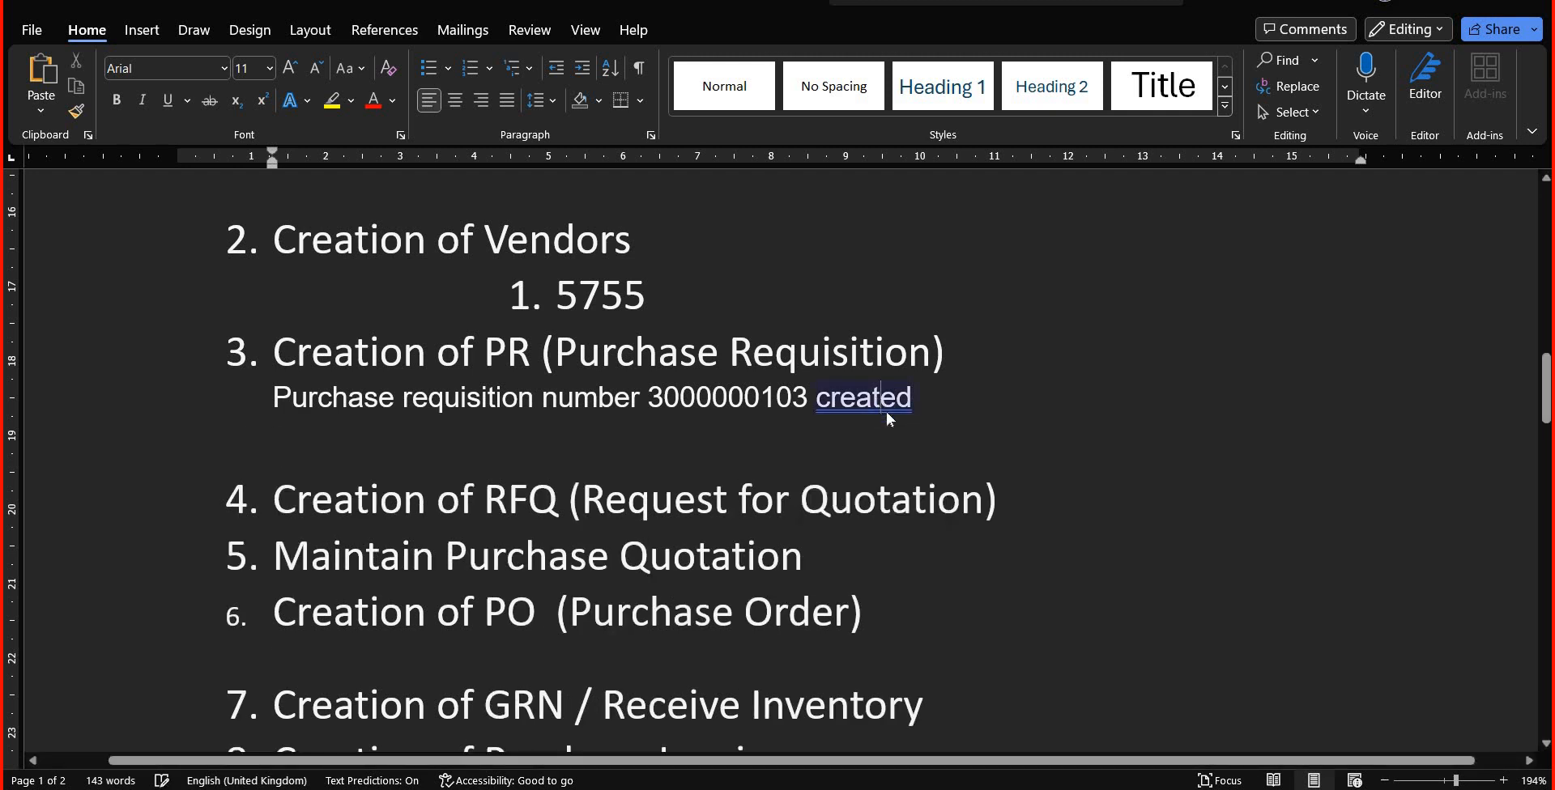
right_click(886, 411)
left_click(949, 459)
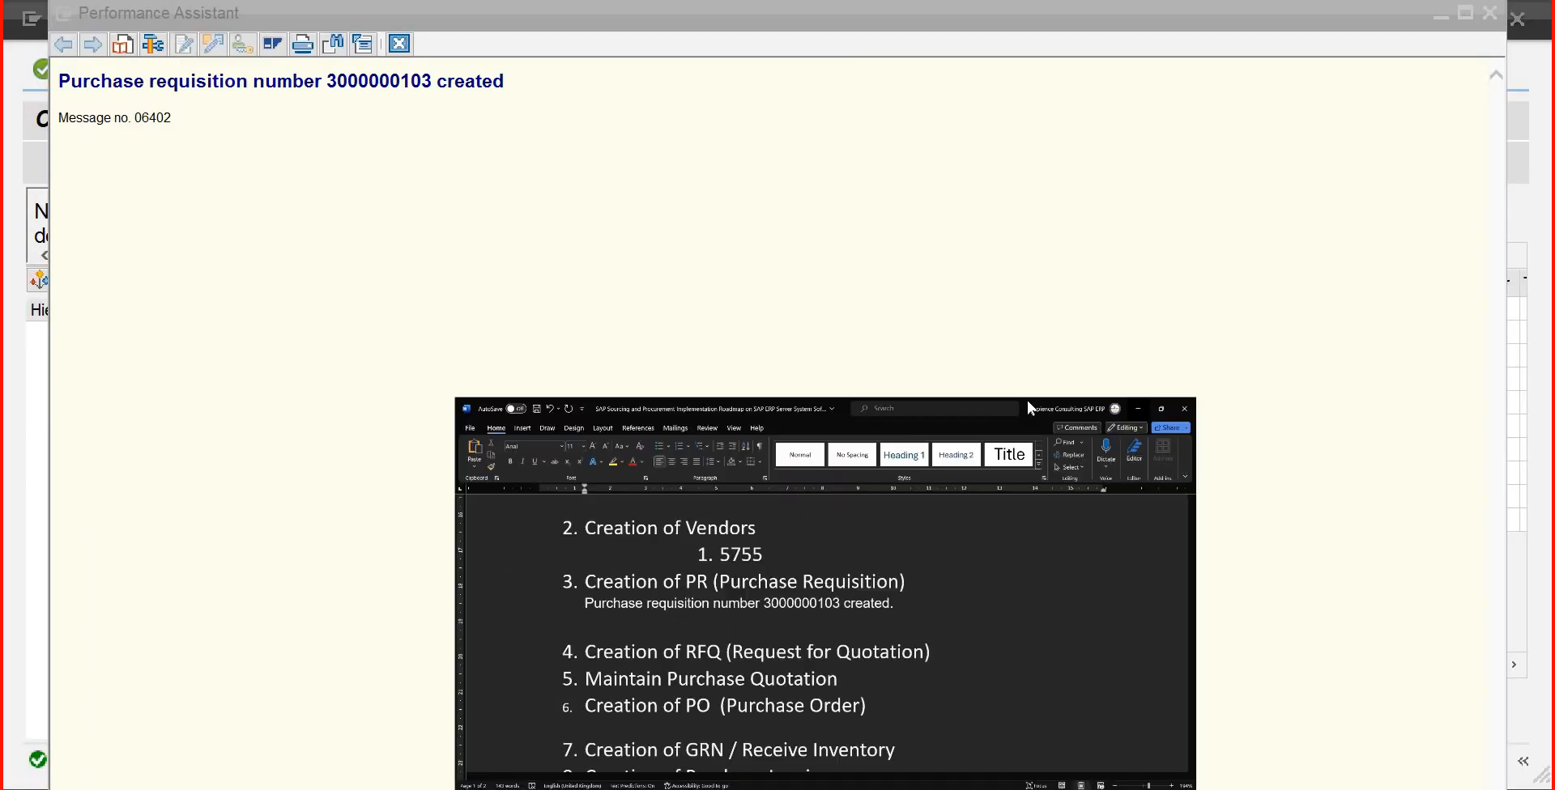
Return to SAP, close the message details and select the first empty item row's material field
left_click(397, 43)
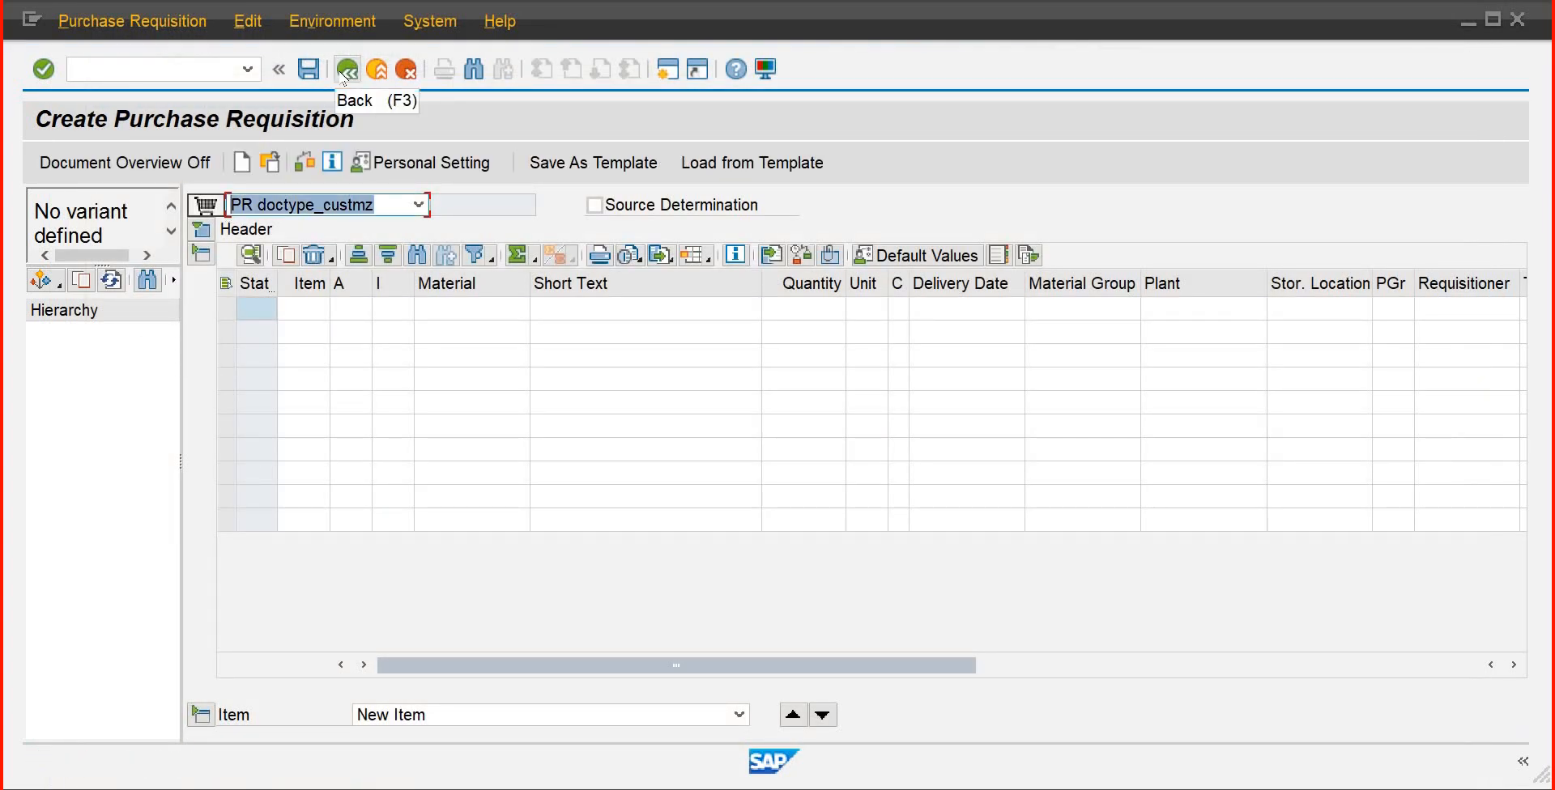
left_click(315, 312)
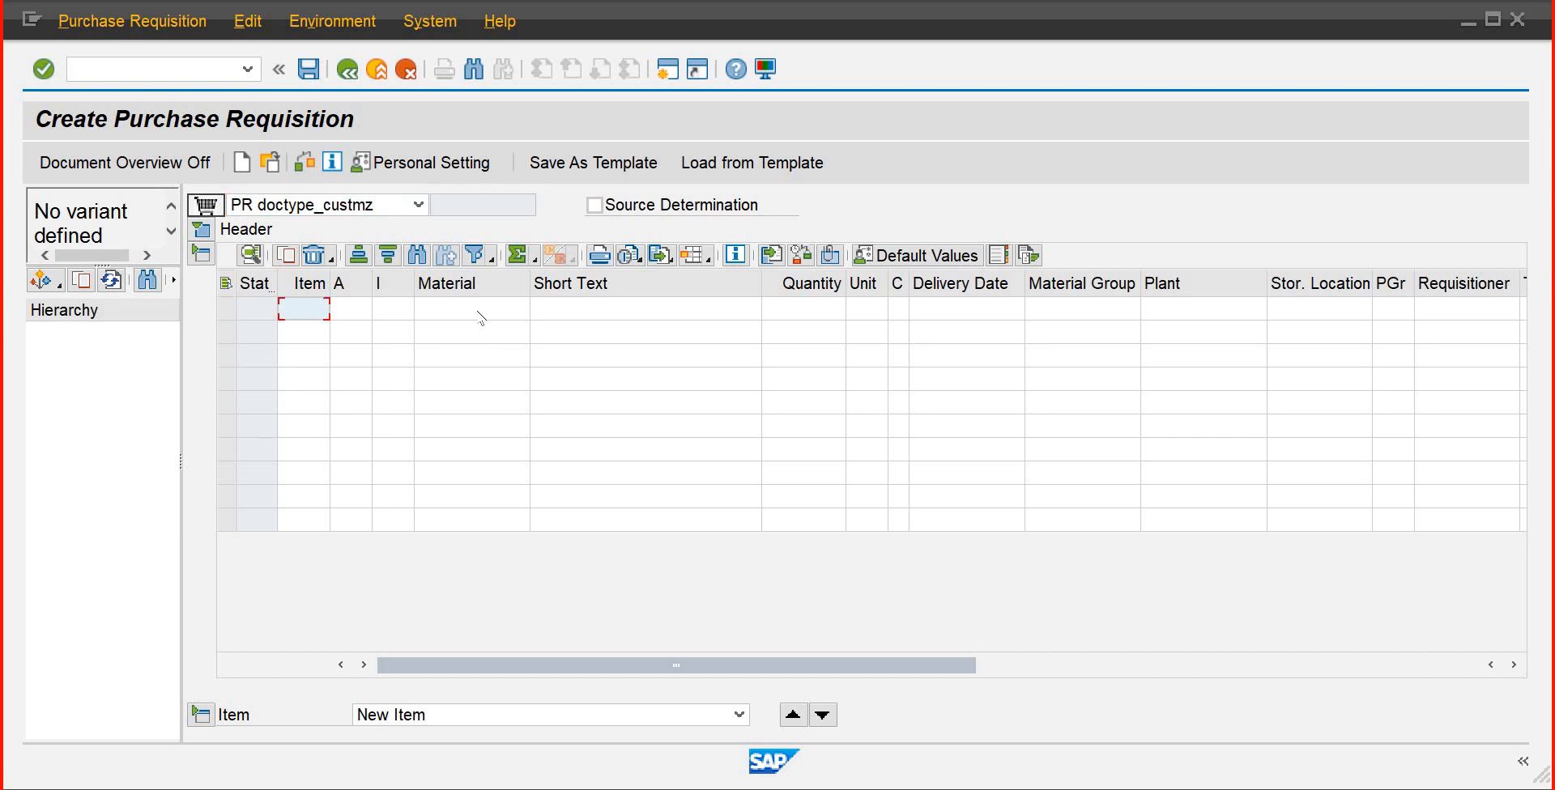
left_click(481, 312)
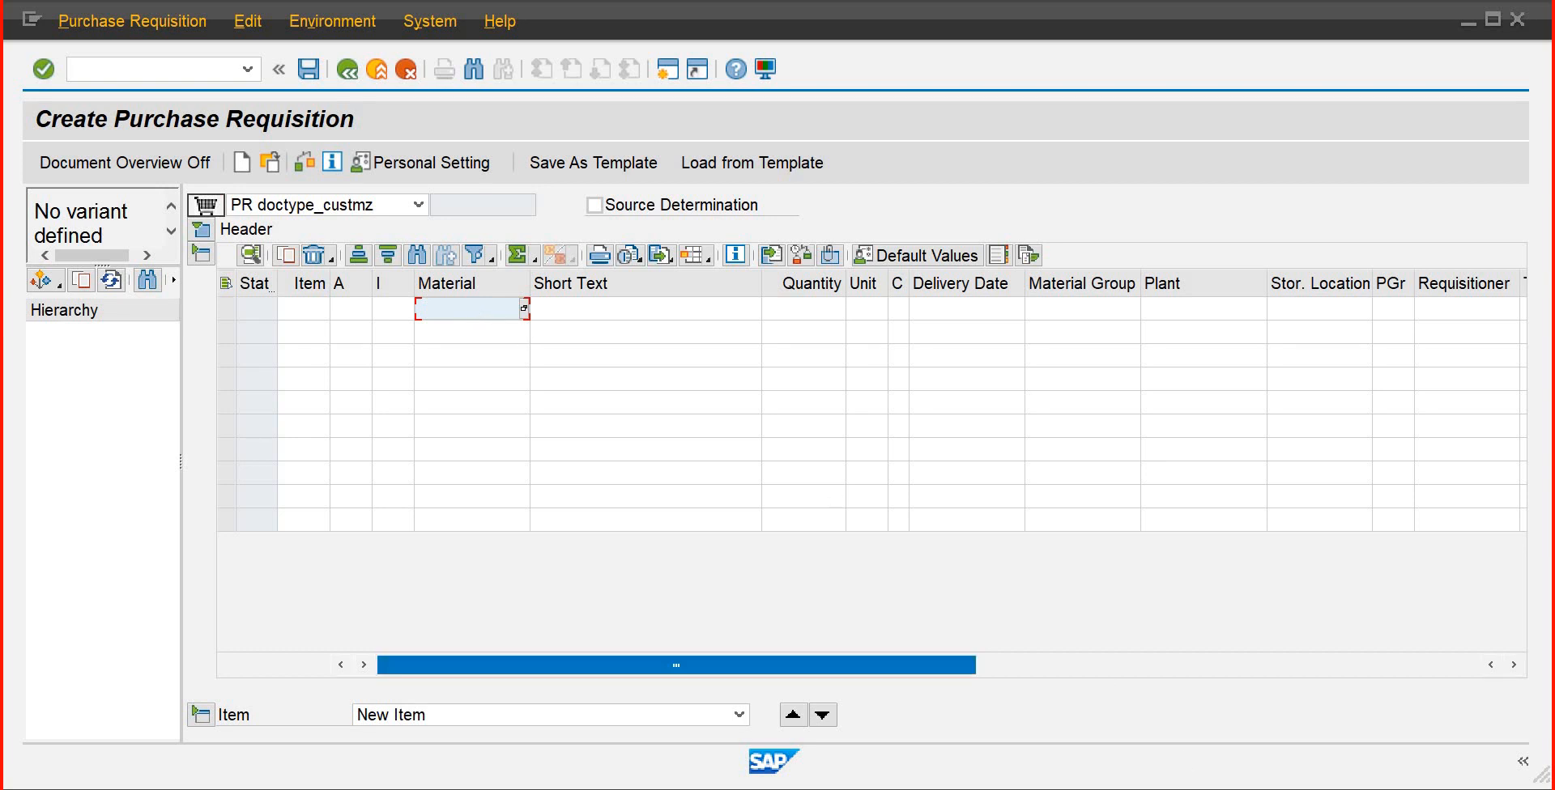
Review the Phase 1 raw materials with their prices and the purchasing steps that follow in the Word roadmap
mouse_move(1112, 738)
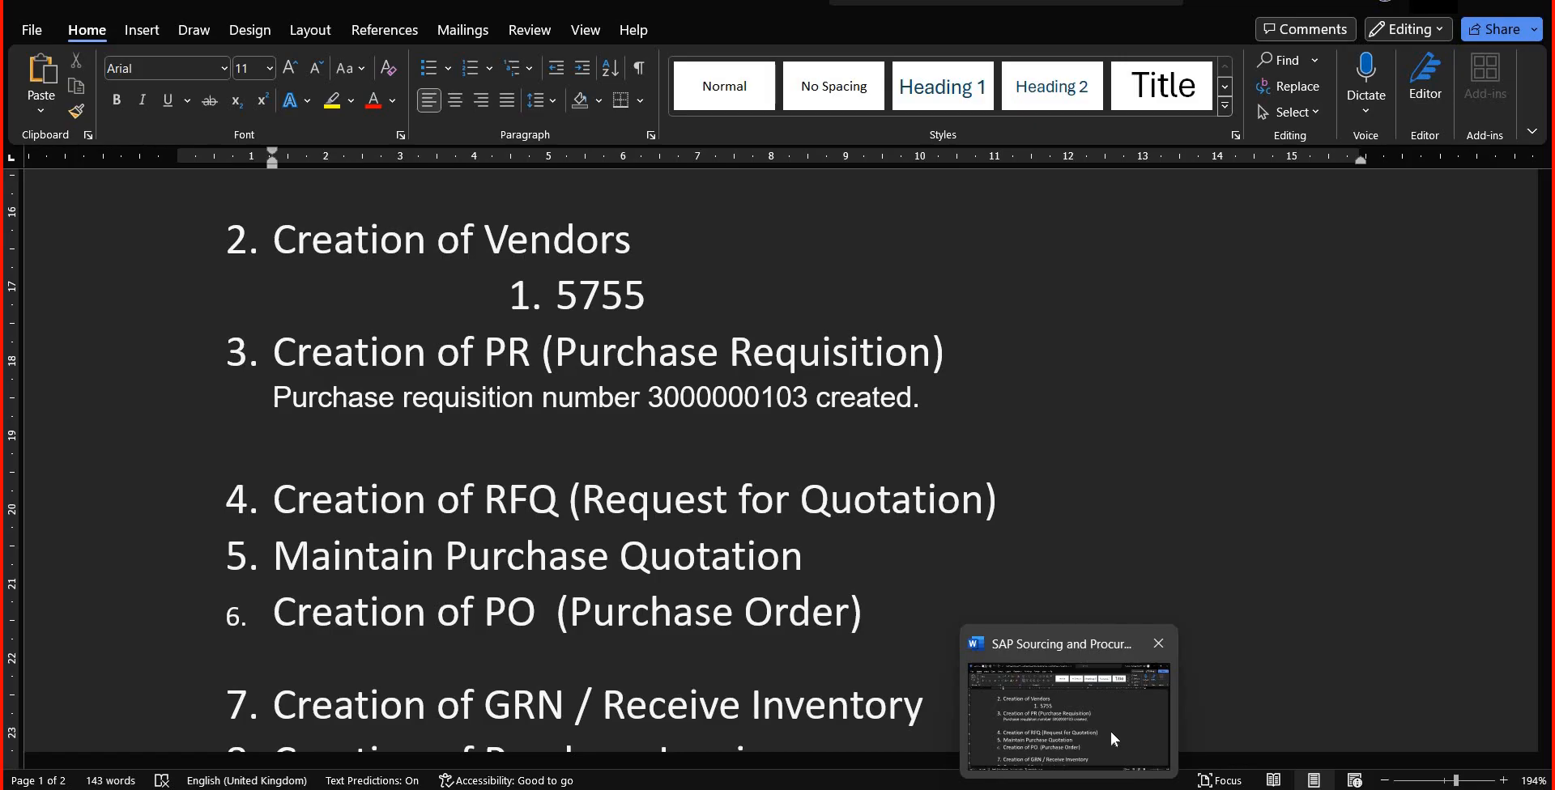
left_click(1111, 731)
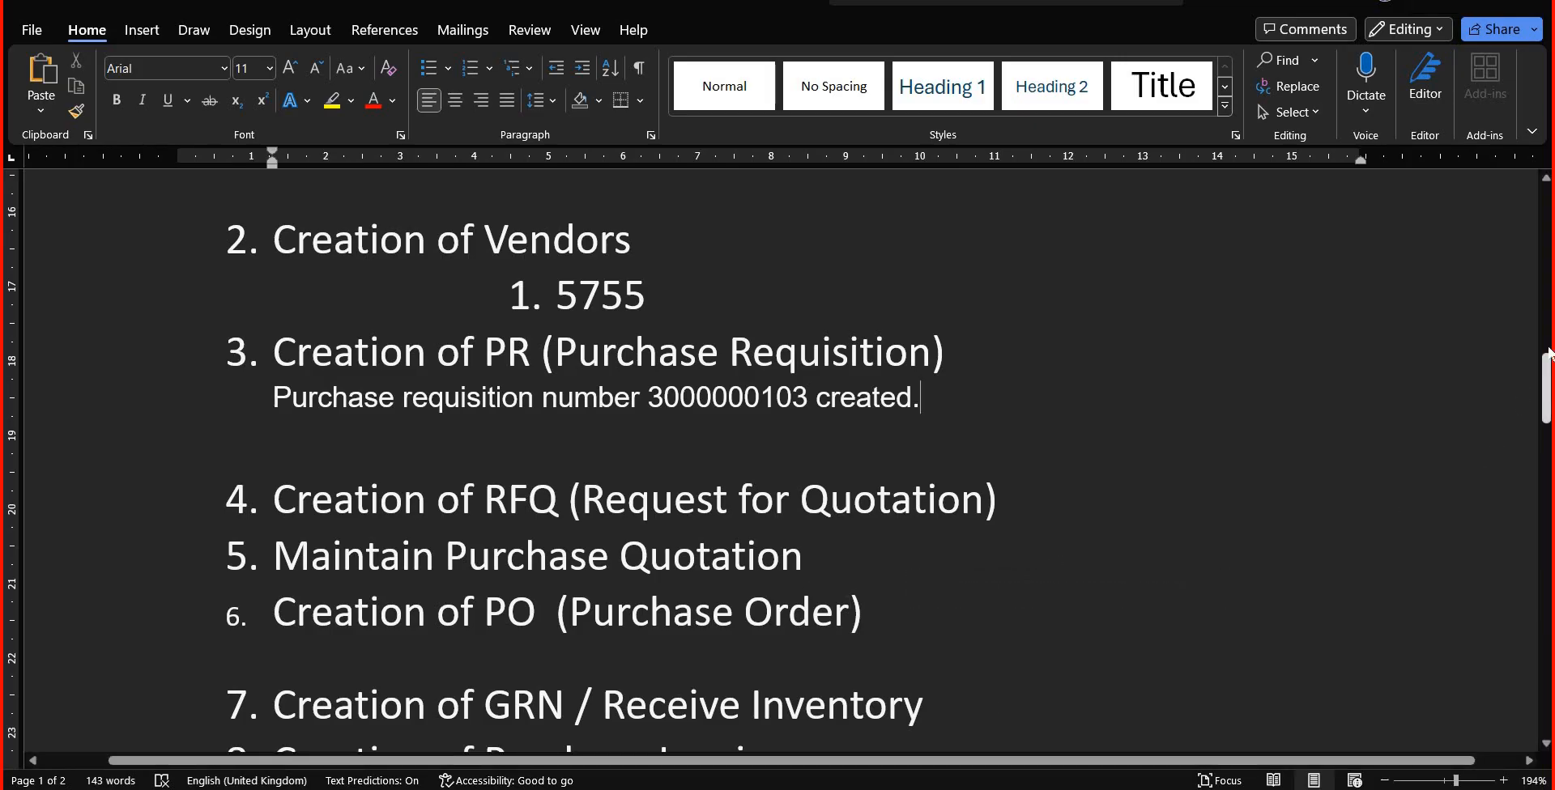
left_click_drag(1547, 385, 1548, 323)
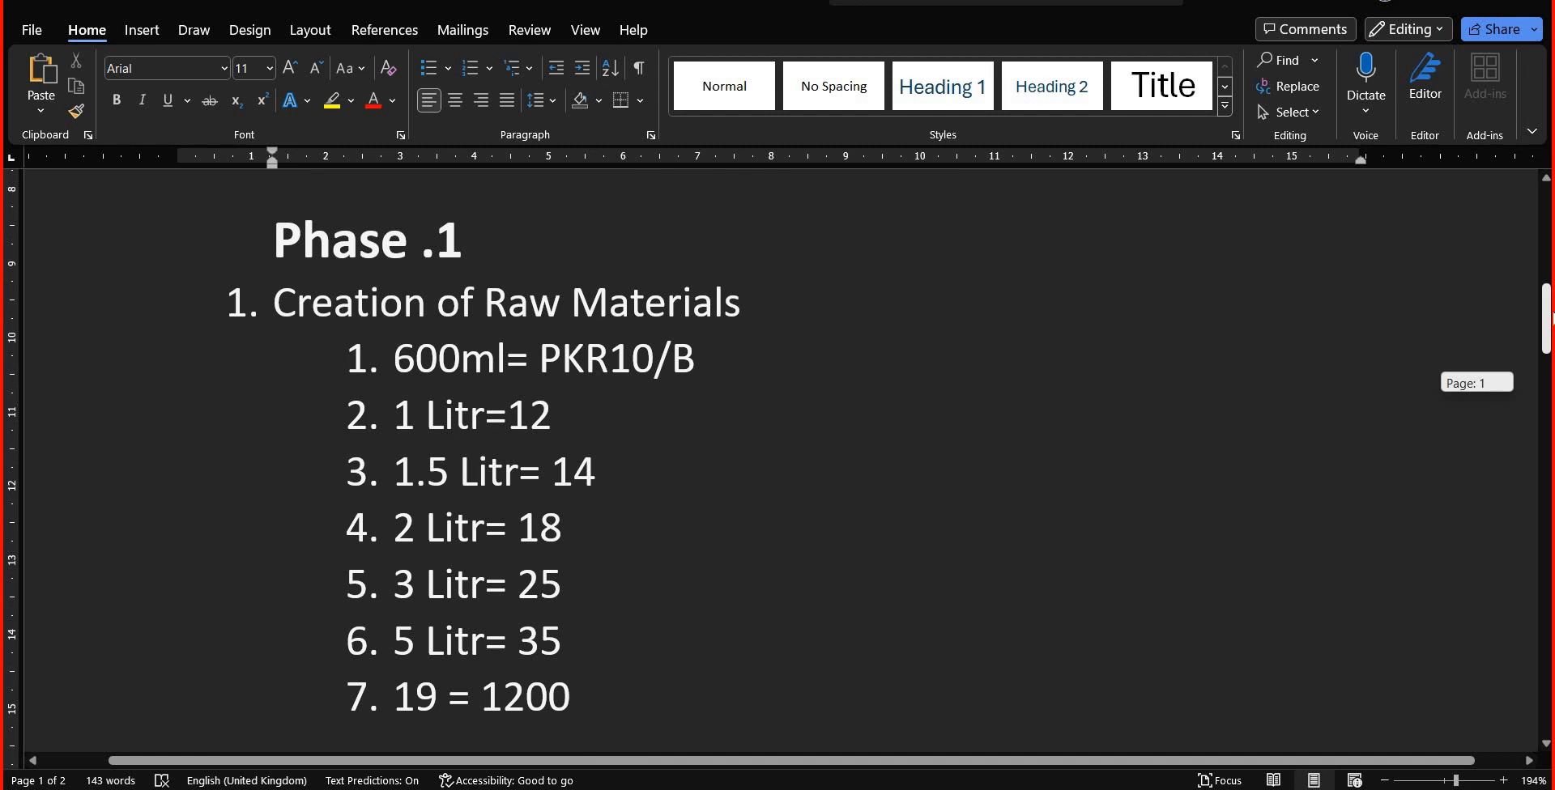
left_click_drag(1549, 317, 1548, 323)
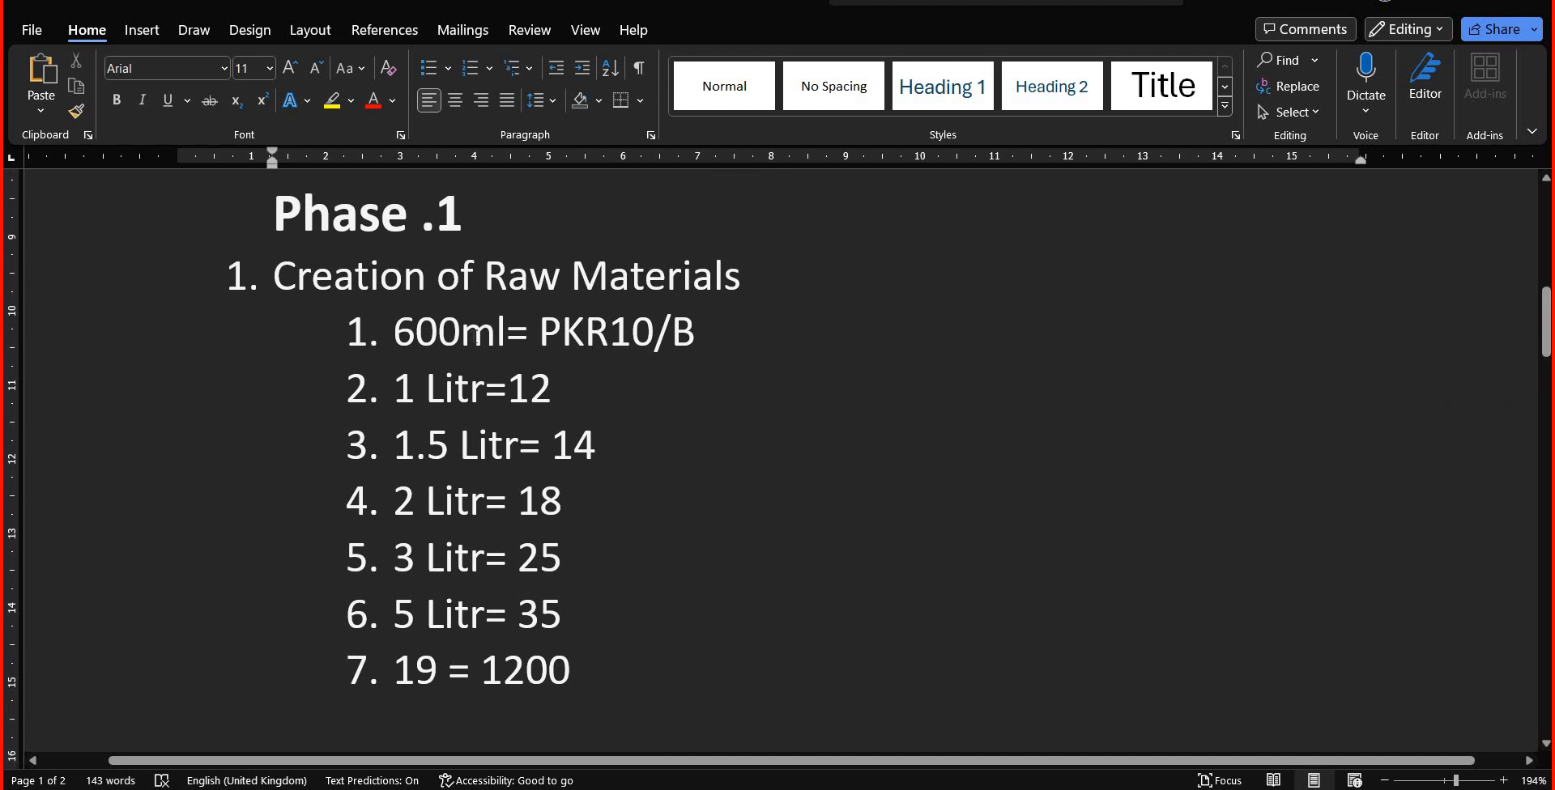
left_click_drag(720, 332, 393, 332)
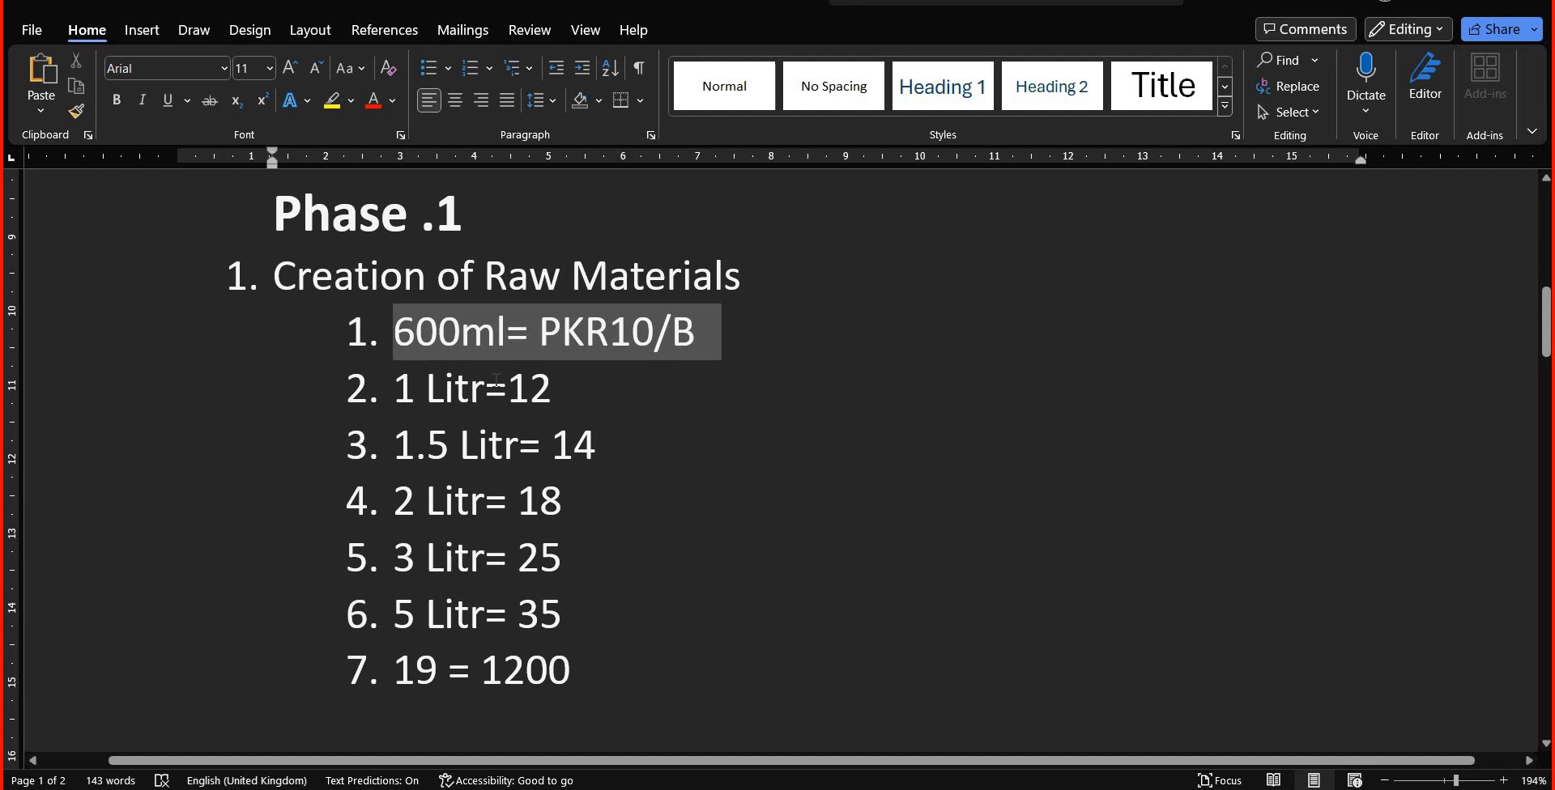
left_click(464, 448)
left_click(456, 504)
left_click(446, 562)
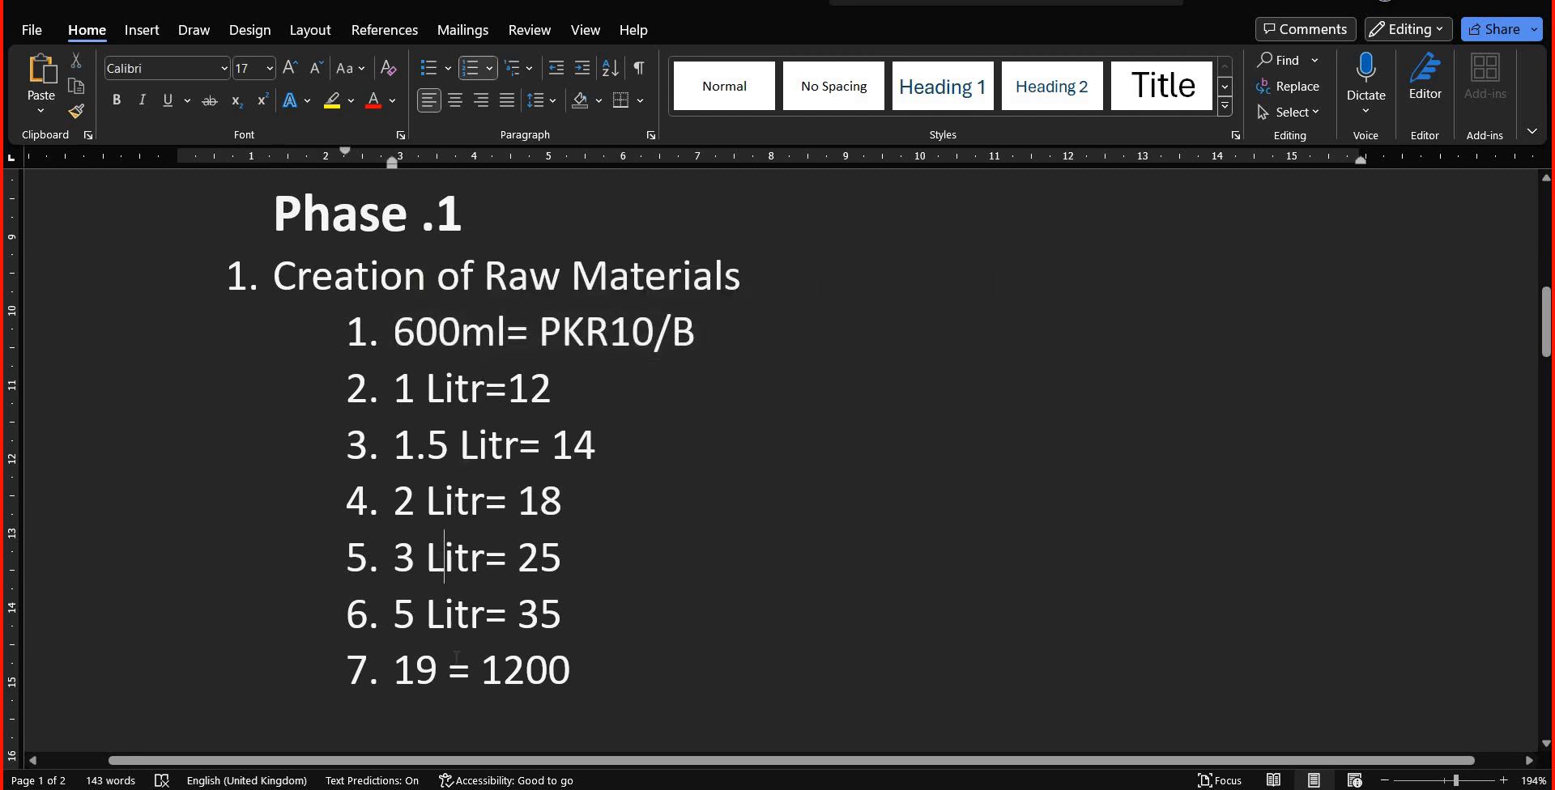
key("Down")
left_click_drag(1545, 348, 1545, 413)
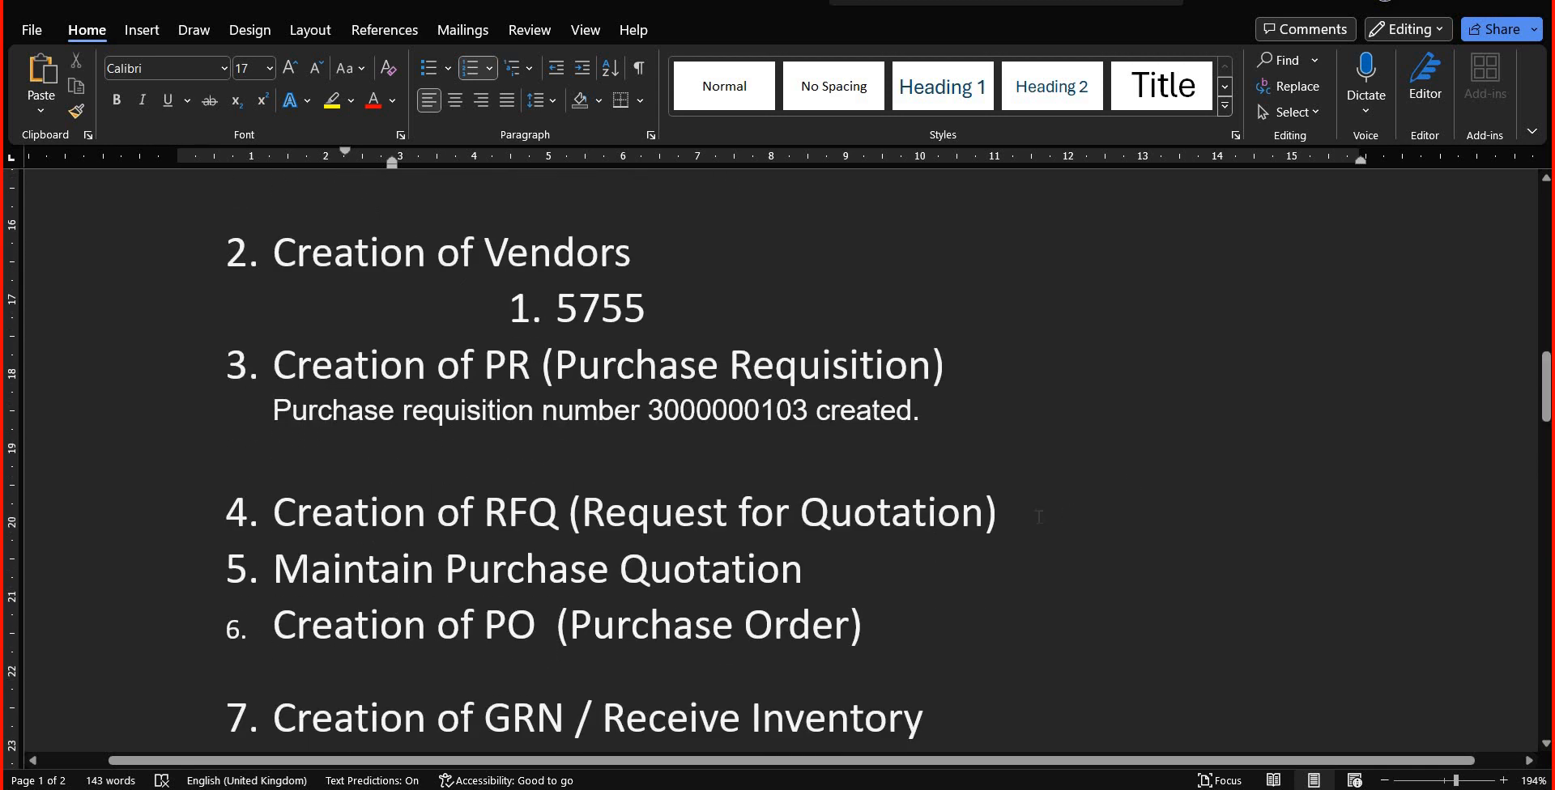
left_click(1041, 518)
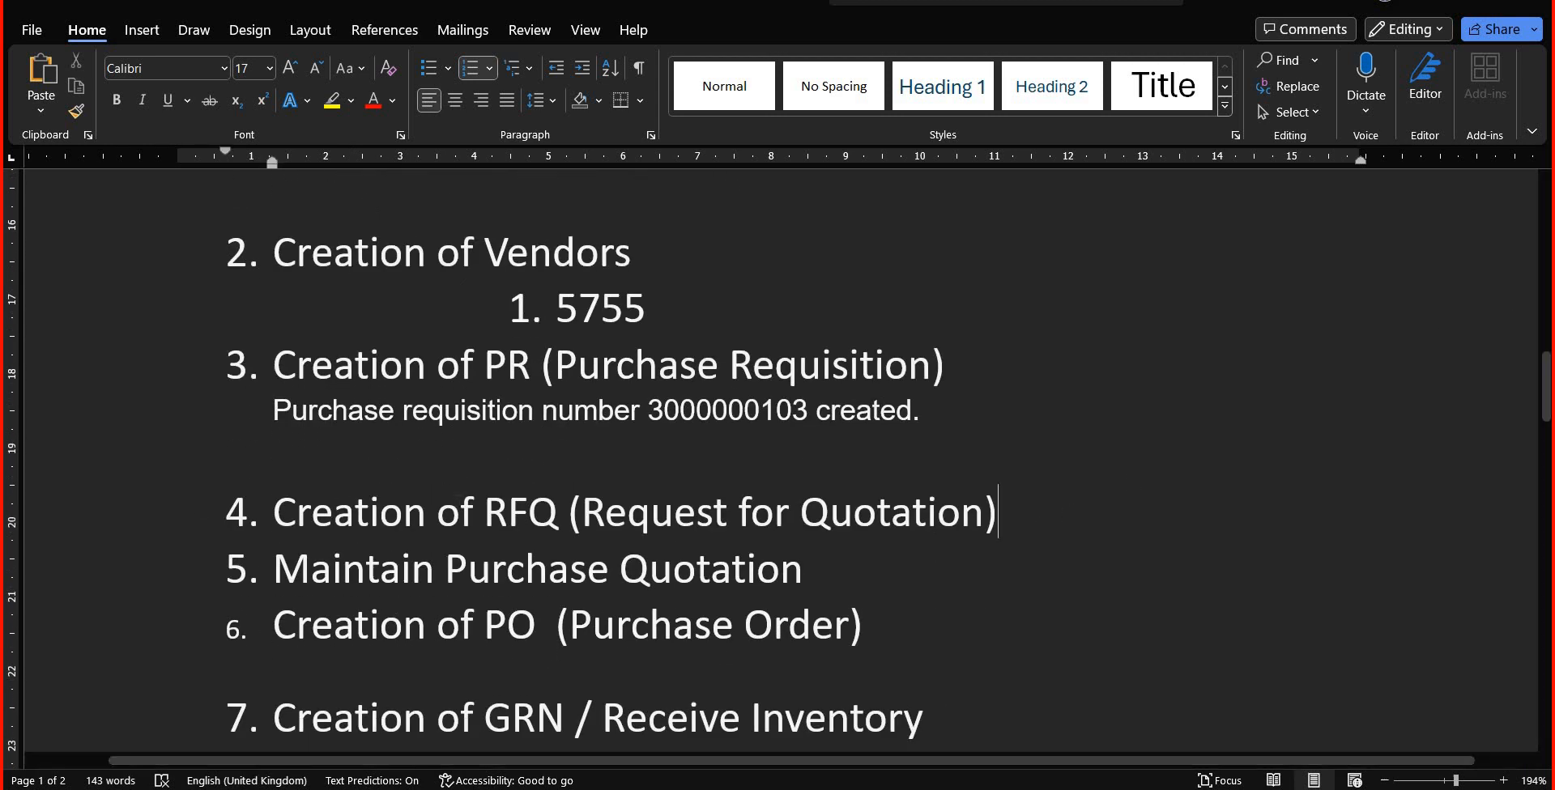
Switch back to the Create Purchase Requisition session in SAP and exit to SAP Easy Access
mouse_move(849, 787)
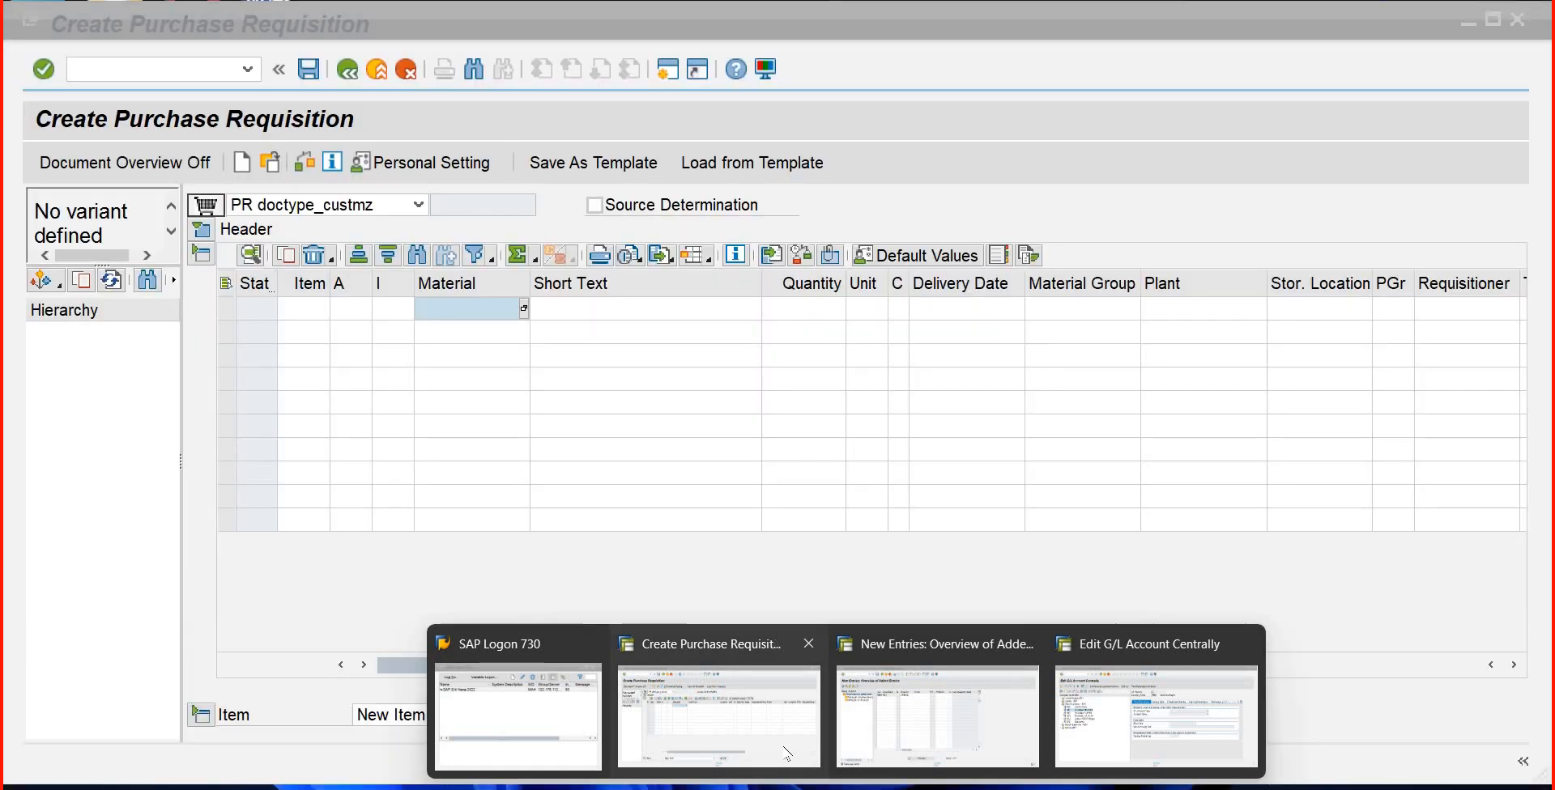
left_click(785, 753)
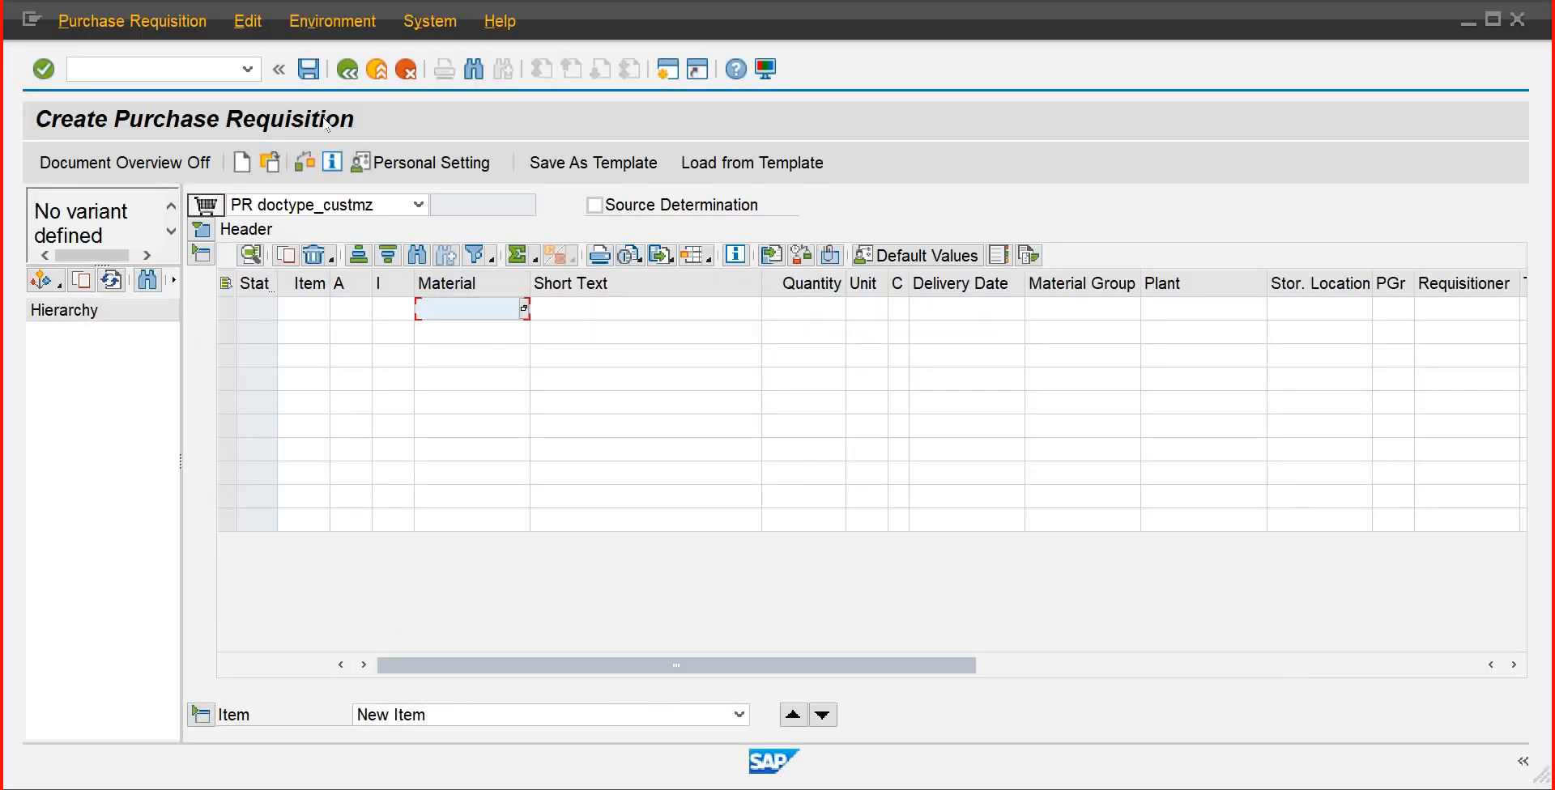
left_click(351, 74)
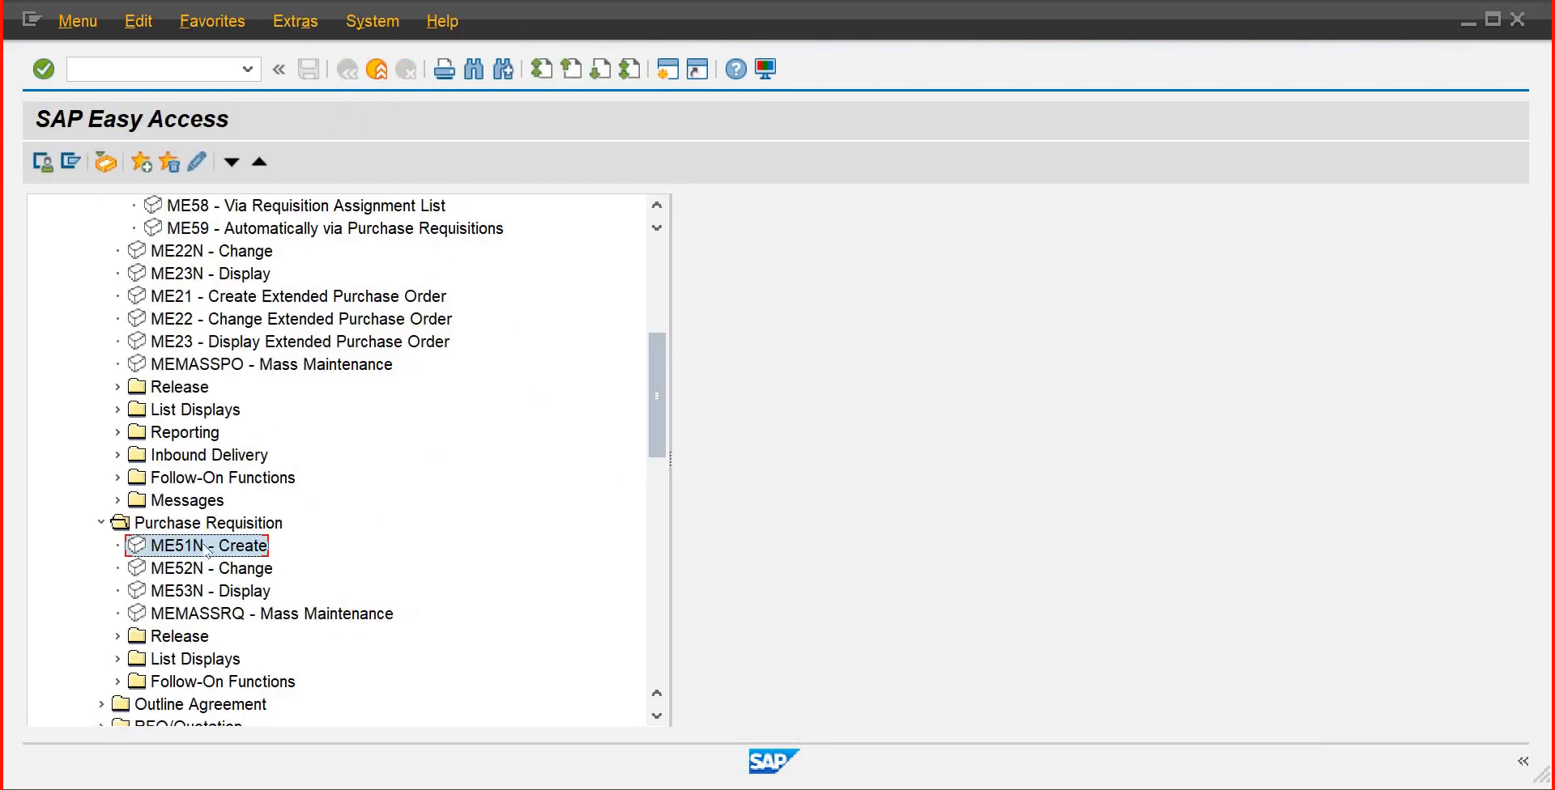
Display the saved purchase requisition with ME53N and review item 10's valuation, quantities and dates
scroll(657, 425, "down", 2)
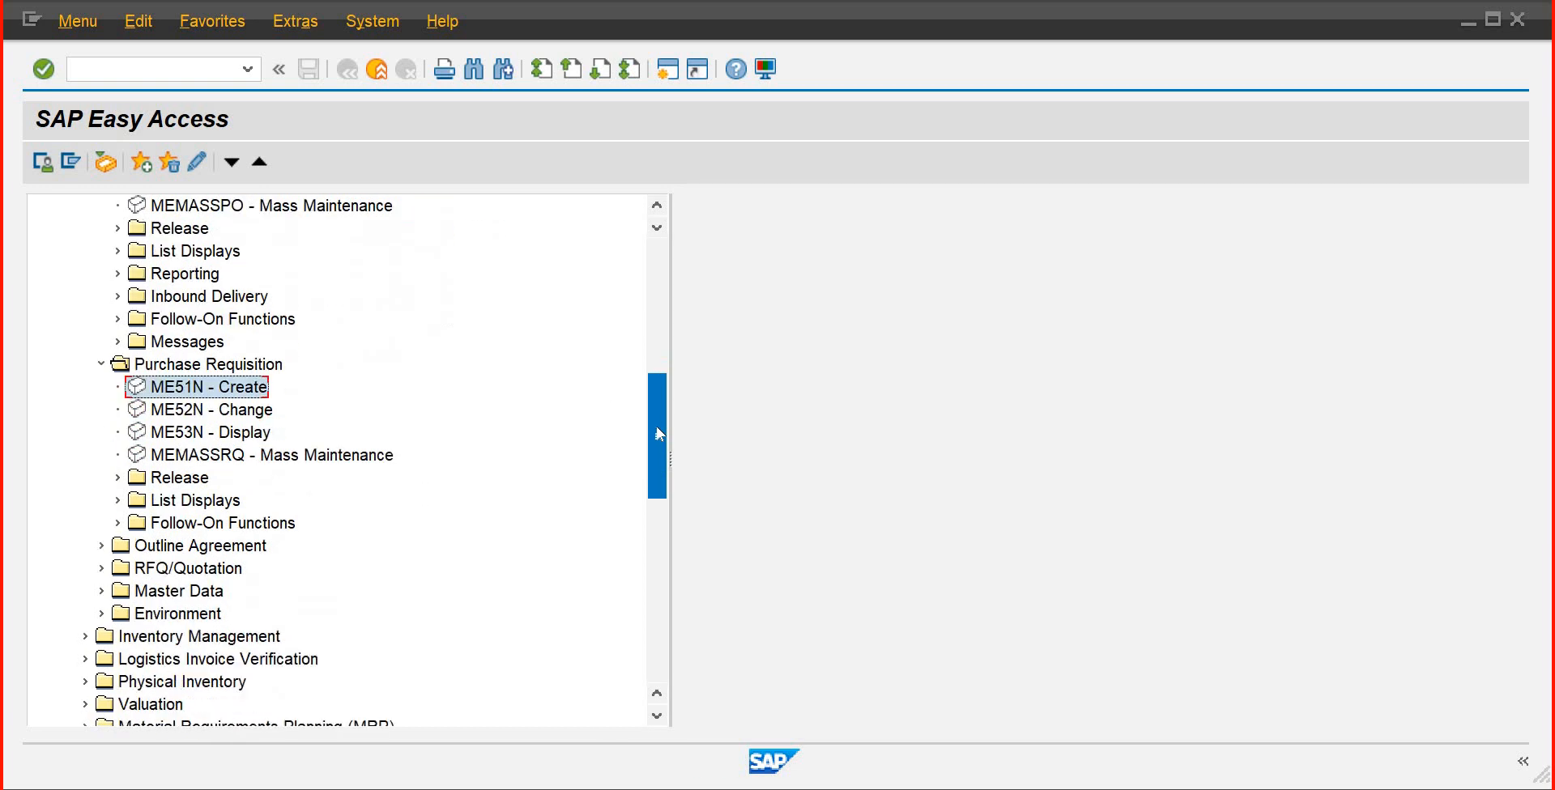
scroll(657, 434, "down", 1)
double_click(246, 407)
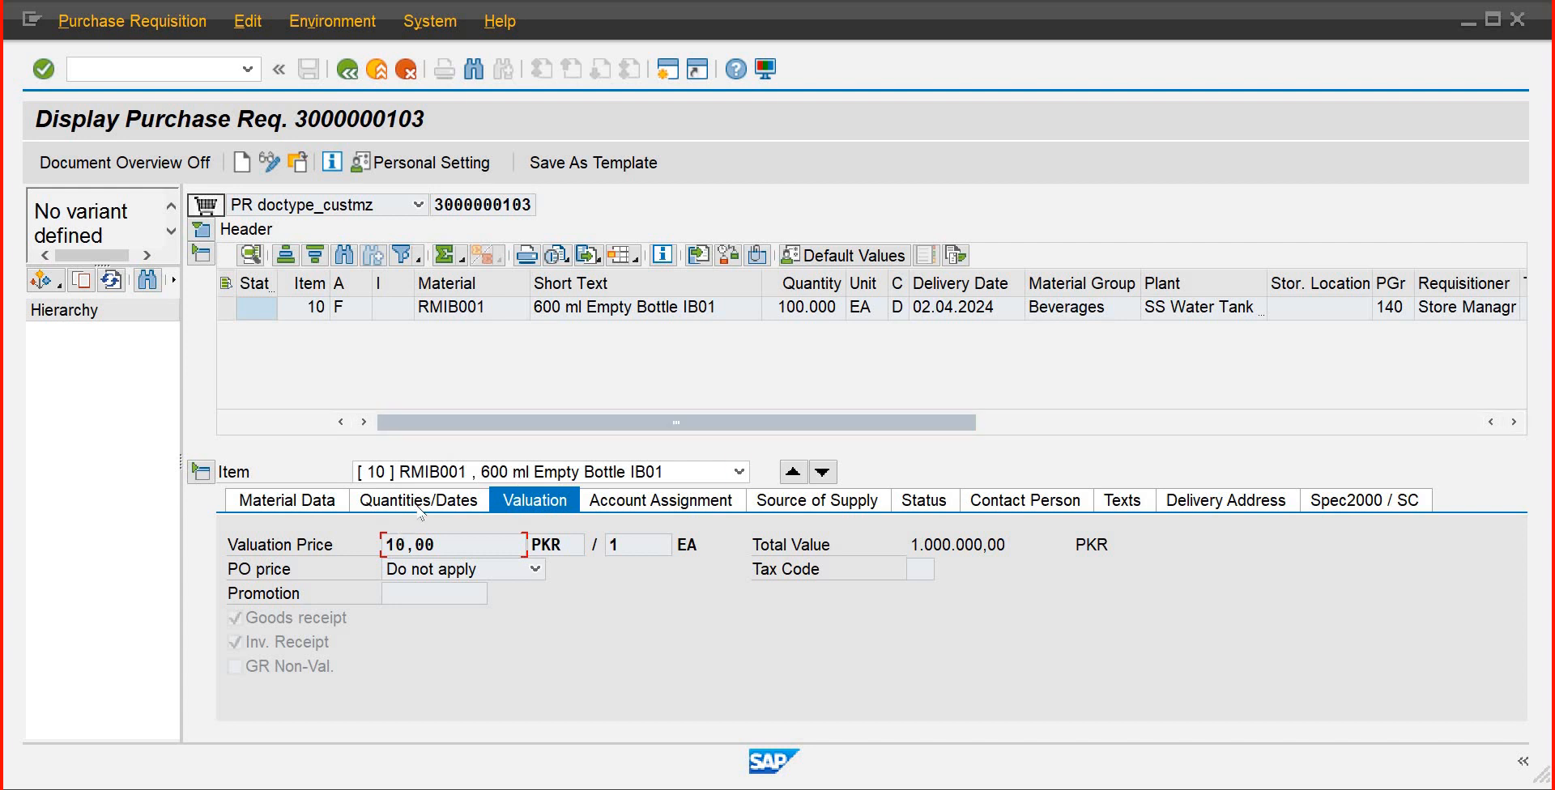
left_click(922, 614)
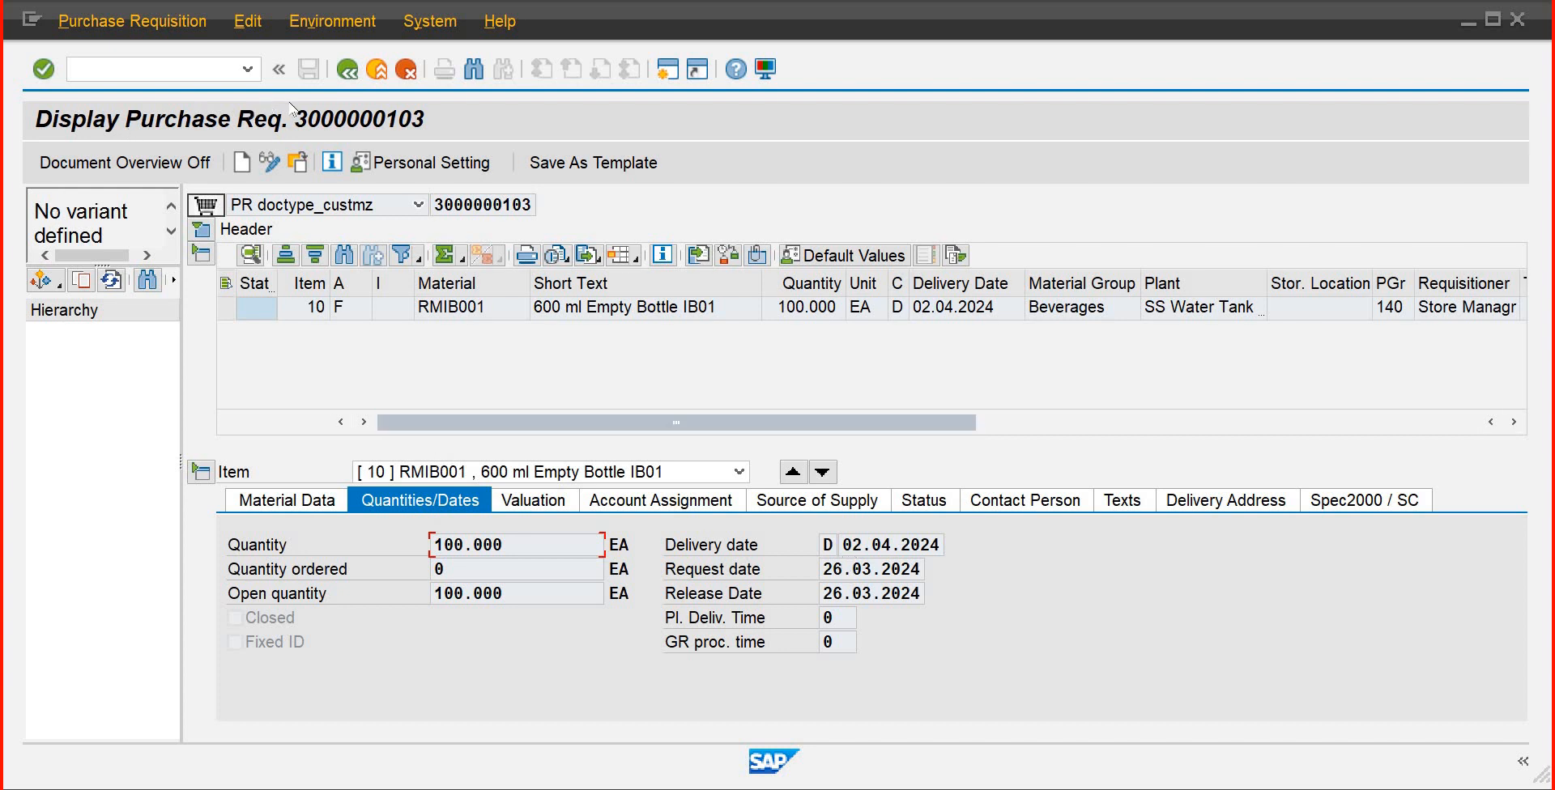
Leave the display, try the individual release ME54N for the requisition, acknowledge the message and return to SAP Easy Access
left_click(347, 71)
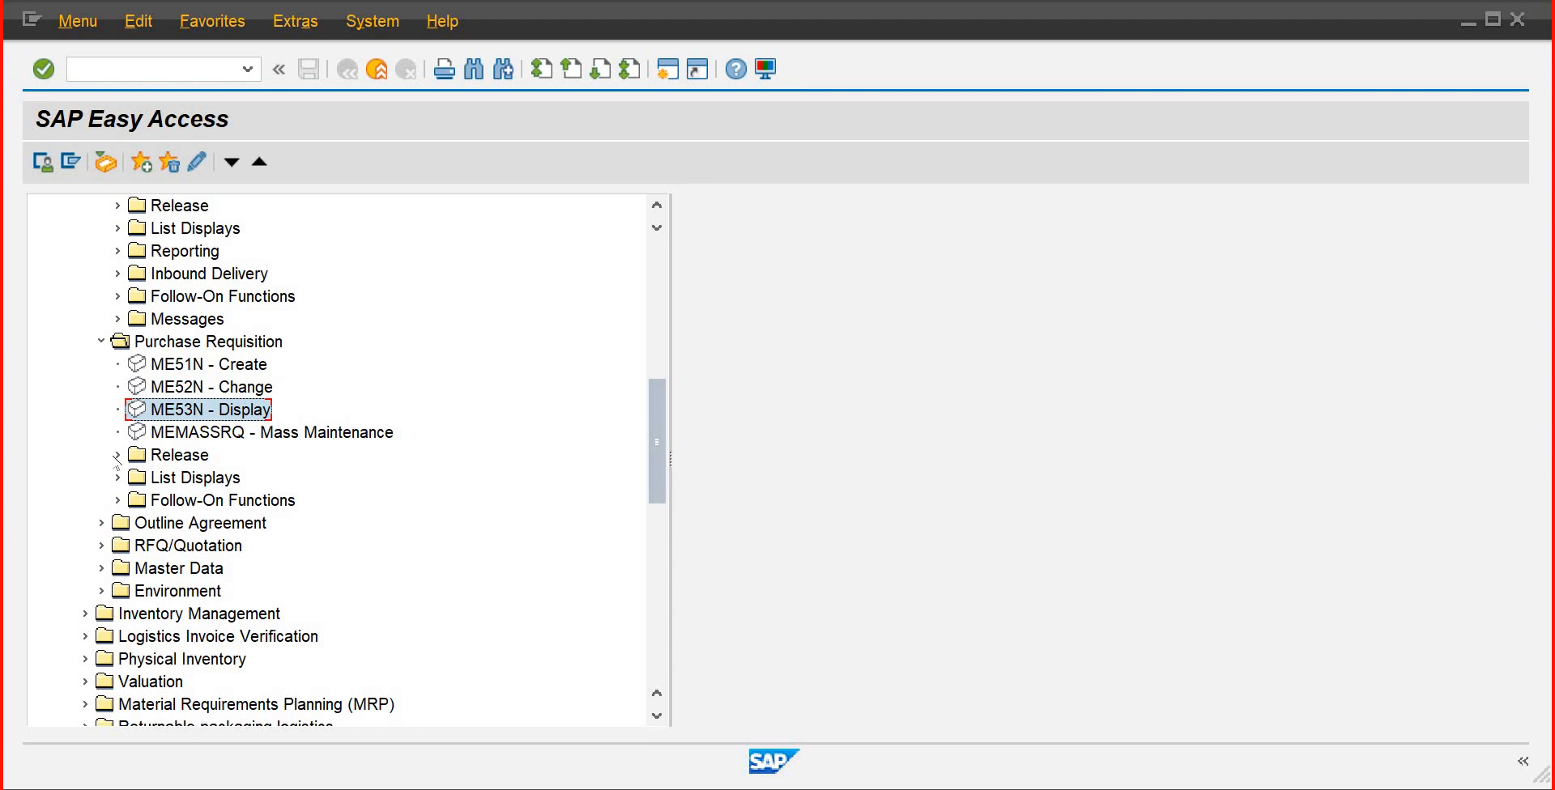
left_click(117, 456)
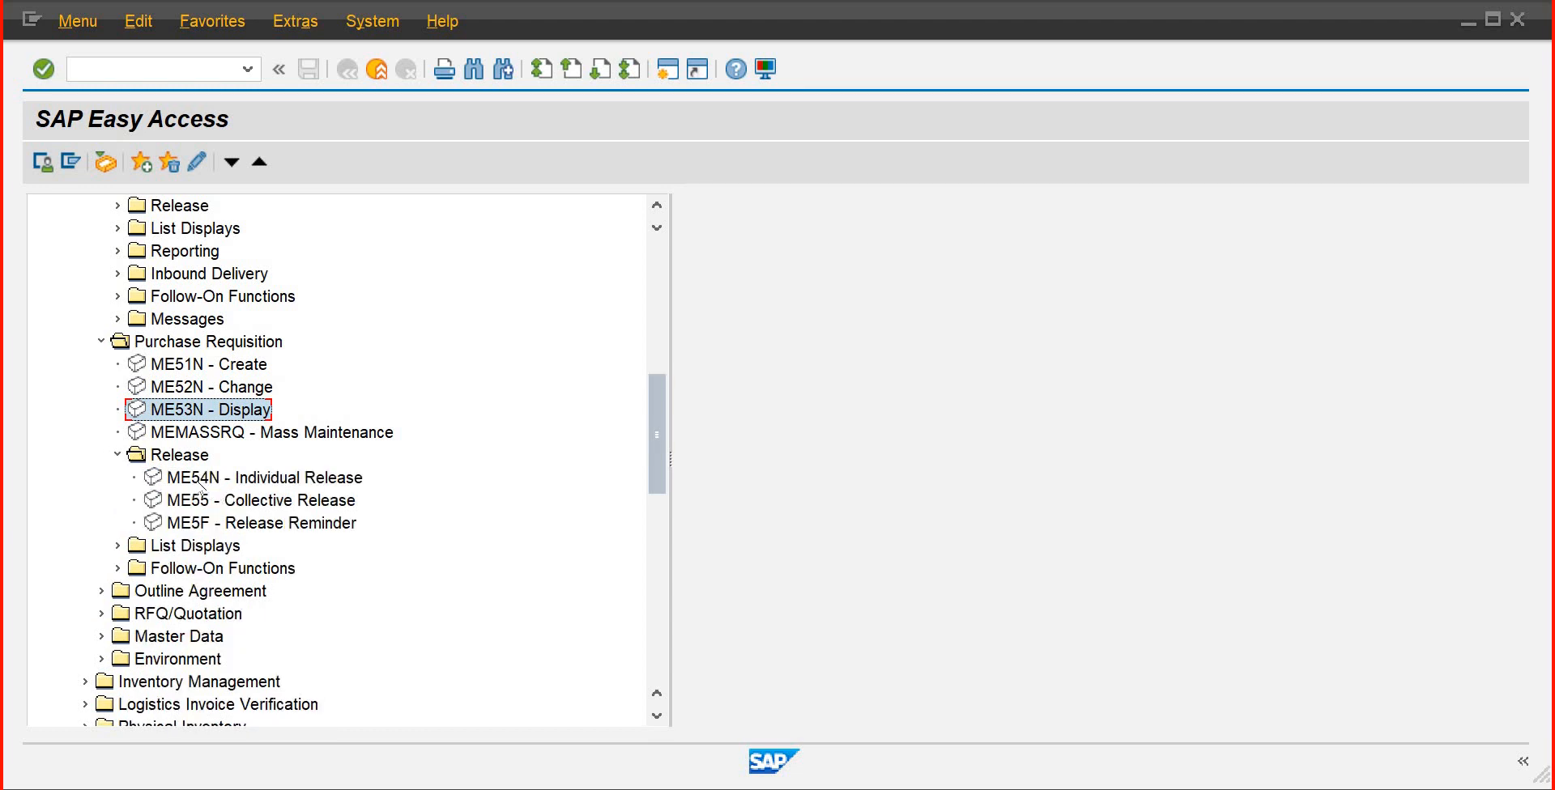
left_click(198, 479)
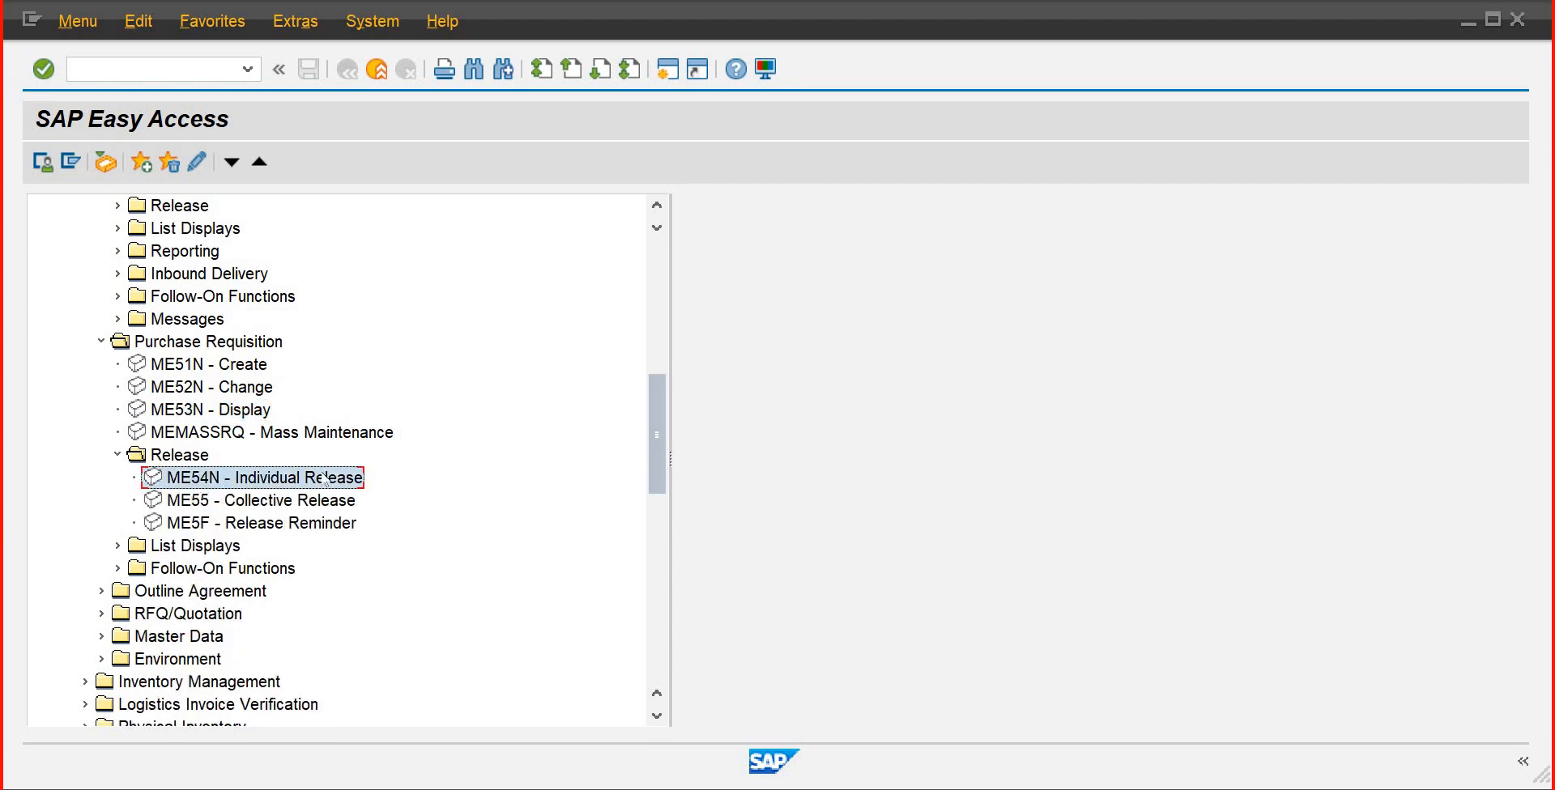
double_click(257, 480)
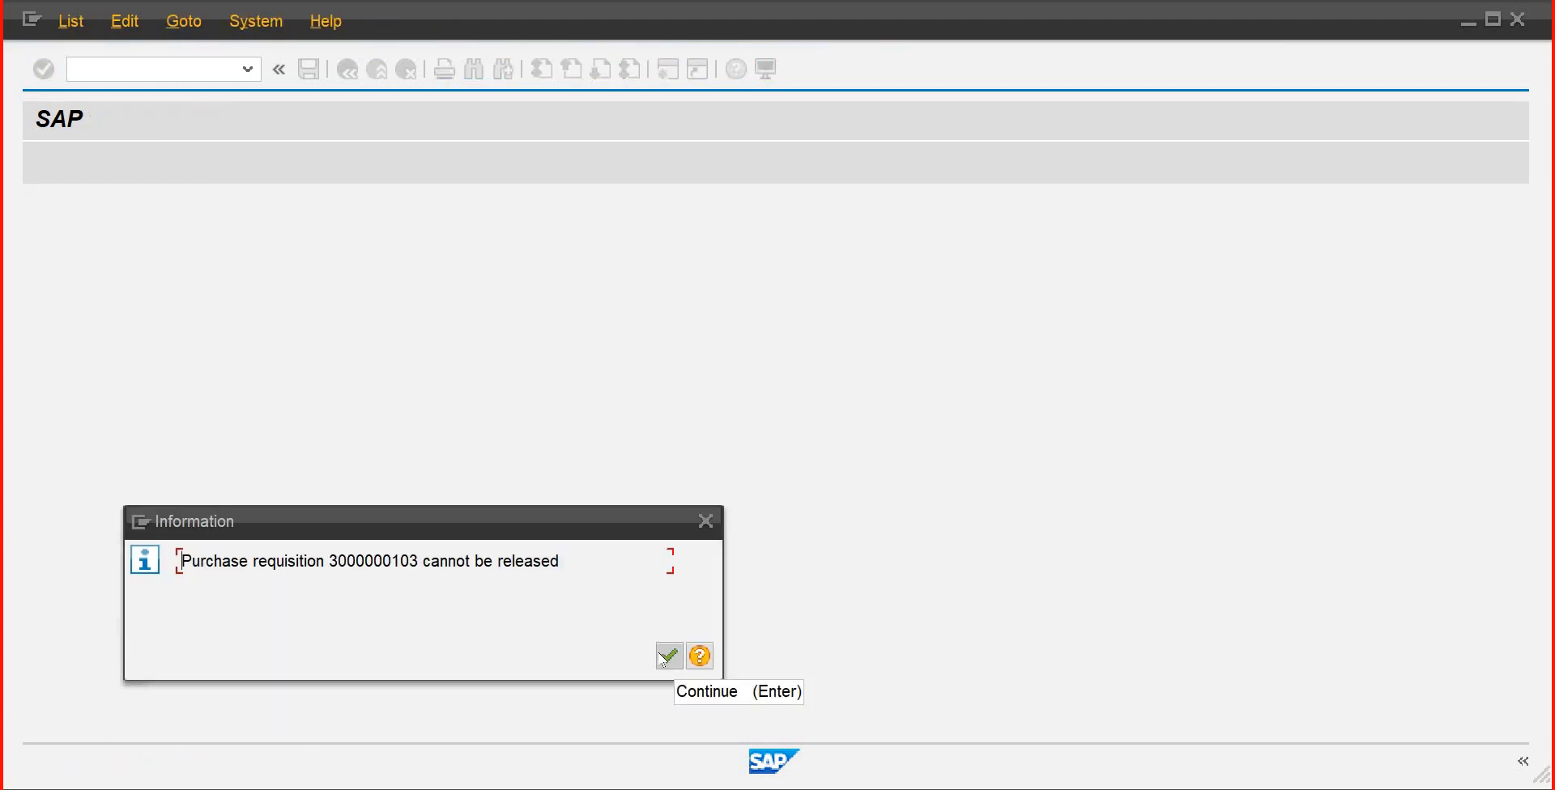
left_click(665, 658)
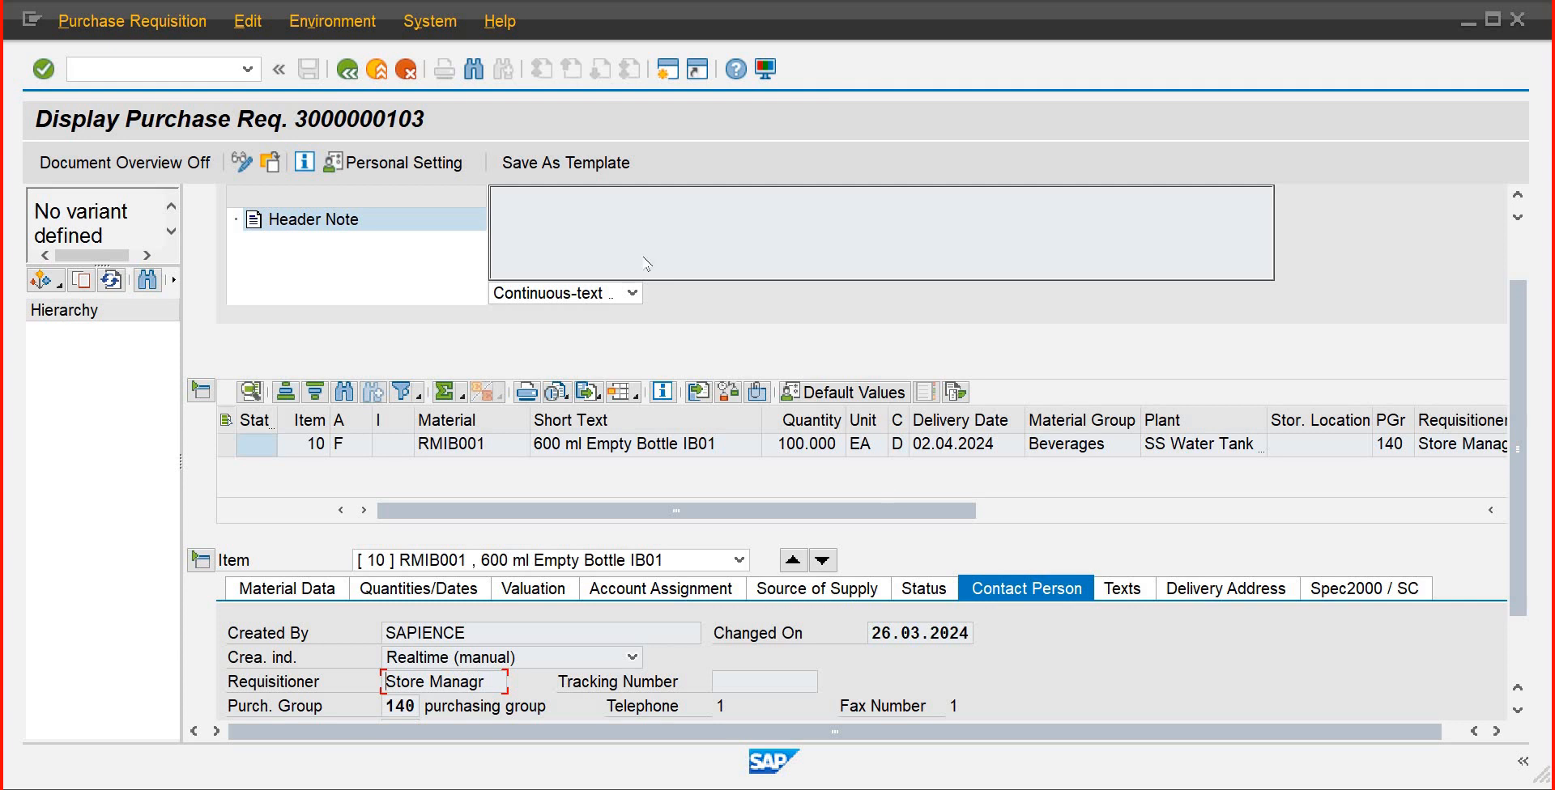
left_click(349, 72)
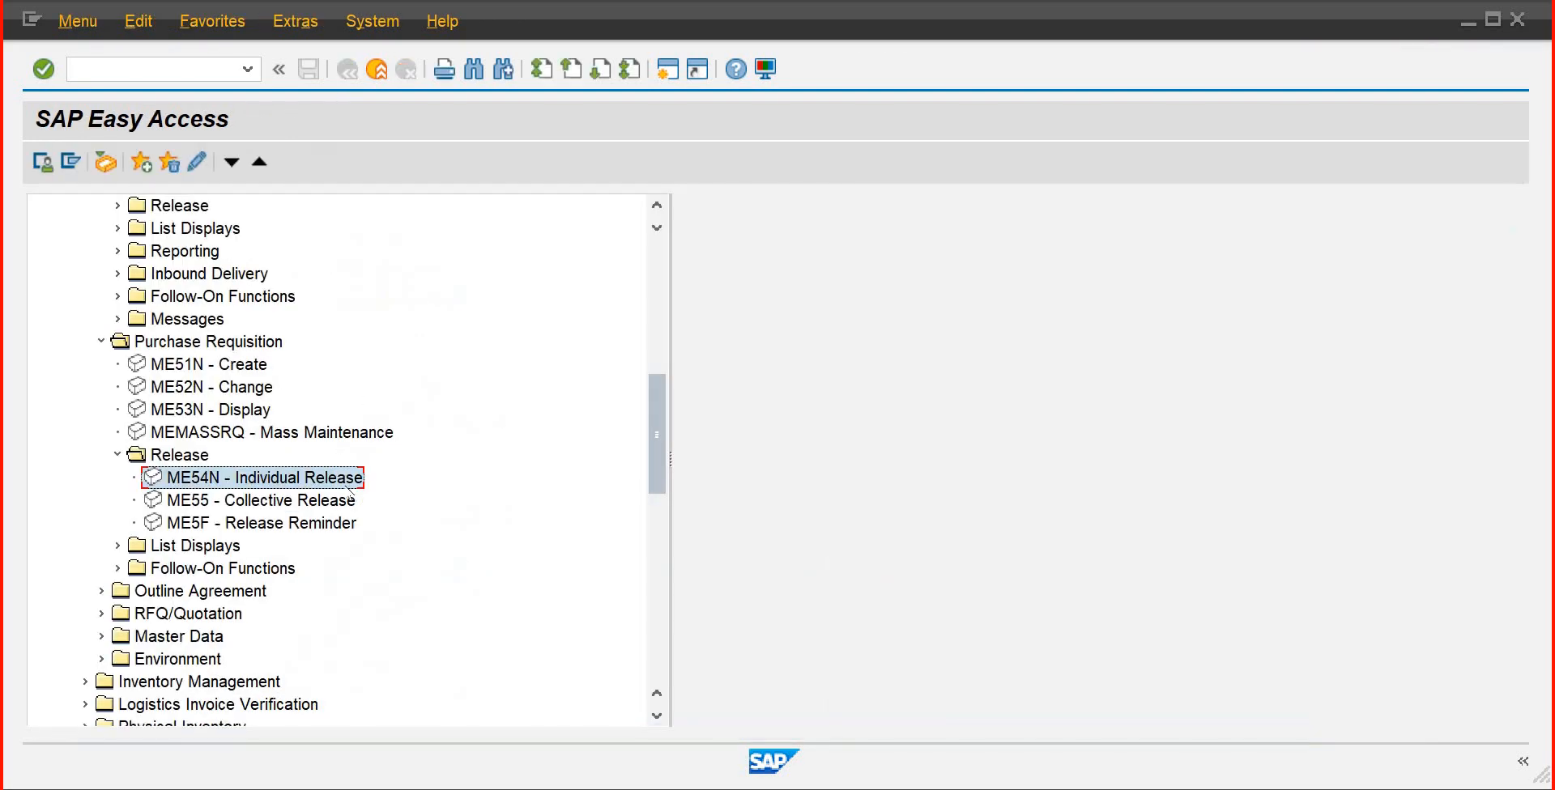
Expand the purchase requisition List Displays folder with its By Account Assignment subfolder and review the available list transactions
left_click(117, 546)
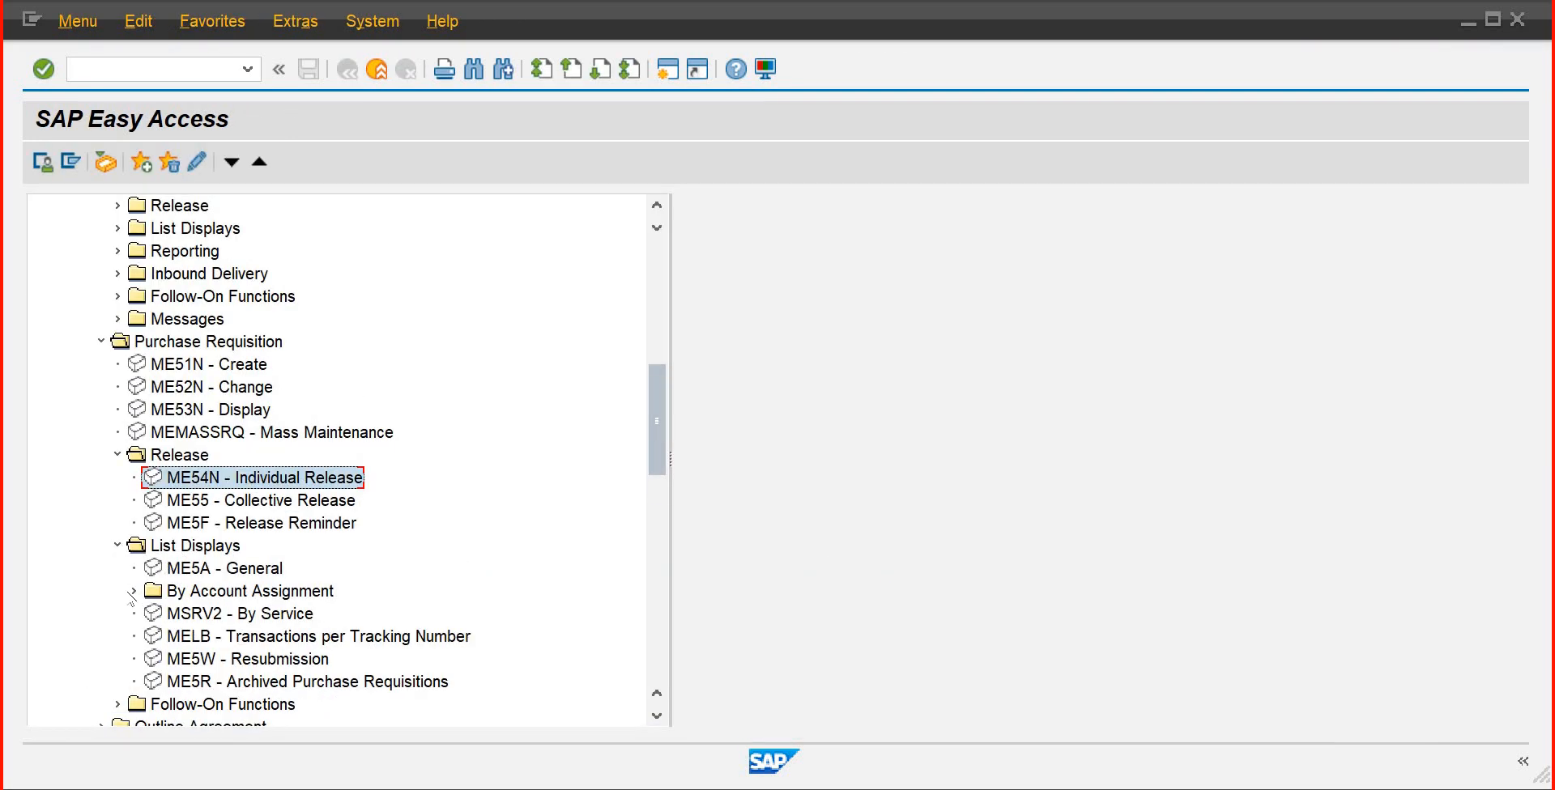
left_click(133, 595)
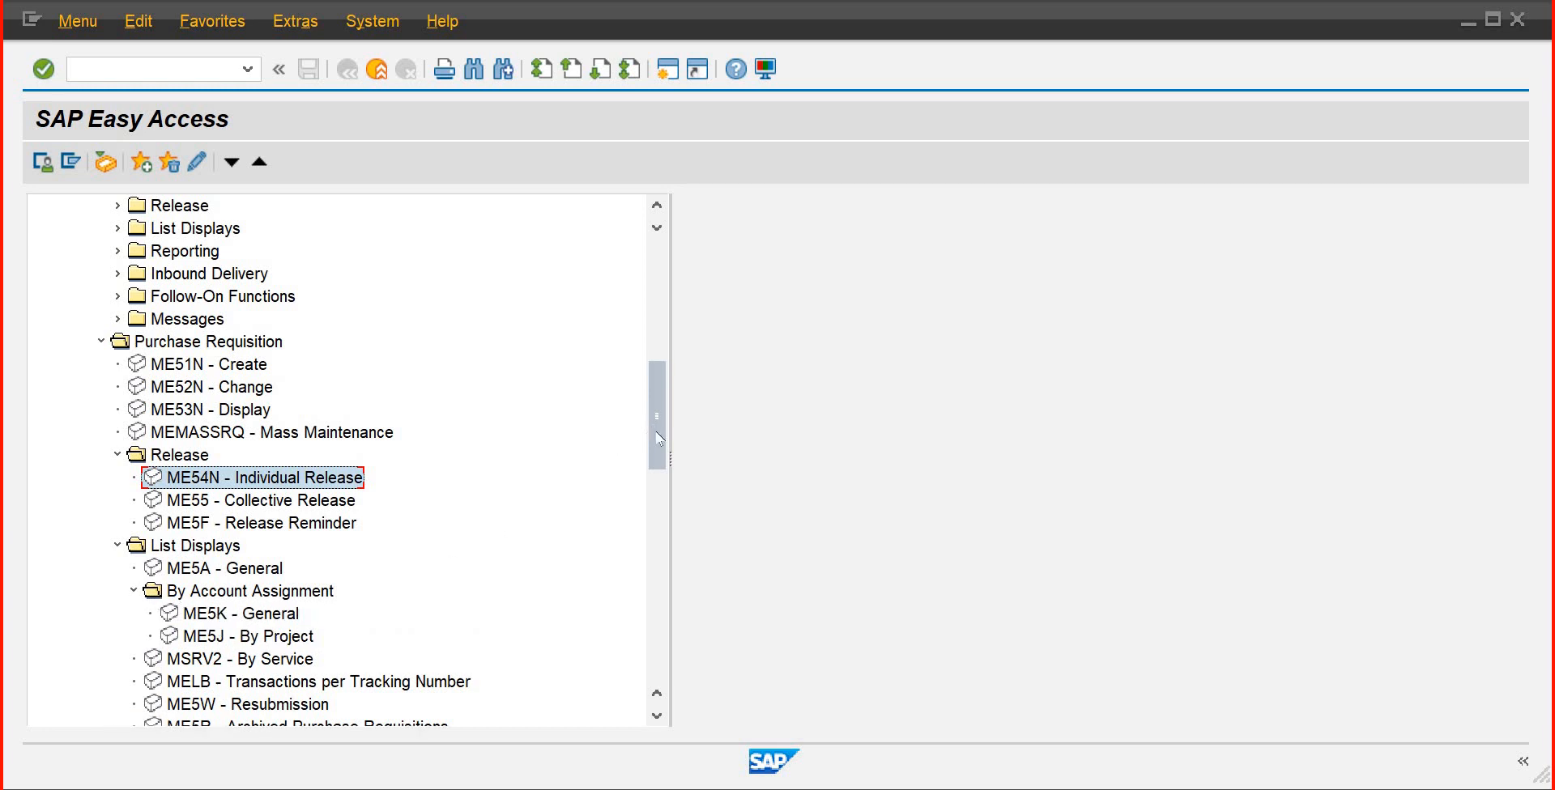
scroll(658, 438, "down", 2)
left_click(240, 435)
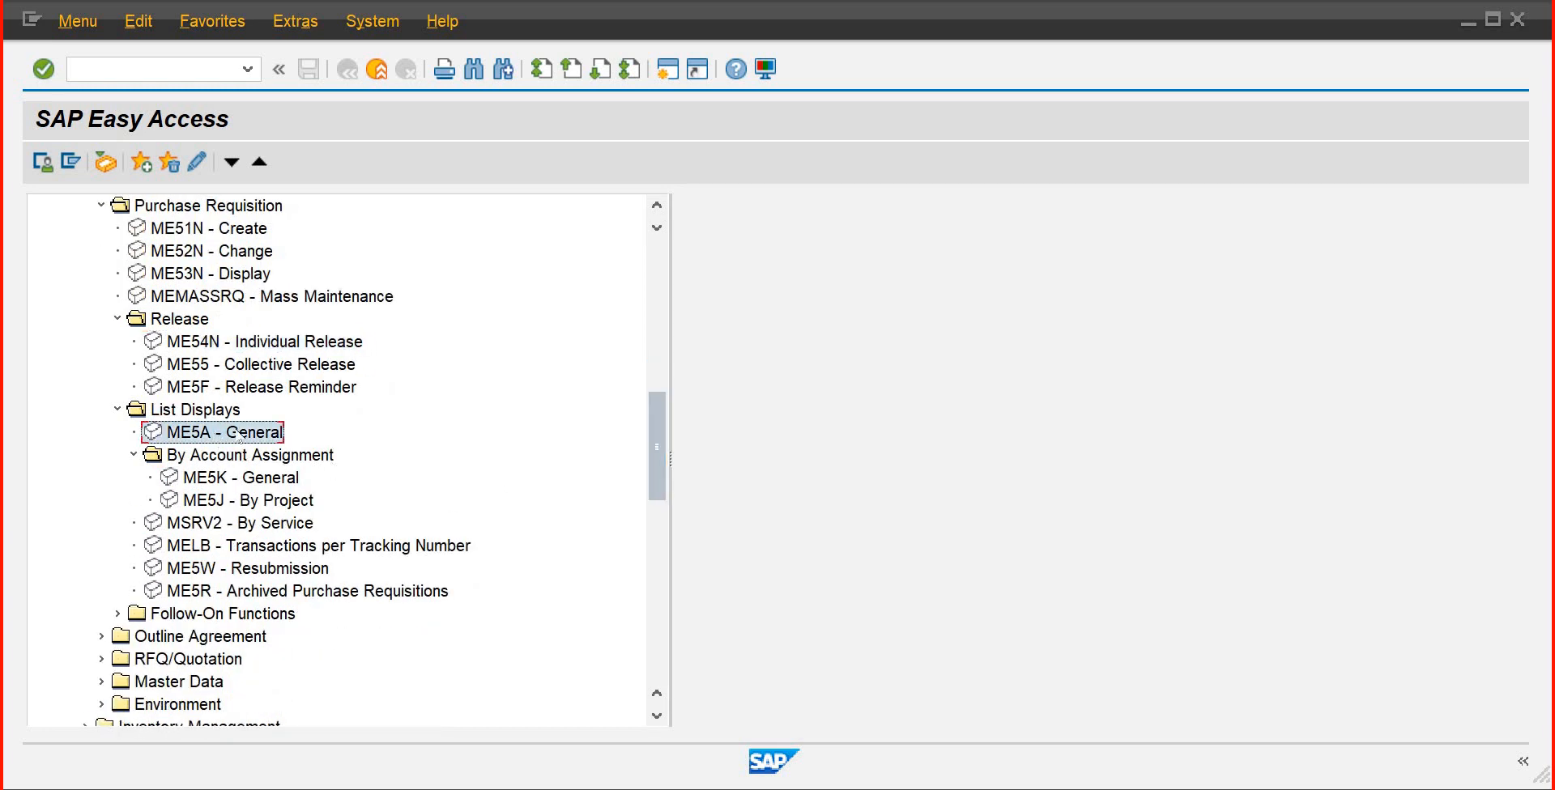
left_click(117, 410)
left_click(117, 409)
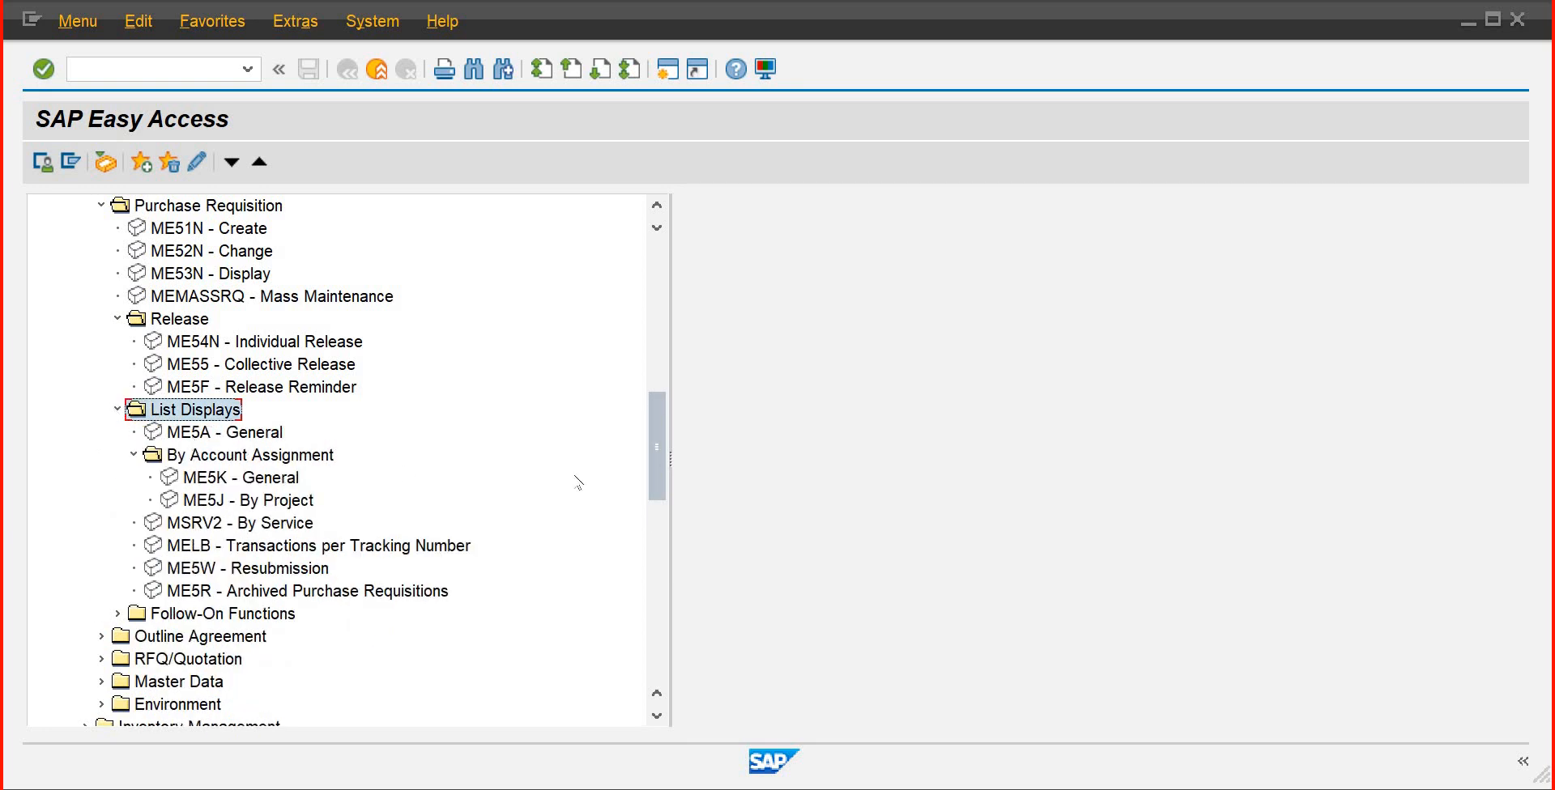
Open the creation of a request for quotation from the Request for Quotation folder under RFQ/Quotation
left_click_drag(664, 486, 665, 516)
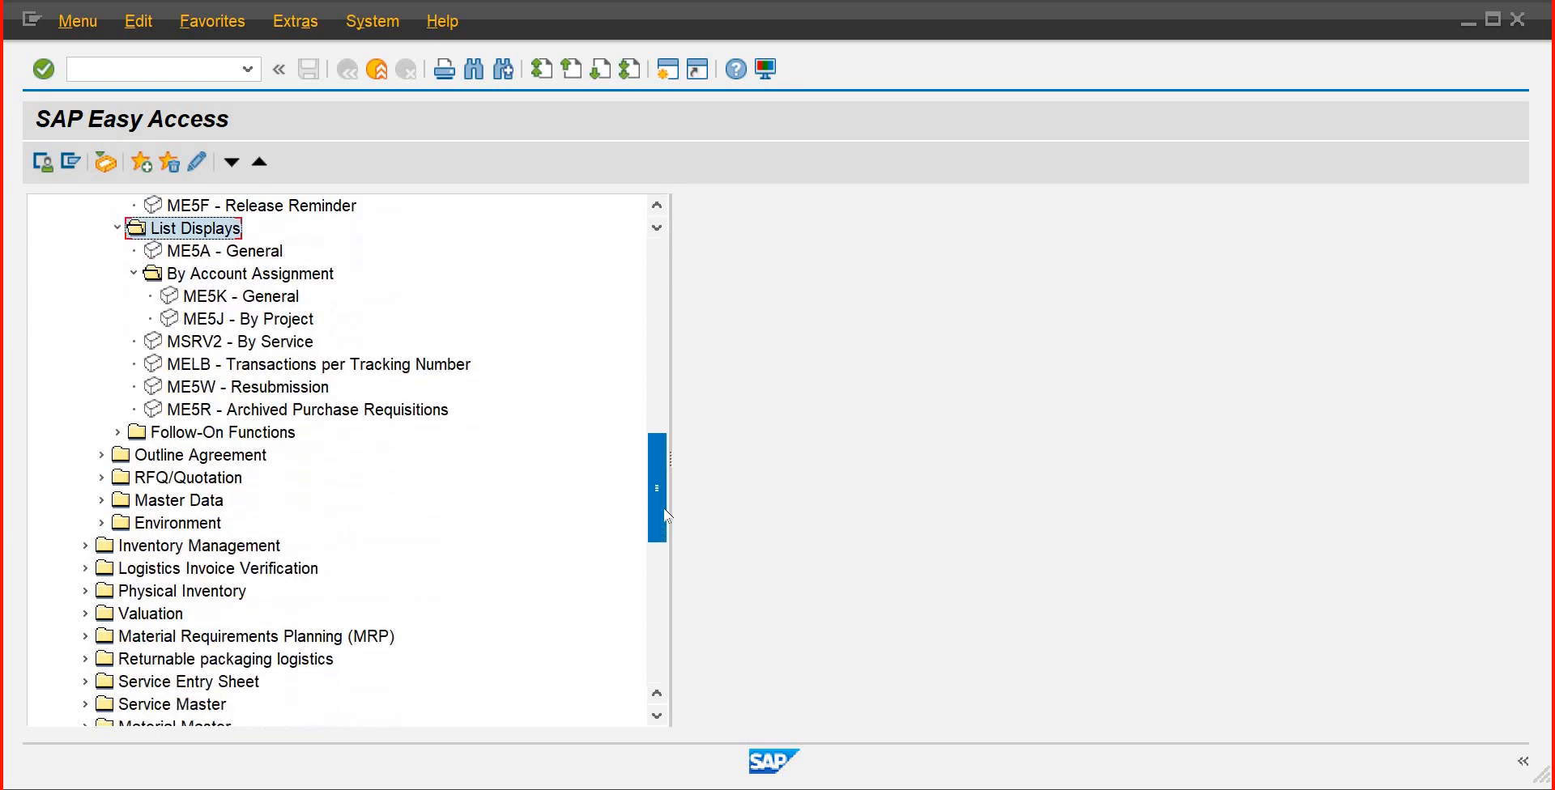
left_click(101, 478)
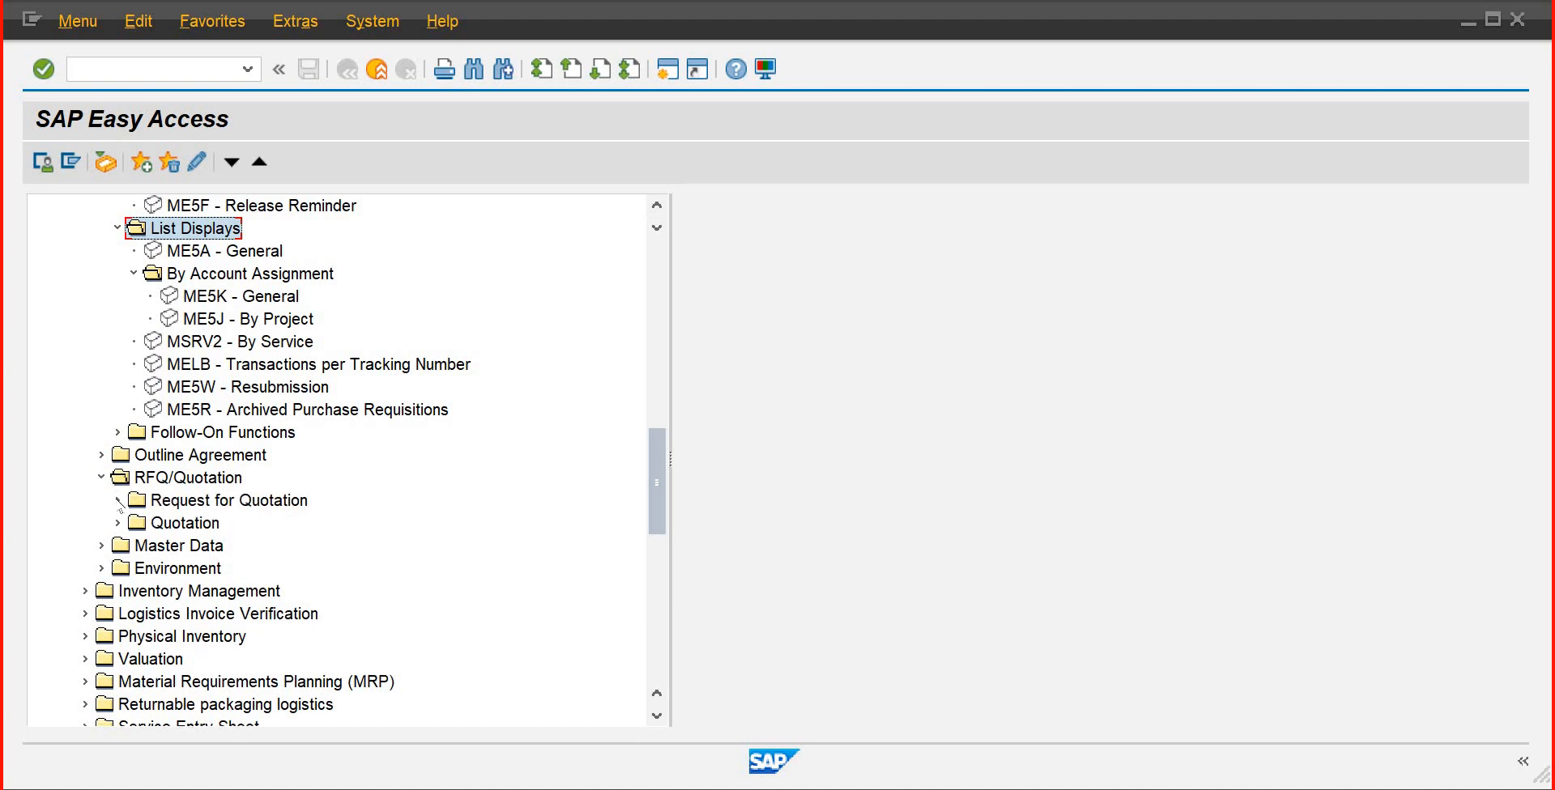
left_click(118, 501)
double_click(181, 525)
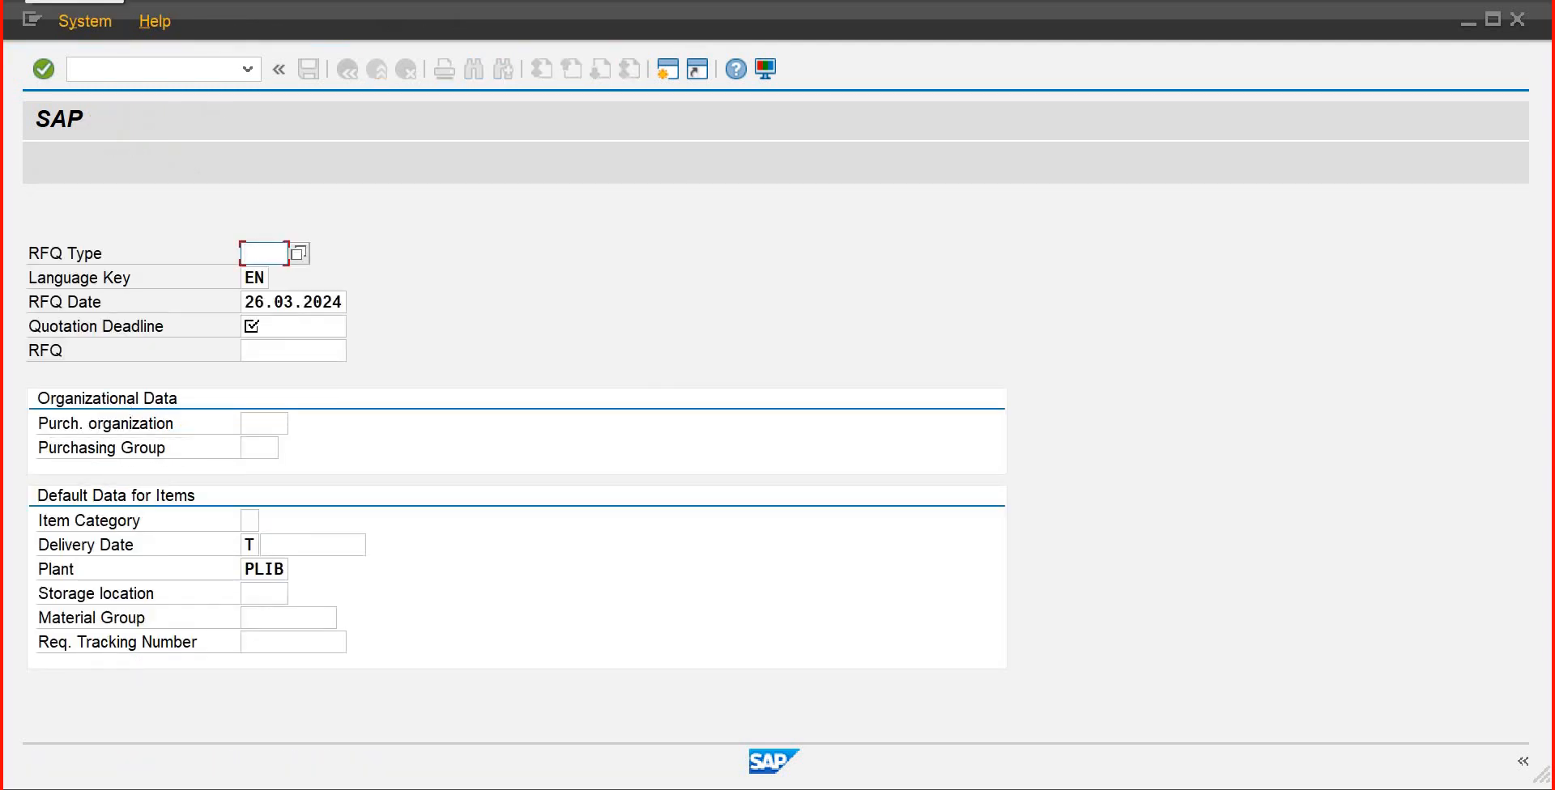
left_click(501, 24)
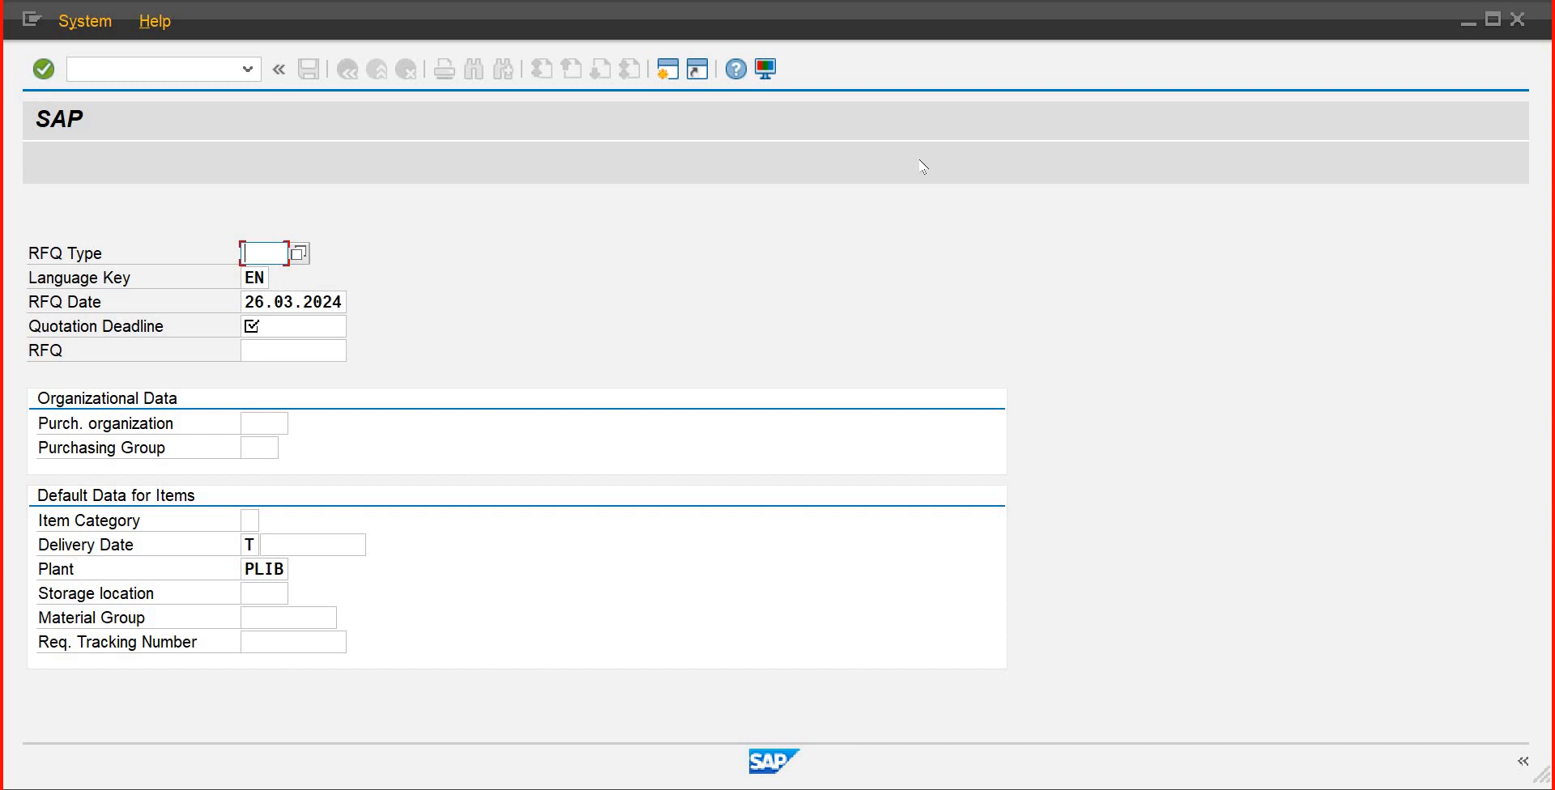
Look through the request for quotation document types and choose ANSN as the RFQ type
left_click(299, 253)
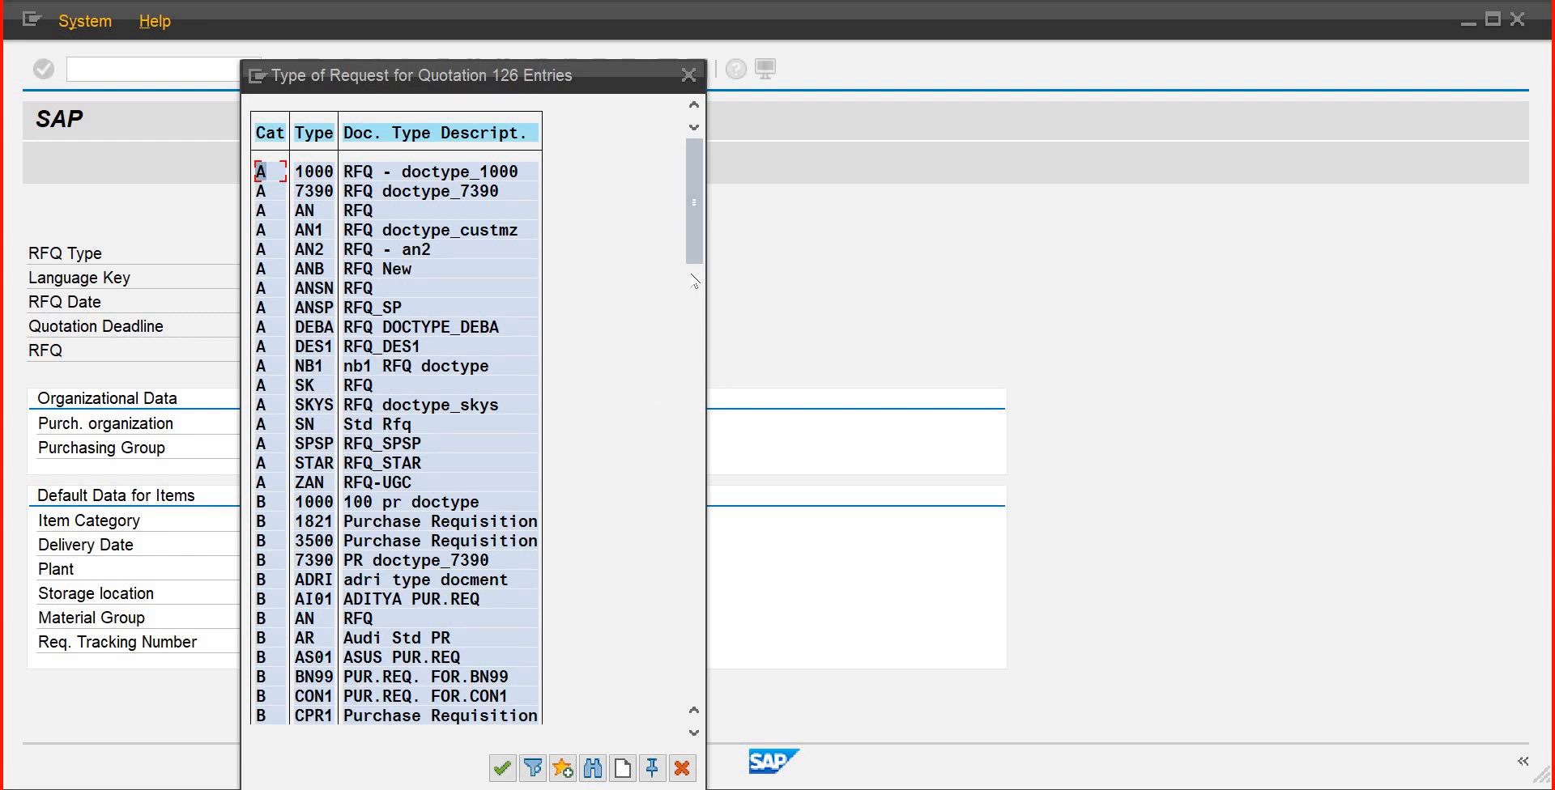
left_click(688, 379)
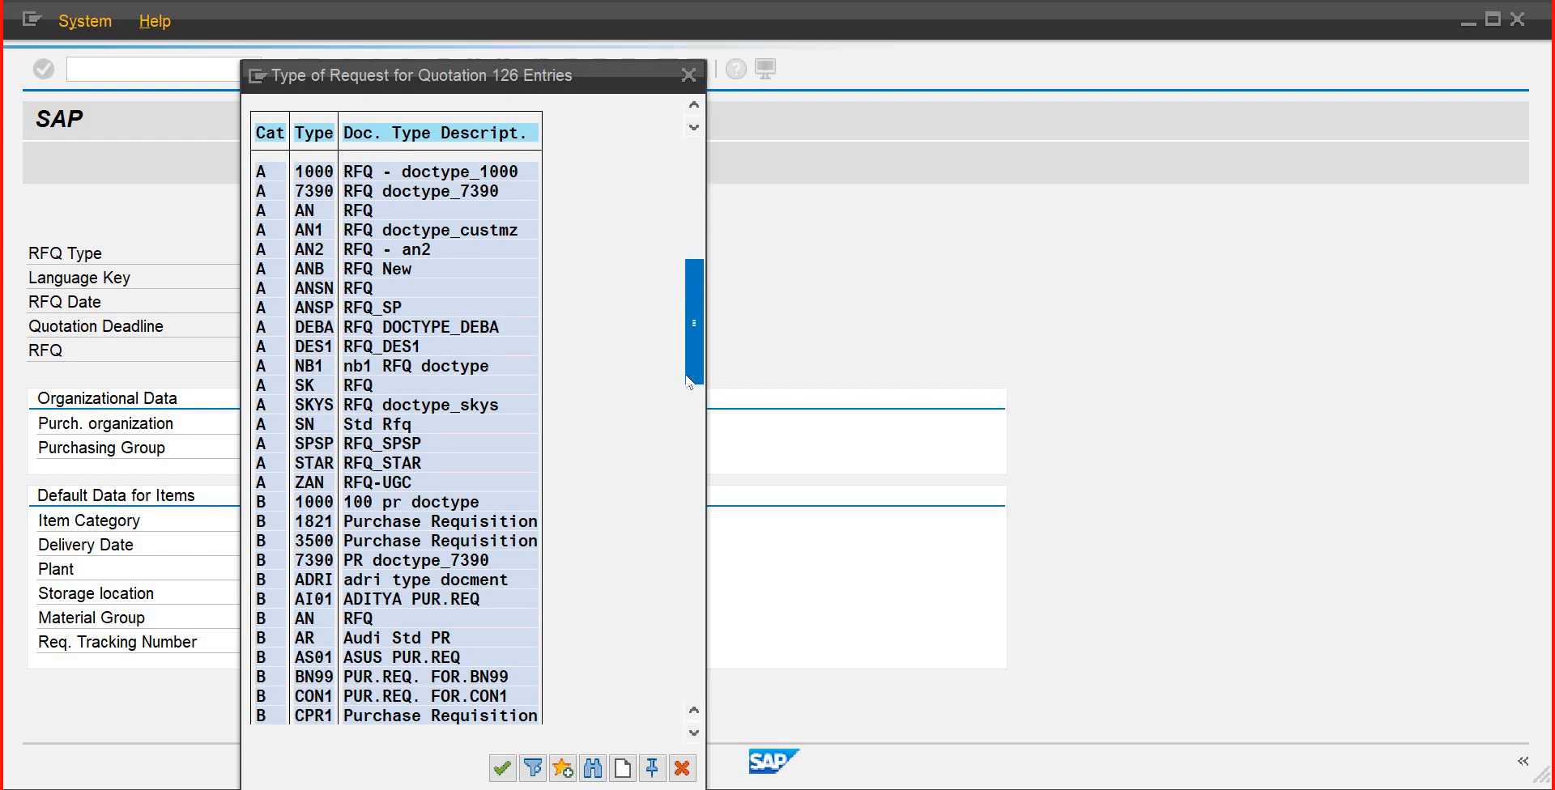
left_click(702, 275)
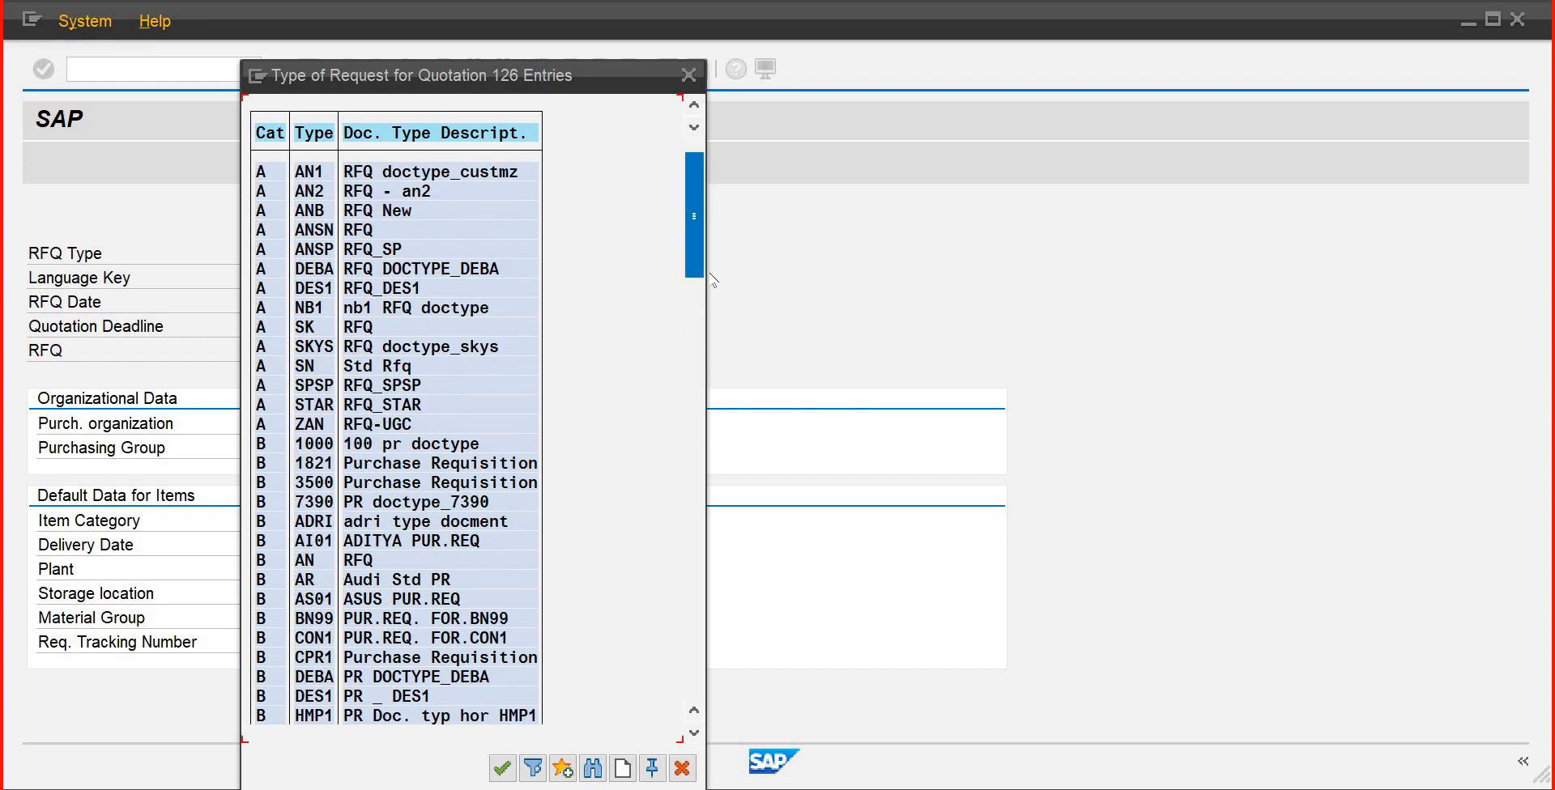
double_click(363, 237)
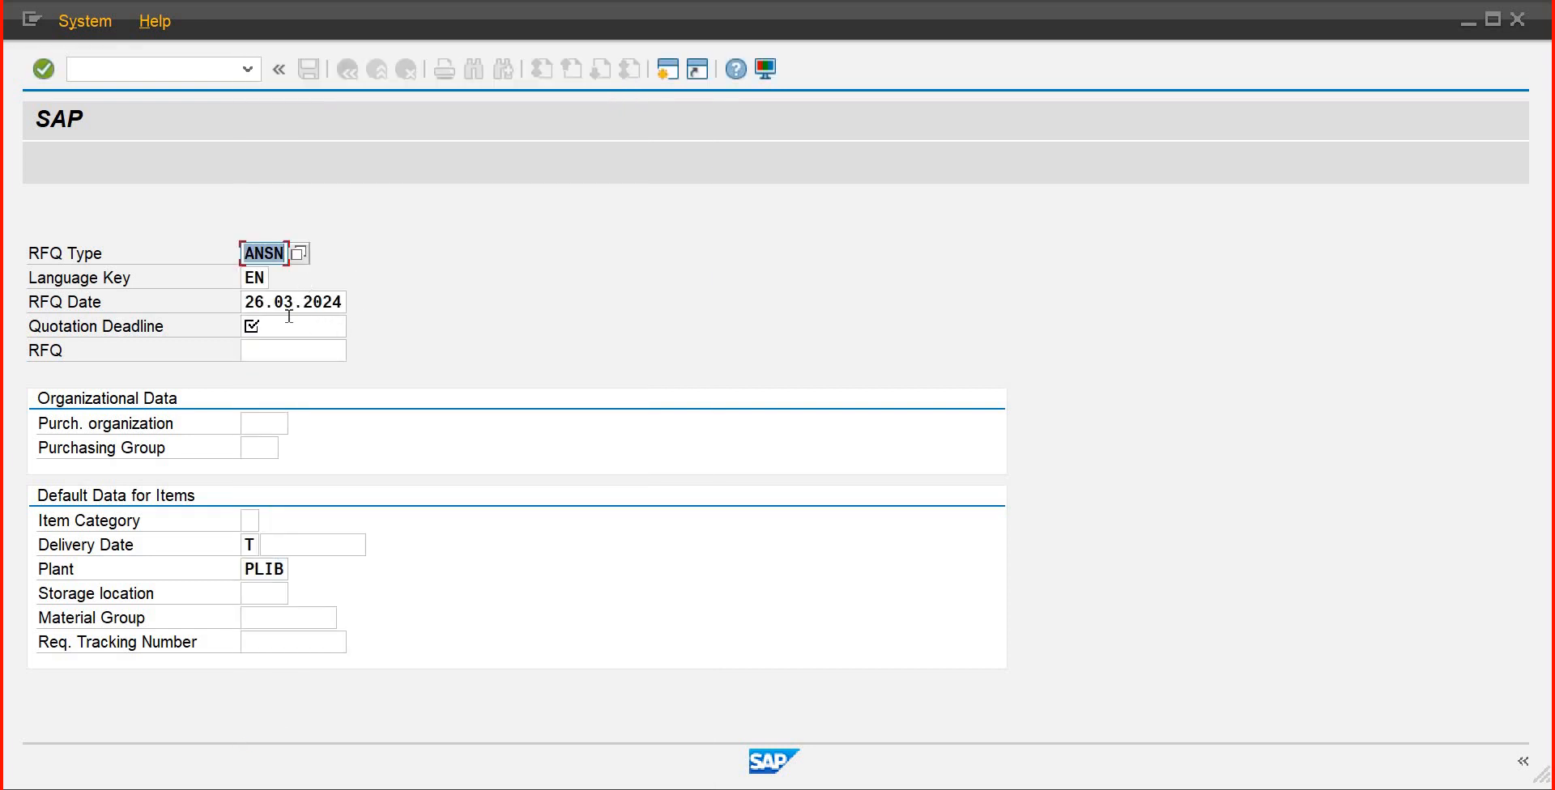
Set the quotation deadline to 27.03.2024, leave the RFQ number blank and confirm the entries
left_click(313, 325)
type("02")
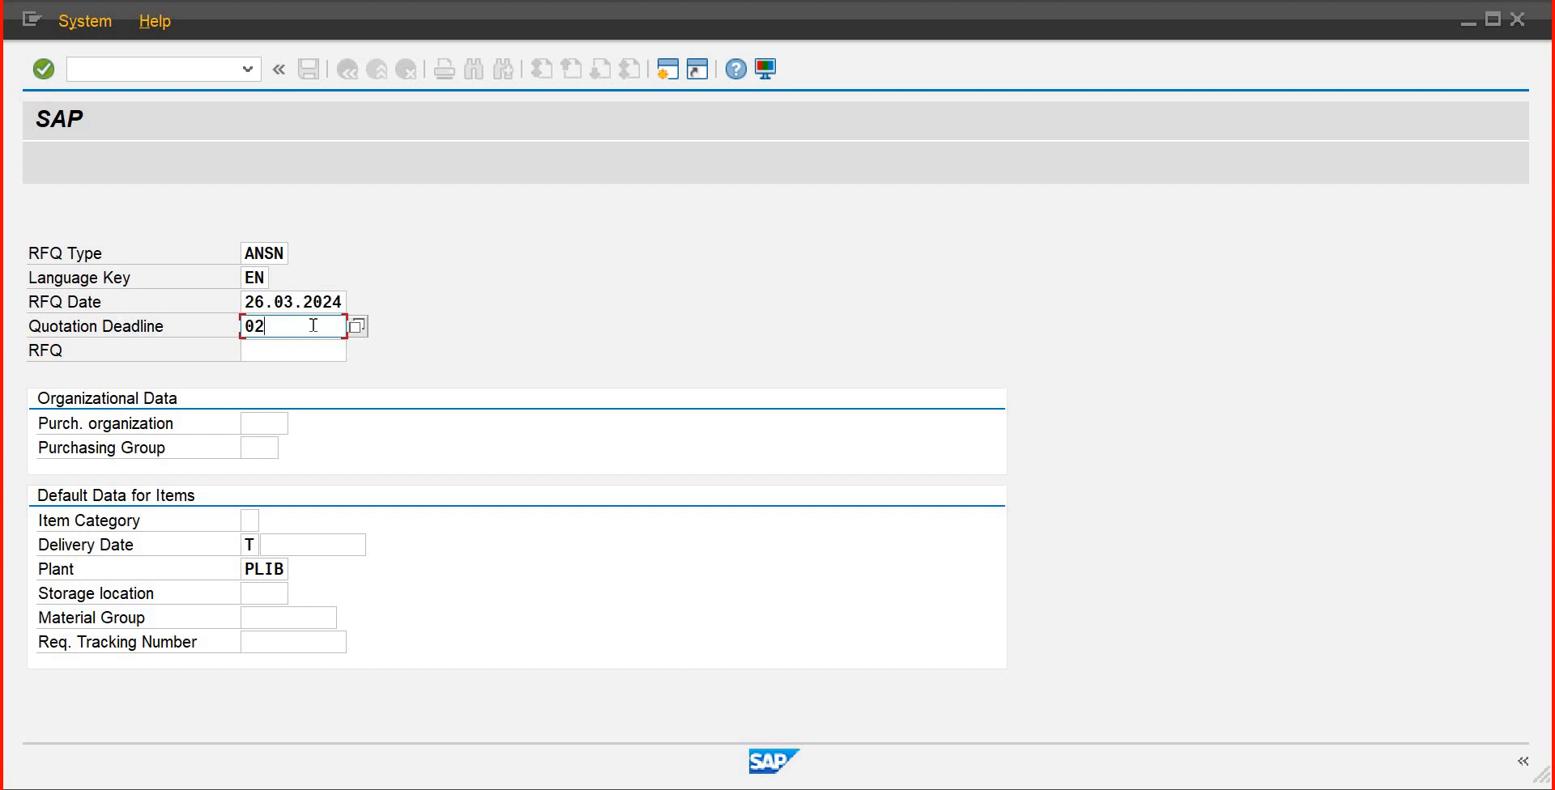
key("BackSpace")
key("BackSpace")
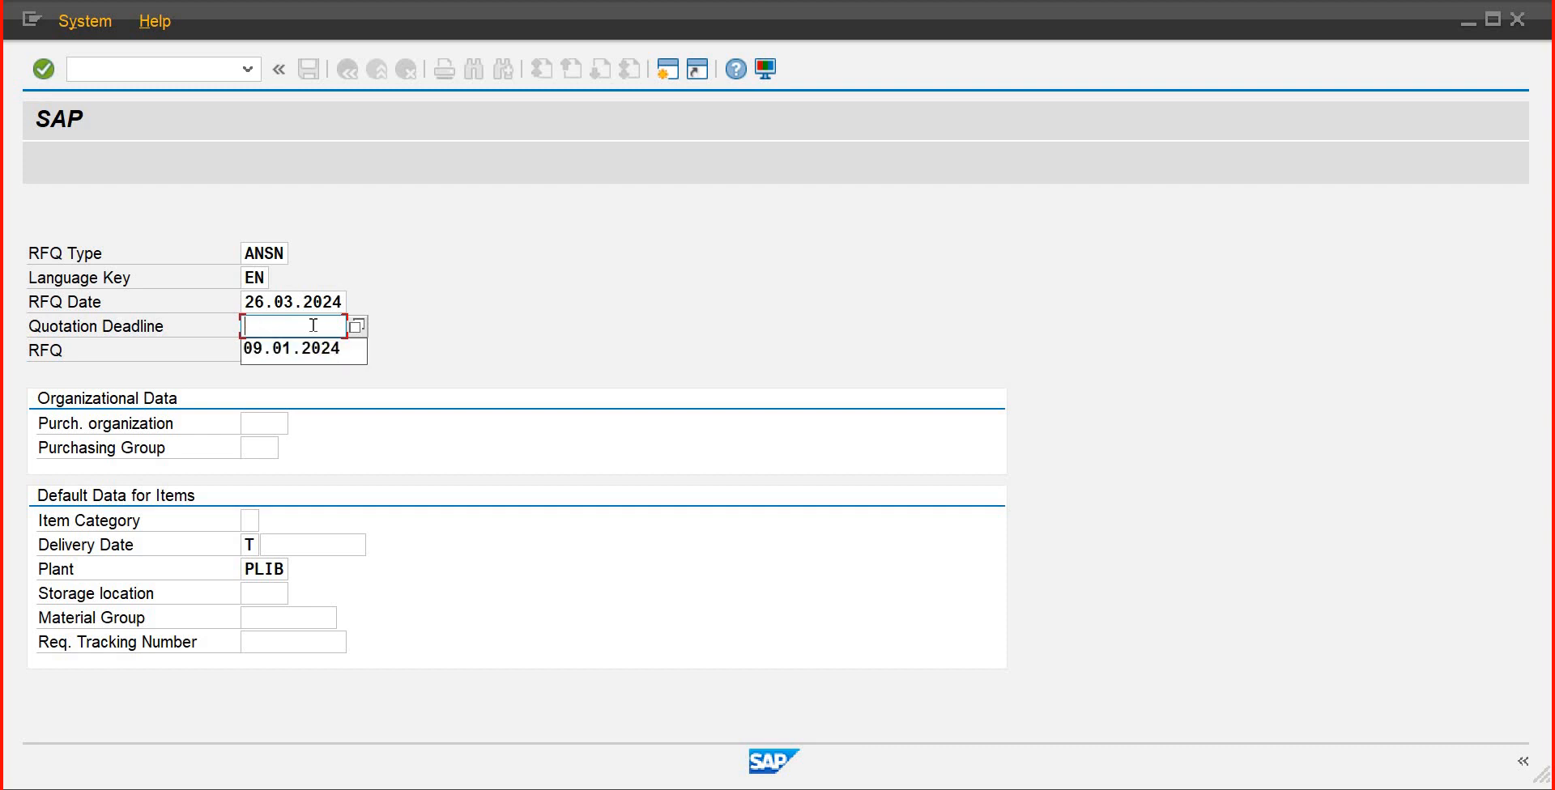
type("26")
key("BackSpace")
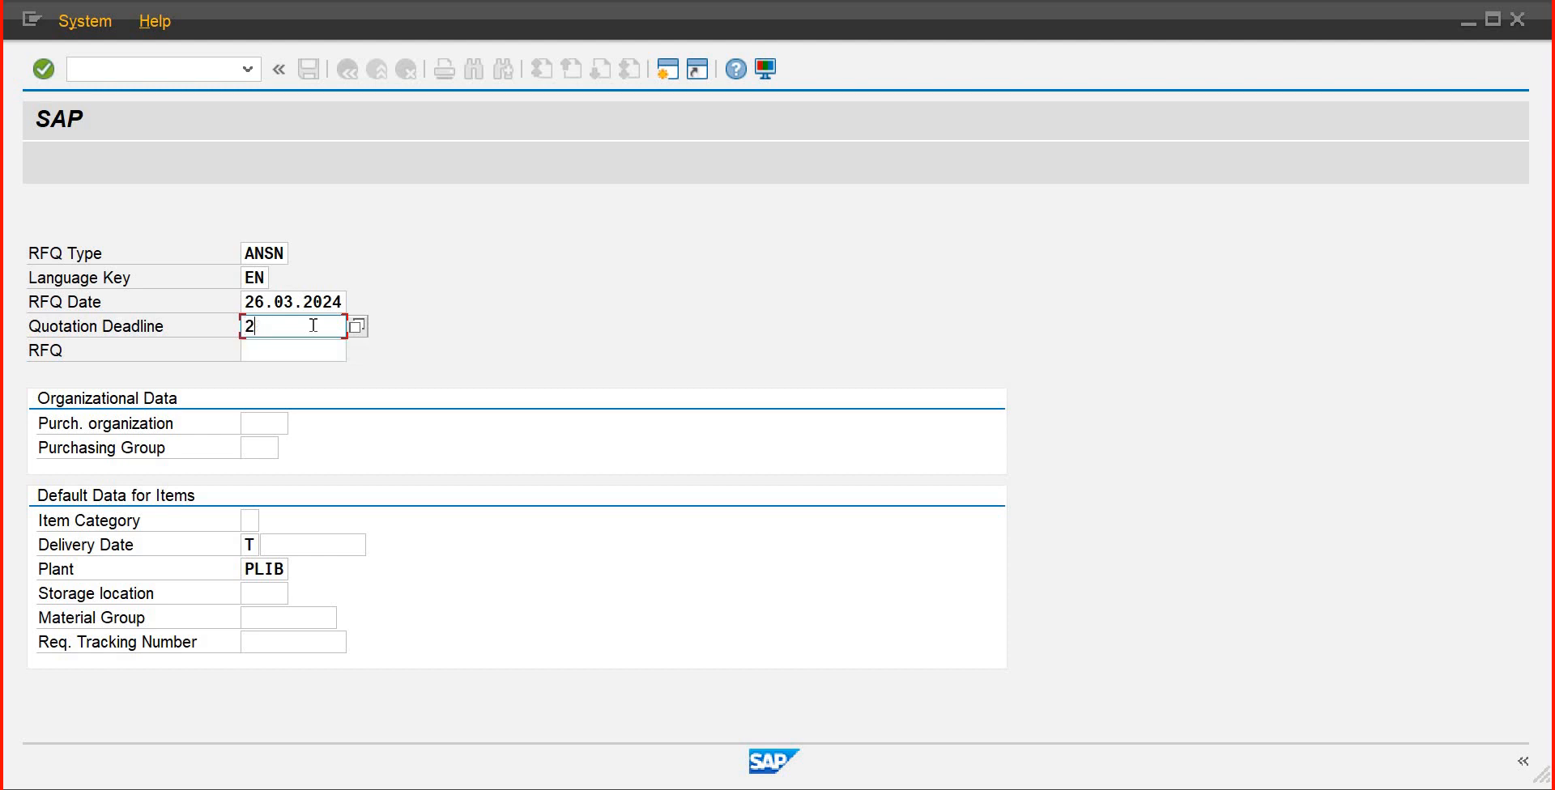
type("7.03.2024")
left_click(337, 349)
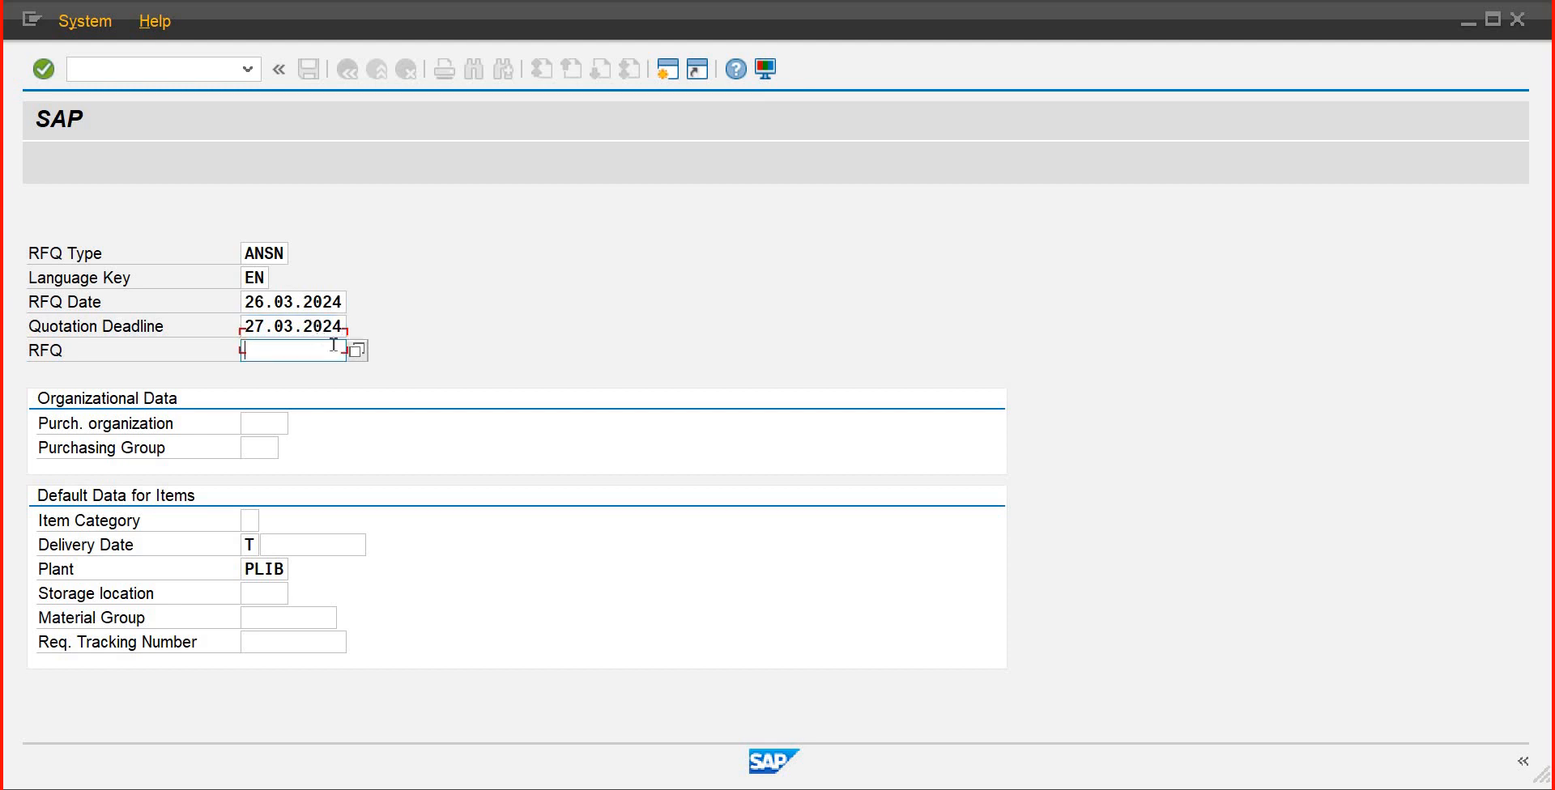
key("Return")
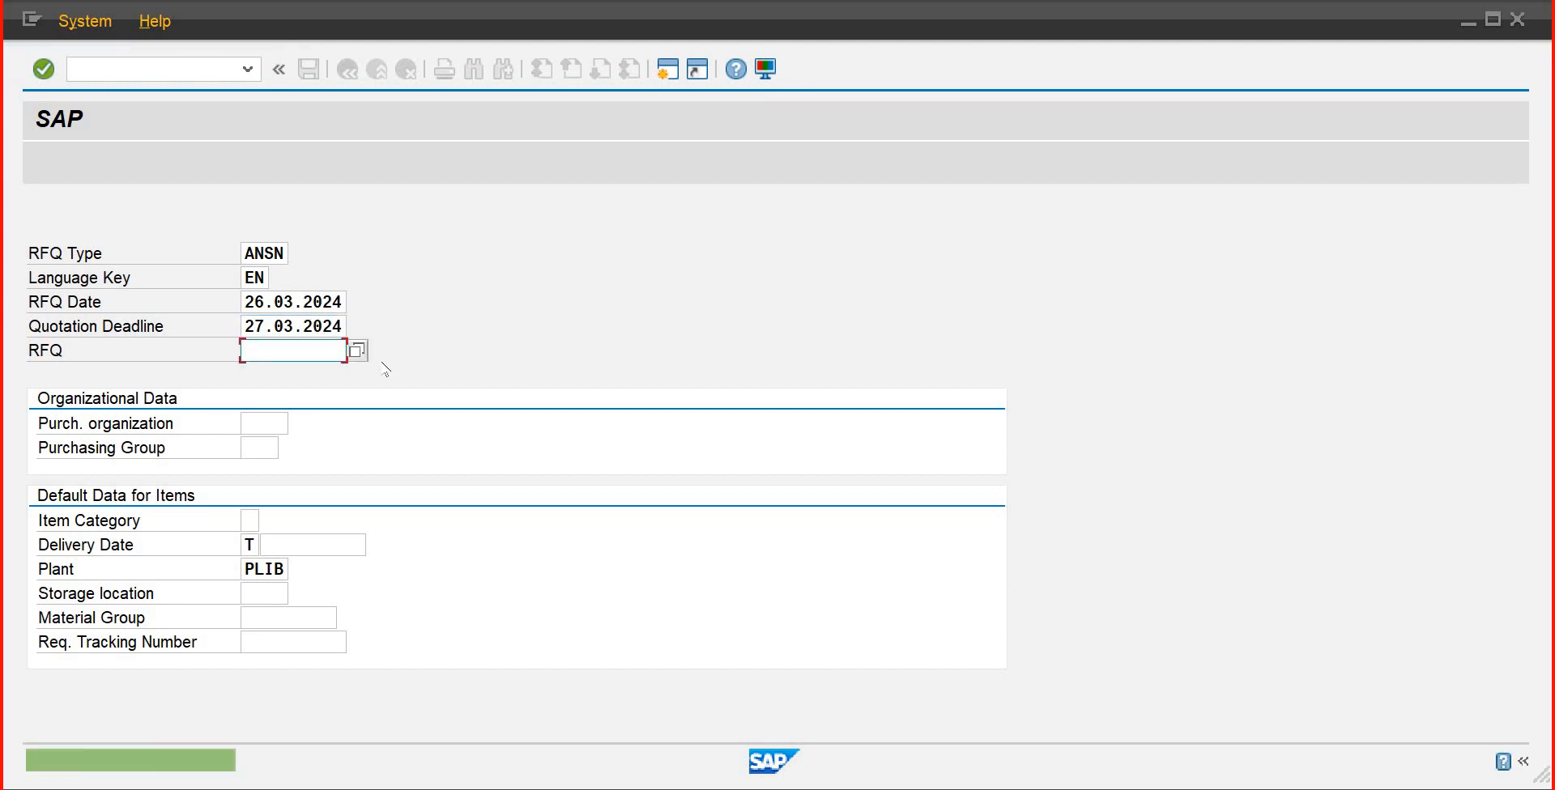
Find PUIB in the list of purchasing organizations and assign it to the RFQ
left_click(288, 423)
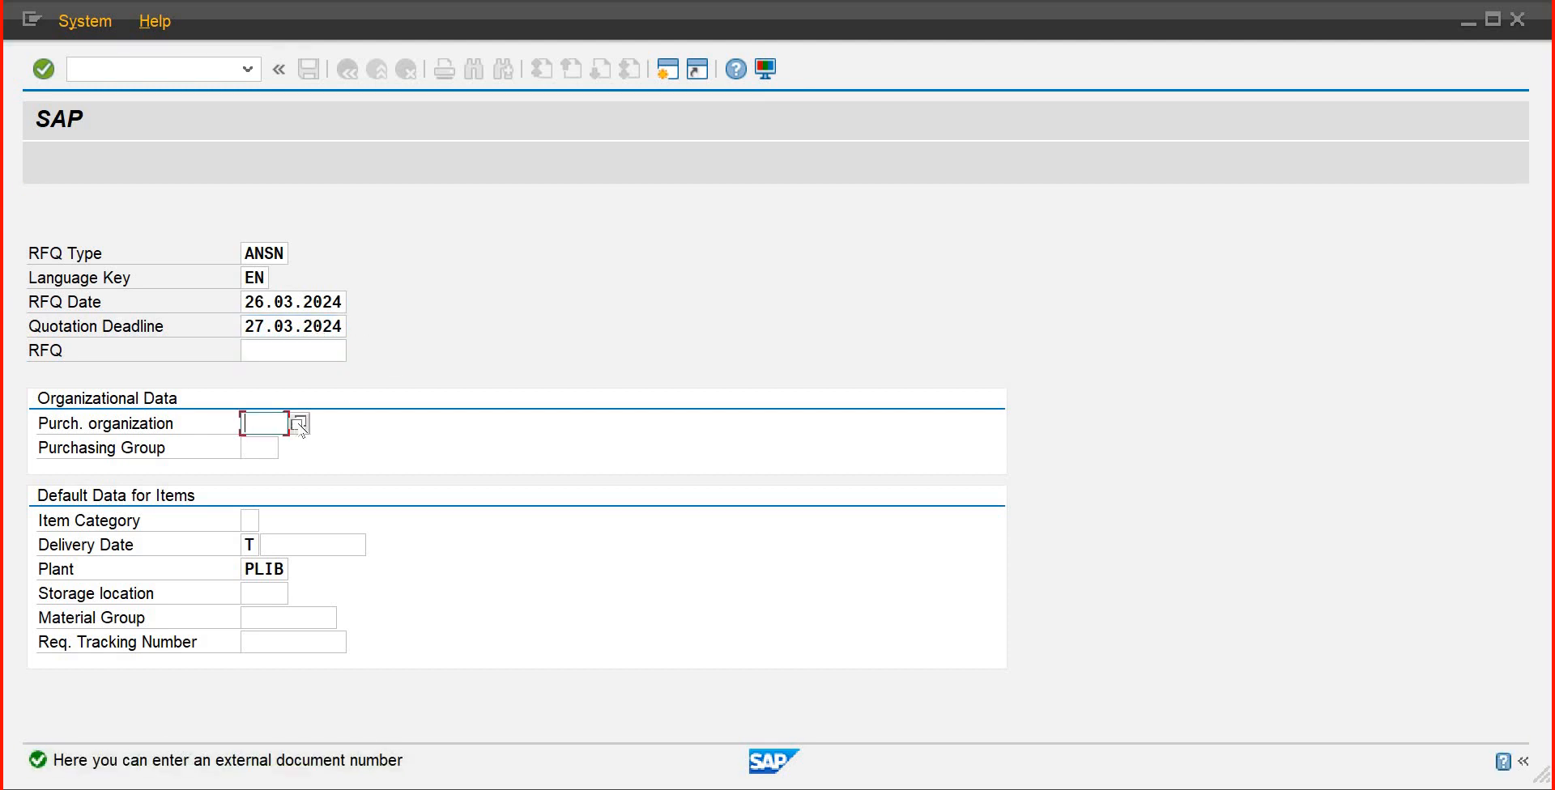
left_click(298, 423)
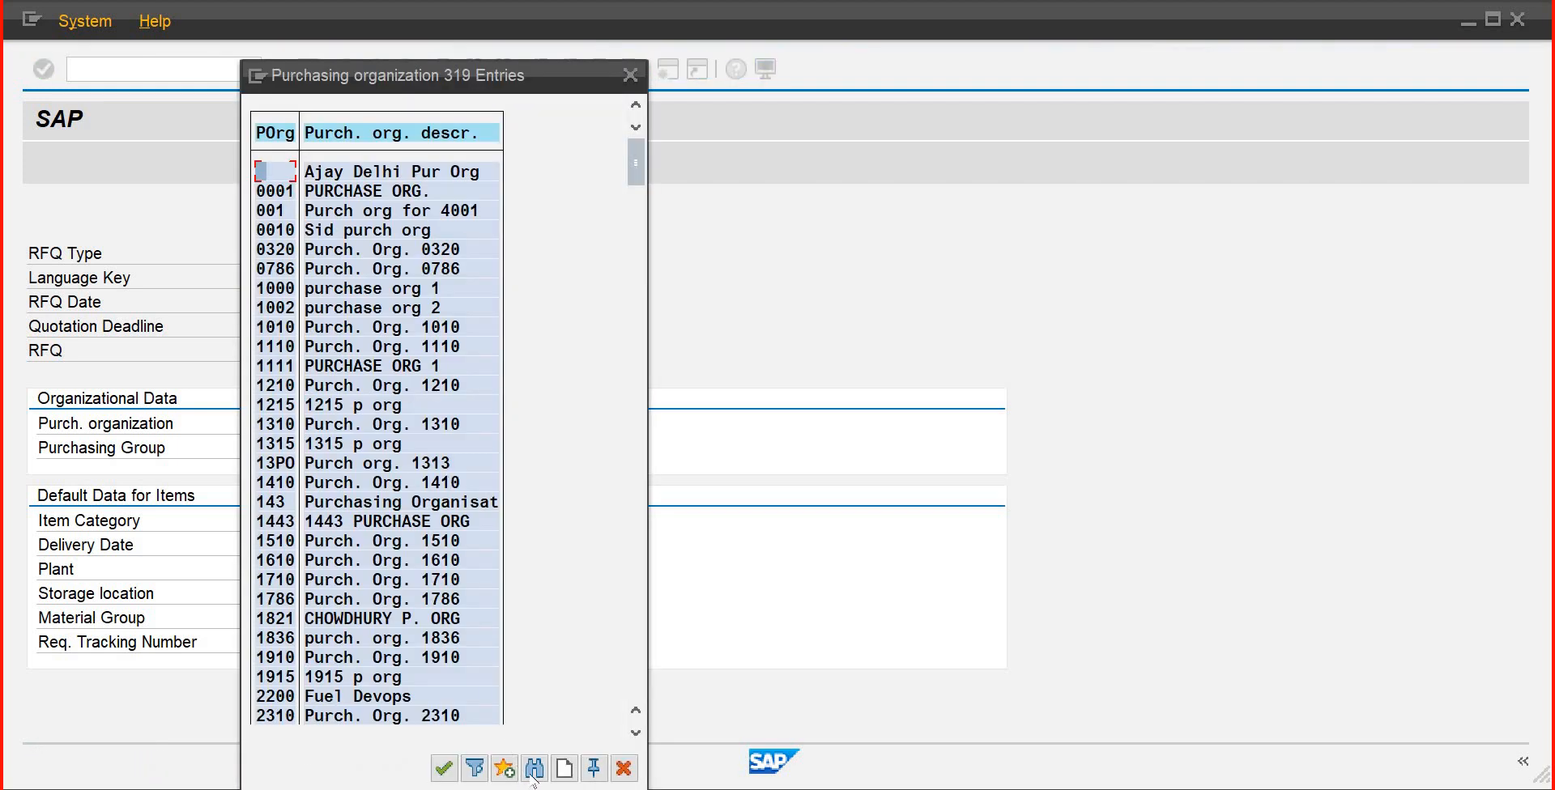
left_click(535, 768)
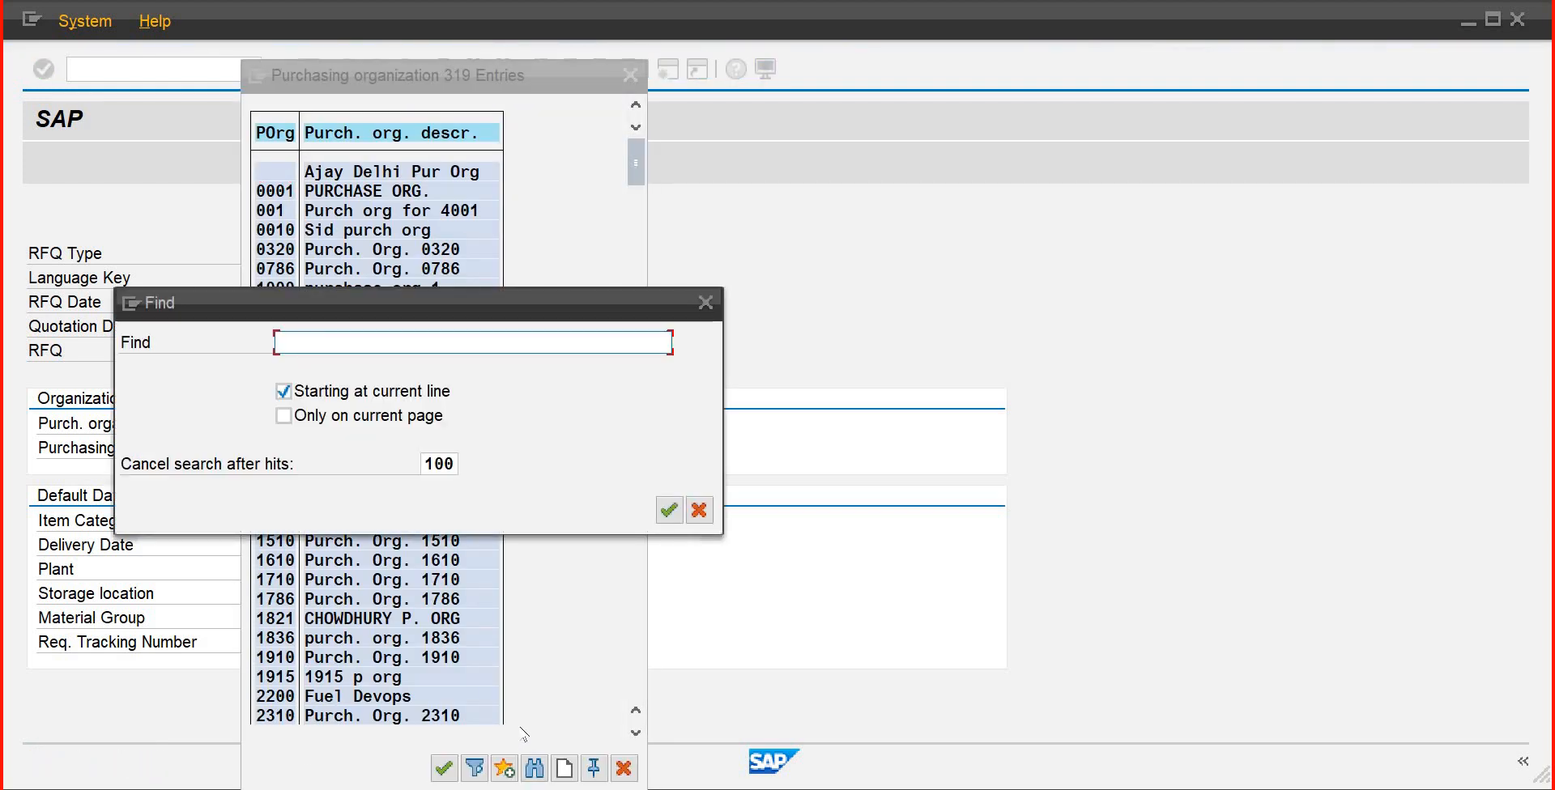
type("puib")
key("Return")
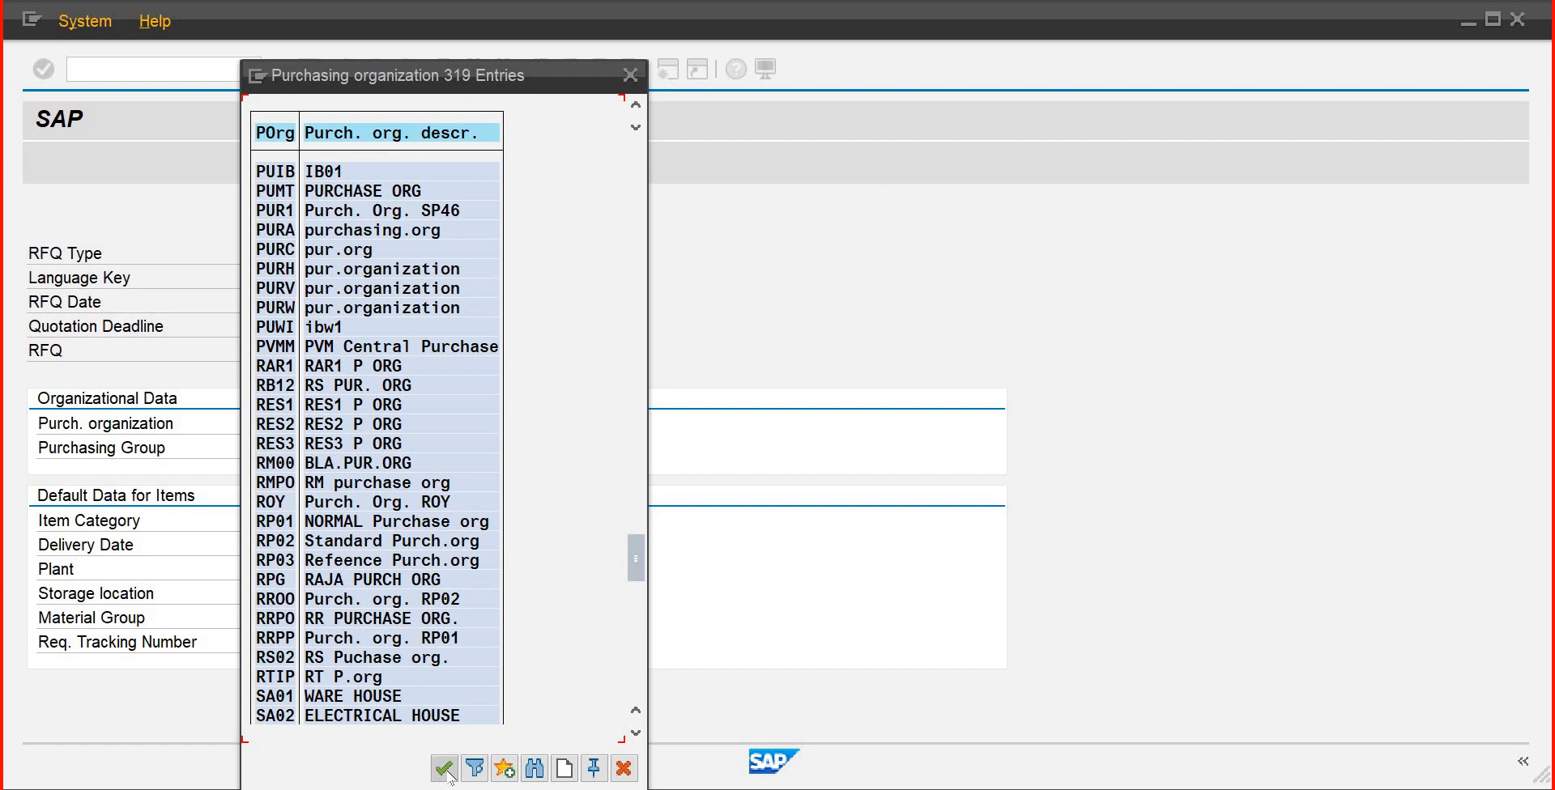
left_click(443, 768)
double_click(282, 171)
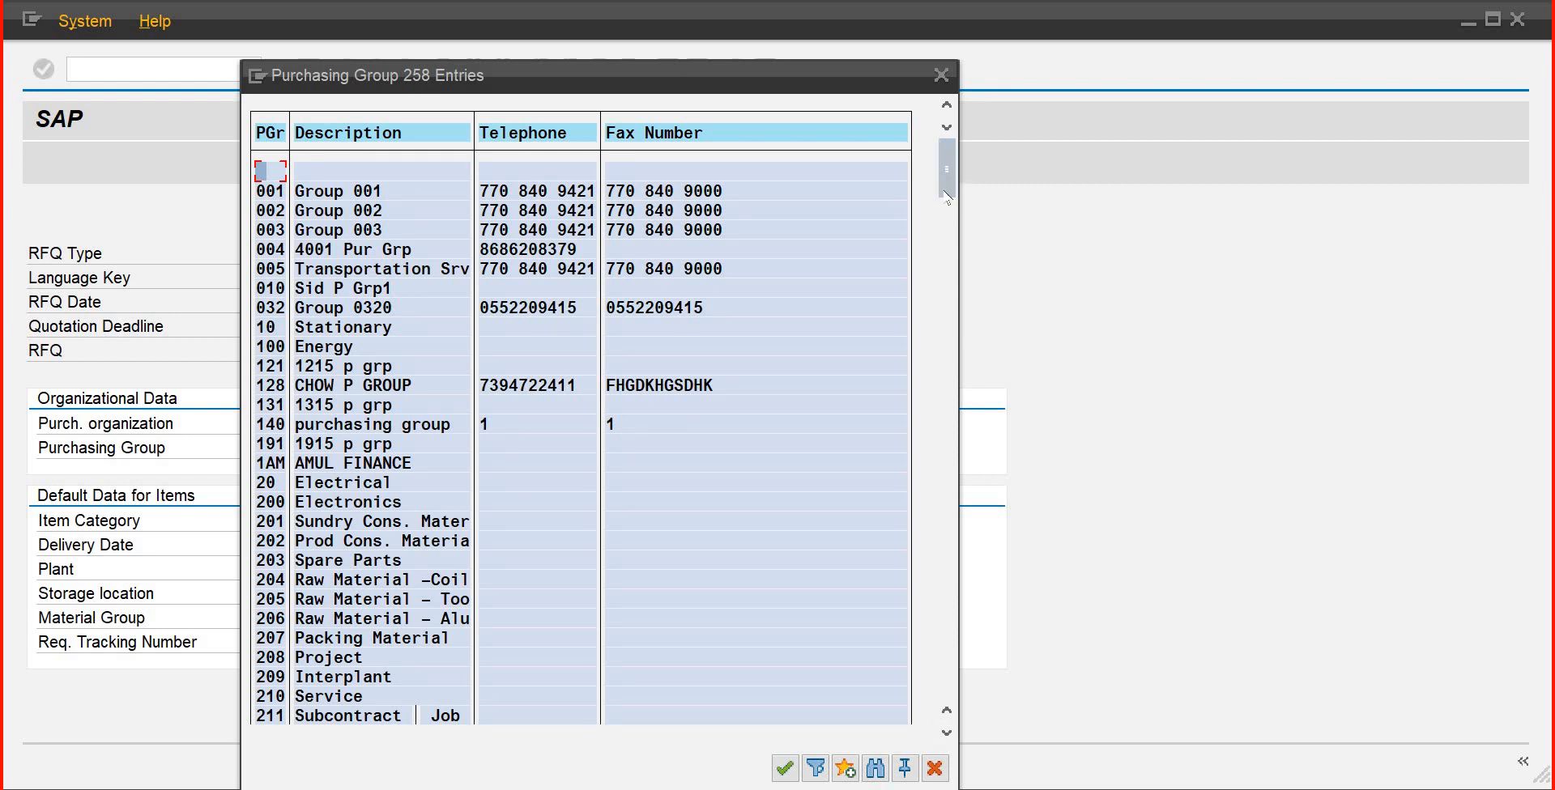
Choose PGR from the list of purchasing groups for the RFQ
left_click_drag(946, 182, 939, 292)
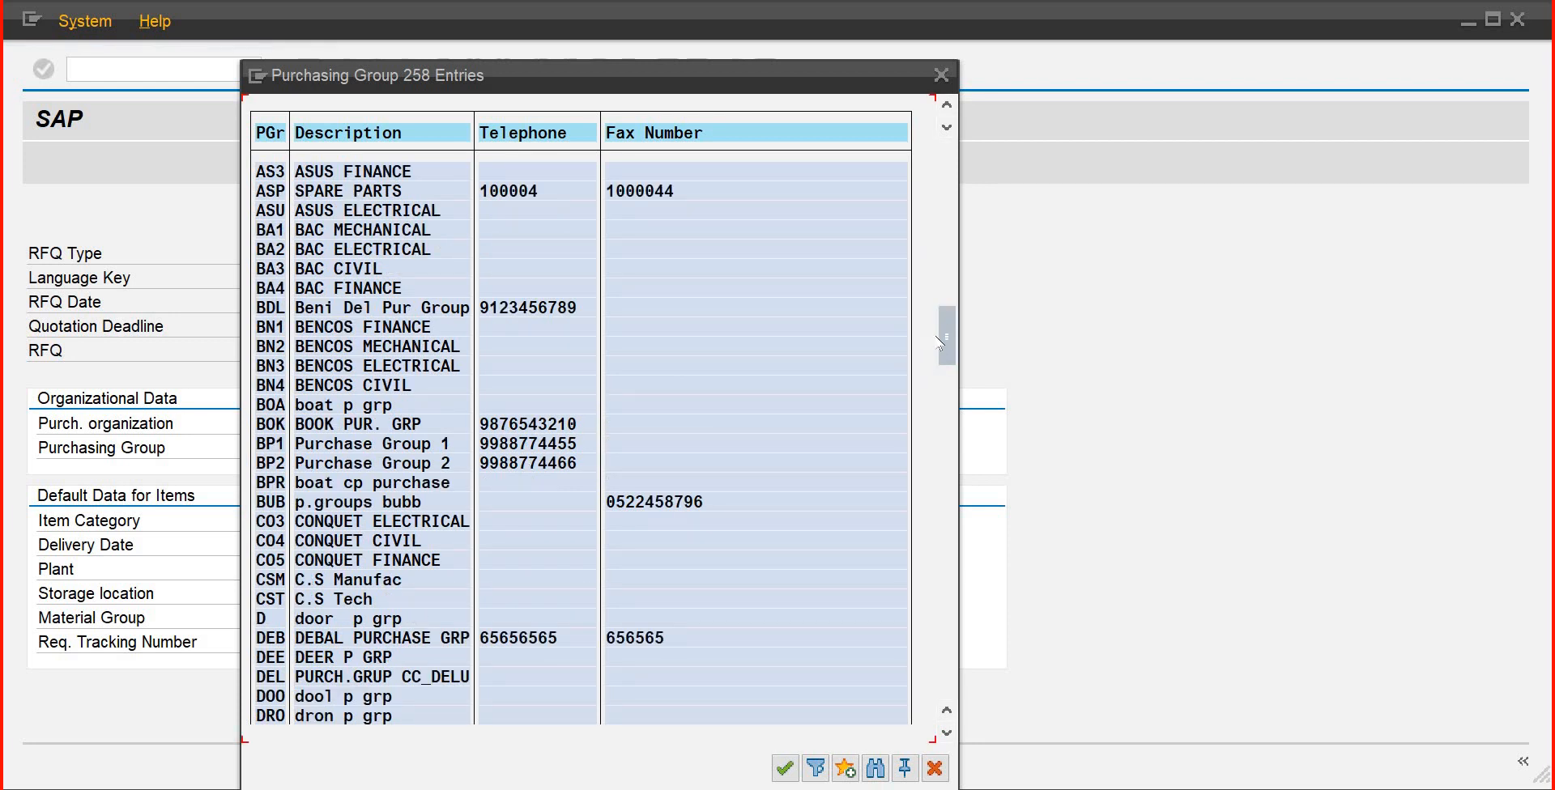
left_click_drag(946, 330, 951, 527)
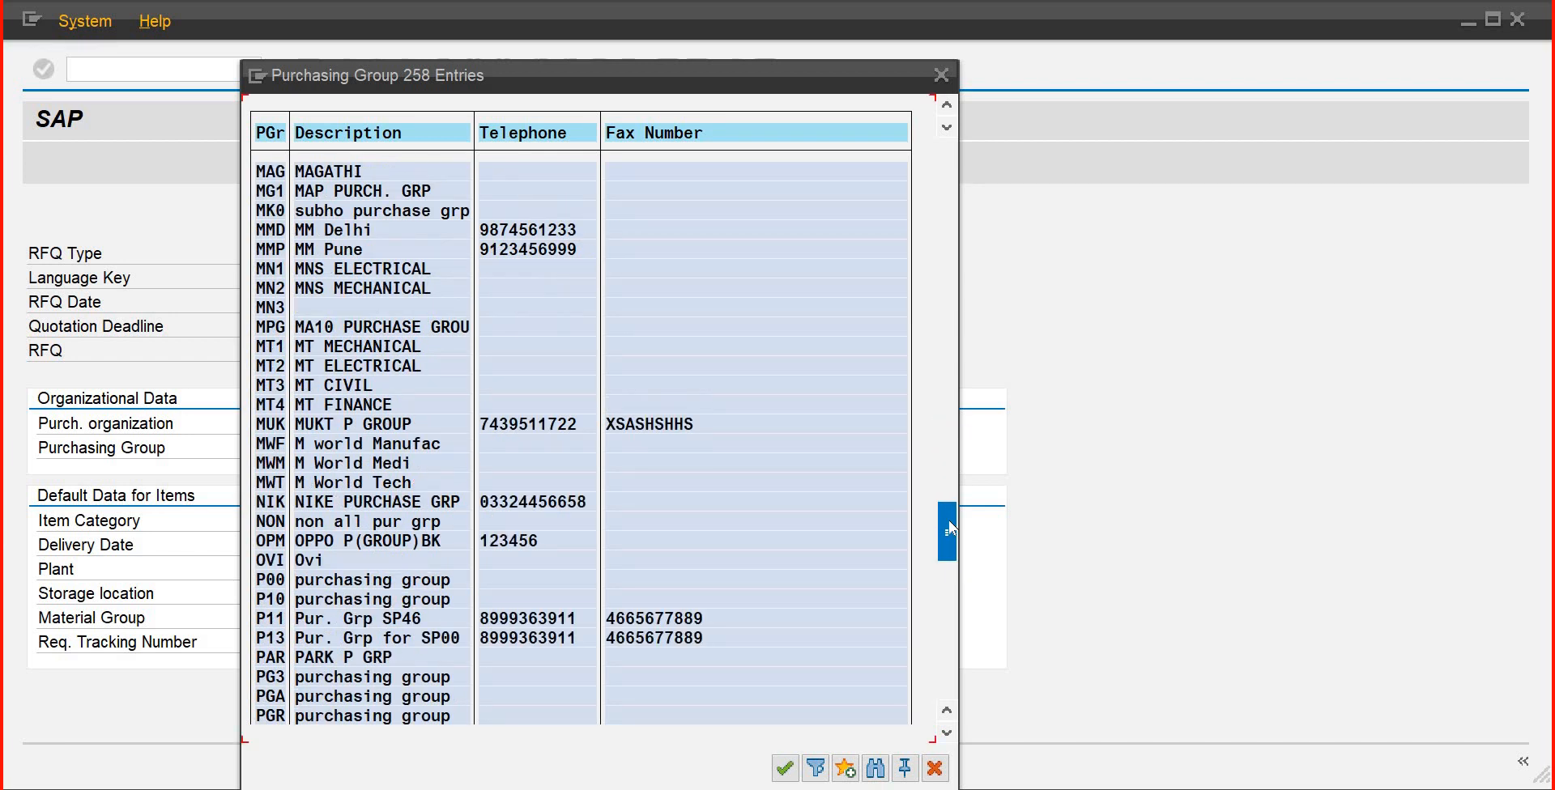
left_click(946, 734)
left_click(946, 734)
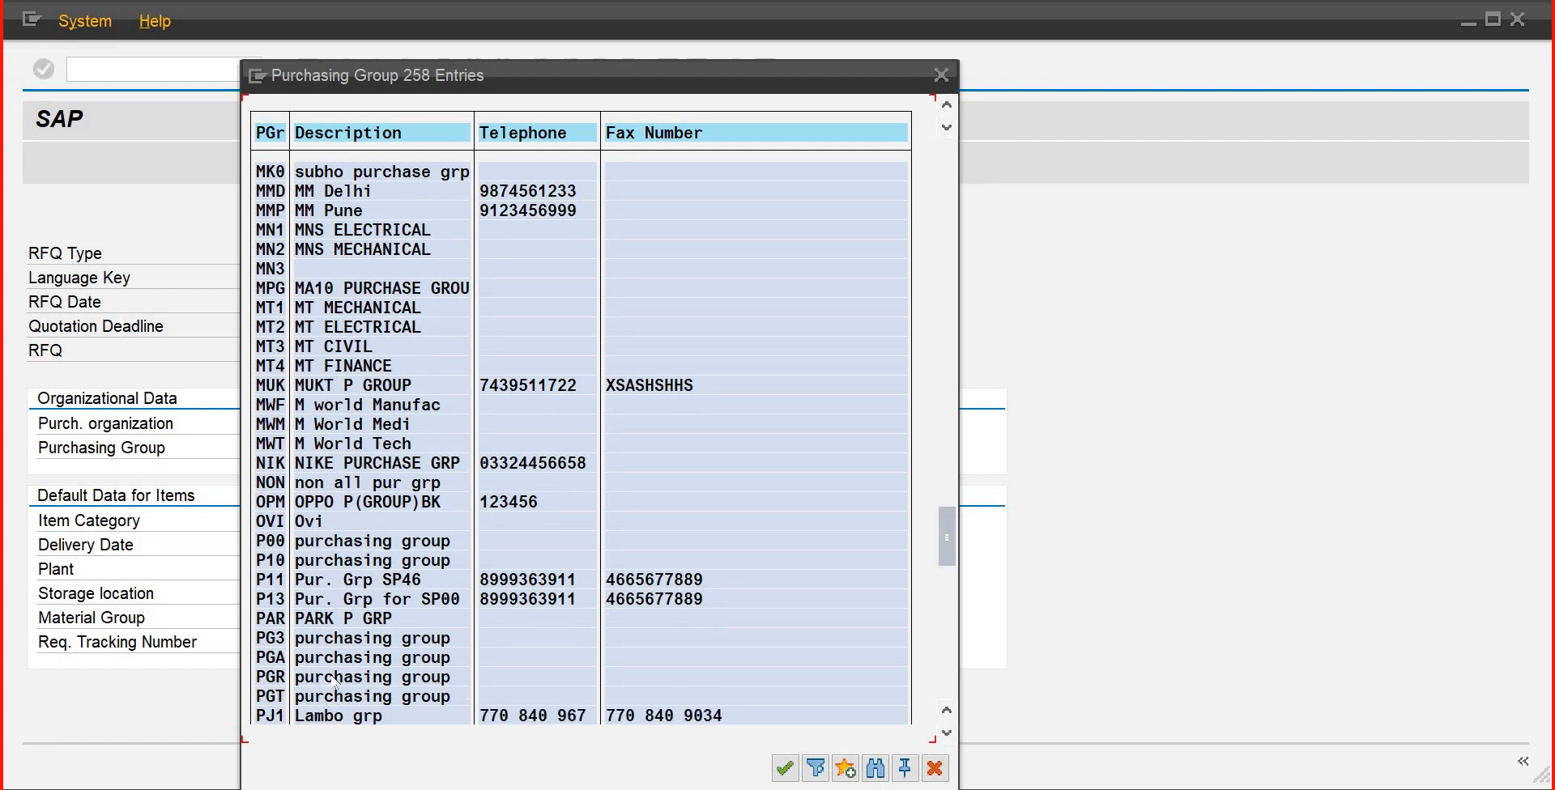
left_click(329, 679)
double_click(284, 677)
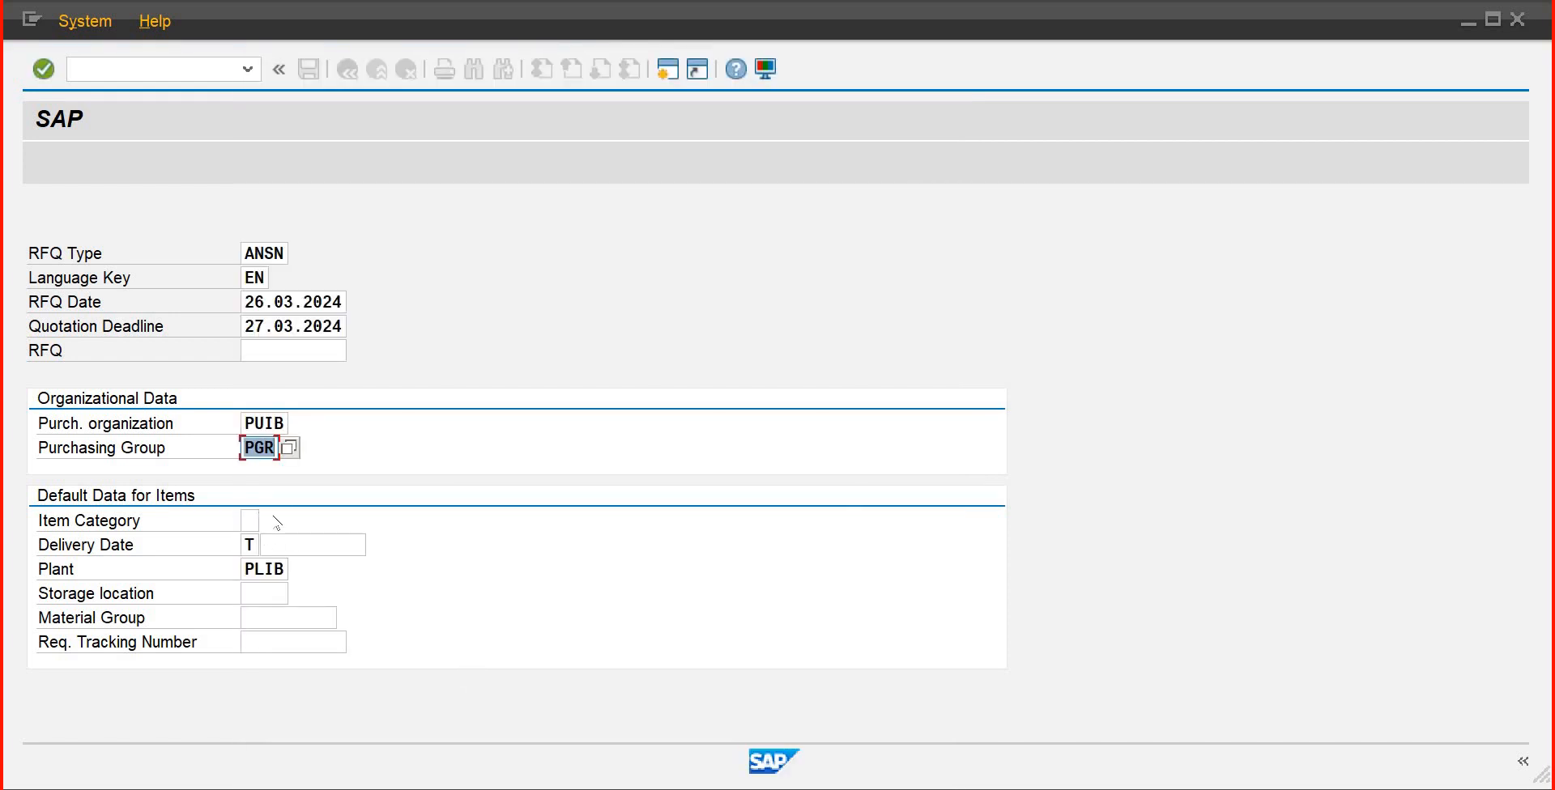
Choose the Standard item category and set the default delivery date to 02.04.2024
left_click(248, 521)
left_click(272, 521)
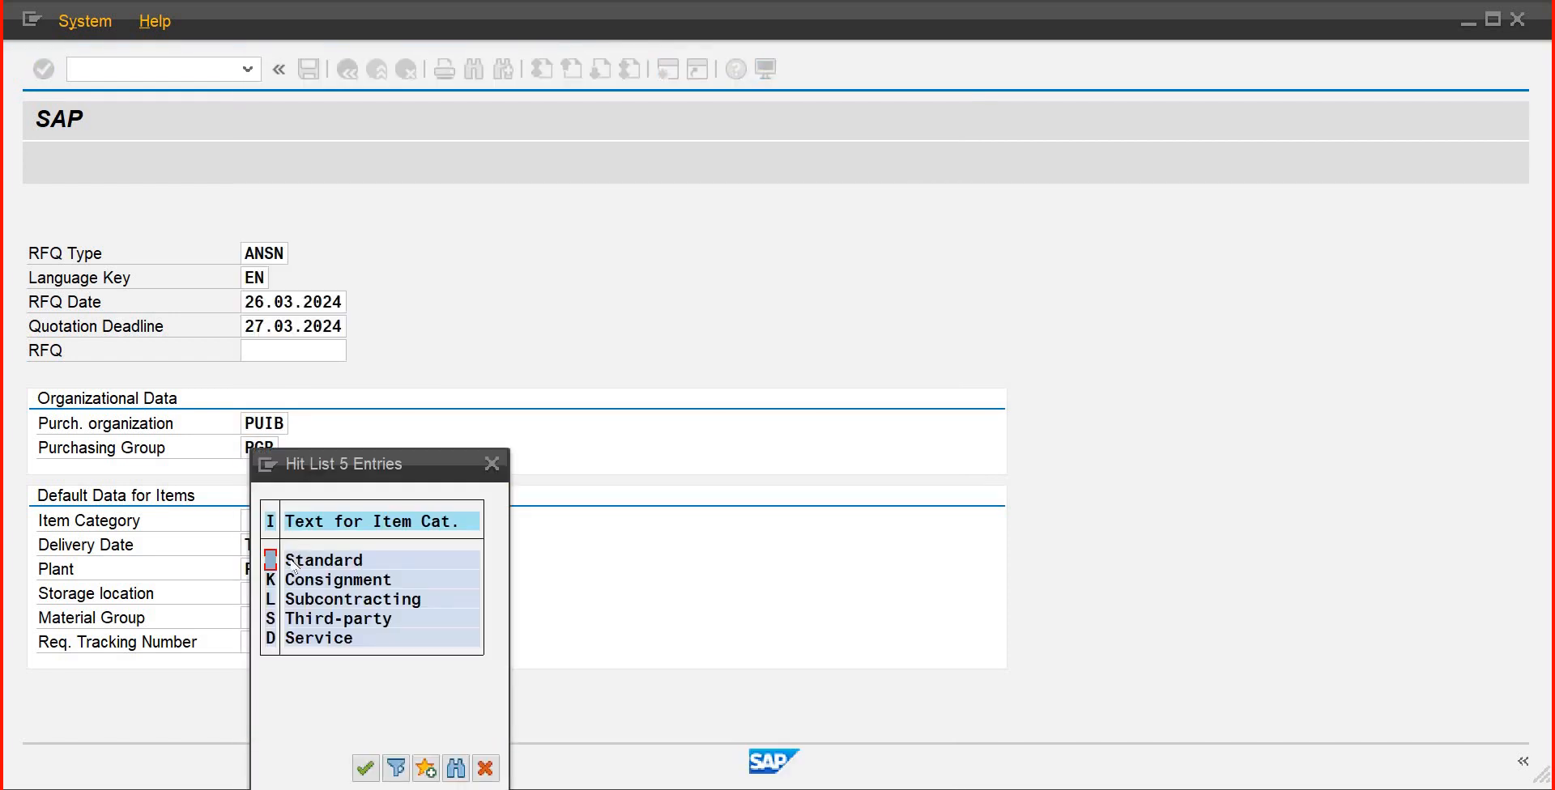
double_click(294, 561)
left_click(287, 545)
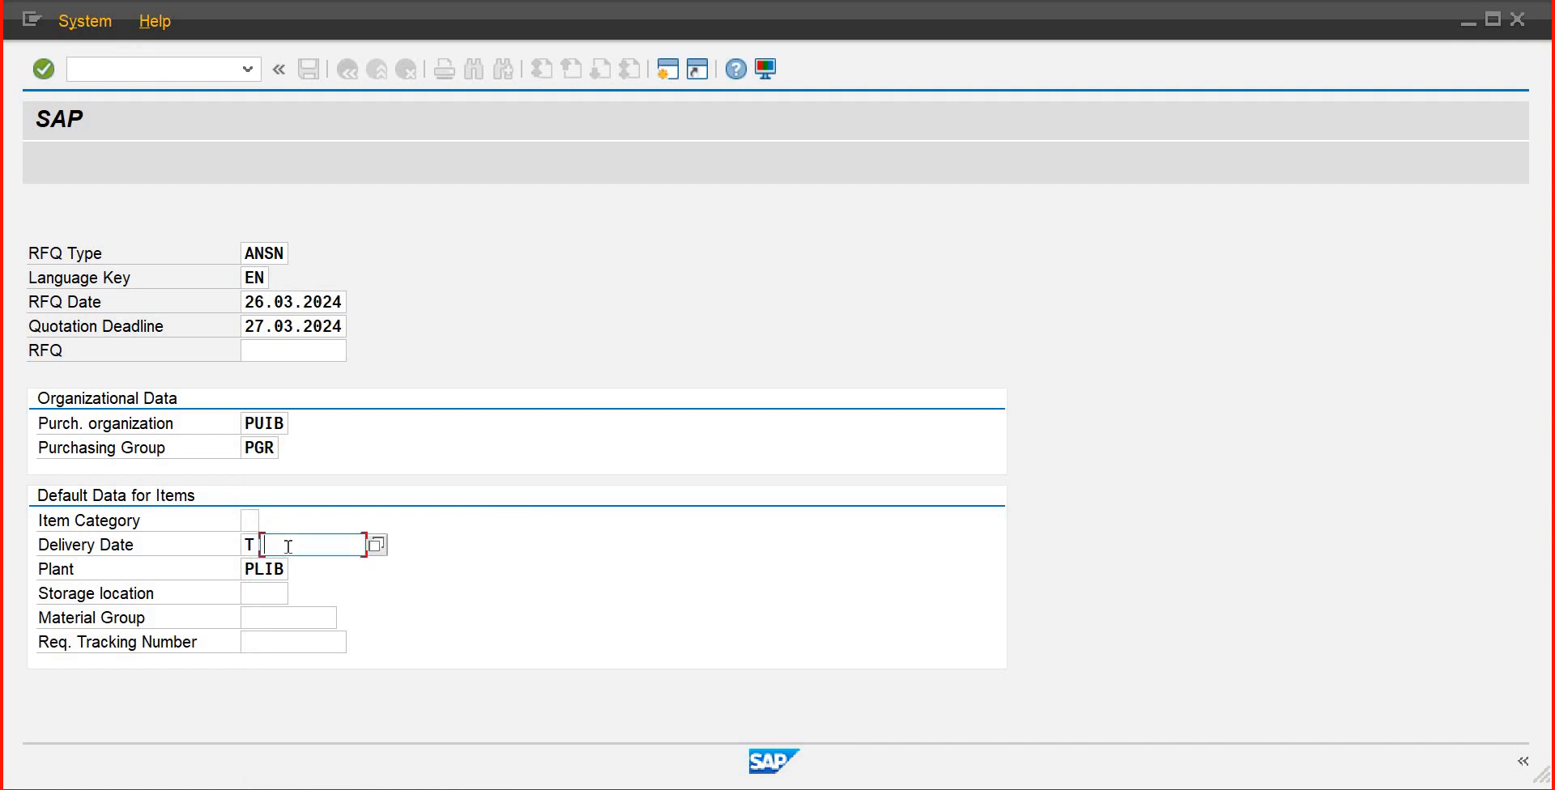
type("02.04.2024")
Set the default storage location to SL01 and choose material group 01MT for bottle items
left_click(268, 595)
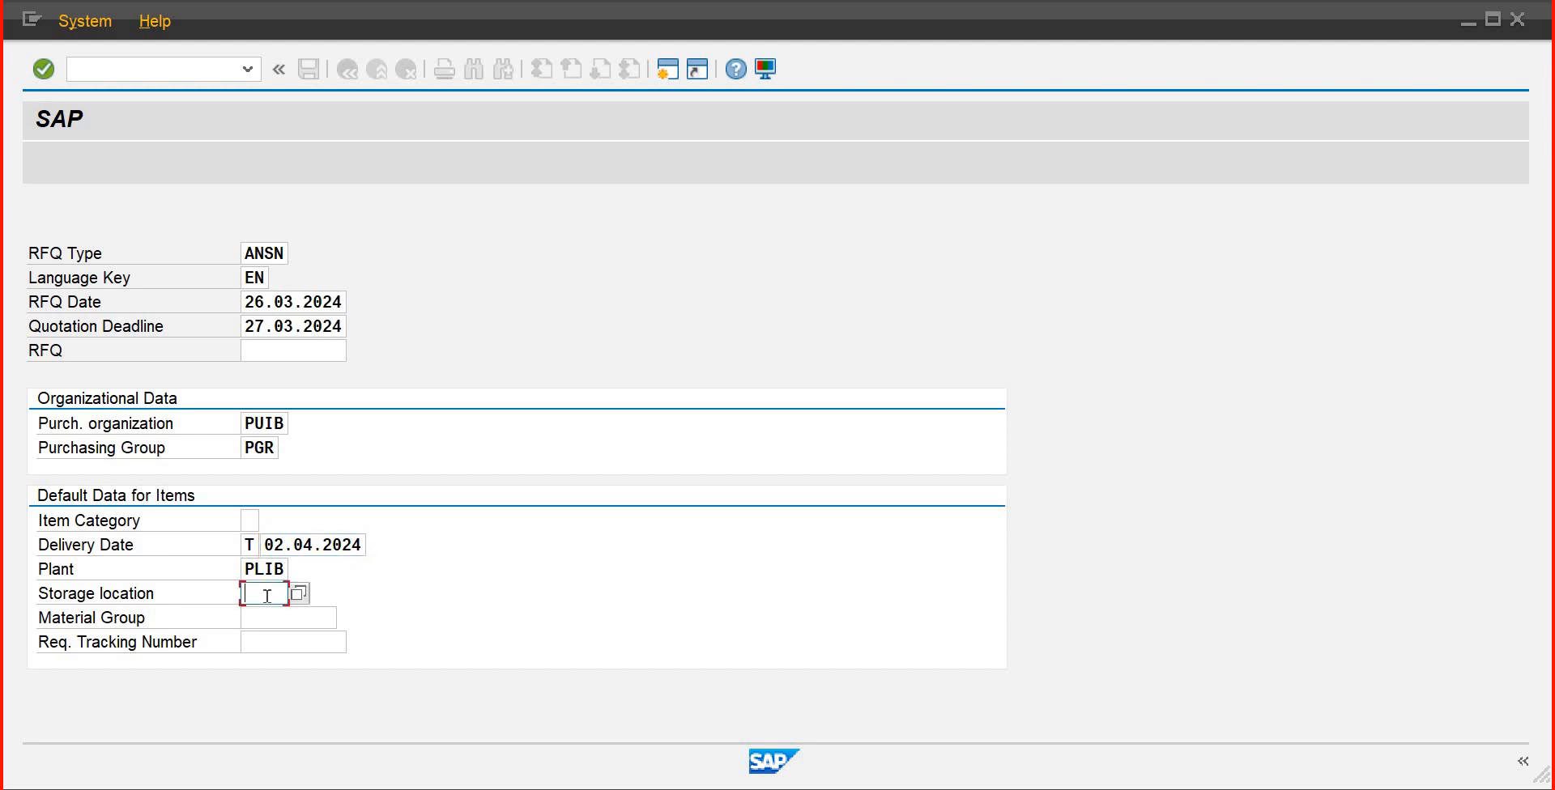
type("s")
left_click(269, 615)
left_click(336, 616)
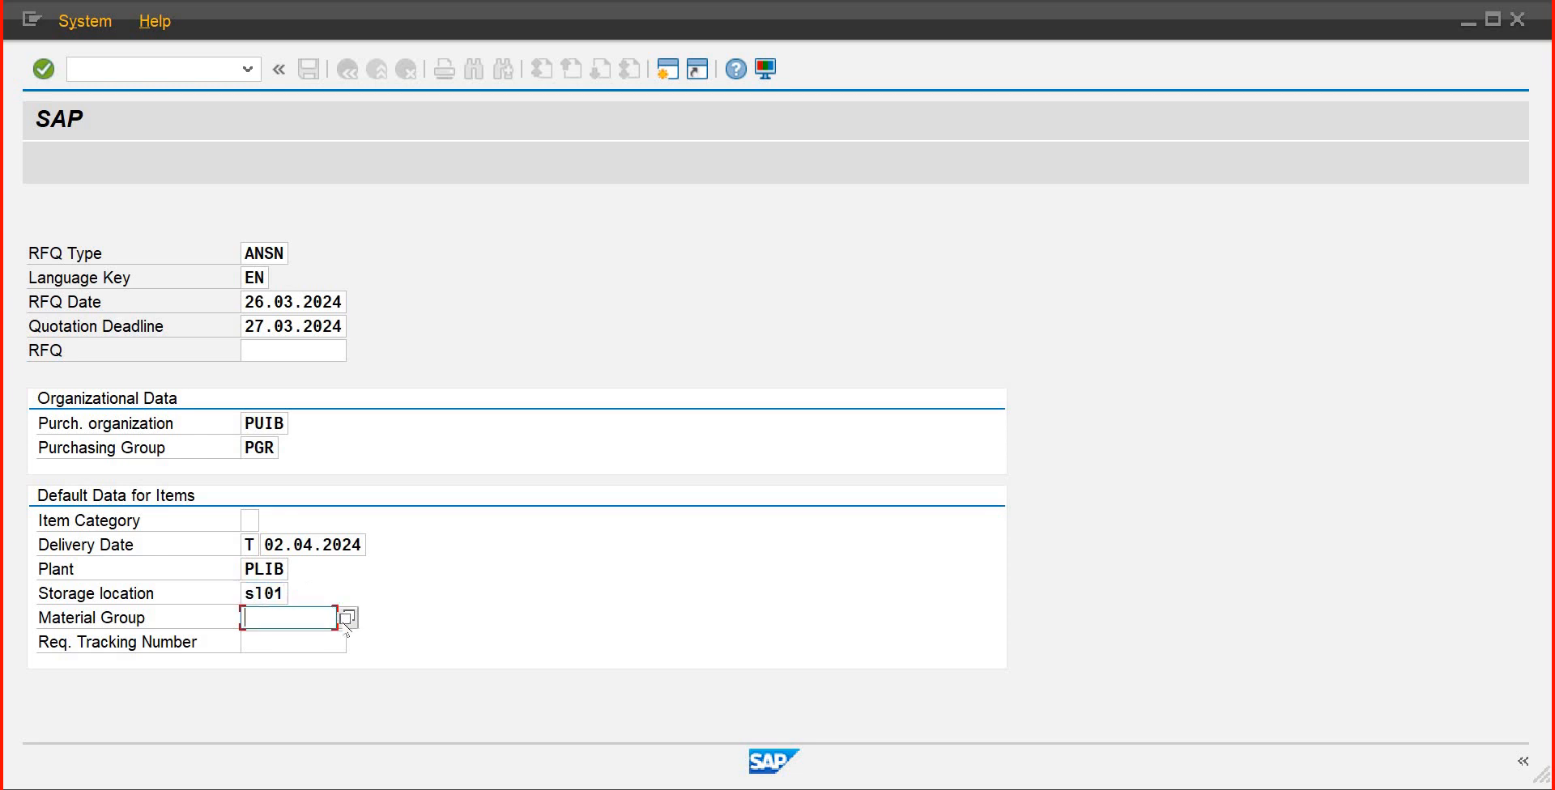
left_click(346, 619)
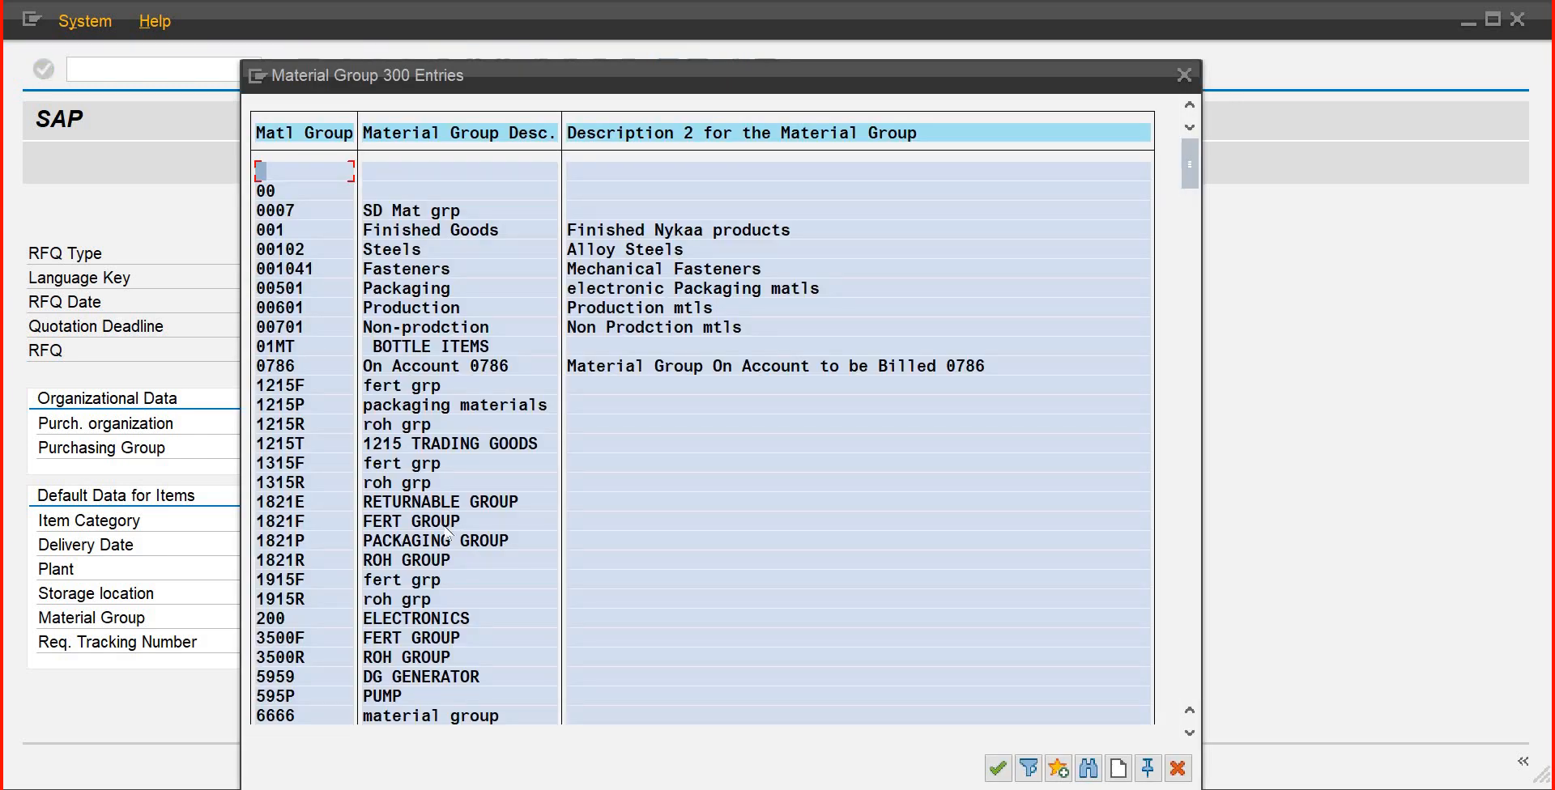
double_click(282, 348)
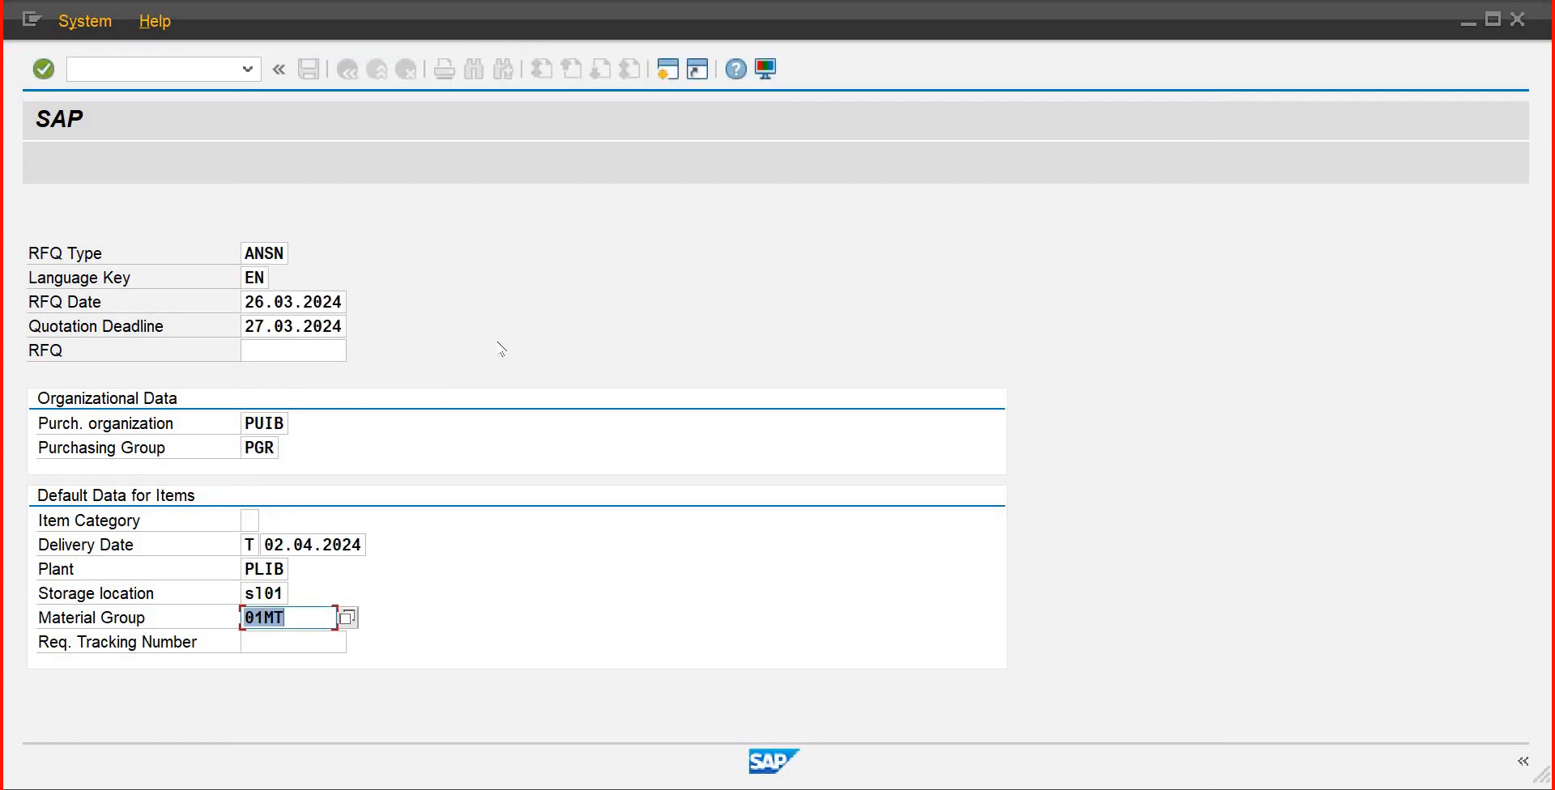
Submit the initial RFQ data and change the RFQ type to AN
key("Return")
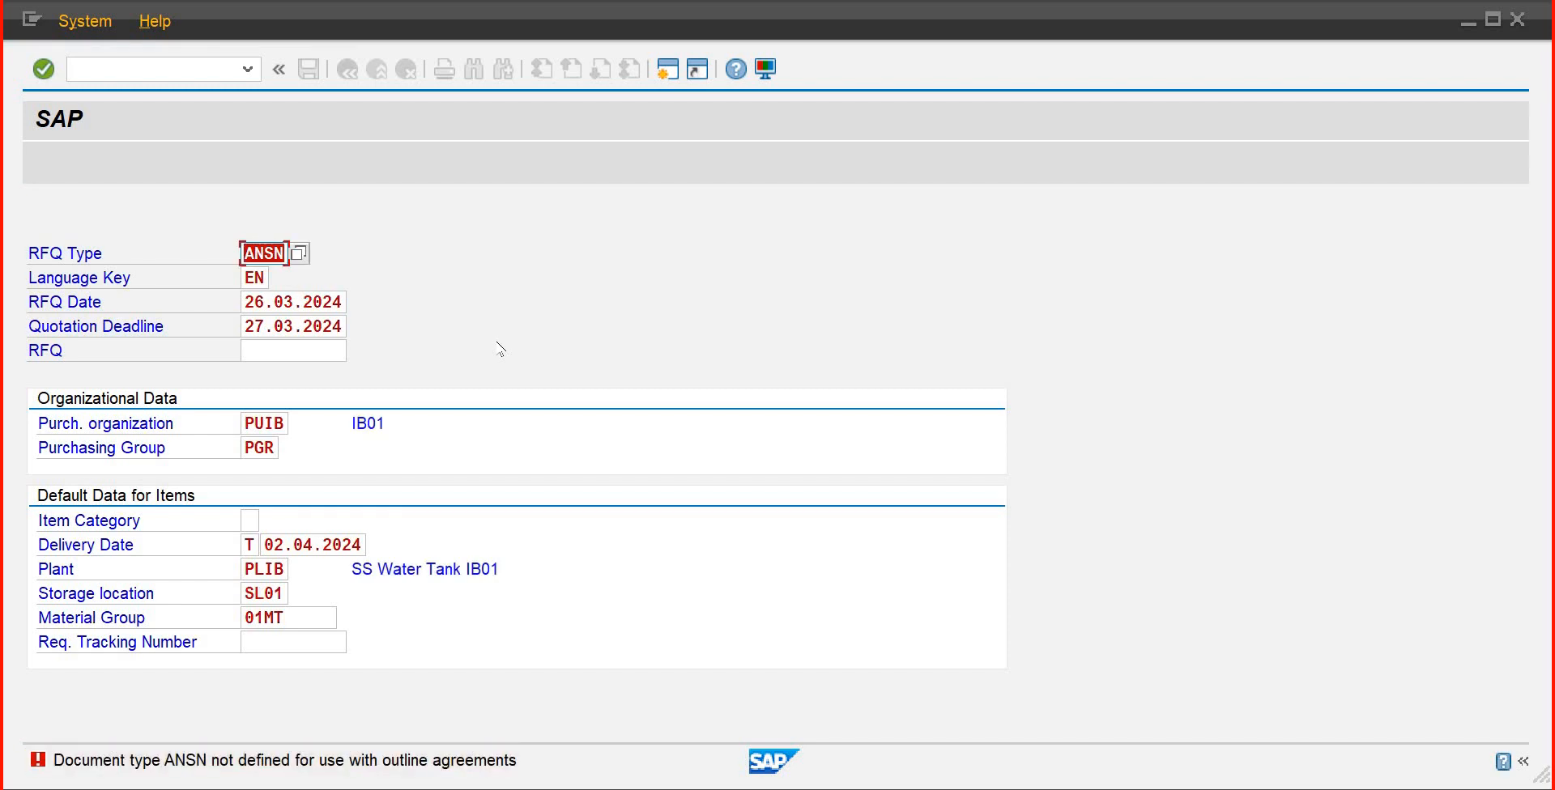
left_click(298, 254)
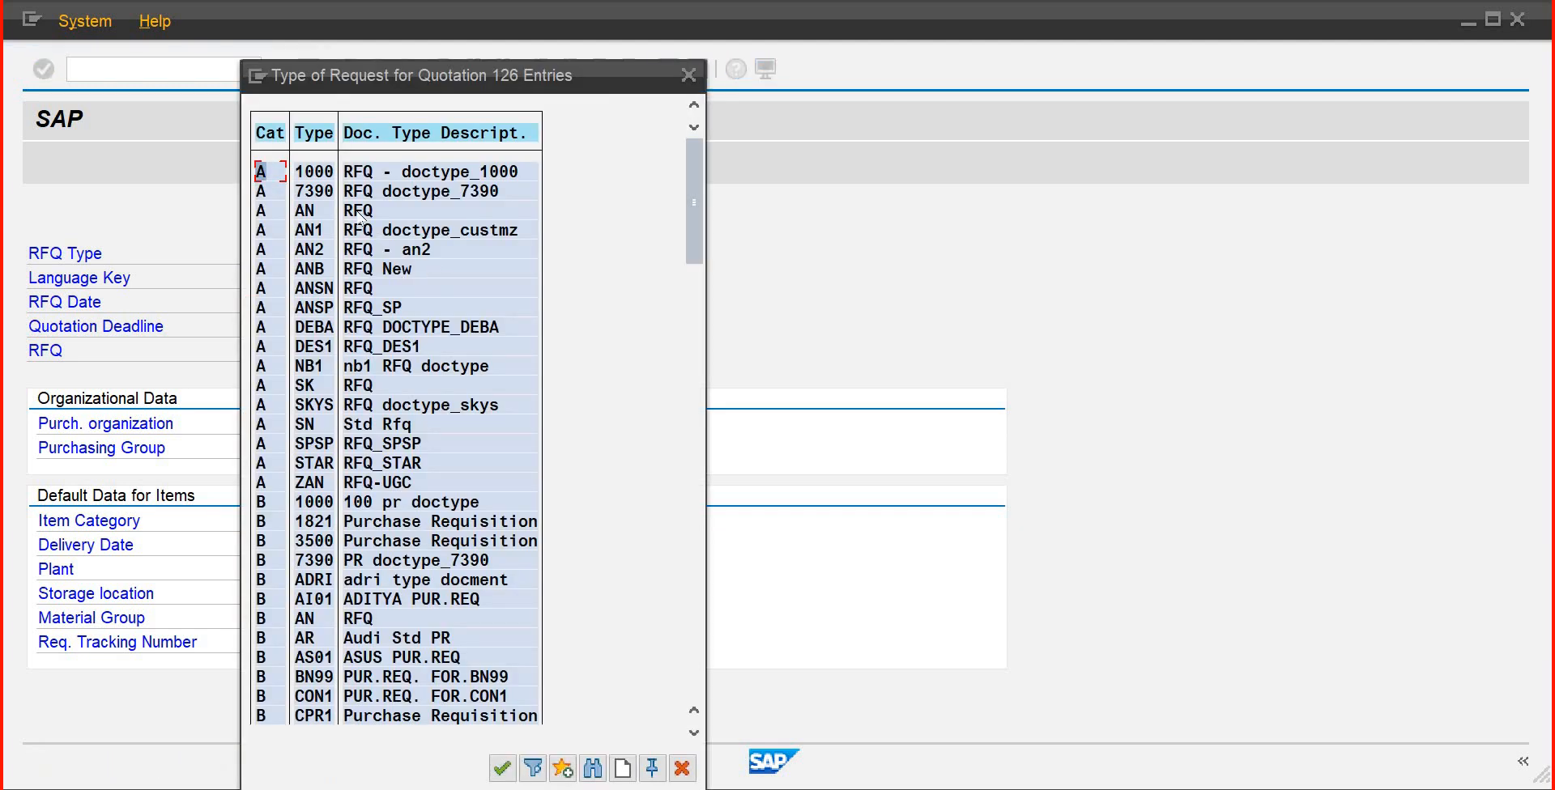
double_click(358, 212)
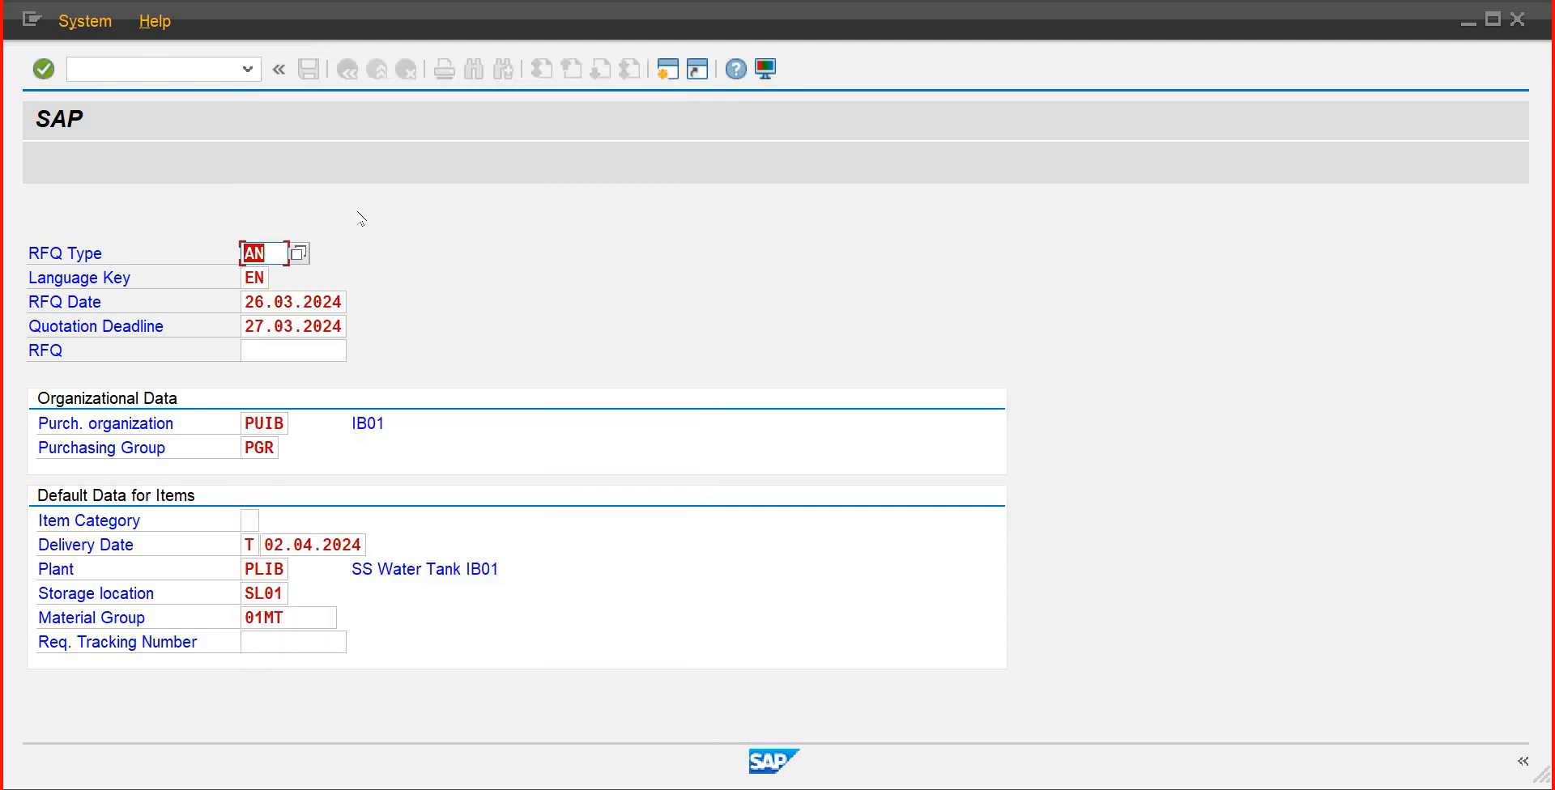
Try submitting the initial RFQ data with RFQ type AN and with type SK chosen from the list
key("Return")
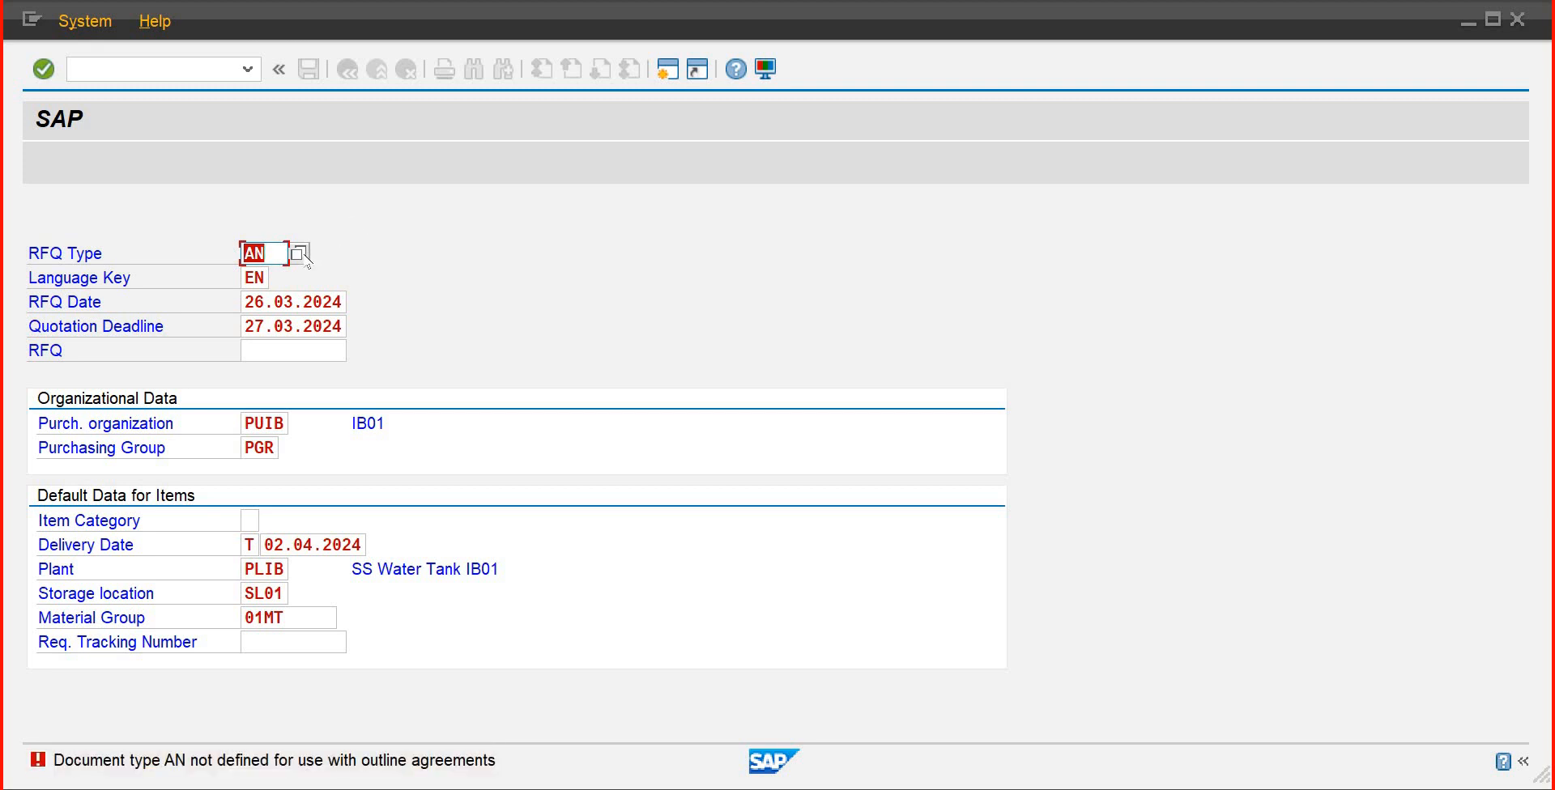
left_click(302, 254)
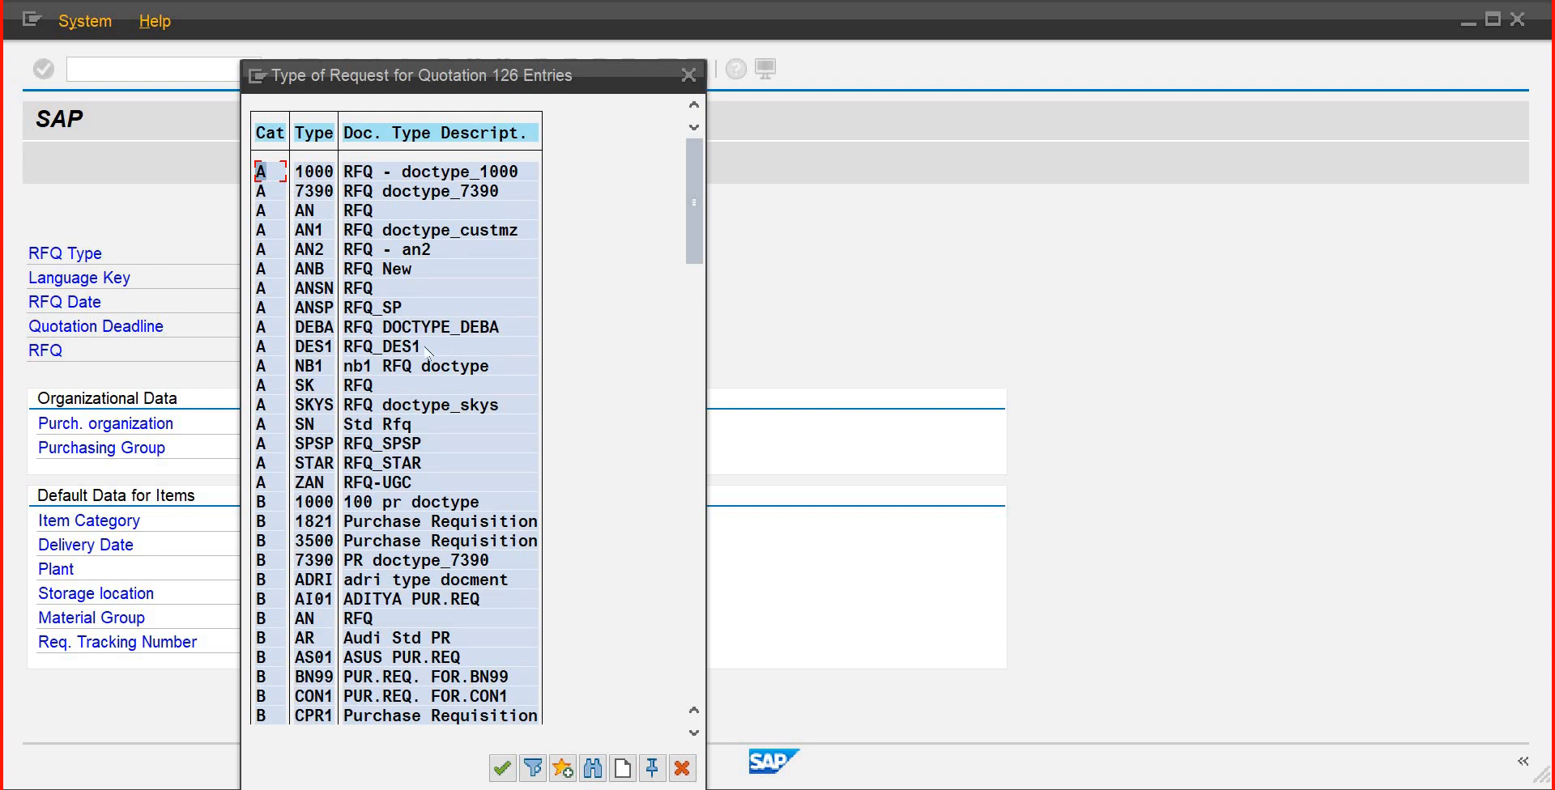
double_click(370, 386)
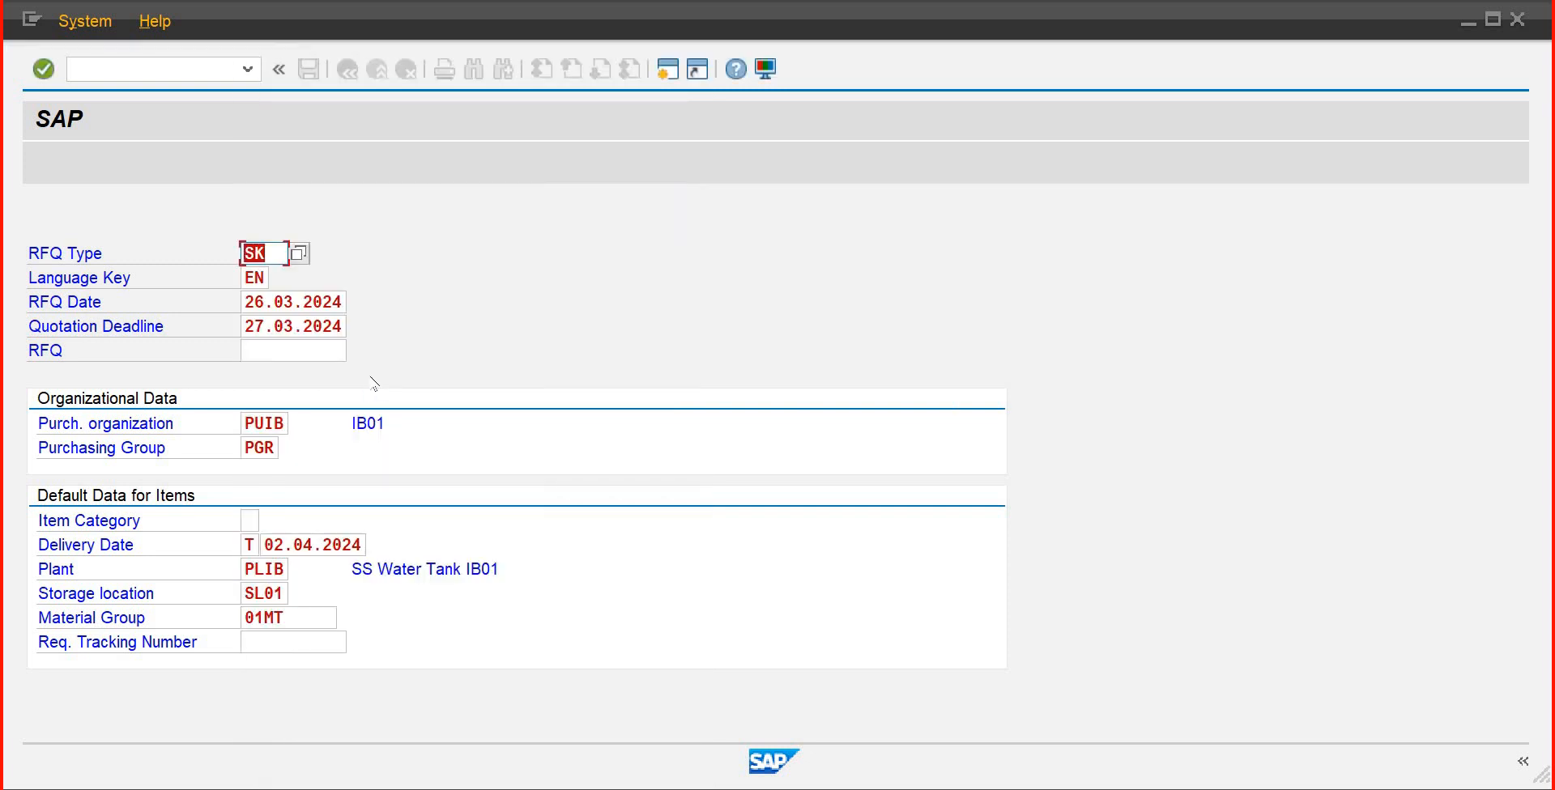
key("Return")
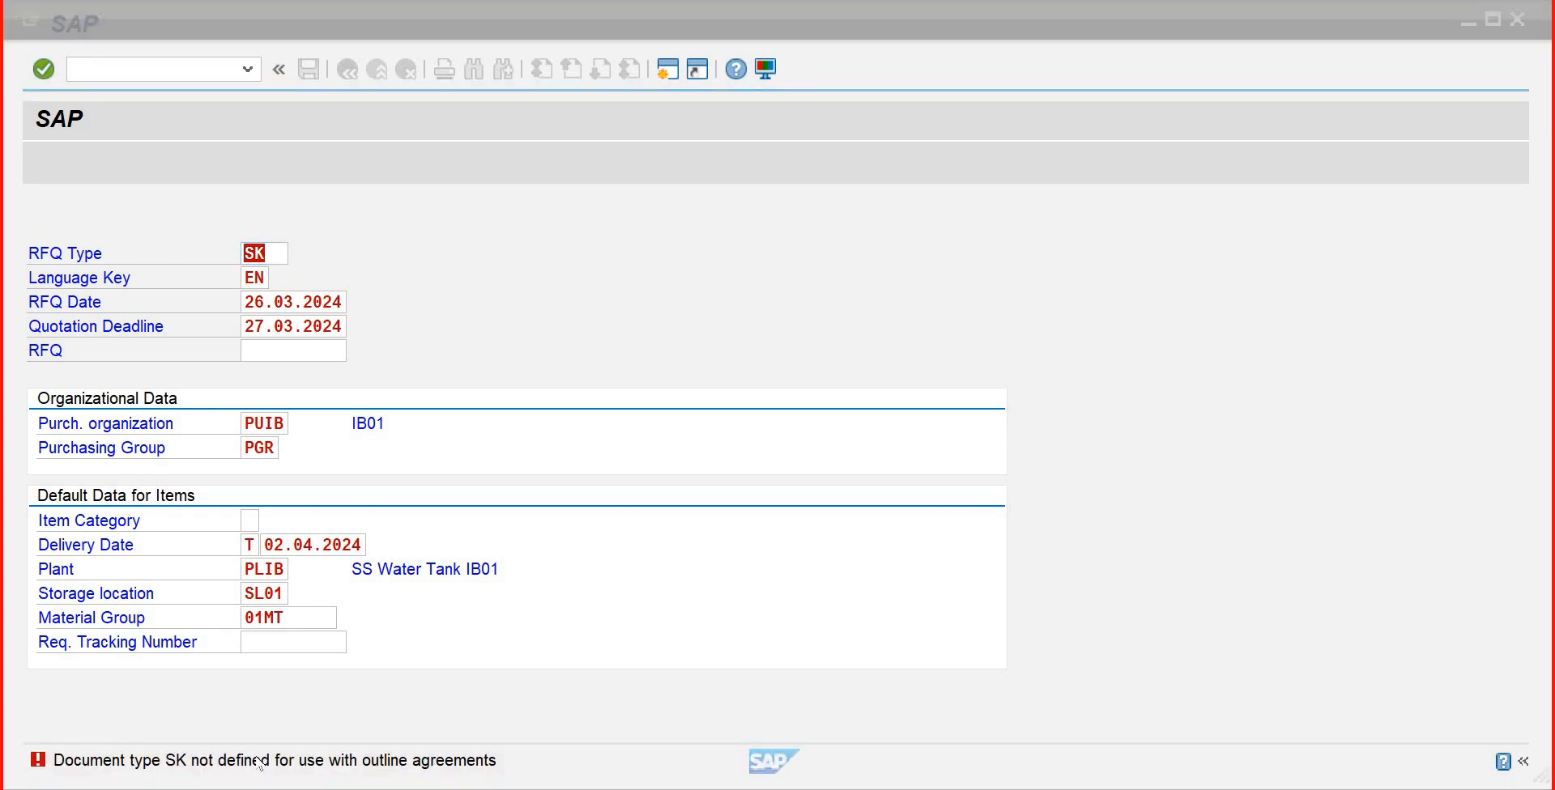
Read the detailed help for the document type message and close it
left_click(595, 620)
key("F1")
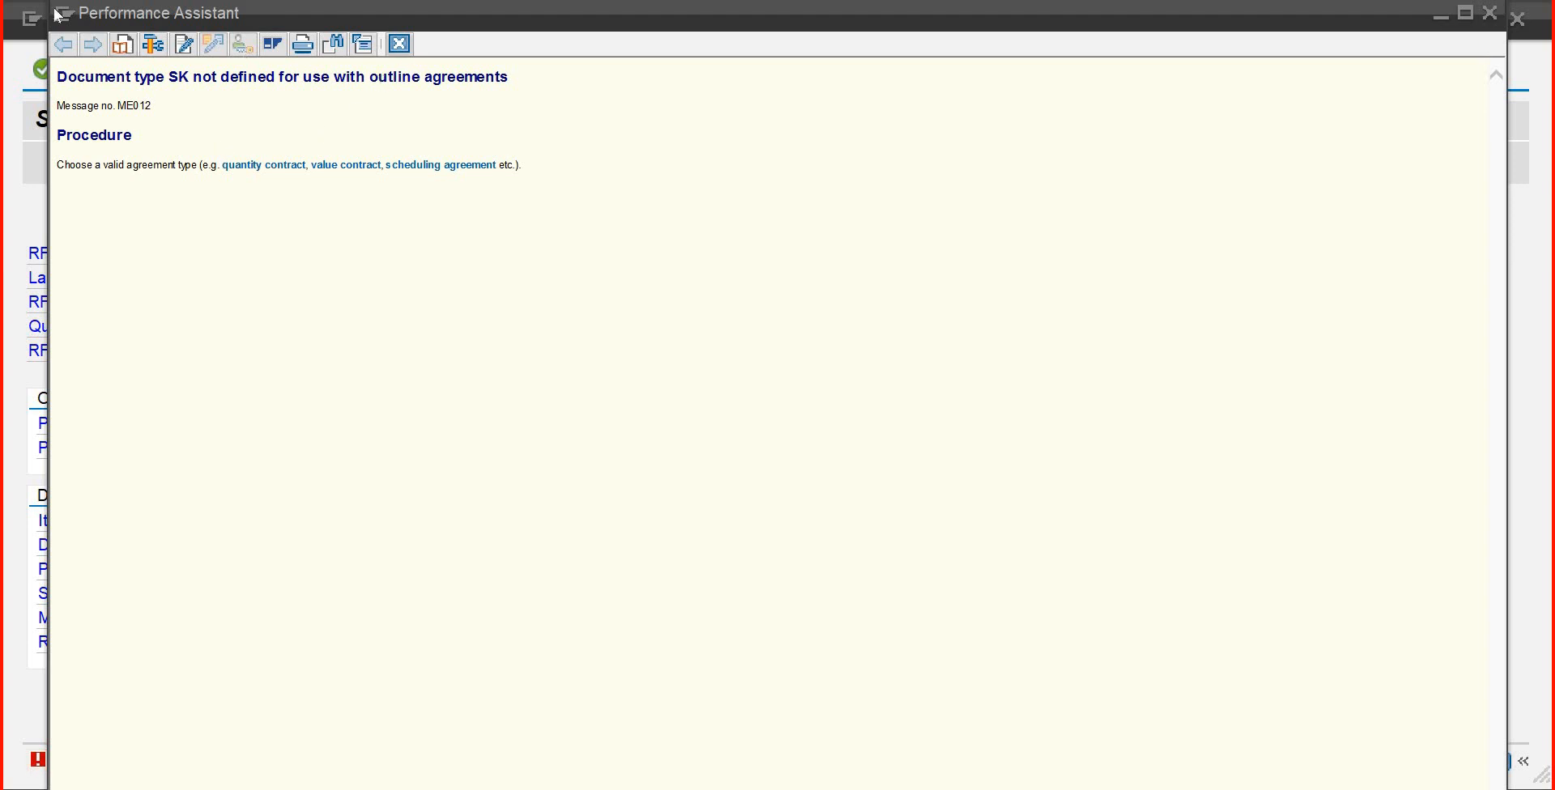
key("Escape")
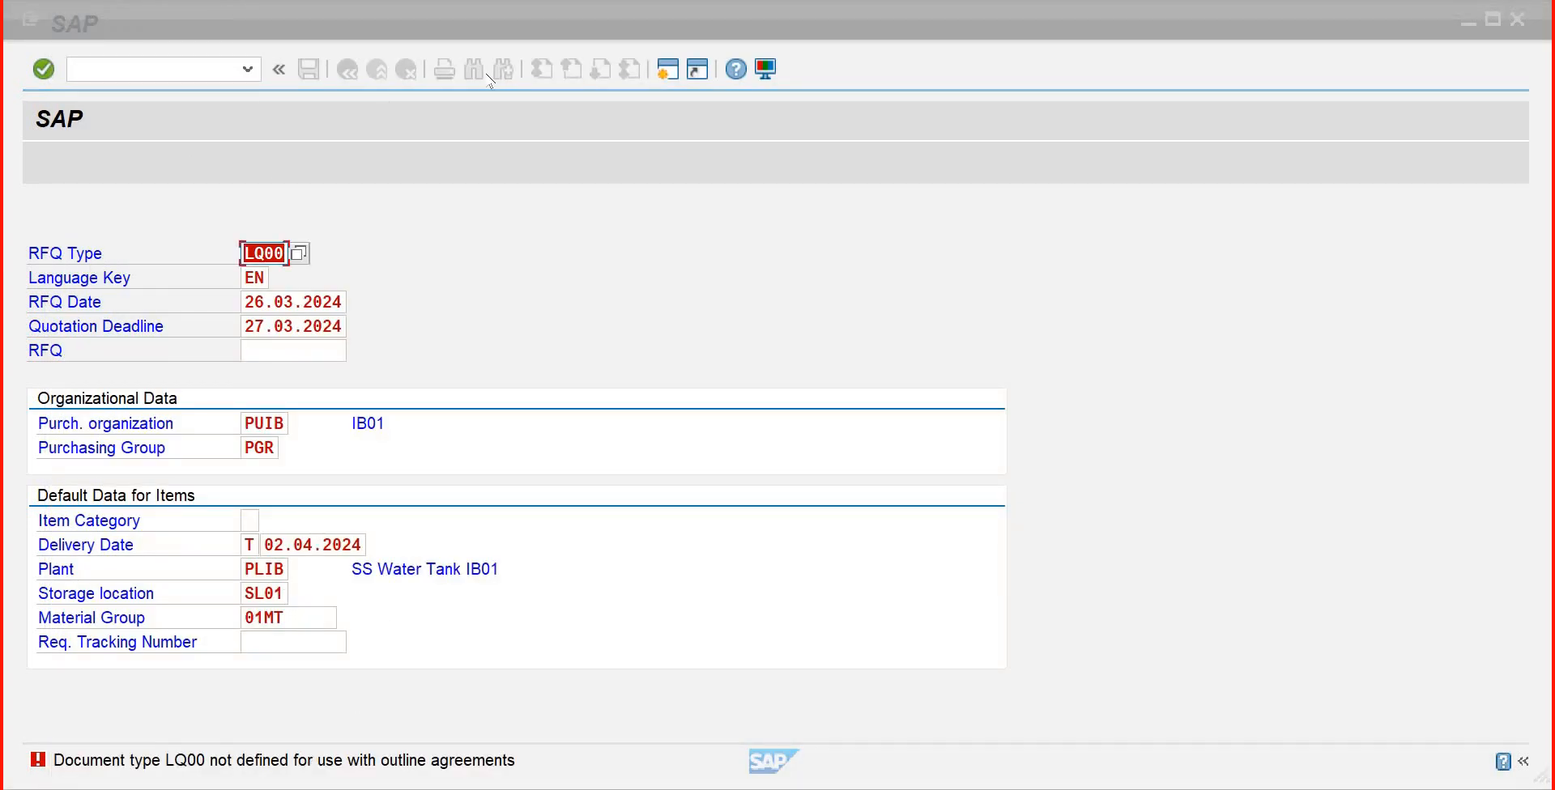
Leave the RFQ creation transaction and return to the SAP Easy Access menu
left_click(193, 73)
type("/n")
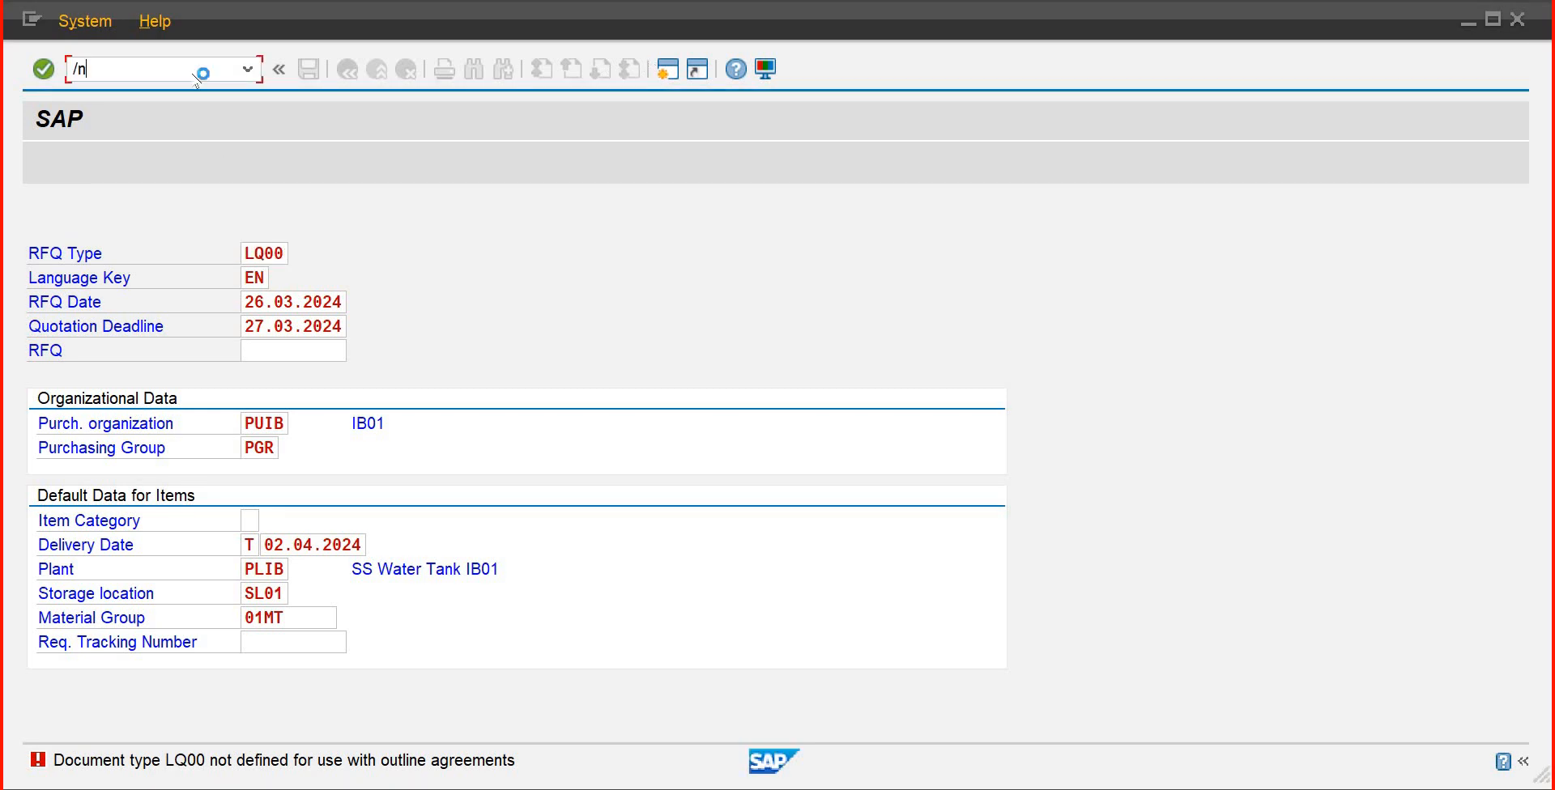
key("Return")
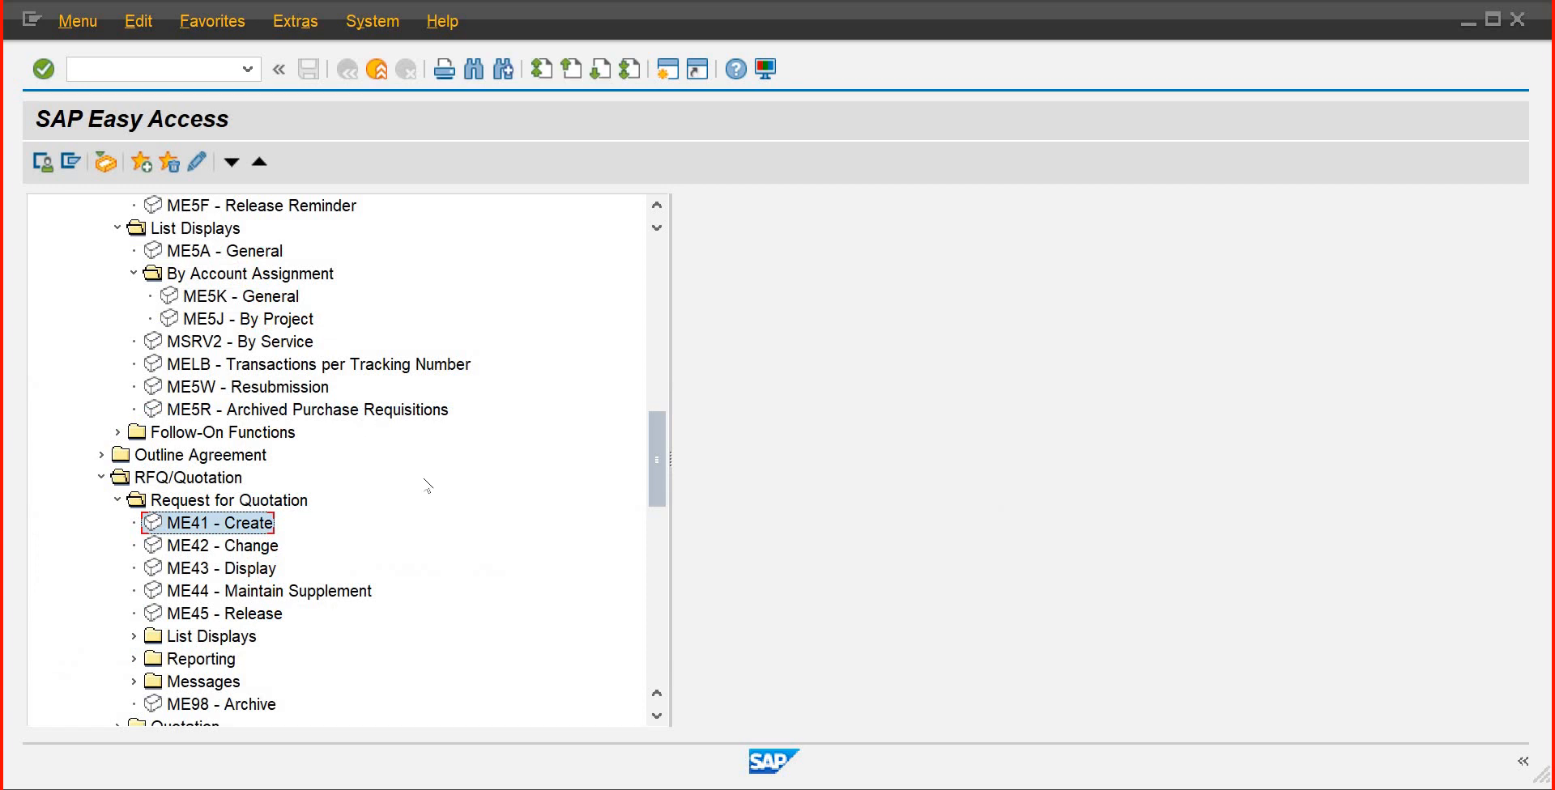
Expand Outline Agreement with its Contract and Scheduling Agreement folders and examine the purchasing transactions listed there
left_click(102, 455)
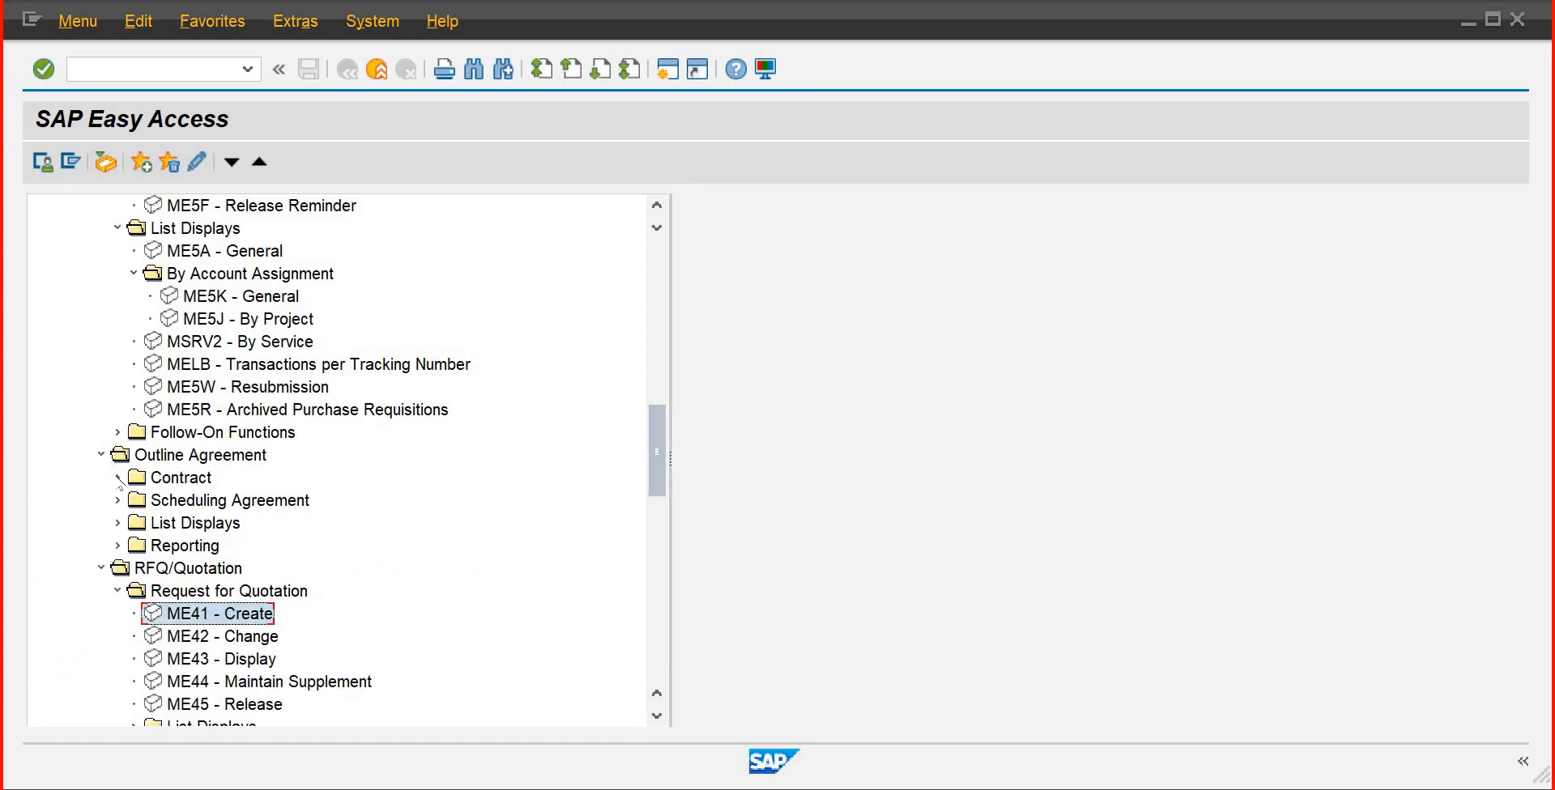
left_click(118, 478)
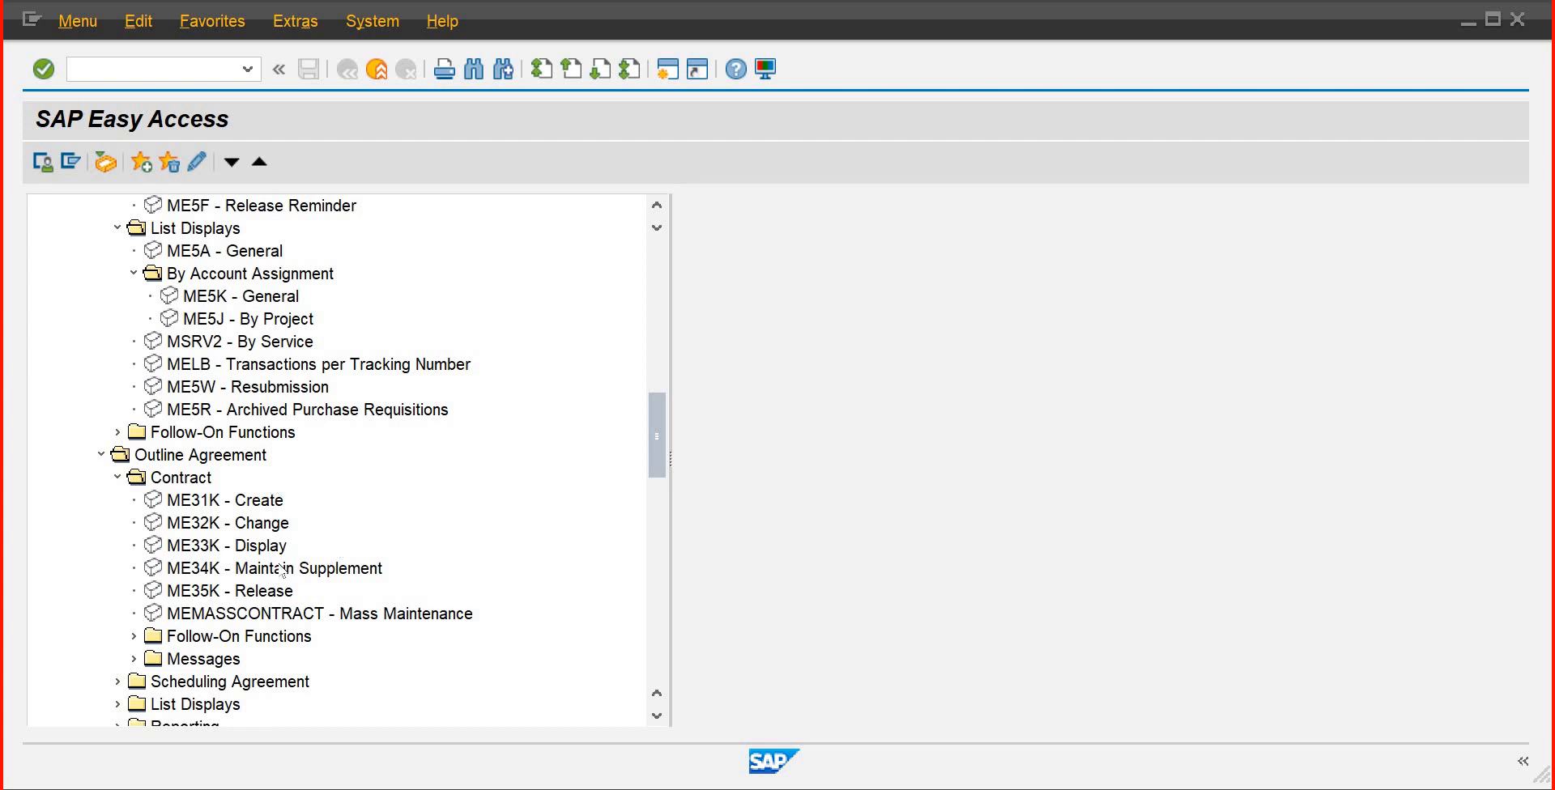
mouse_move(661, 444)
left_mouse_down()
mouse_move(657, 482)
mouse_move(654, 469)
left_mouse_up()
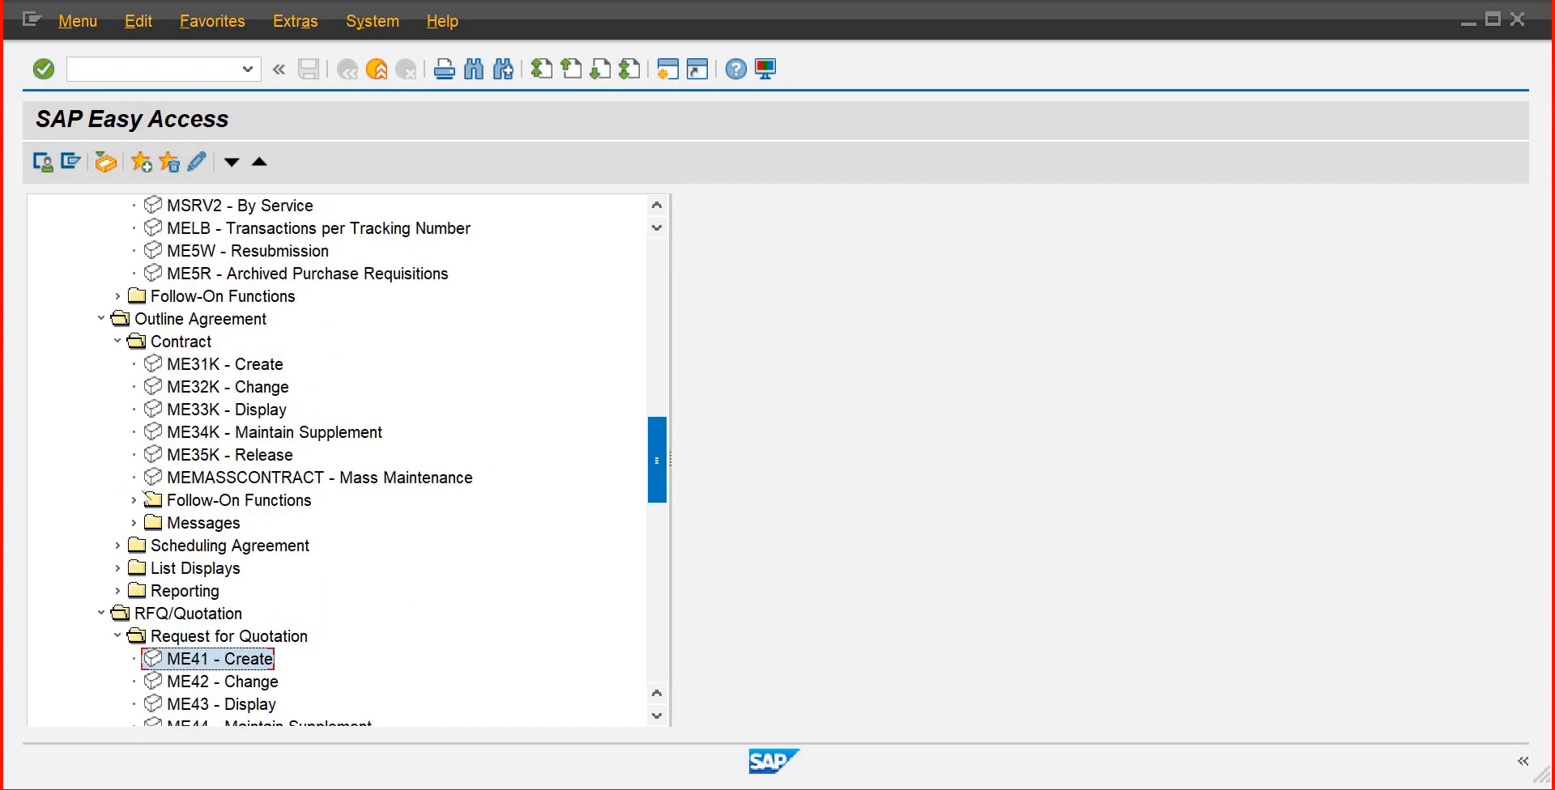
left_click(116, 546)
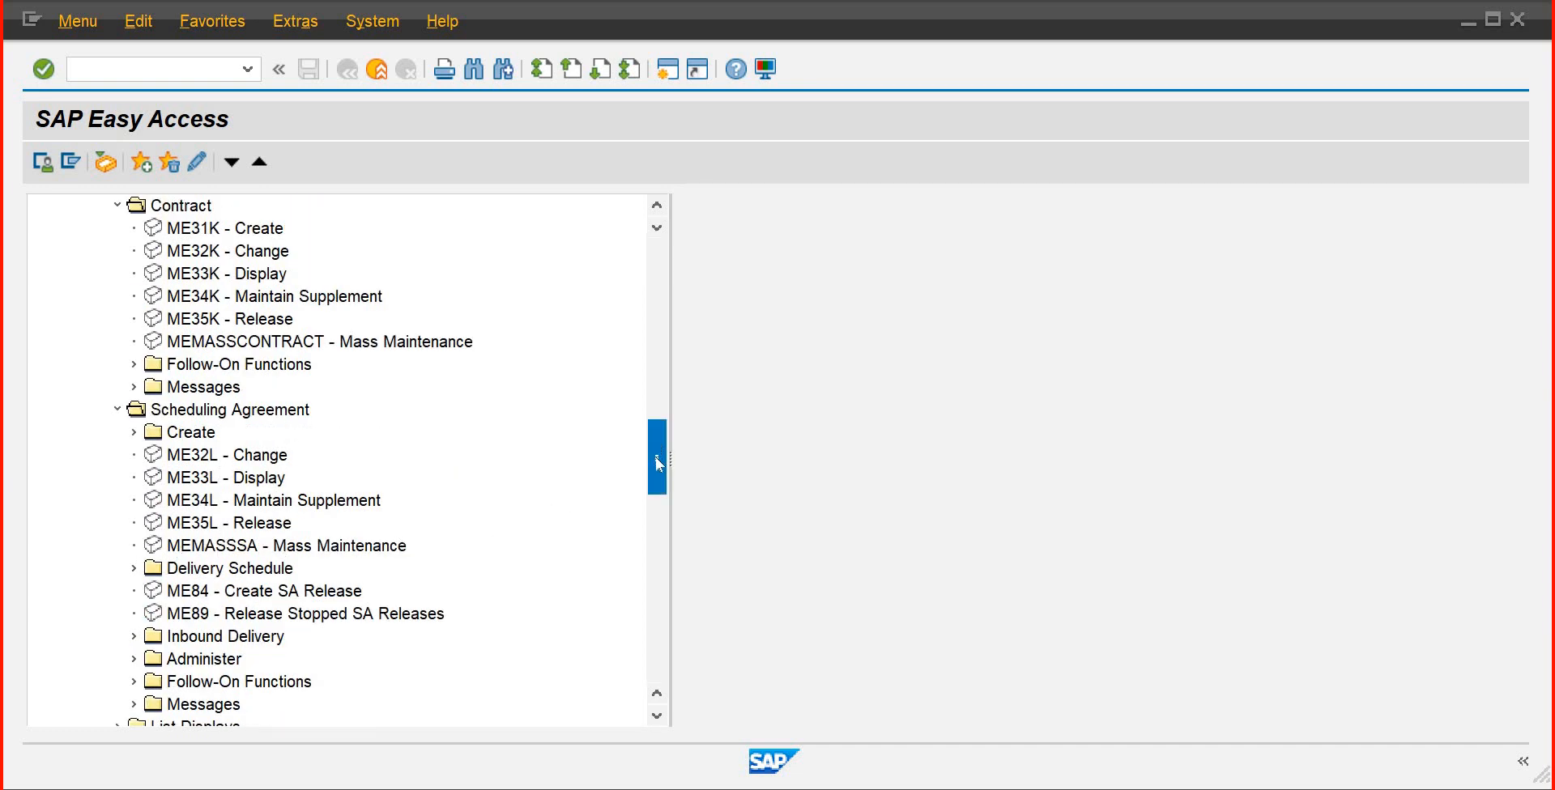
scroll(656, 454, "down", 1)
scroll(671, 428, "up", 4)
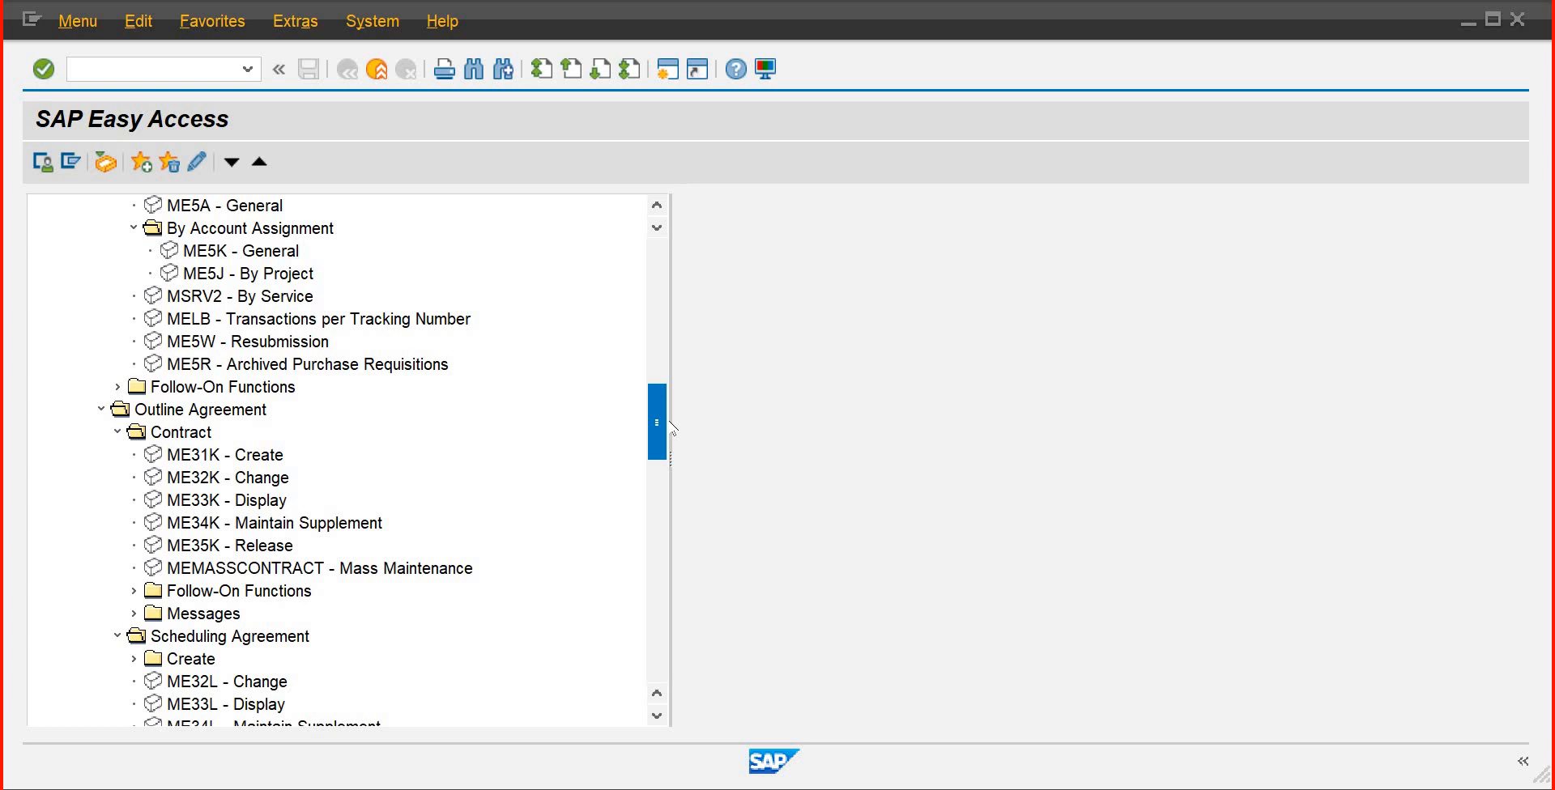
scroll(684, 386, "up", 5)
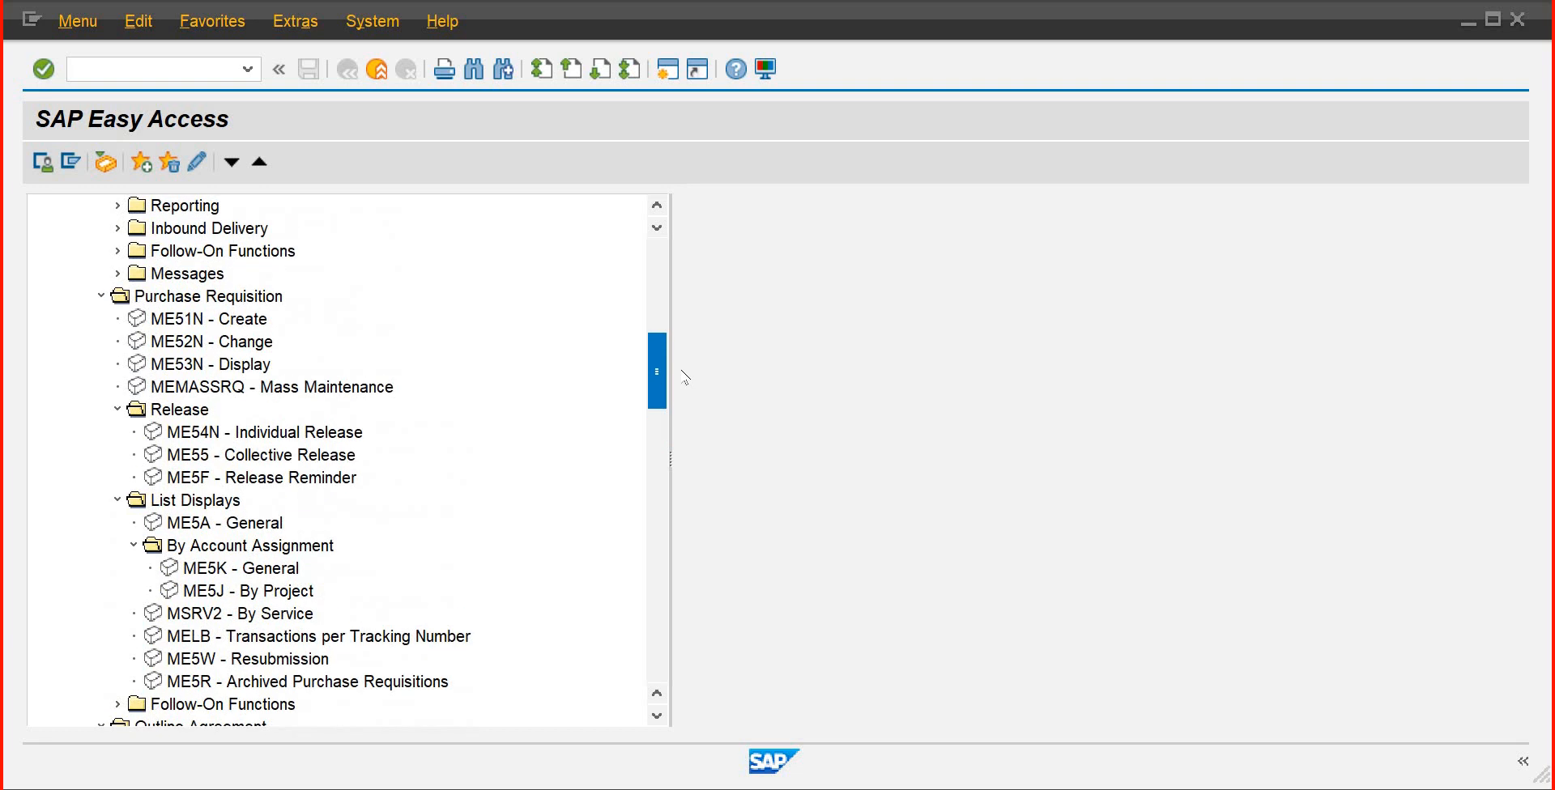
scroll(684, 381, "down", 5)
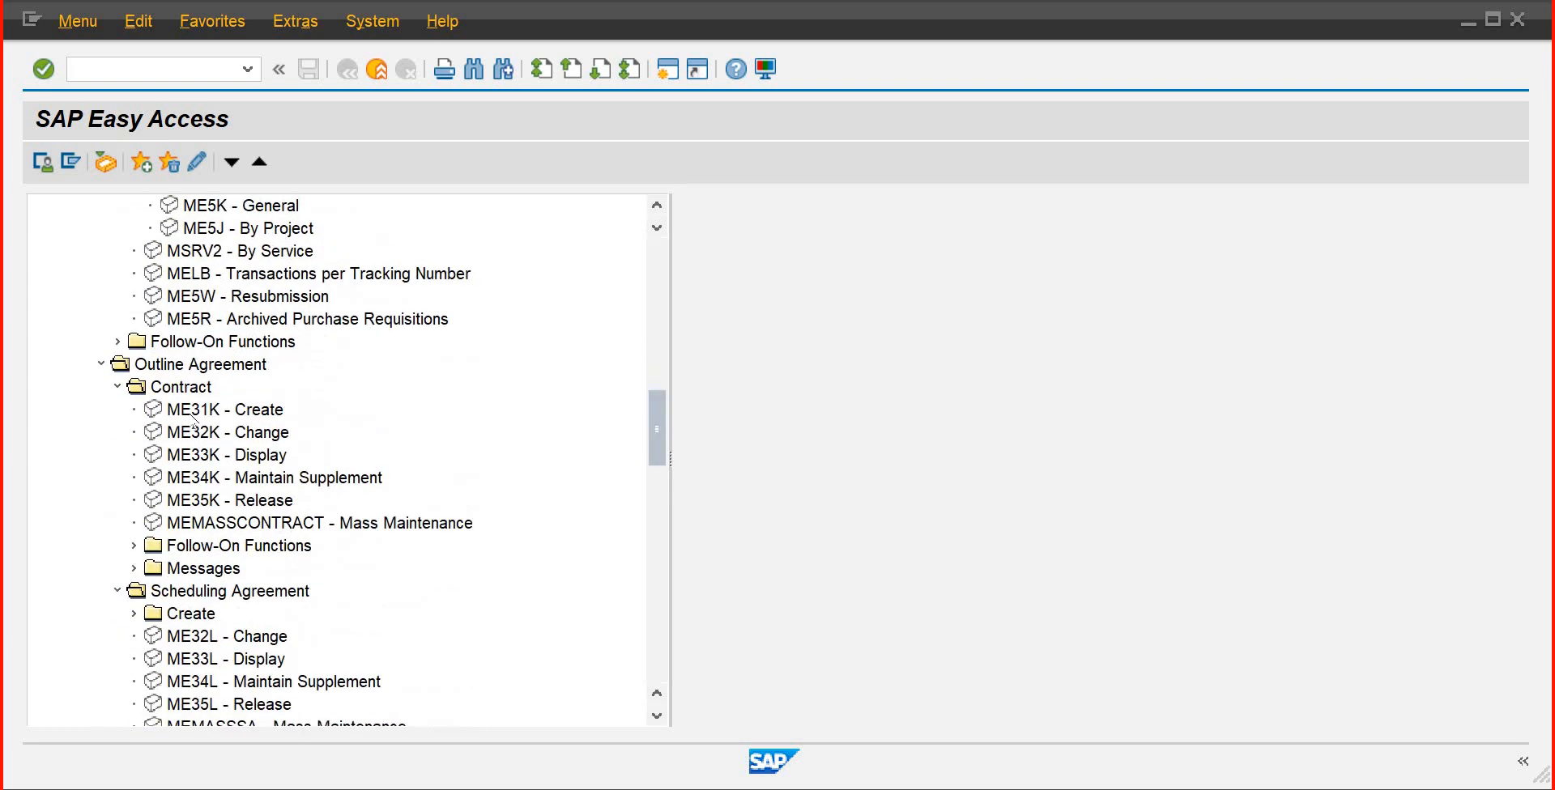
Open contract creation ME31K, view the list of available agreement types and close it without a selection
double_click(194, 412)
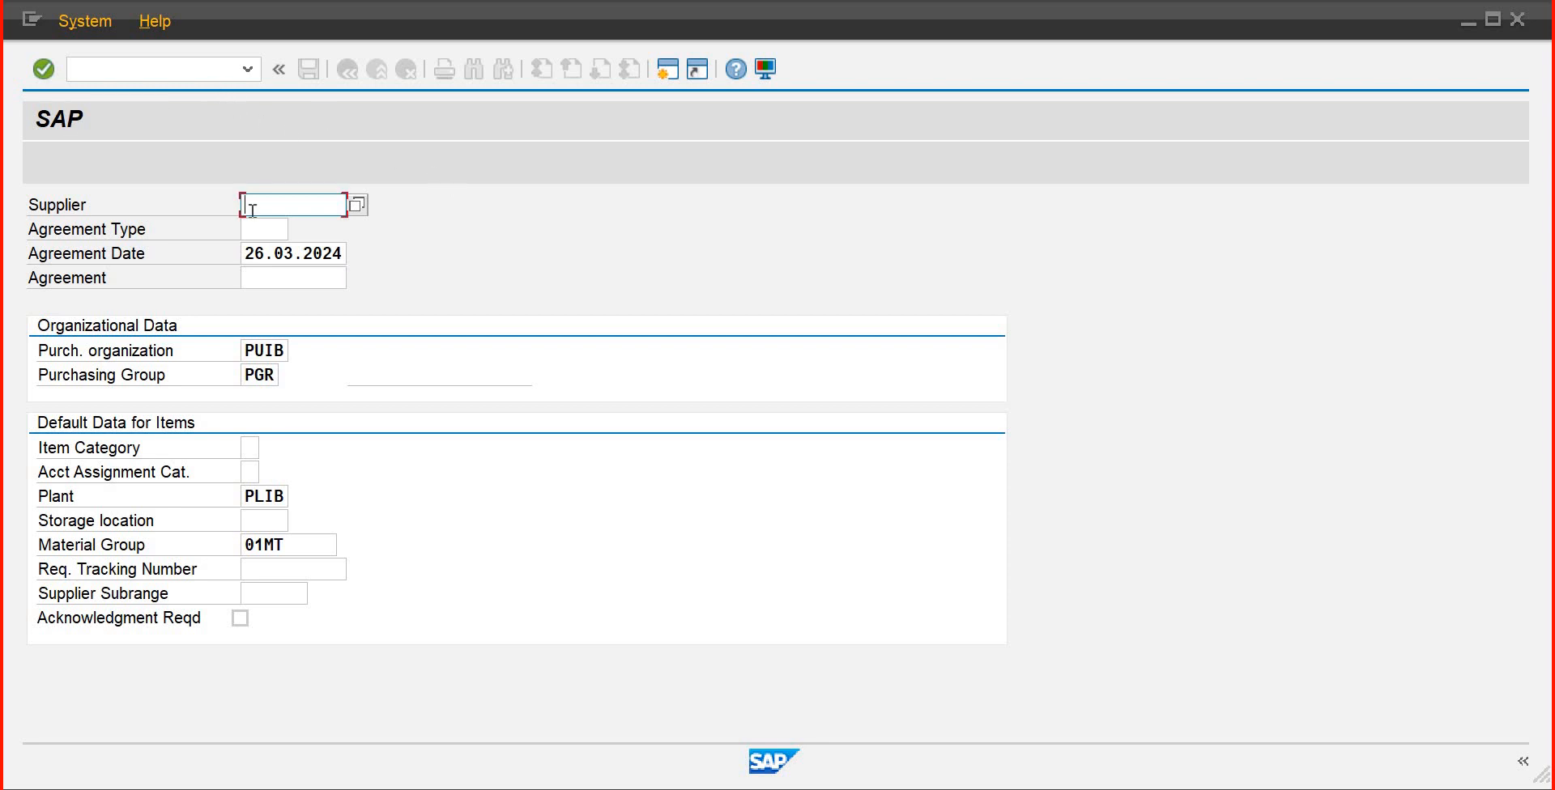
left_click(284, 229)
key("F4")
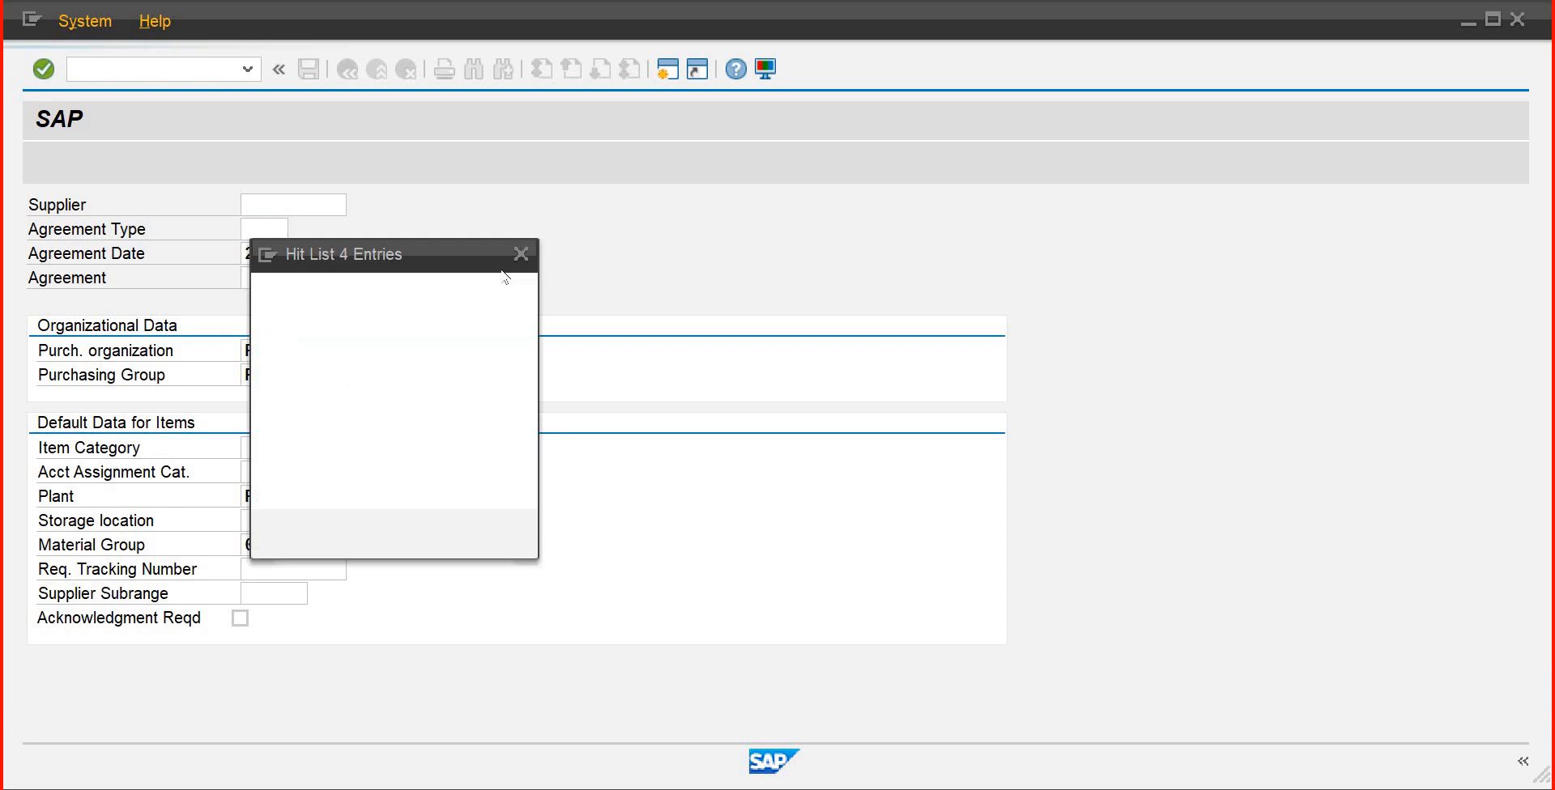
left_click(513, 255)
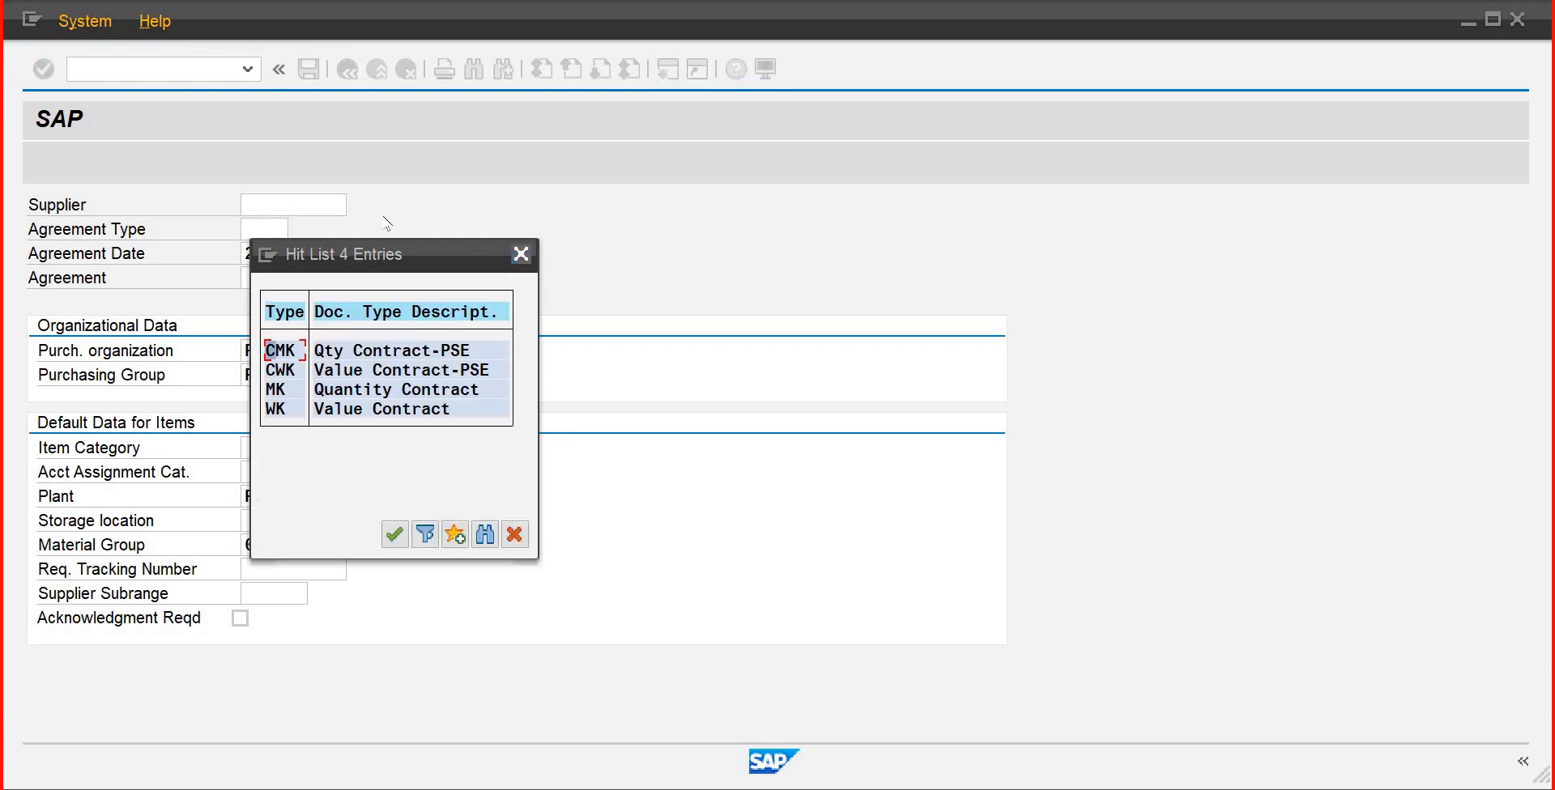
Open Customizing: Execute Project and display the SAP Reference IMG
left_click(198, 73)
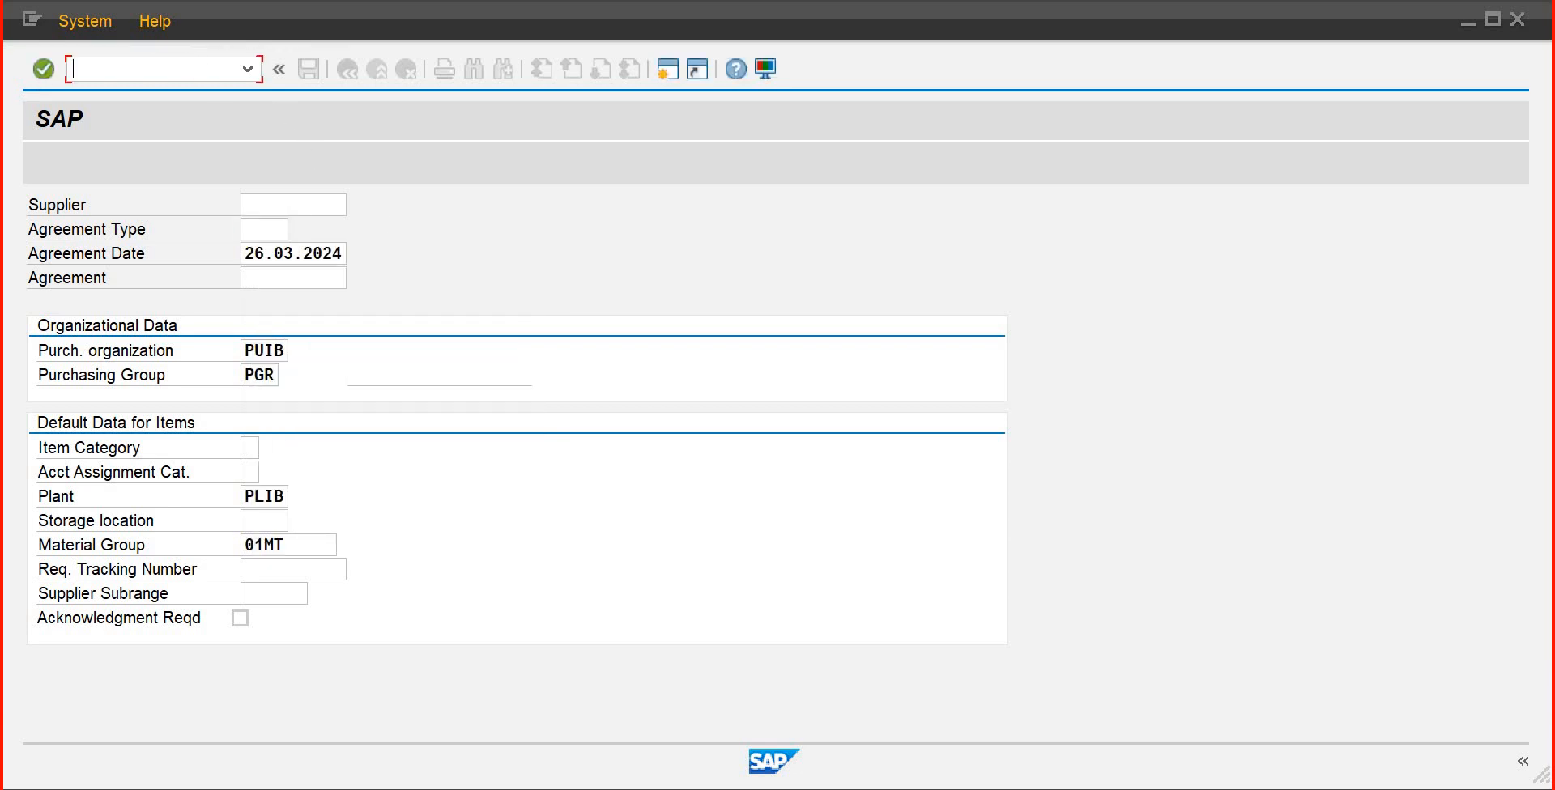
type("/n")
key("Return")
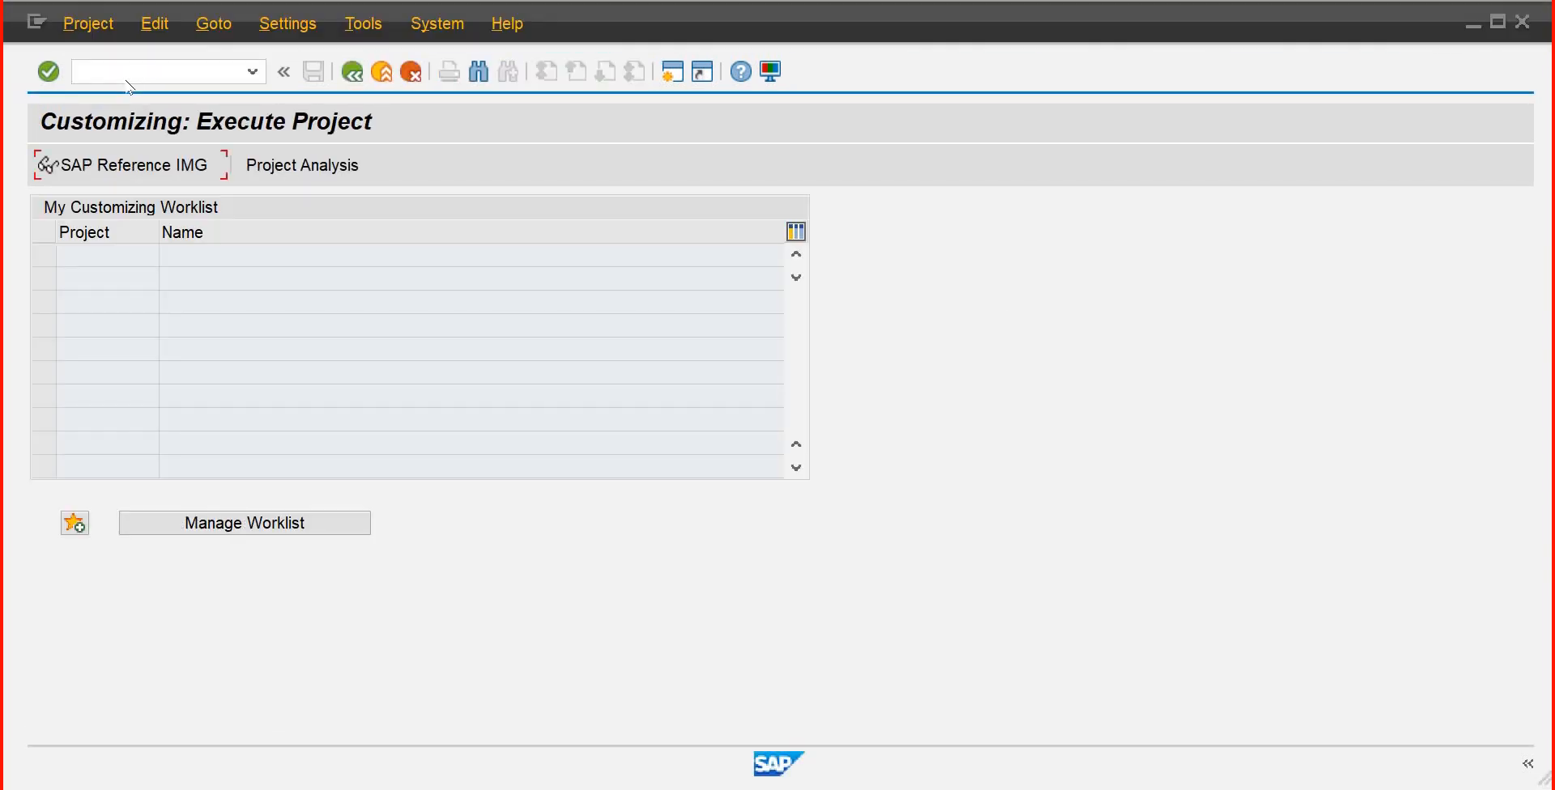
key("F5")
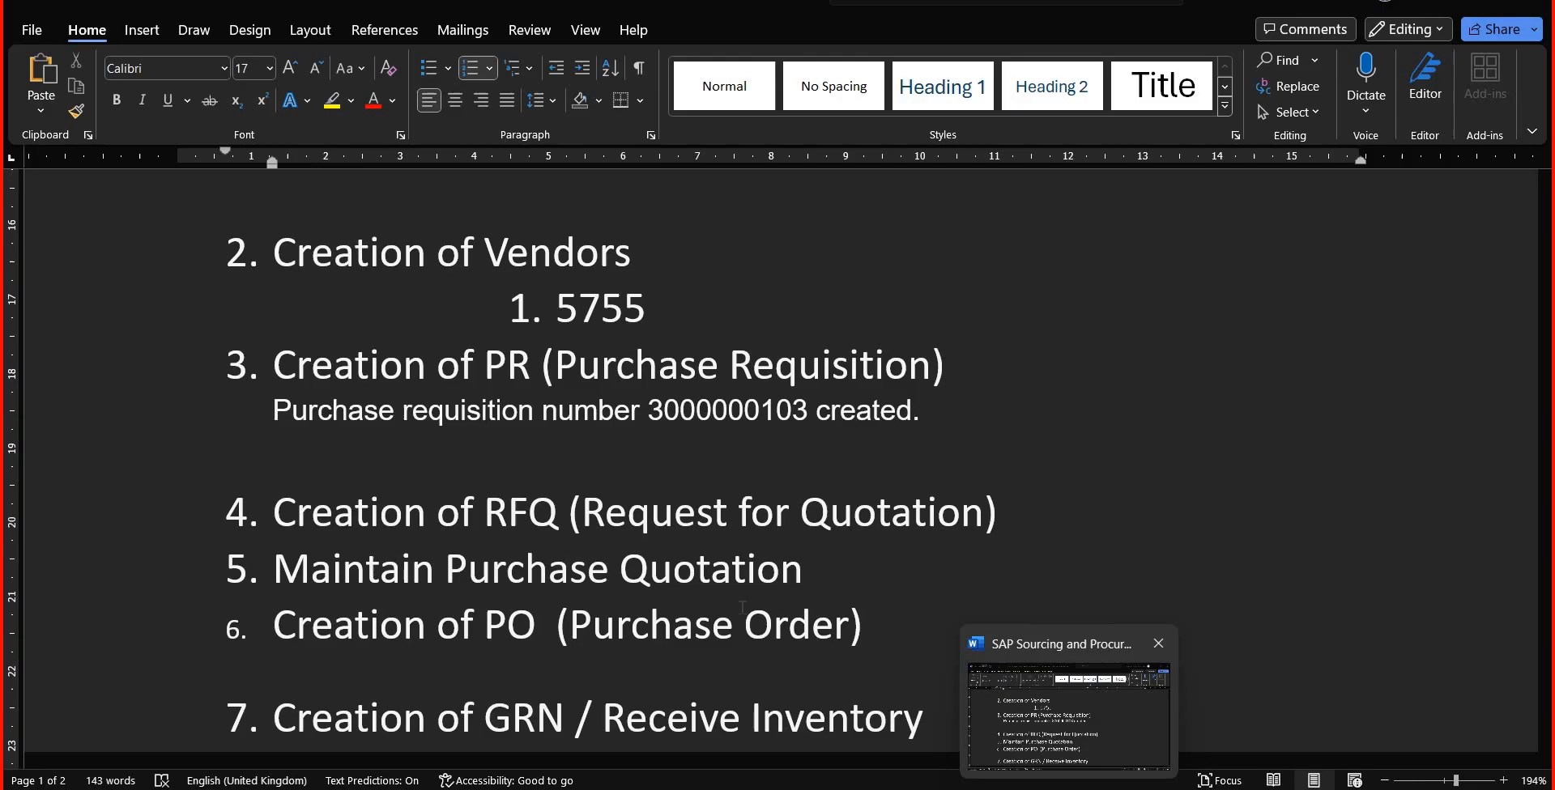
Review the procurement outline in the Word document, and switch back to the Display IMG window to look through its structure
left_click(1071, 745)
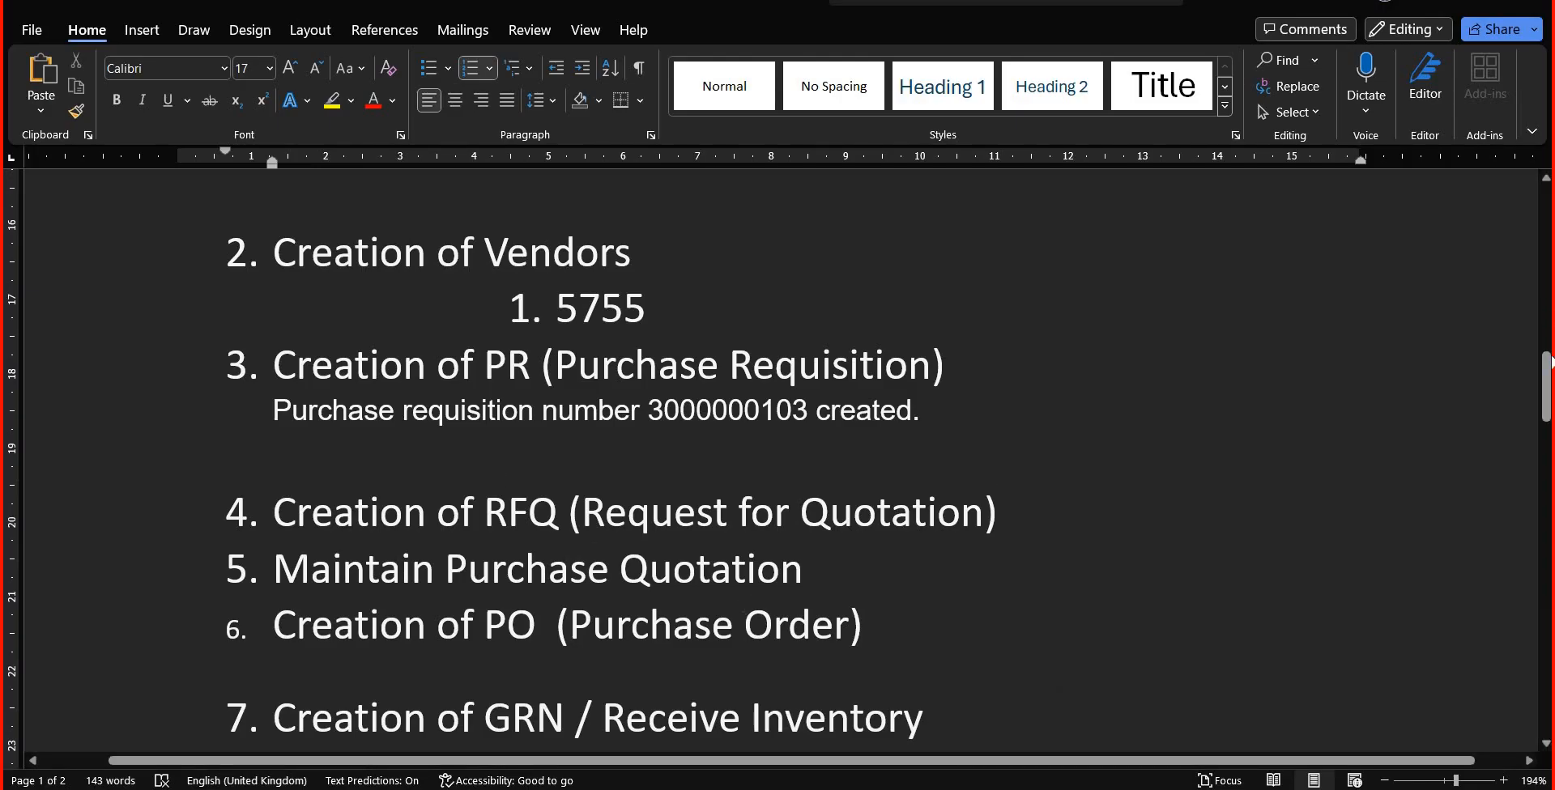
mouse_move(1550, 362)
left_mouse_down()
mouse_move(1550, 312)
mouse_move(1550, 377)
left_mouse_up()
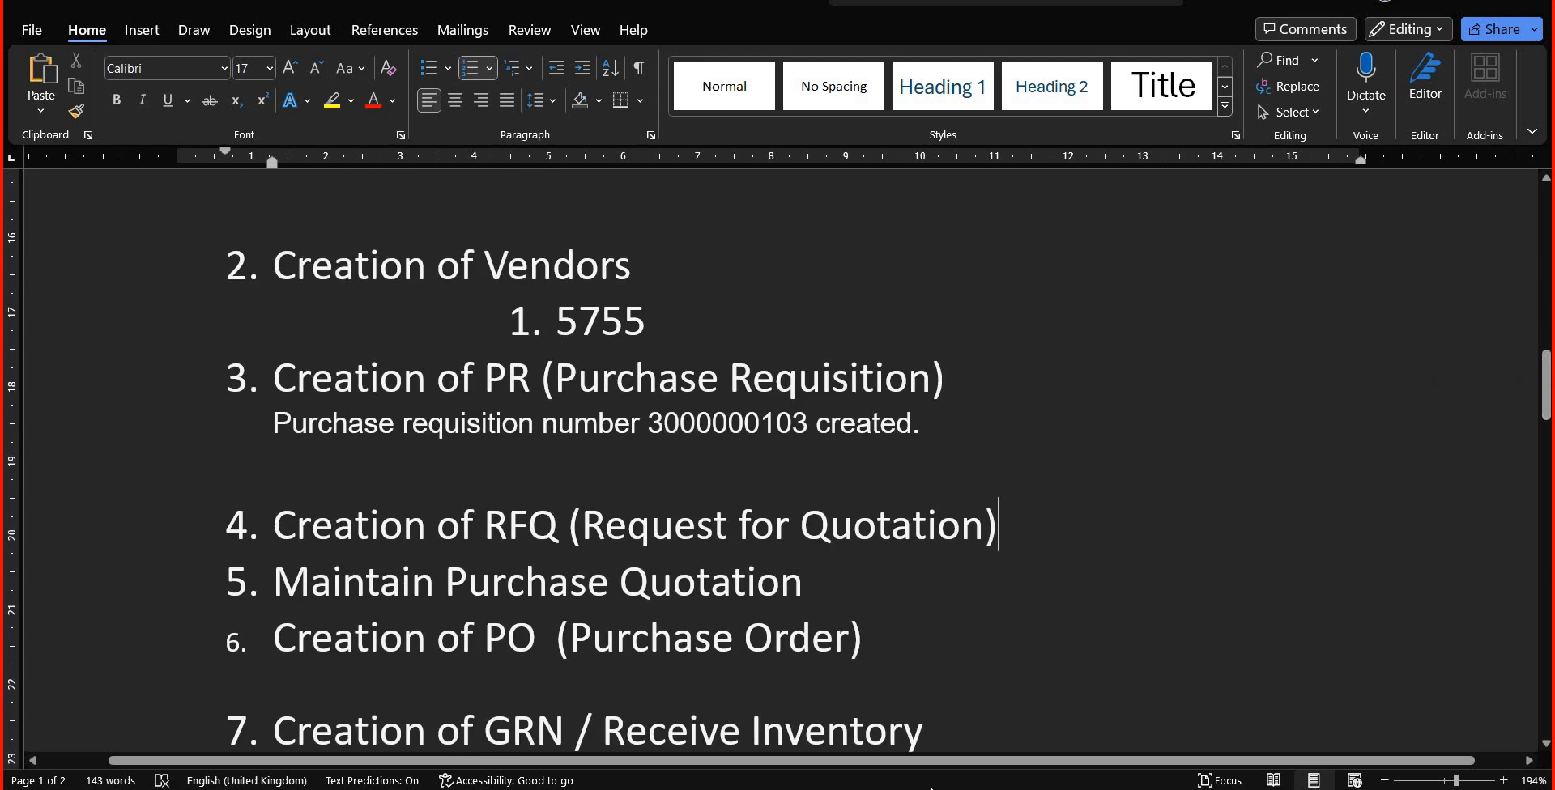
mouse_move(851, 782)
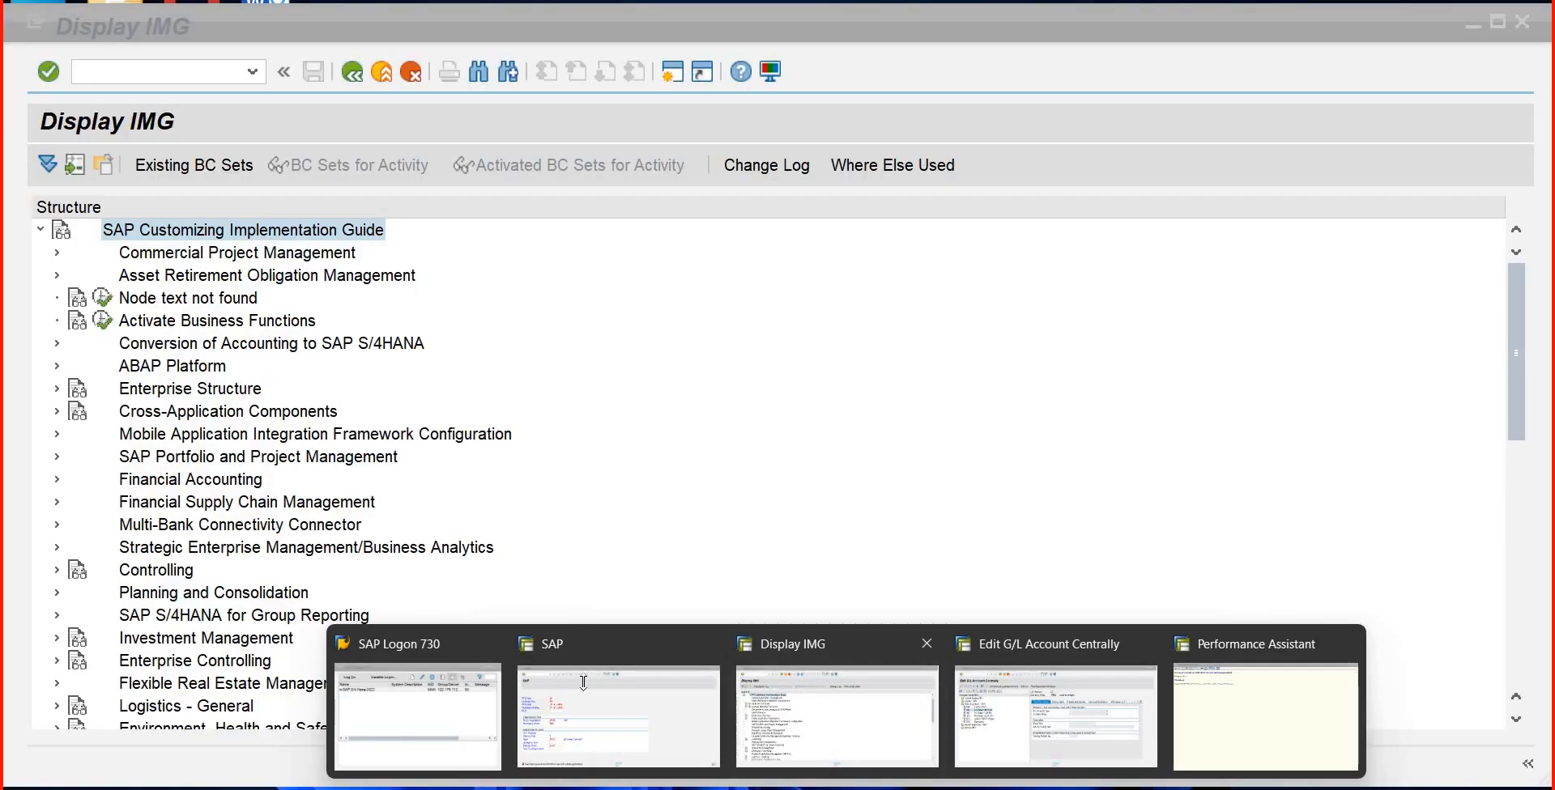
left_click(837, 713)
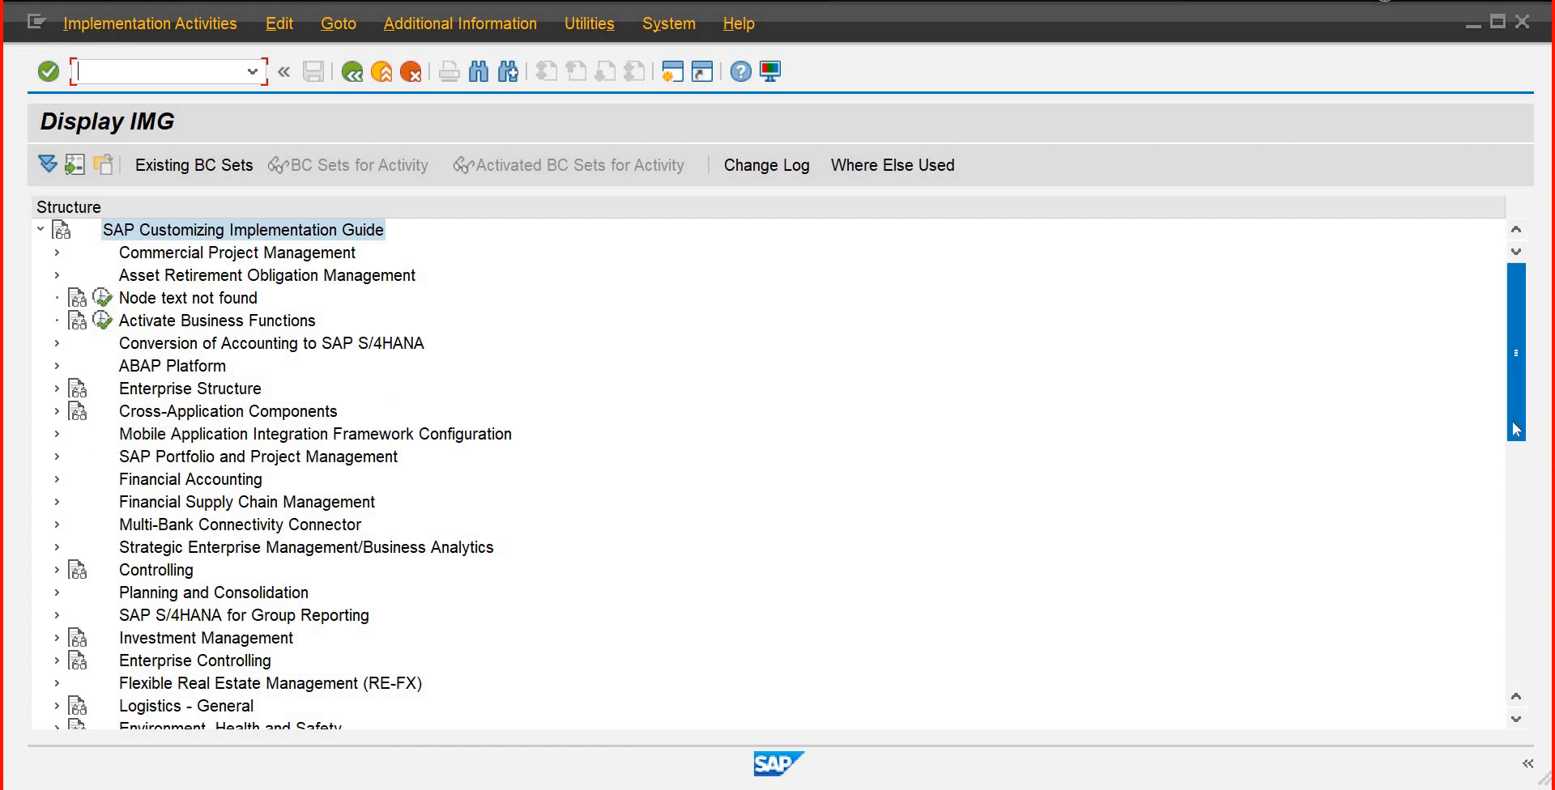
left_click(1521, 460)
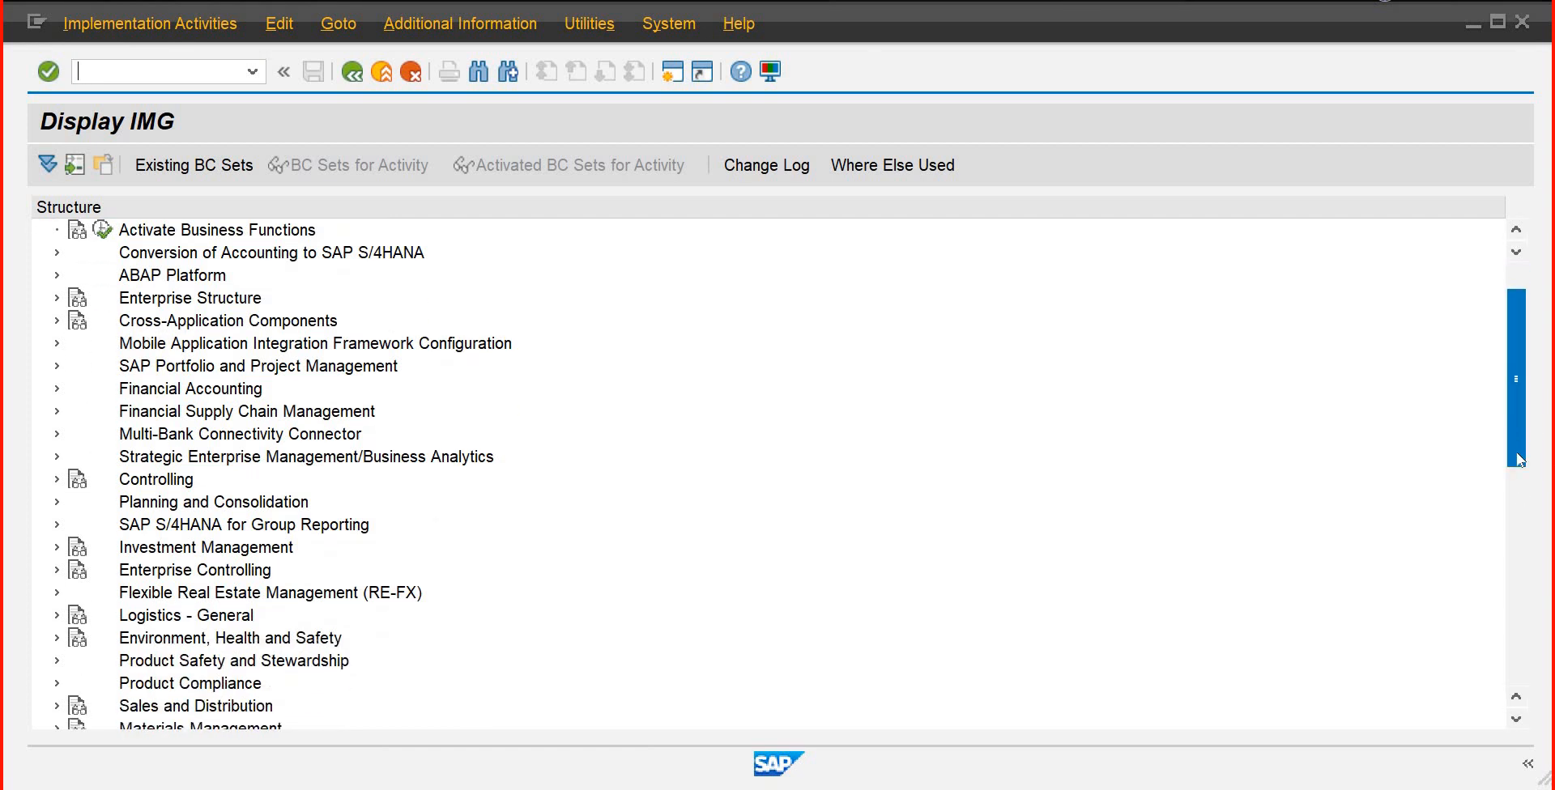